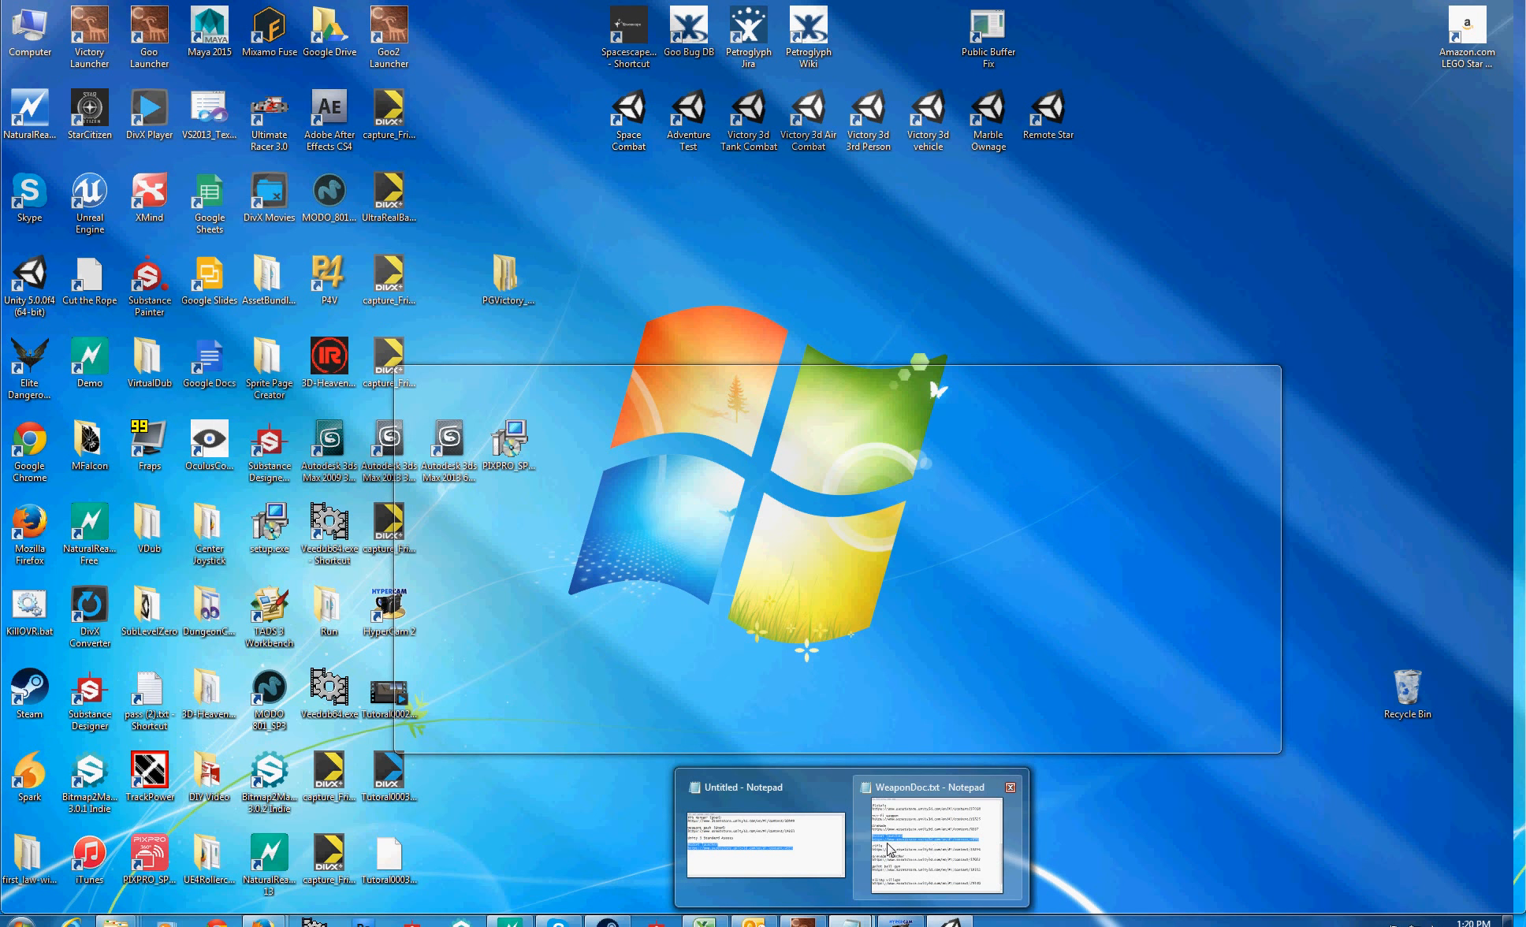
Look up the Rocket launcher link in the untitled Notepad notes and view its Hyper Space Bazooka page in the browser
{"action": "left_click", "coordinate": [764, 844]}
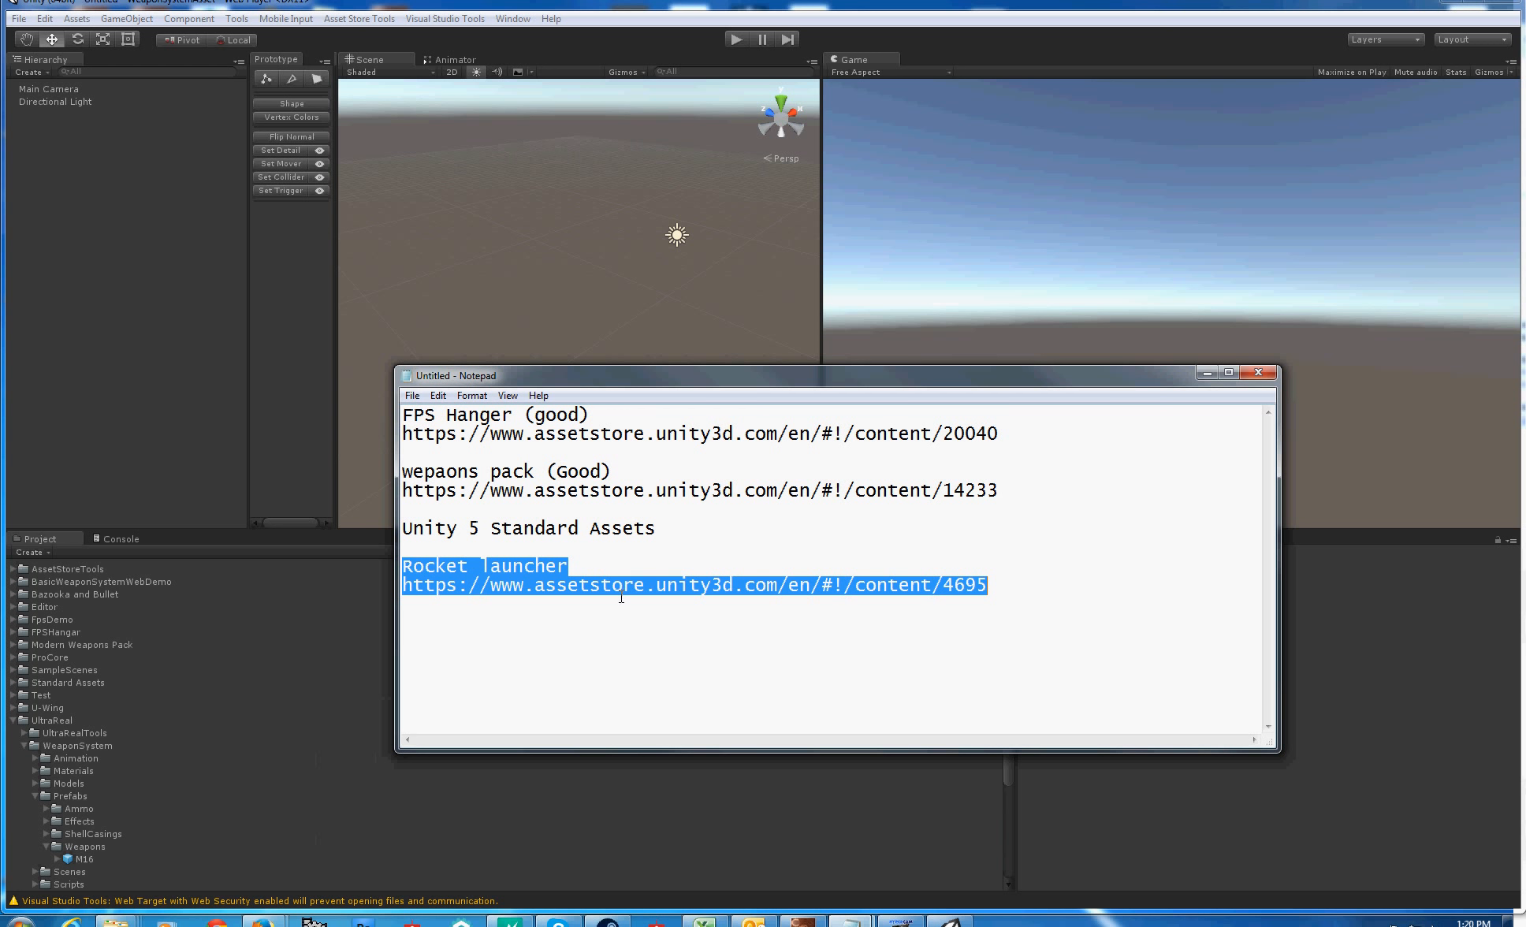
{"action": "left_click", "coordinate": [891, 567]}
{"action": "left_click", "coordinate": [991, 585]}
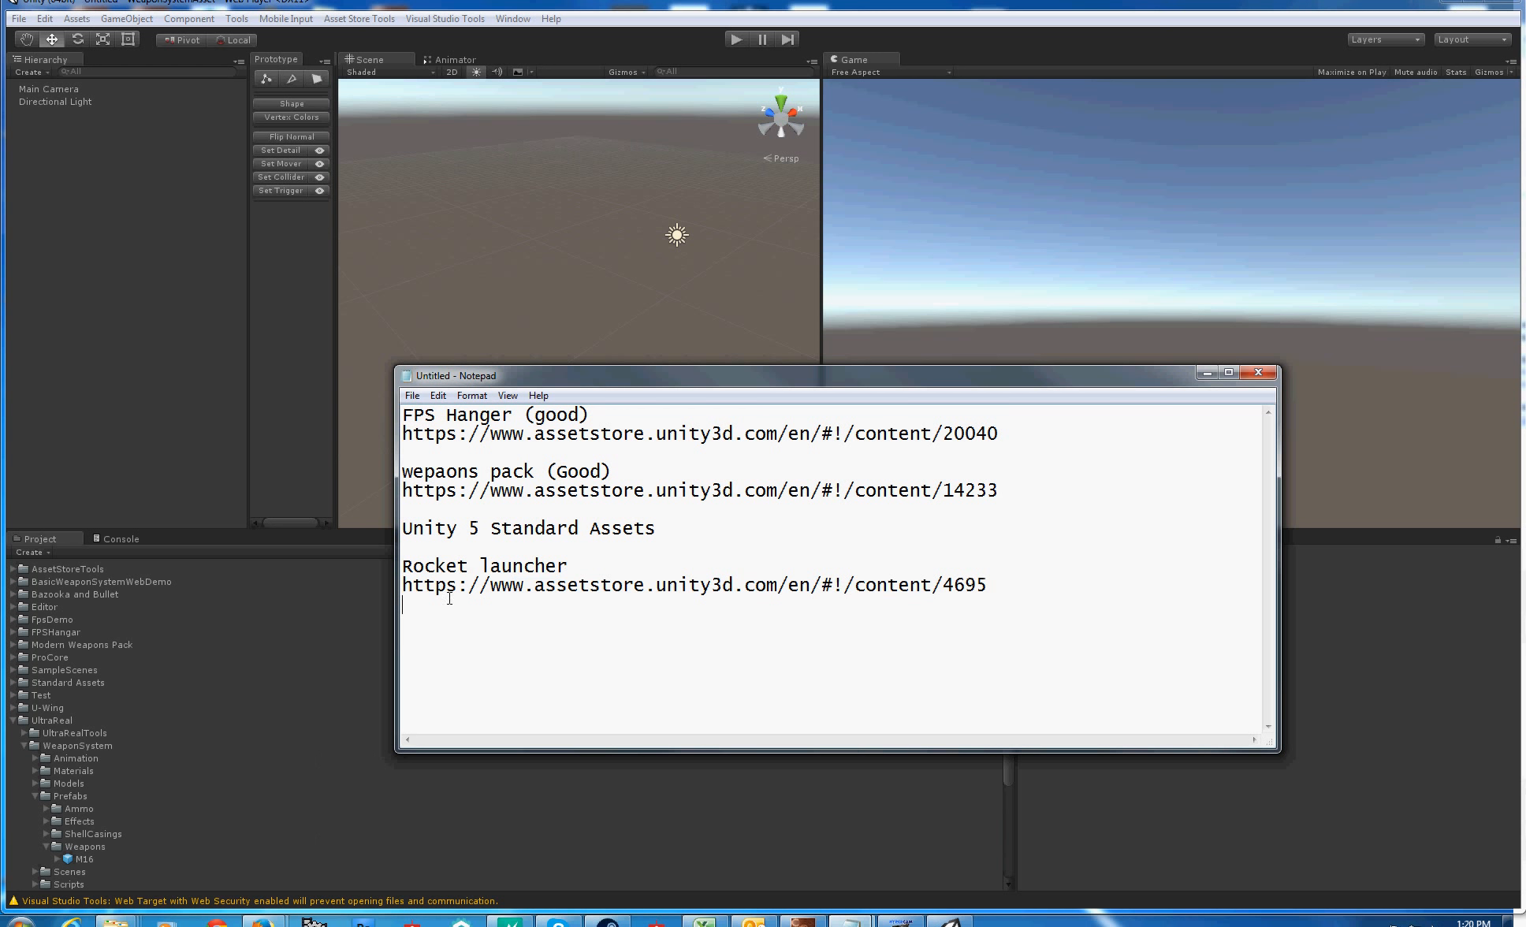
{"action": "left_click", "coordinate": [403, 585], "text": "shift"}
{"action": "key", "text": "alt+Tab"}
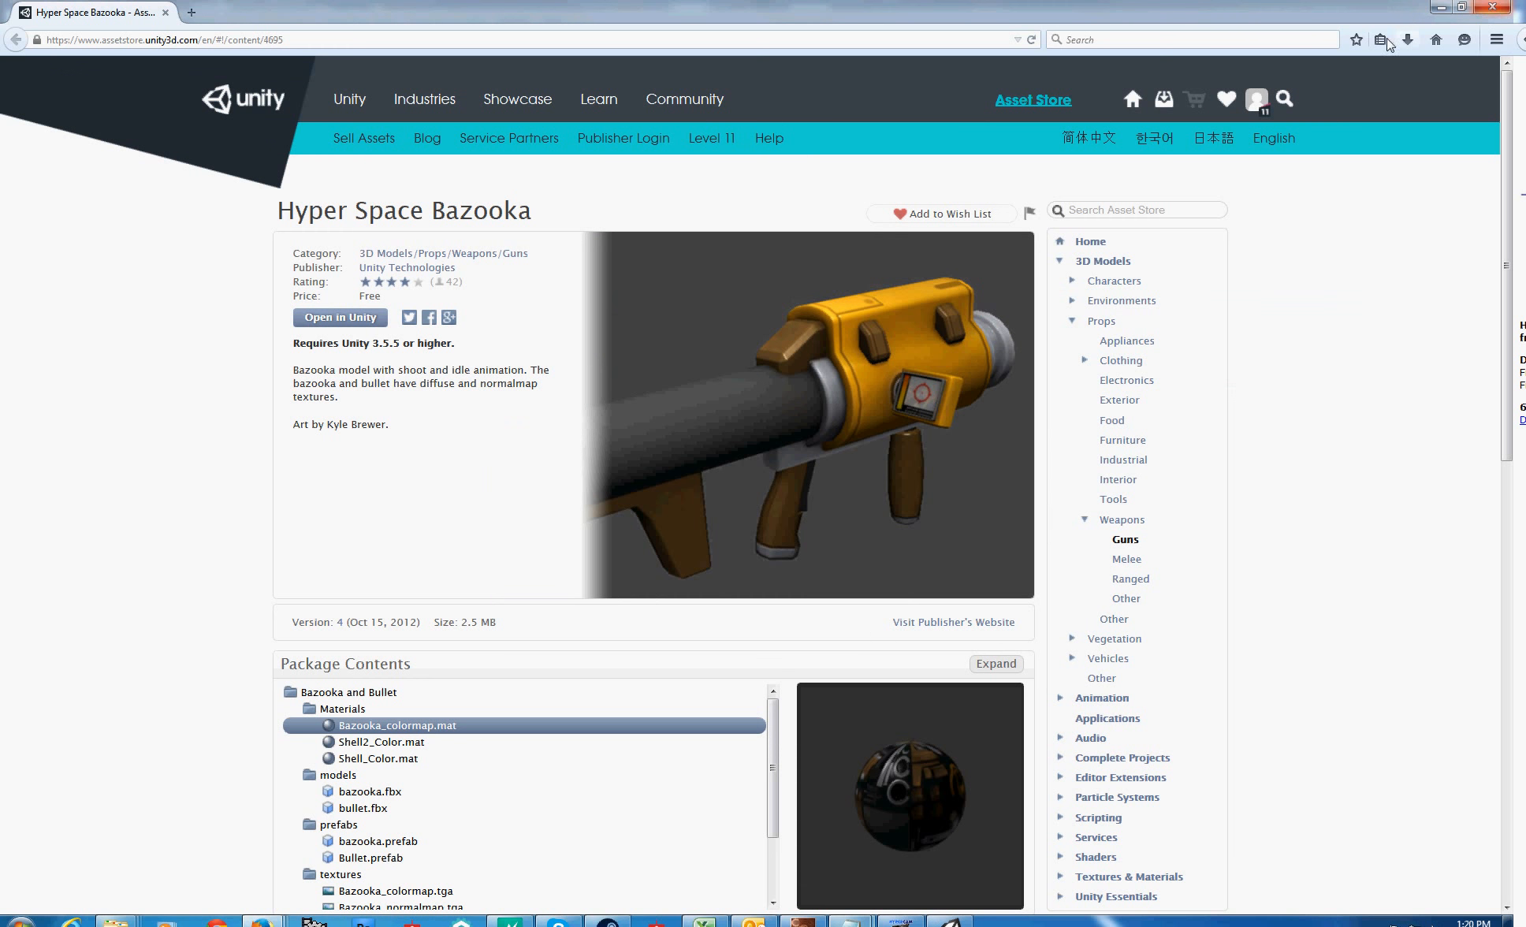
{"action": "left_click", "coordinate": [1490, 10]}
{"action": "left_click_drag", "start_coordinate": [635, 377], "coordinate": [1525, 300]}
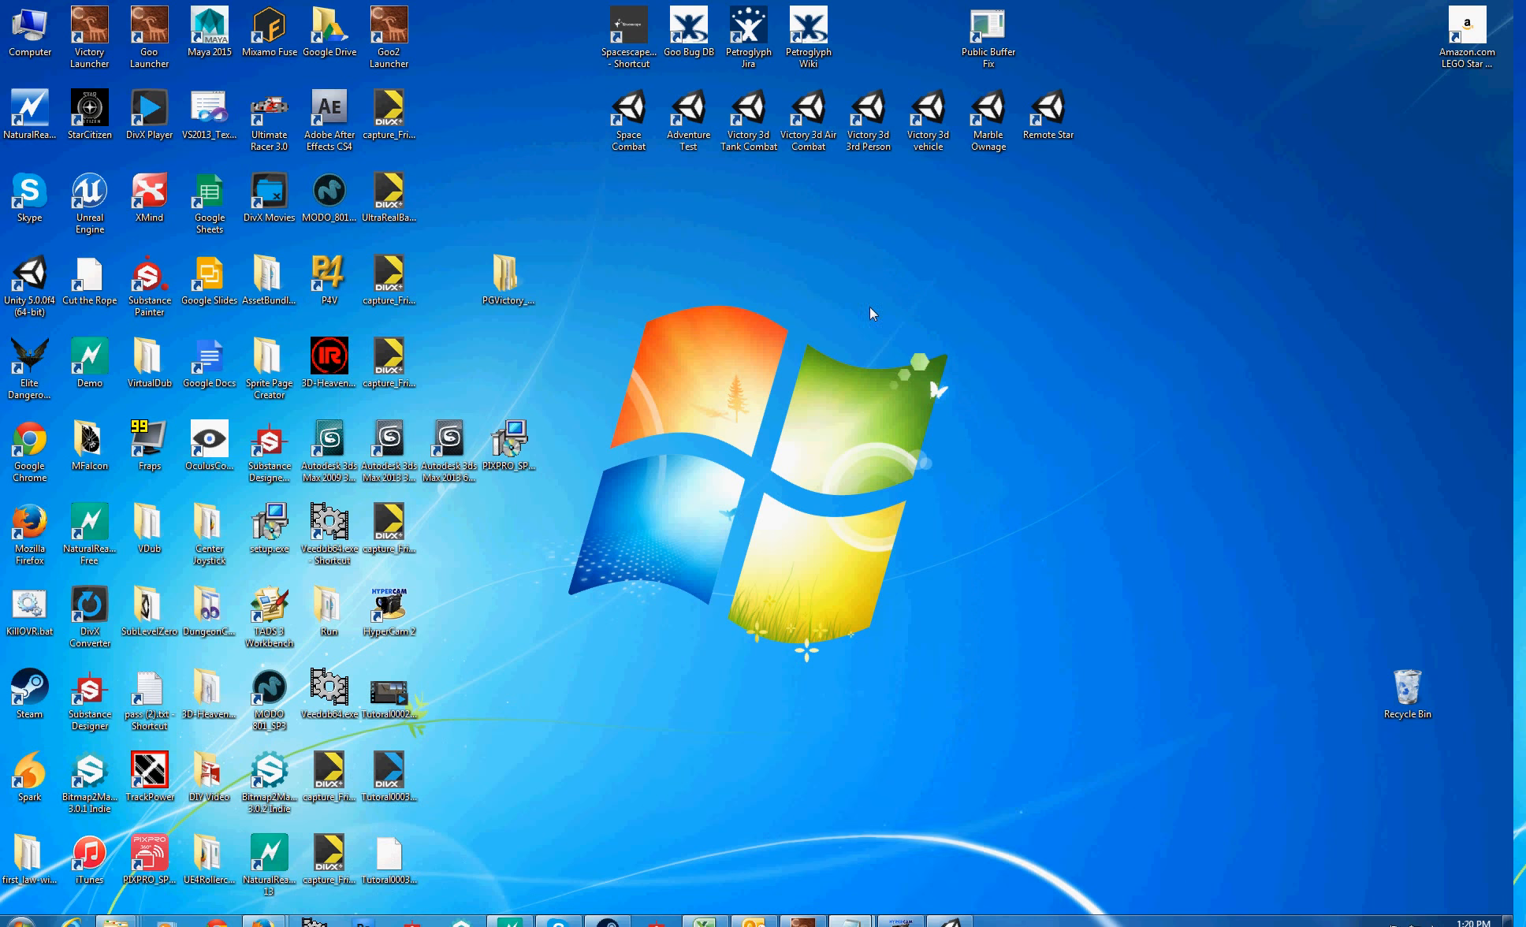
Switch to Unity, place the M16 weapon prefab in the scene and reset its transform
{"action": "left_click", "coordinate": [950, 920]}
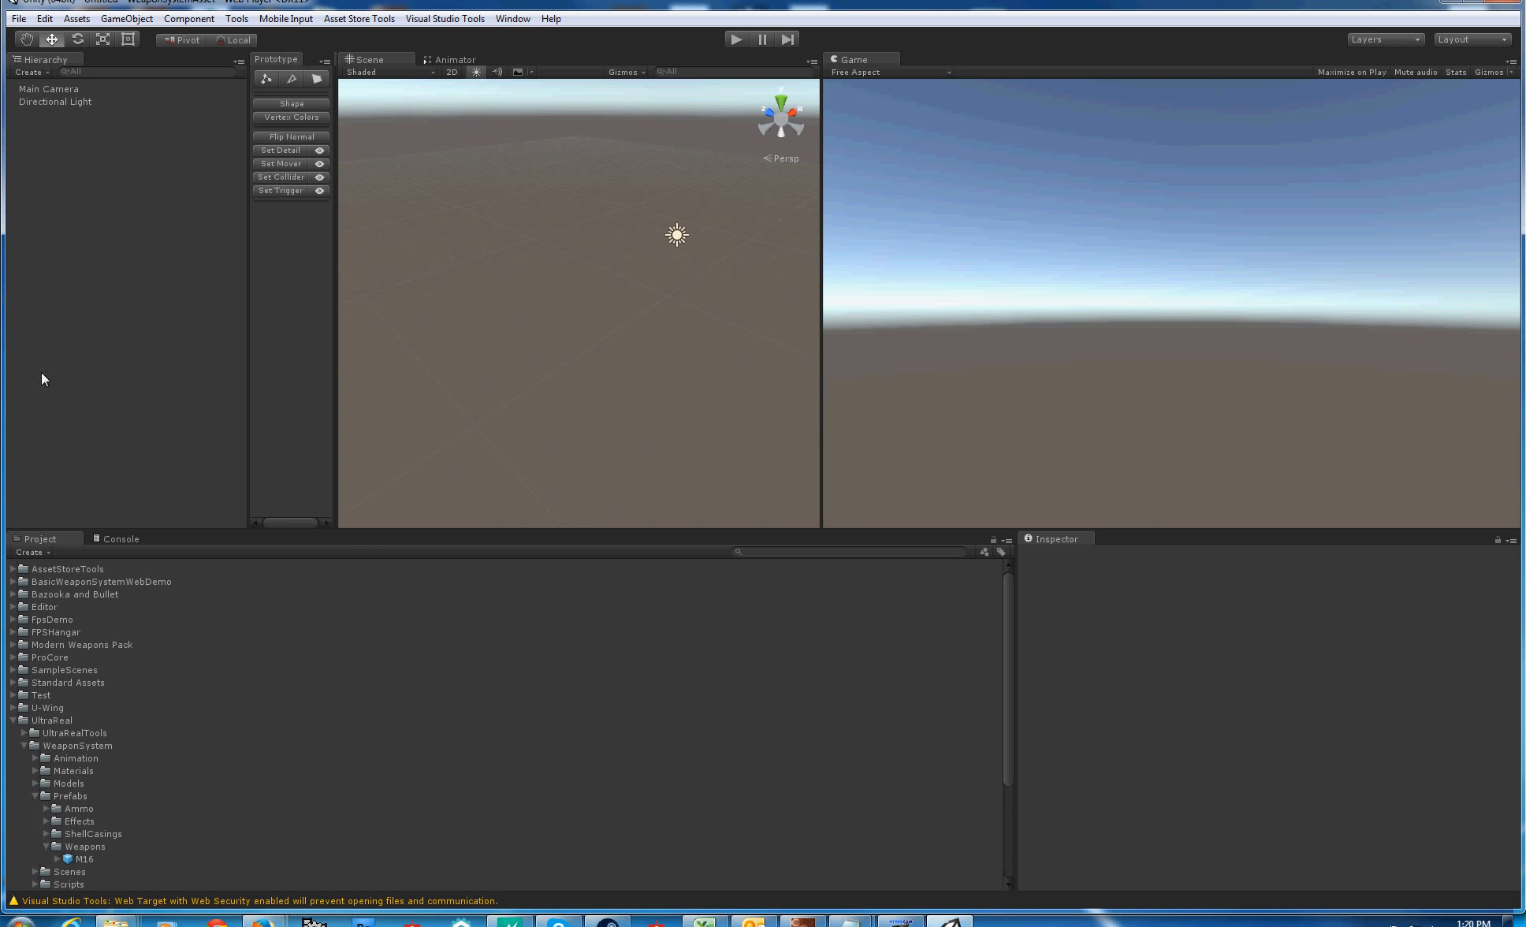
{"action": "left_click", "coordinate": [88, 860]}
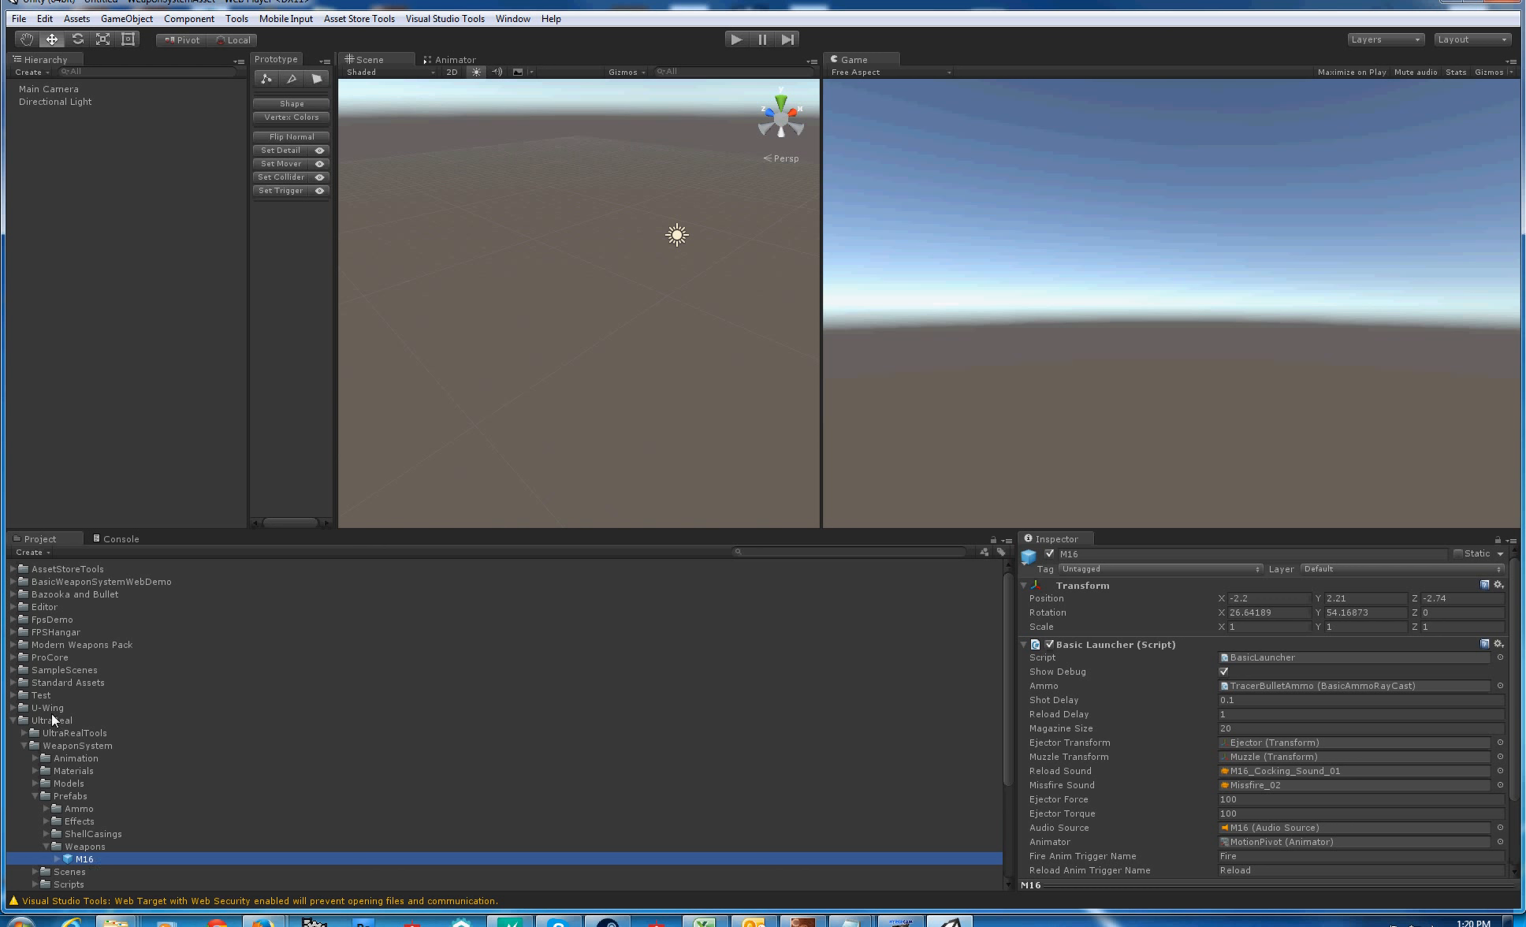
{"action": "left_click_drag", "start_coordinate": [86, 857], "coordinate": [78, 362]}
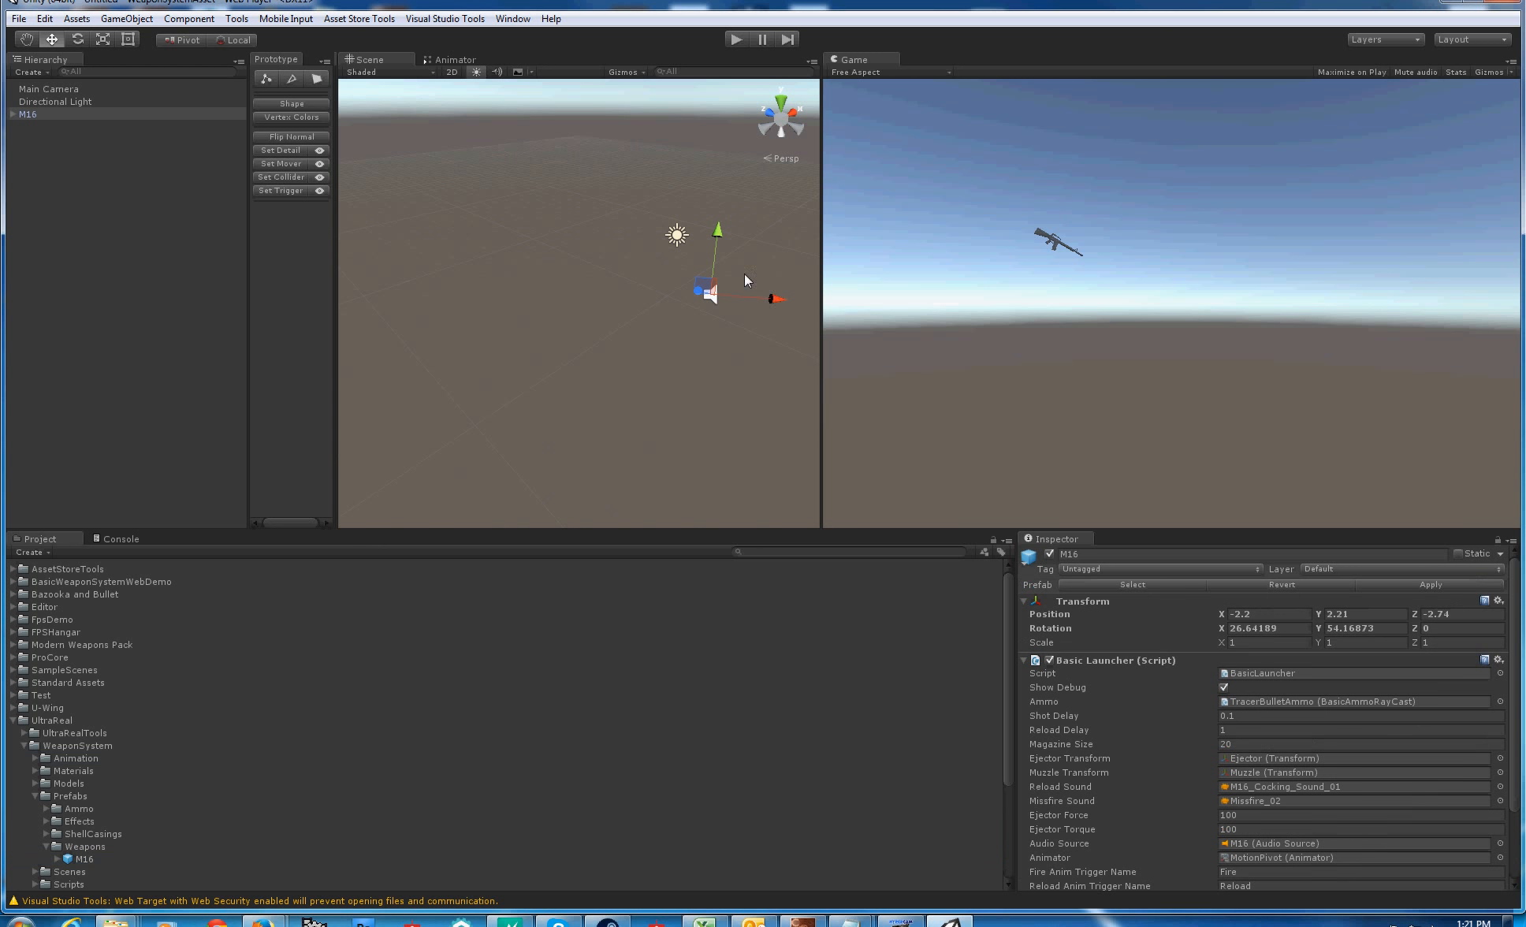
{"action": "right_click", "coordinate": [1104, 609]}
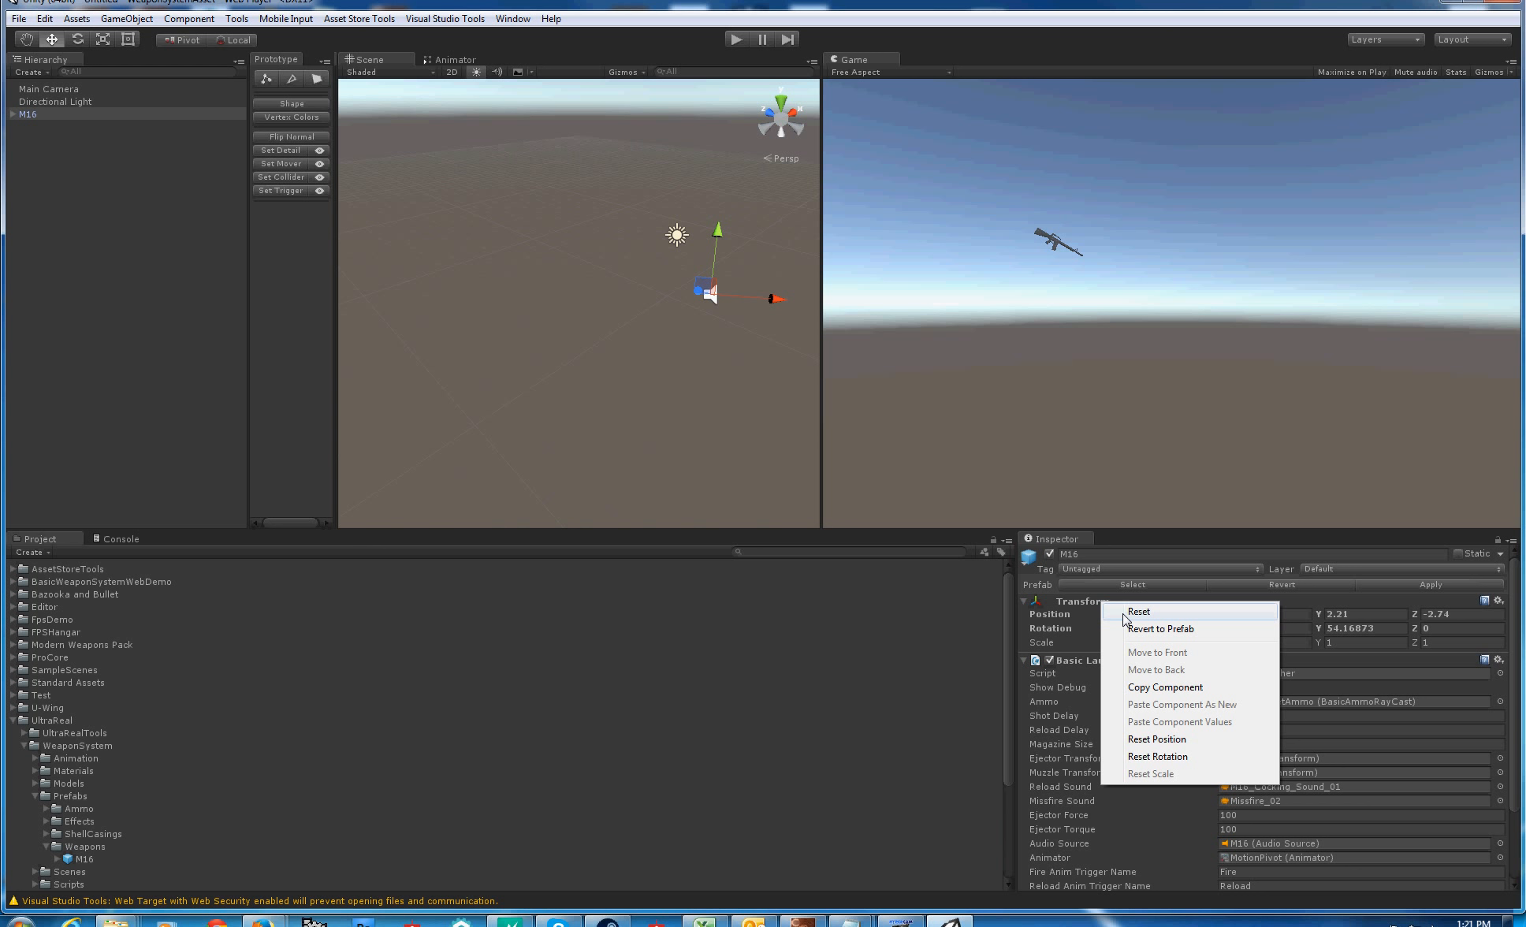
{"action": "left_click", "coordinate": [1122, 612]}
{"action": "key", "text": "f"}
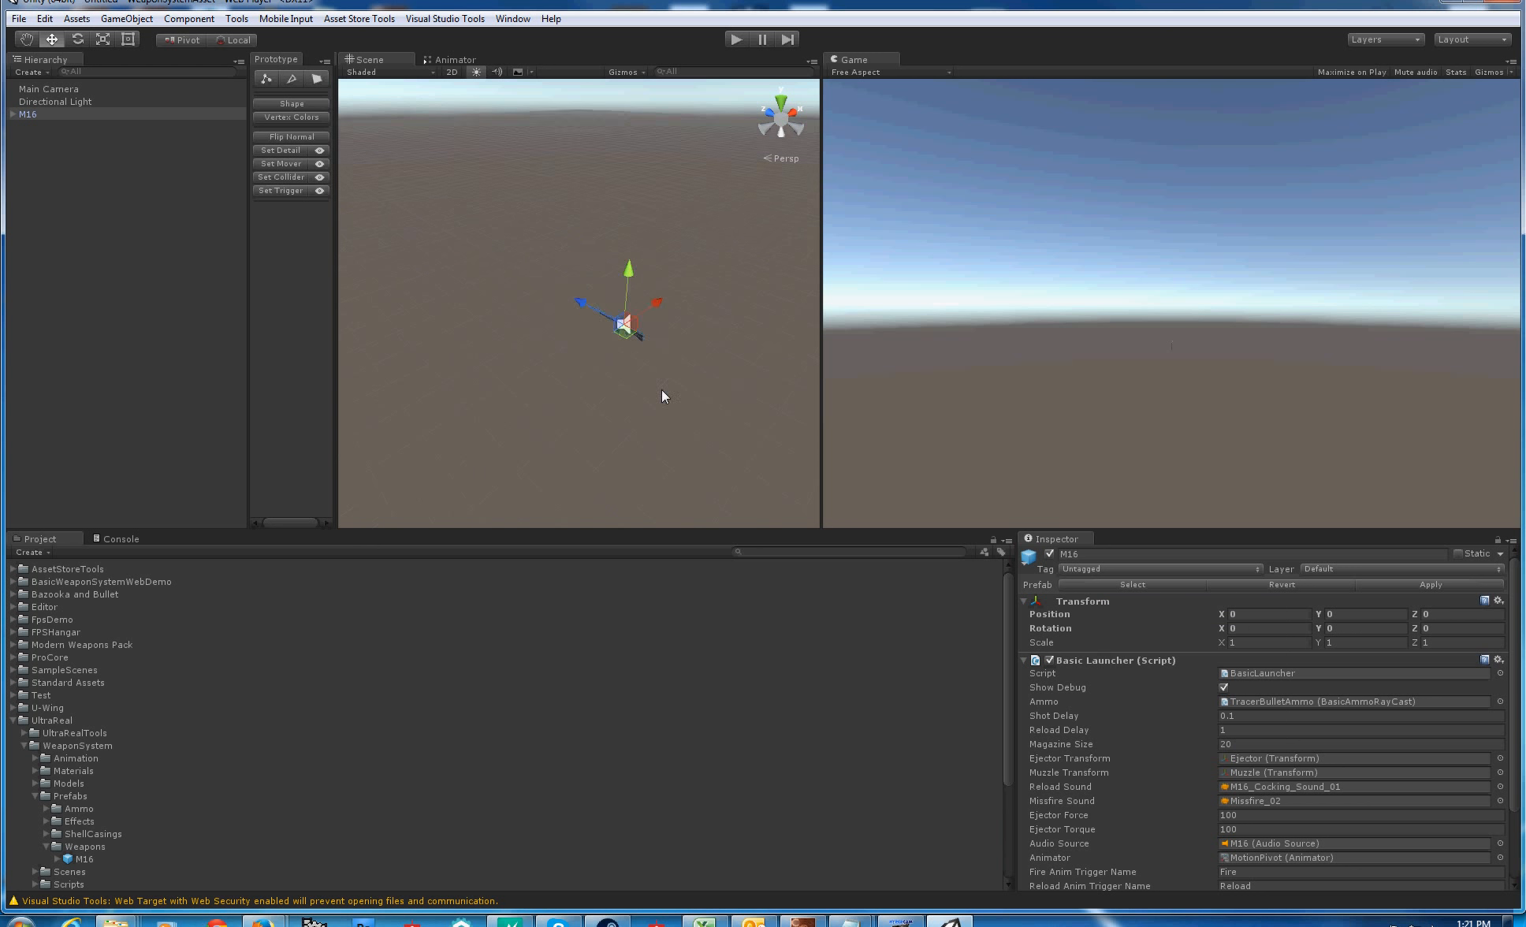
Reset the transform of the M16 prefab asset in the WeaponSystem Weapons folder
{"action": "left_click_drag", "start_coordinate": [701, 415], "coordinate": [616, 416], "text": "alt"}
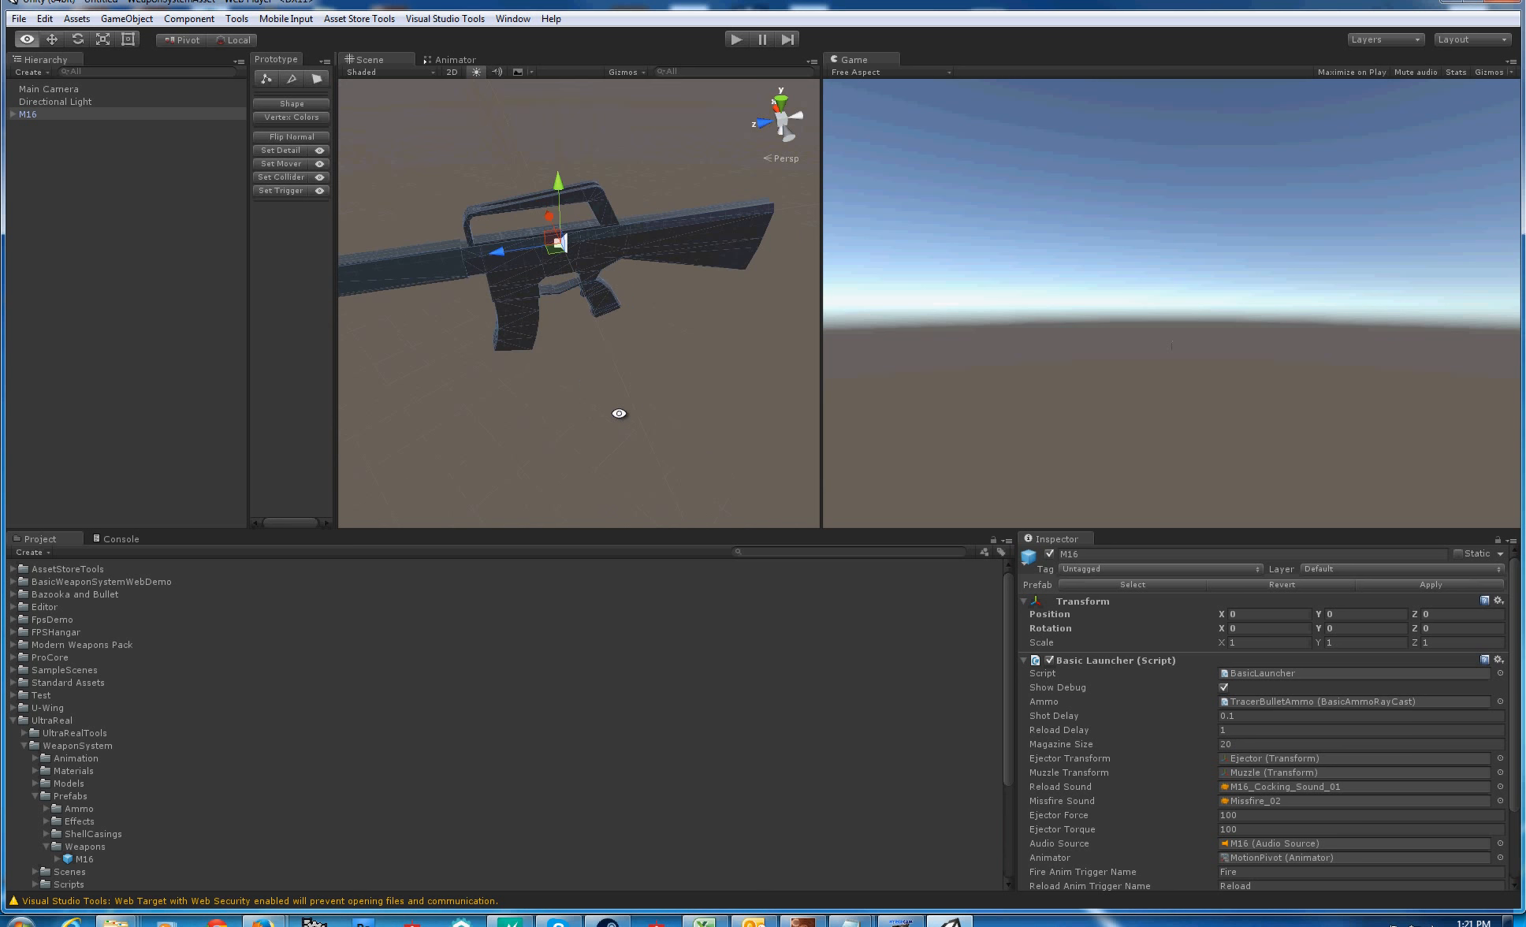
{"action": "left_click_drag", "start_coordinate": [555, 347], "coordinate": [638, 315]}
{"action": "middle_click_drag", "start_coordinate": [638, 314], "coordinate": [664, 371]}
{"action": "scroll", "coordinate": [668, 397], "scroll_direction": "up", "scroll_amount": 2}
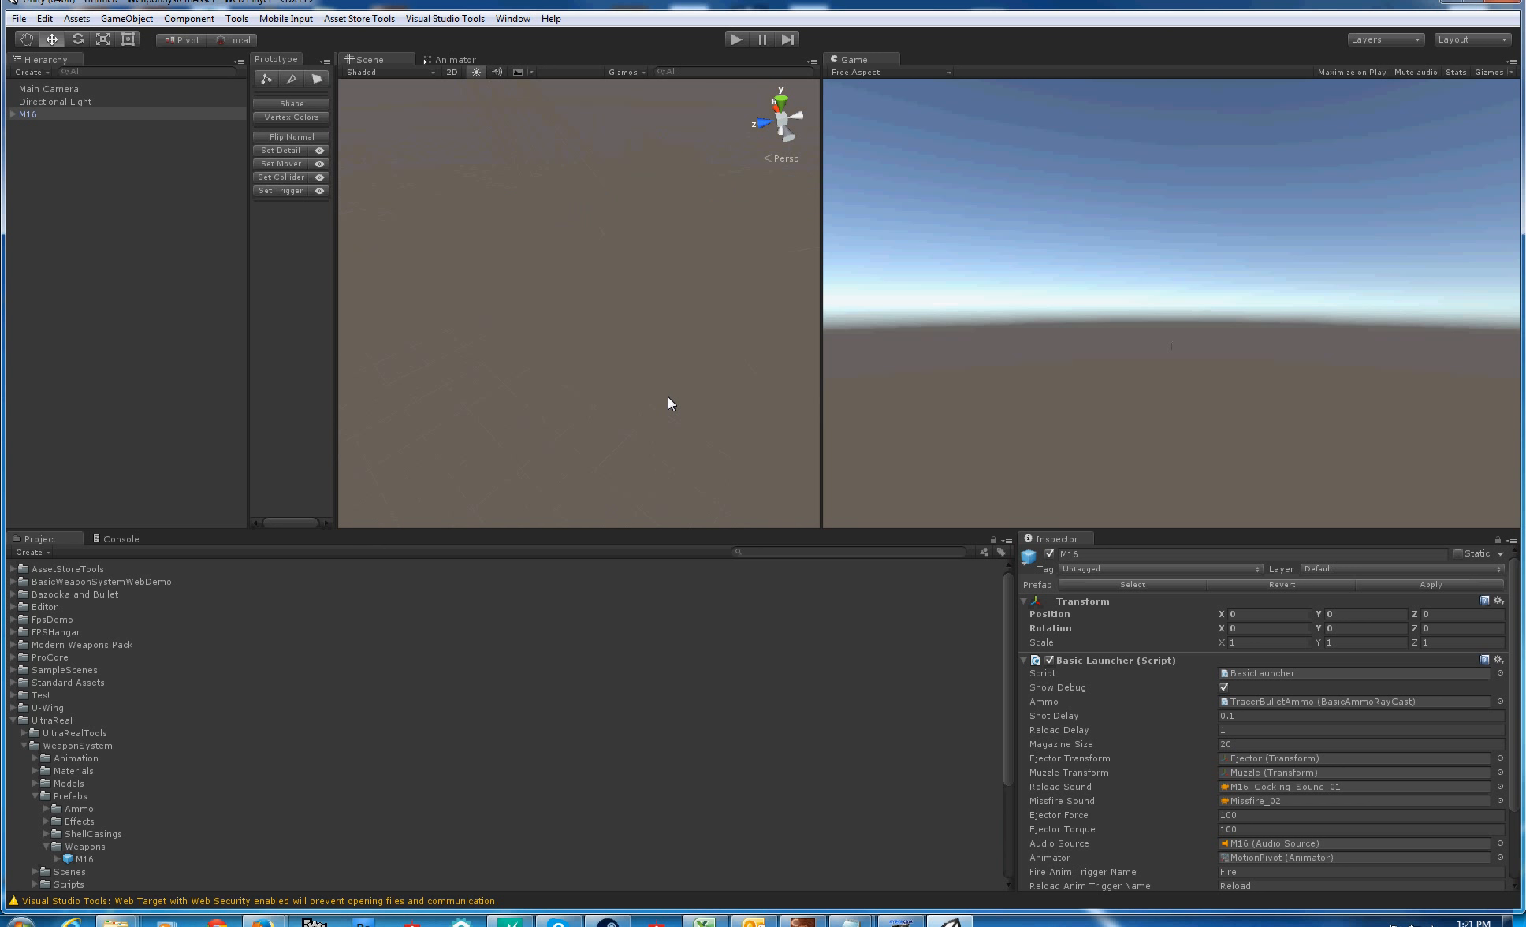
{"action": "scroll", "coordinate": [669, 396], "scroll_direction": "down", "scroll_amount": 3}
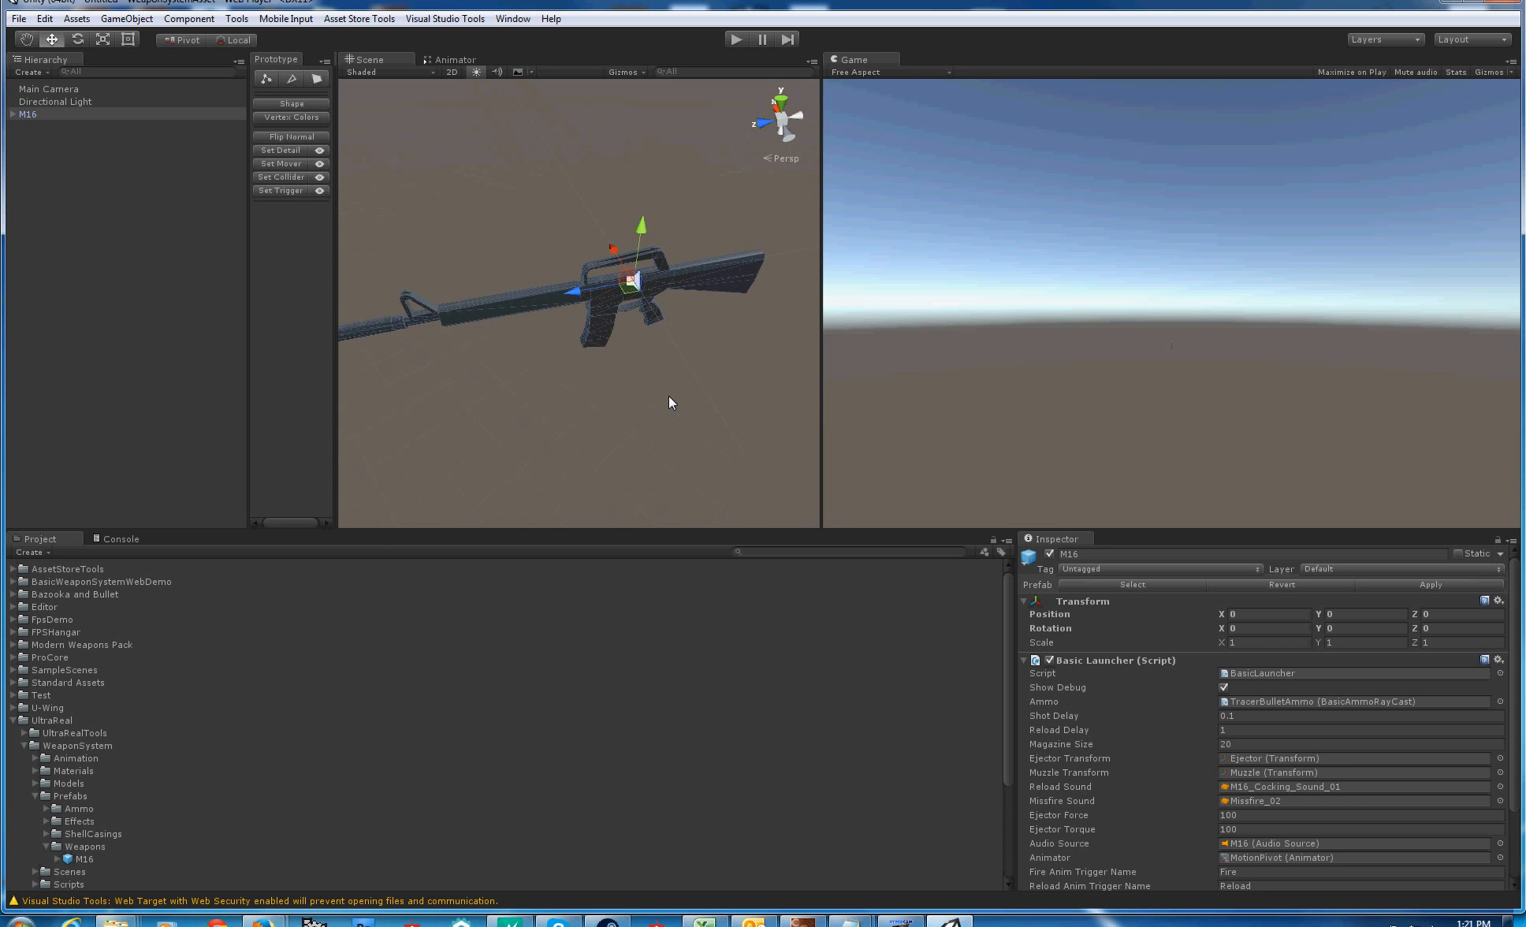
{"action": "left_click", "coordinate": [83, 860]}
{"action": "right_click", "coordinate": [1089, 592]}
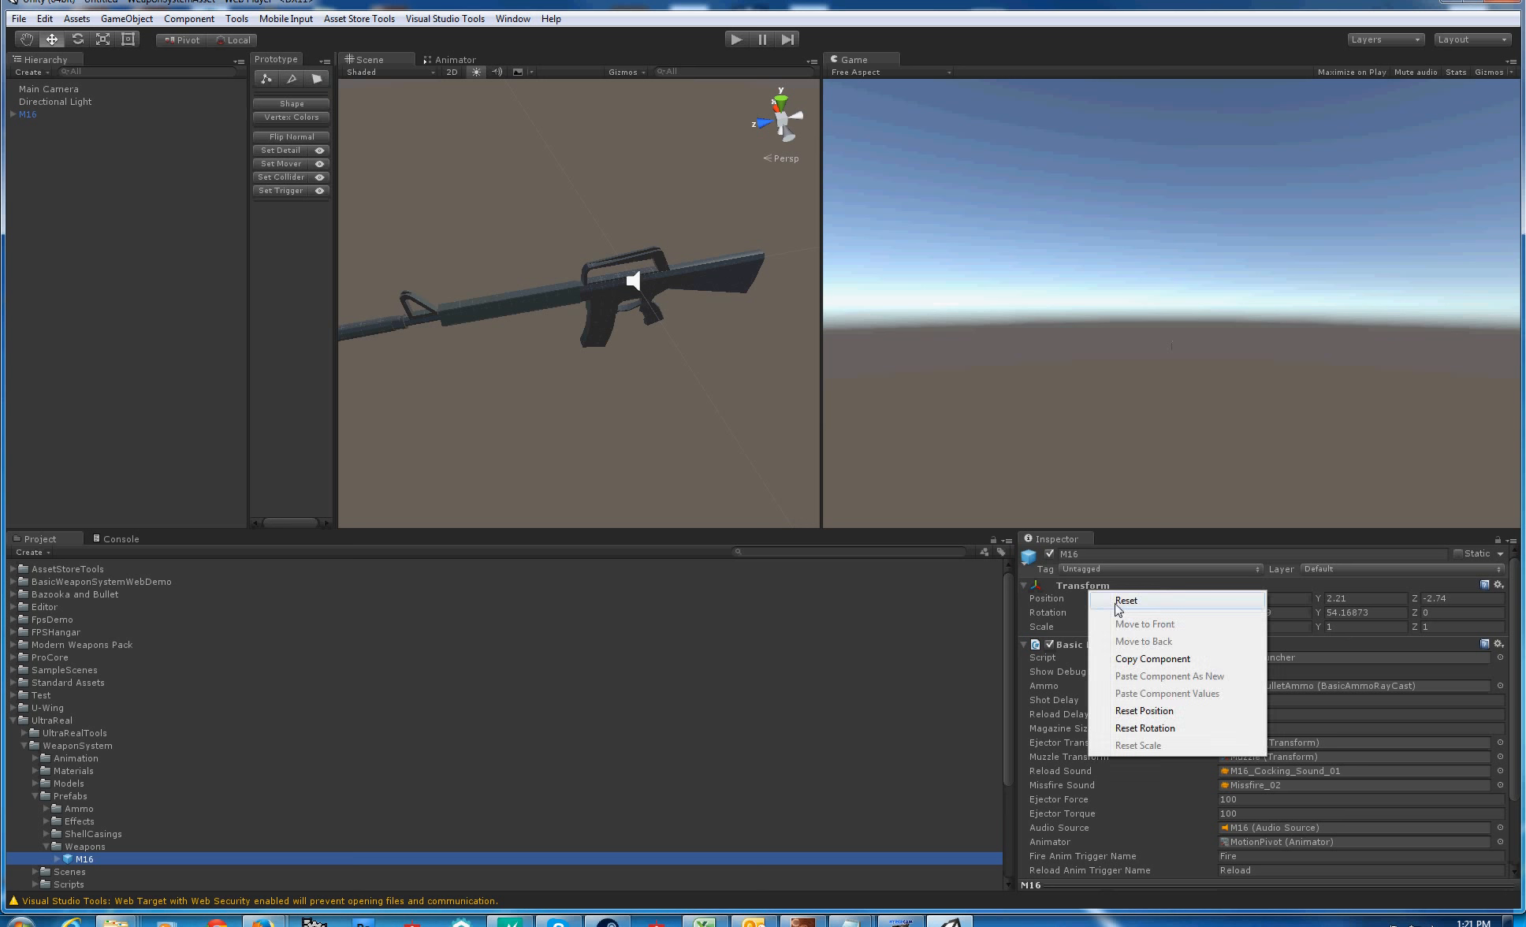
{"action": "left_click", "coordinate": [1103, 596]}
Examine the M16's size and orientation in the scene from several distances and angles
{"action": "middle_click_drag", "start_coordinate": [349, 200], "coordinate": [569, 188]}
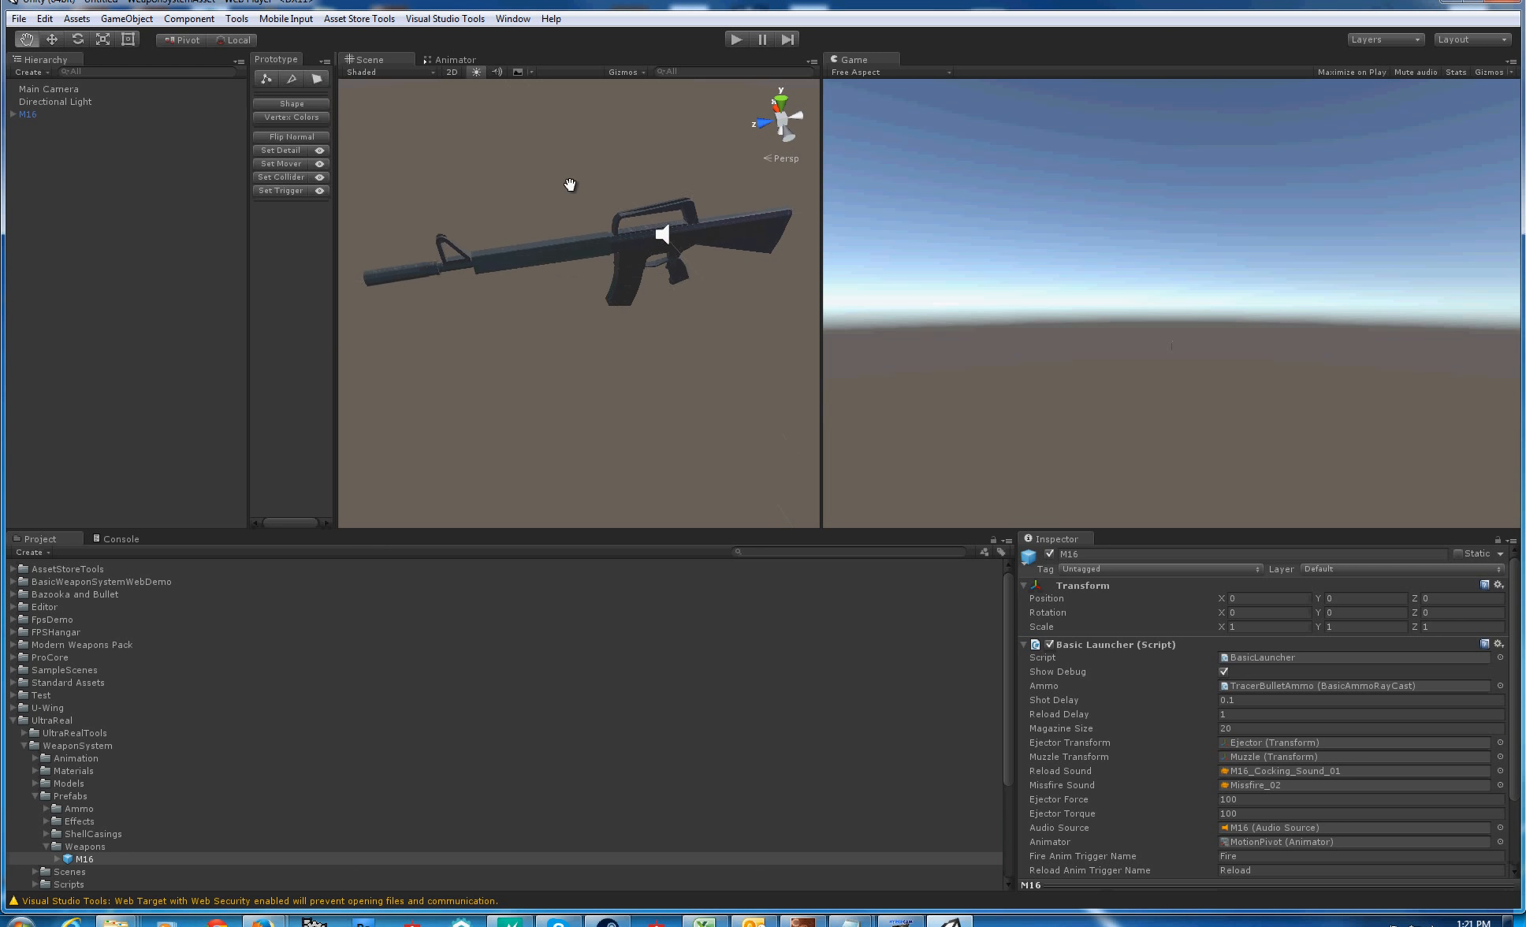
{"action": "scroll", "coordinate": [647, 327], "scroll_direction": "up", "scroll_amount": 5}
{"action": "scroll", "coordinate": [646, 326], "scroll_direction": "down", "scroll_amount": 8}
{"action": "left_click_drag", "start_coordinate": [645, 320], "coordinate": [601, 337], "text": "alt"}
{"action": "scroll", "coordinate": [600, 337], "scroll_direction": "down", "scroll_amount": 5}
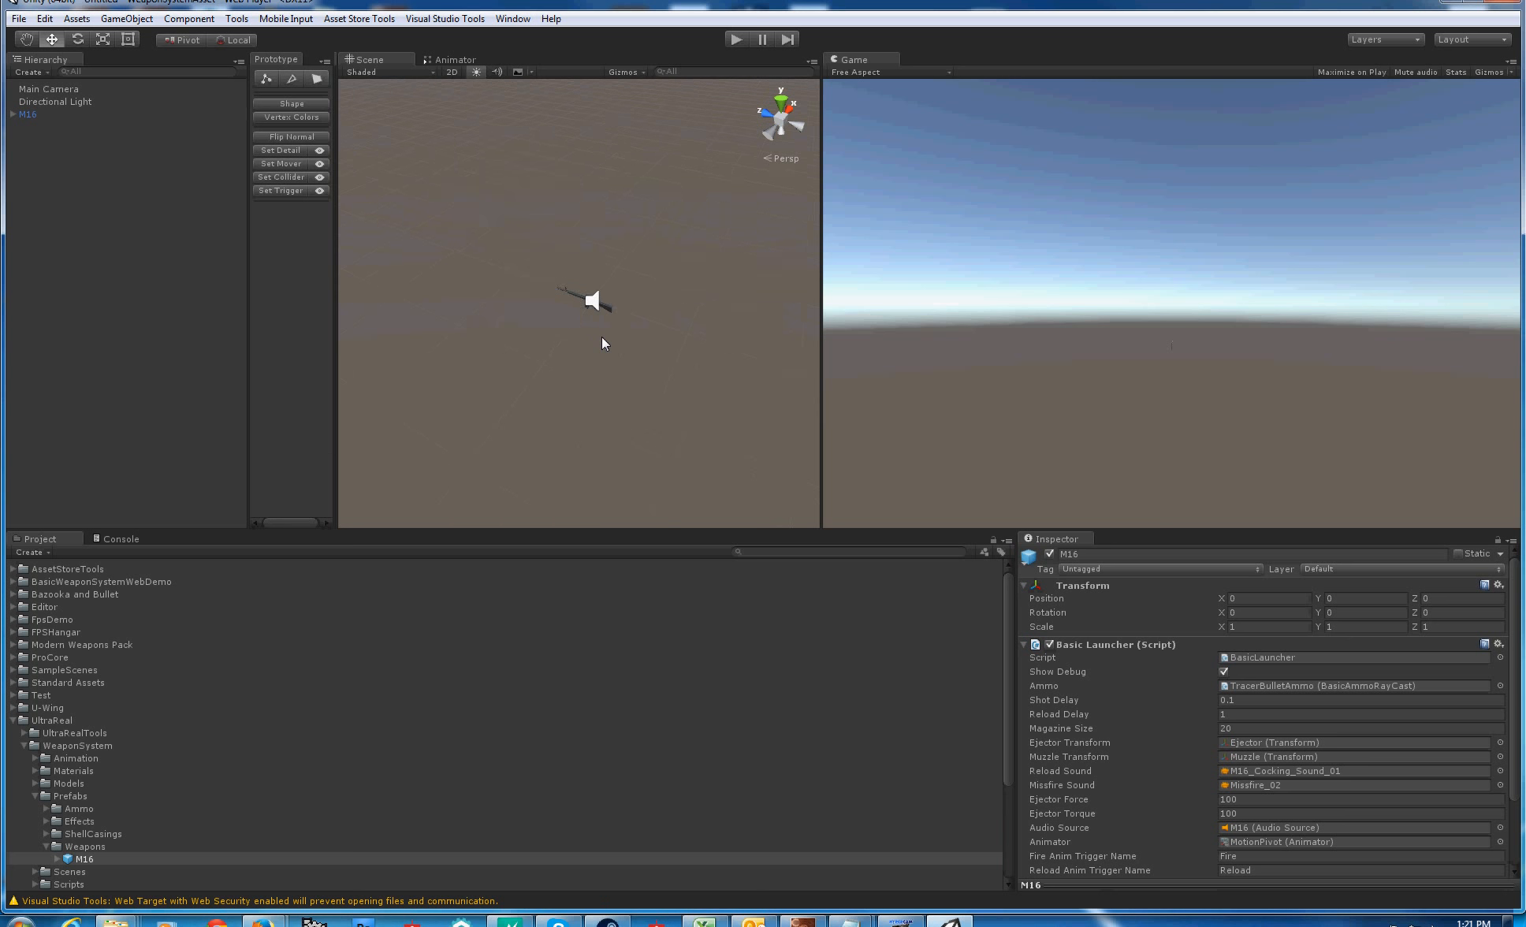
{"action": "scroll", "coordinate": [586, 362], "scroll_direction": "up", "scroll_amount": 3}
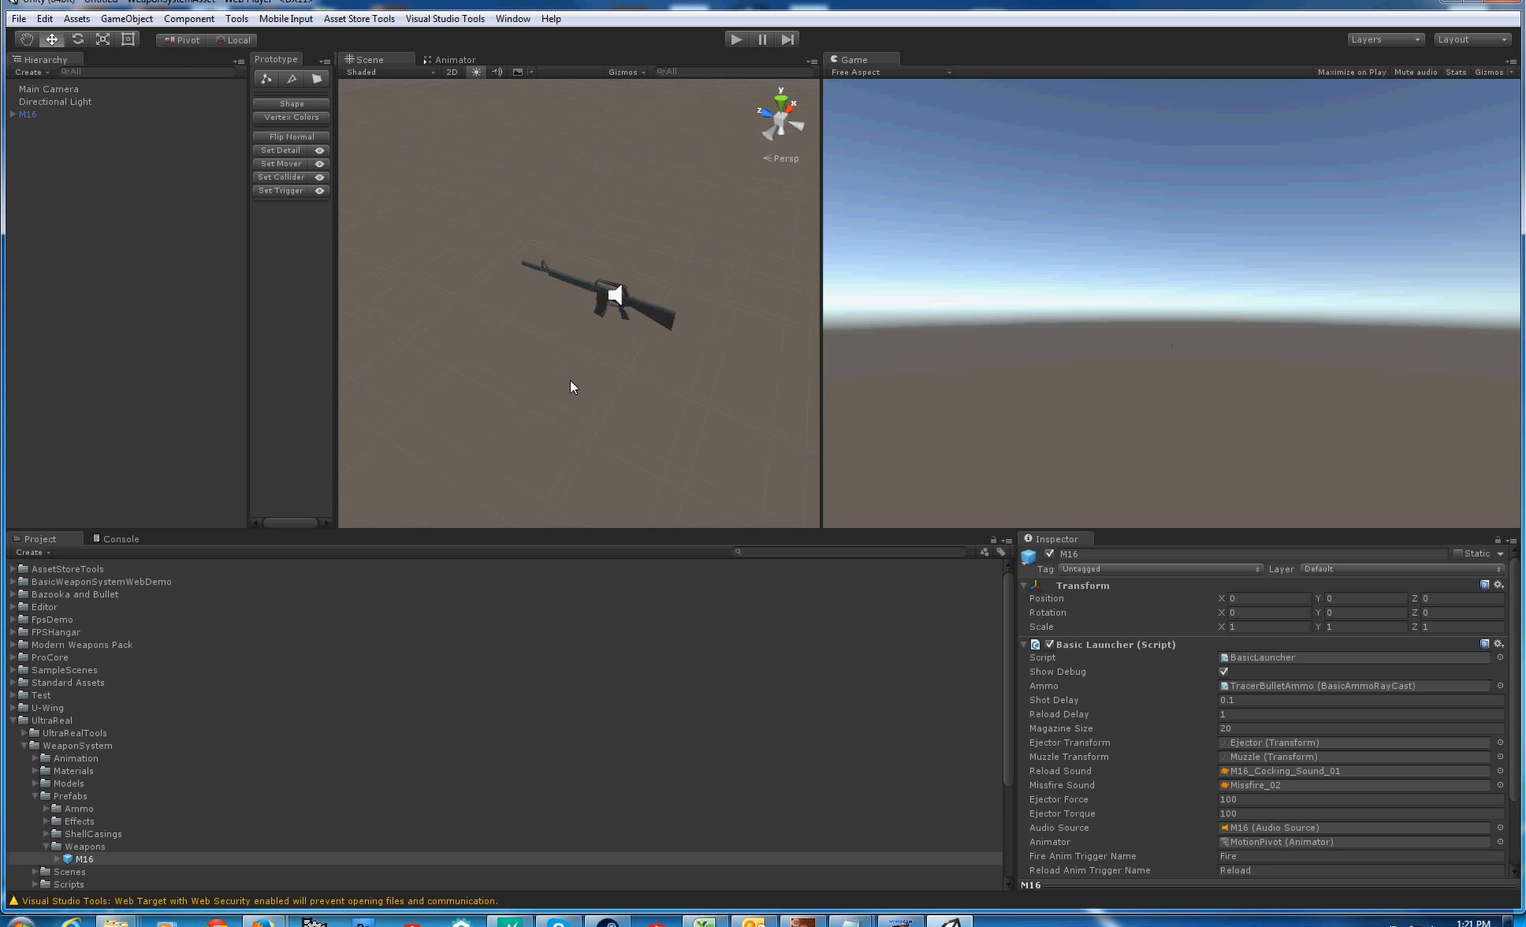
{"action": "scroll", "coordinate": [570, 380], "scroll_direction": "down", "scroll_amount": 5}
{"action": "scroll", "coordinate": [569, 372], "scroll_direction": "up", "scroll_amount": 4}
{"action": "scroll", "coordinate": [574, 367], "scroll_direction": "down", "scroll_amount": 3}
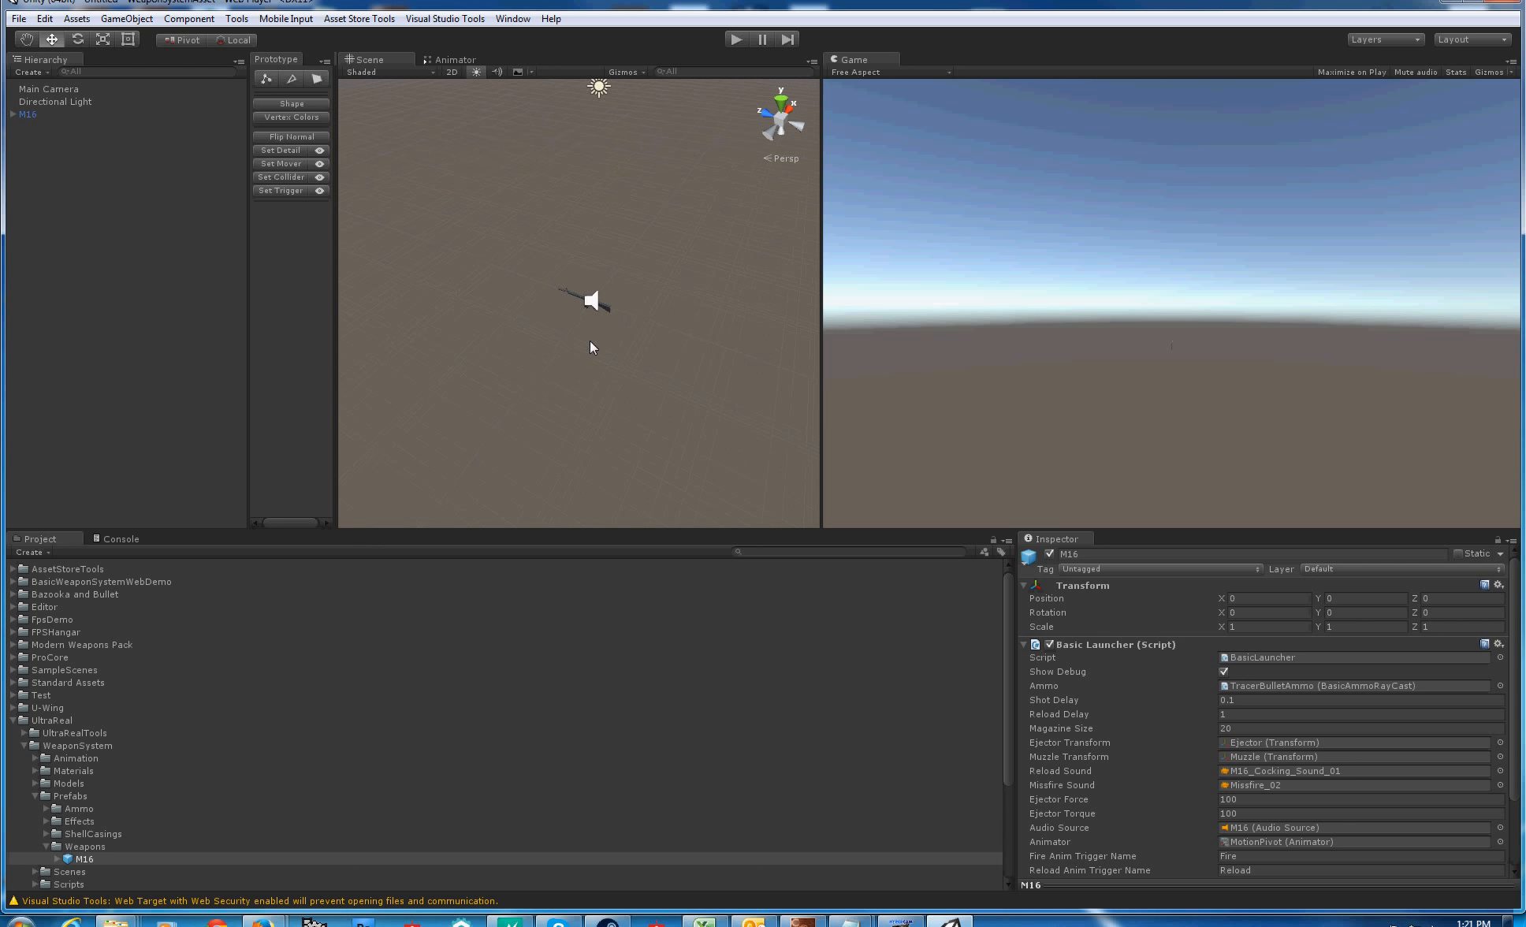
{"action": "scroll", "coordinate": [591, 347], "scroll_direction": "up", "scroll_amount": 5}
{"action": "scroll", "coordinate": [575, 372], "scroll_direction": "down", "scroll_amount": 2}
Add the bazooka prefab from the Bazooka and Bullet folder to the scene and reset its transform
{"action": "left_click", "coordinate": [15, 722]}
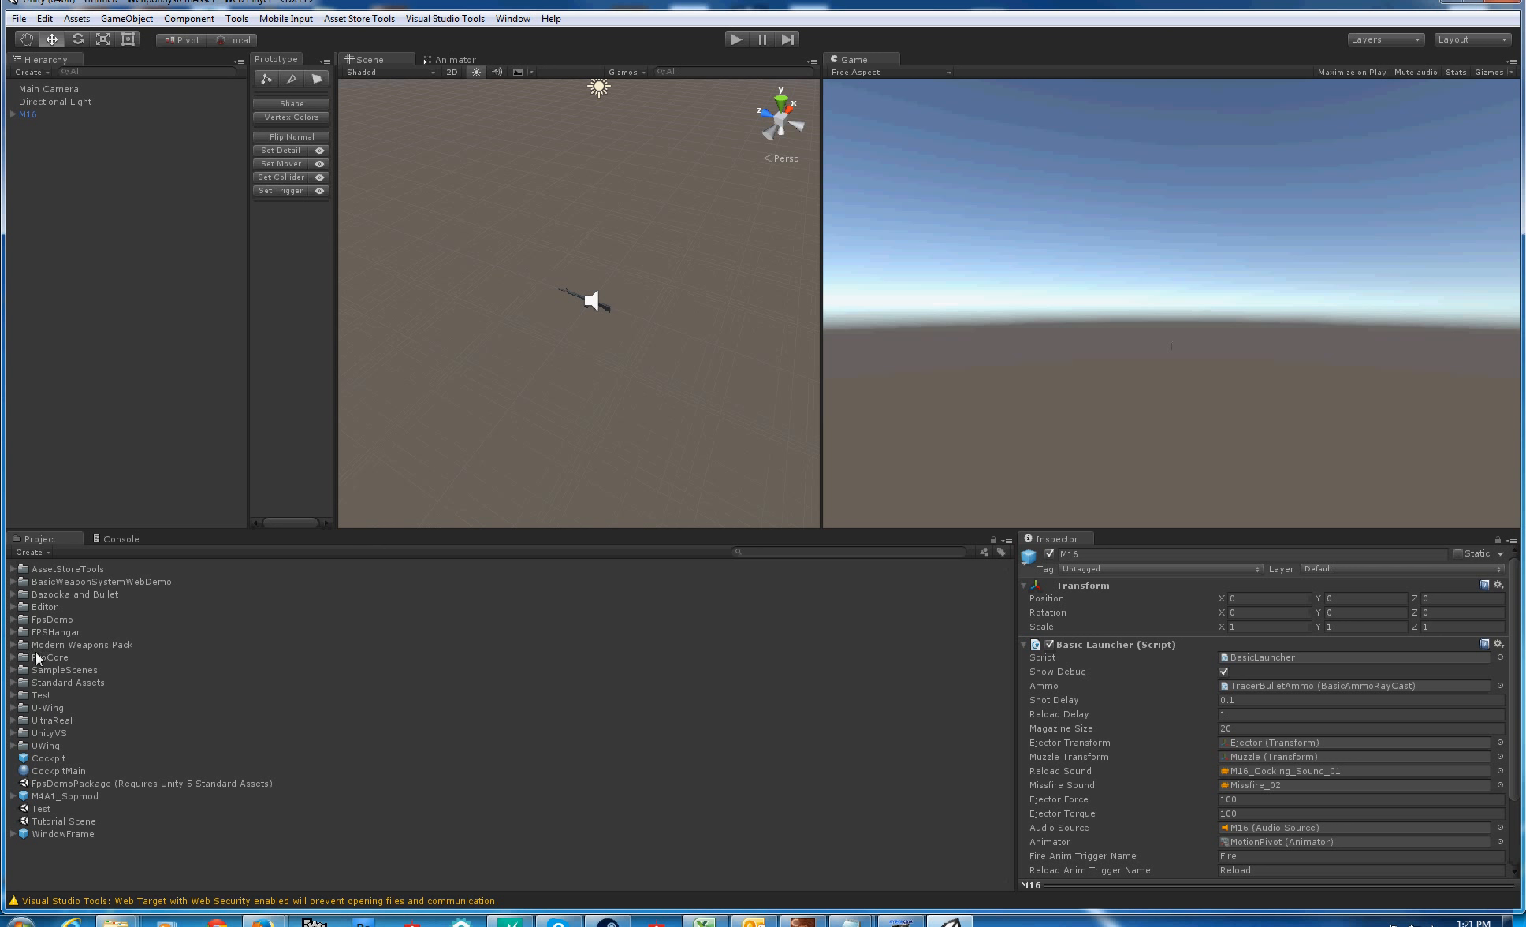
{"action": "left_click", "coordinate": [13, 596]}
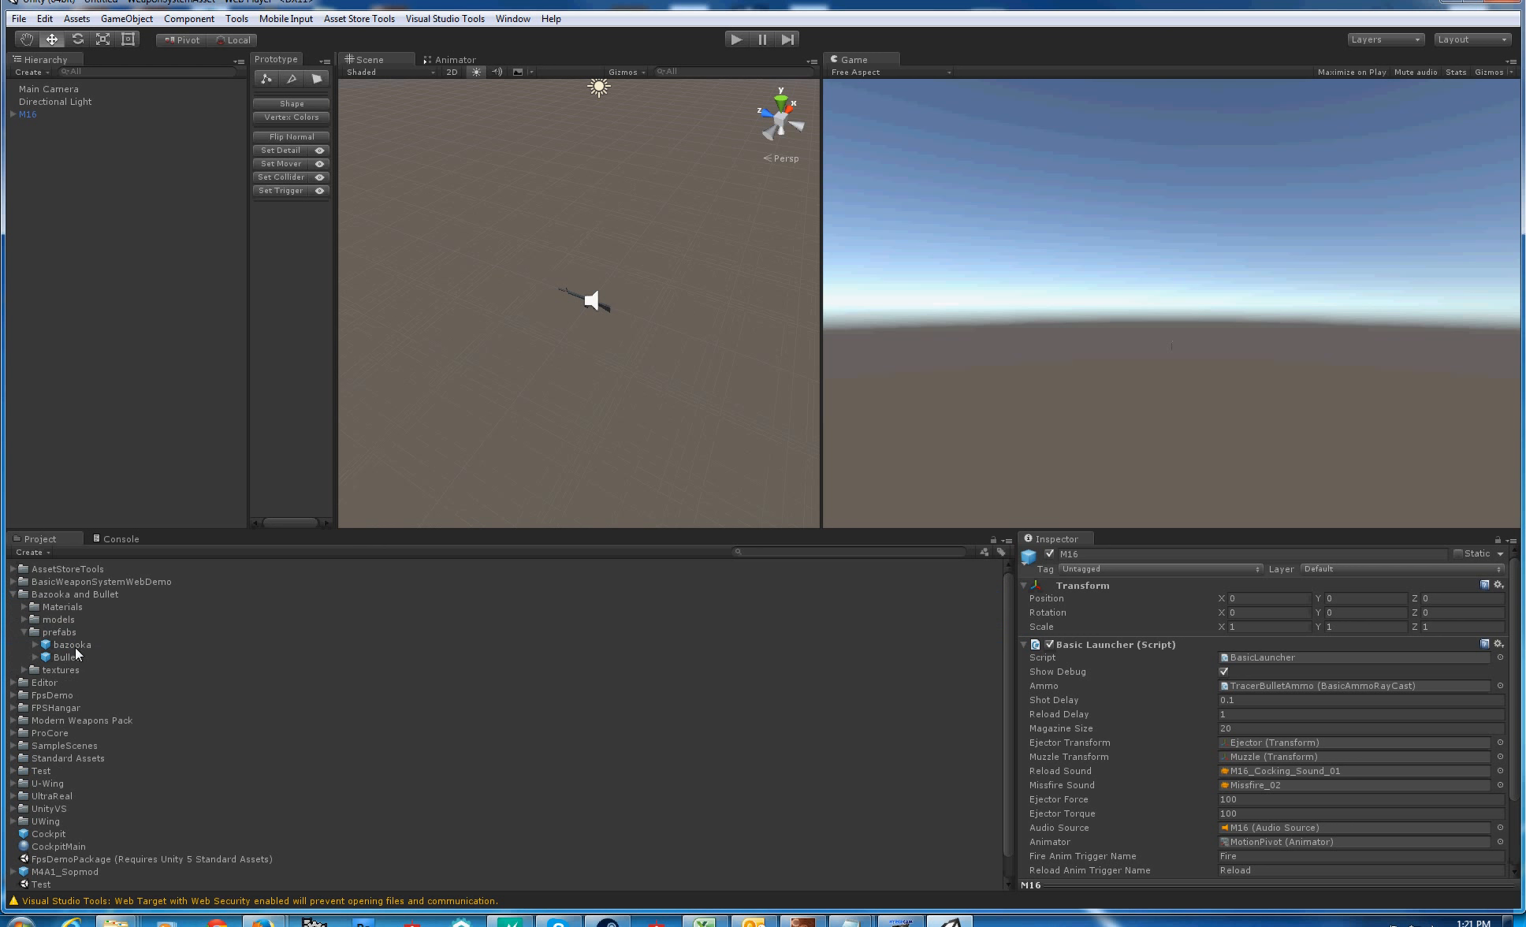
{"action": "left_click_drag", "start_coordinate": [76, 649], "coordinate": [75, 340]}
{"action": "key", "text": "f"}
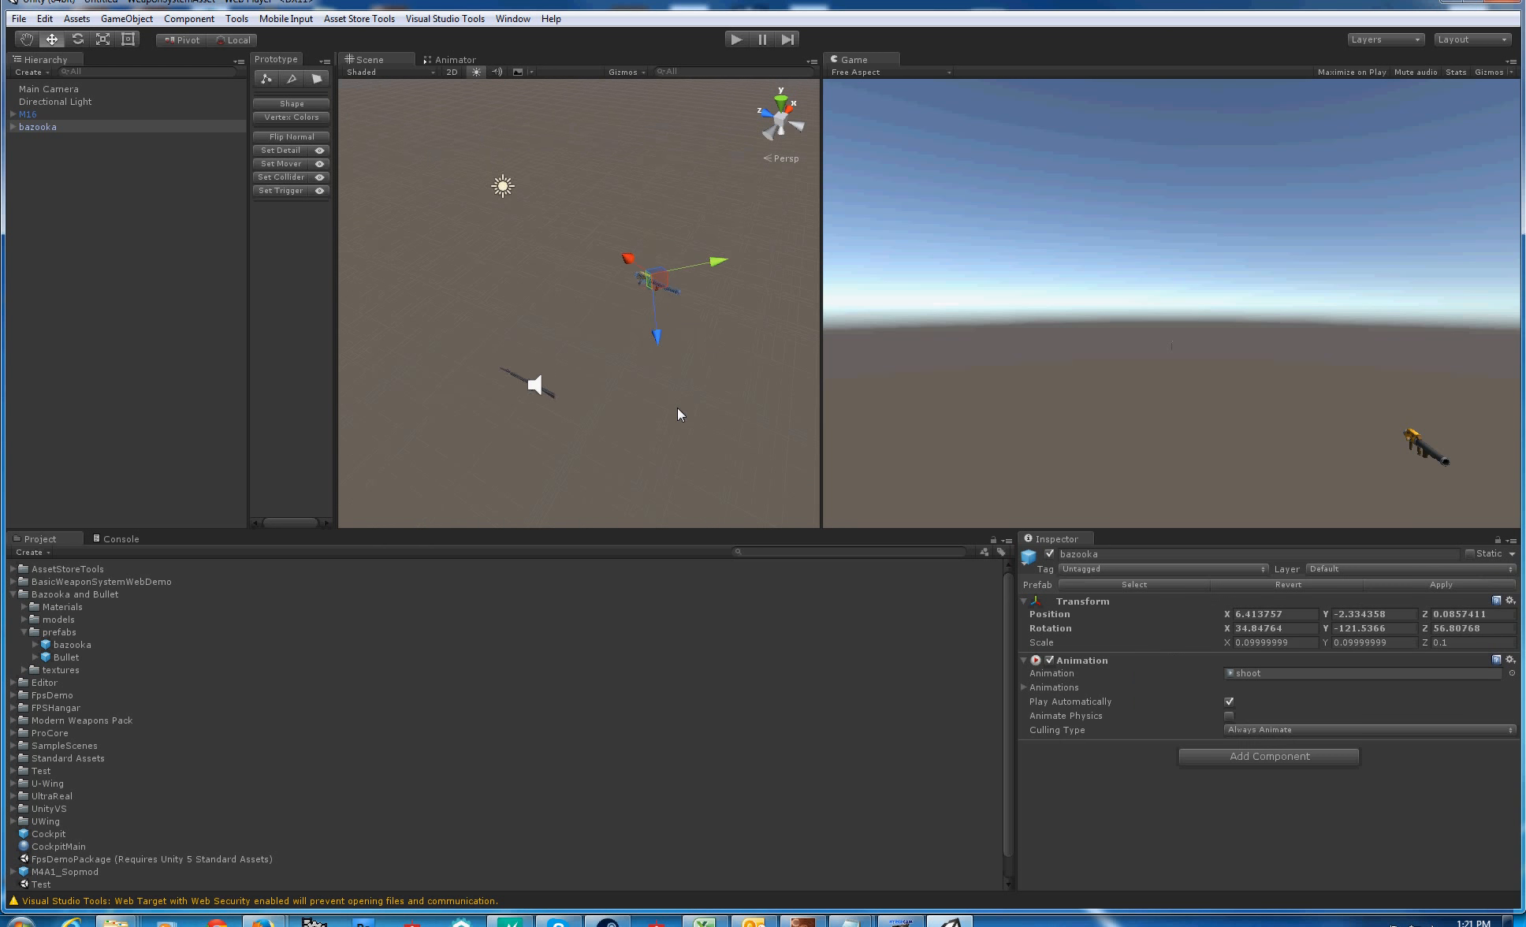
{"action": "left_click_drag", "start_coordinate": [579, 368], "coordinate": [593, 332], "text": "alt"}
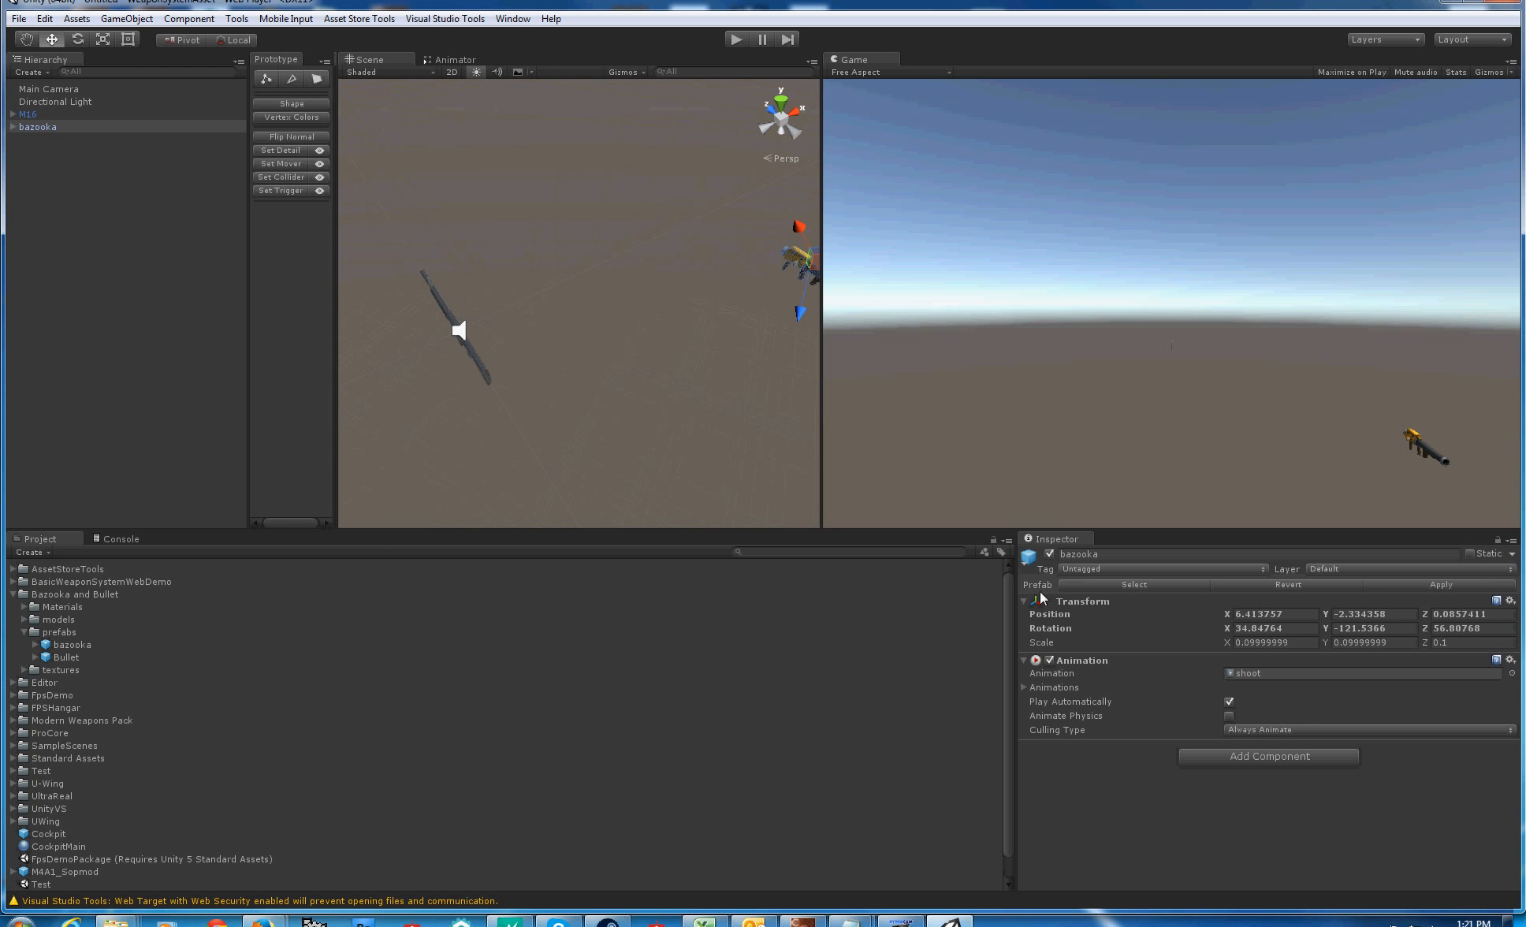
{"action": "right_click", "coordinate": [1094, 605]}
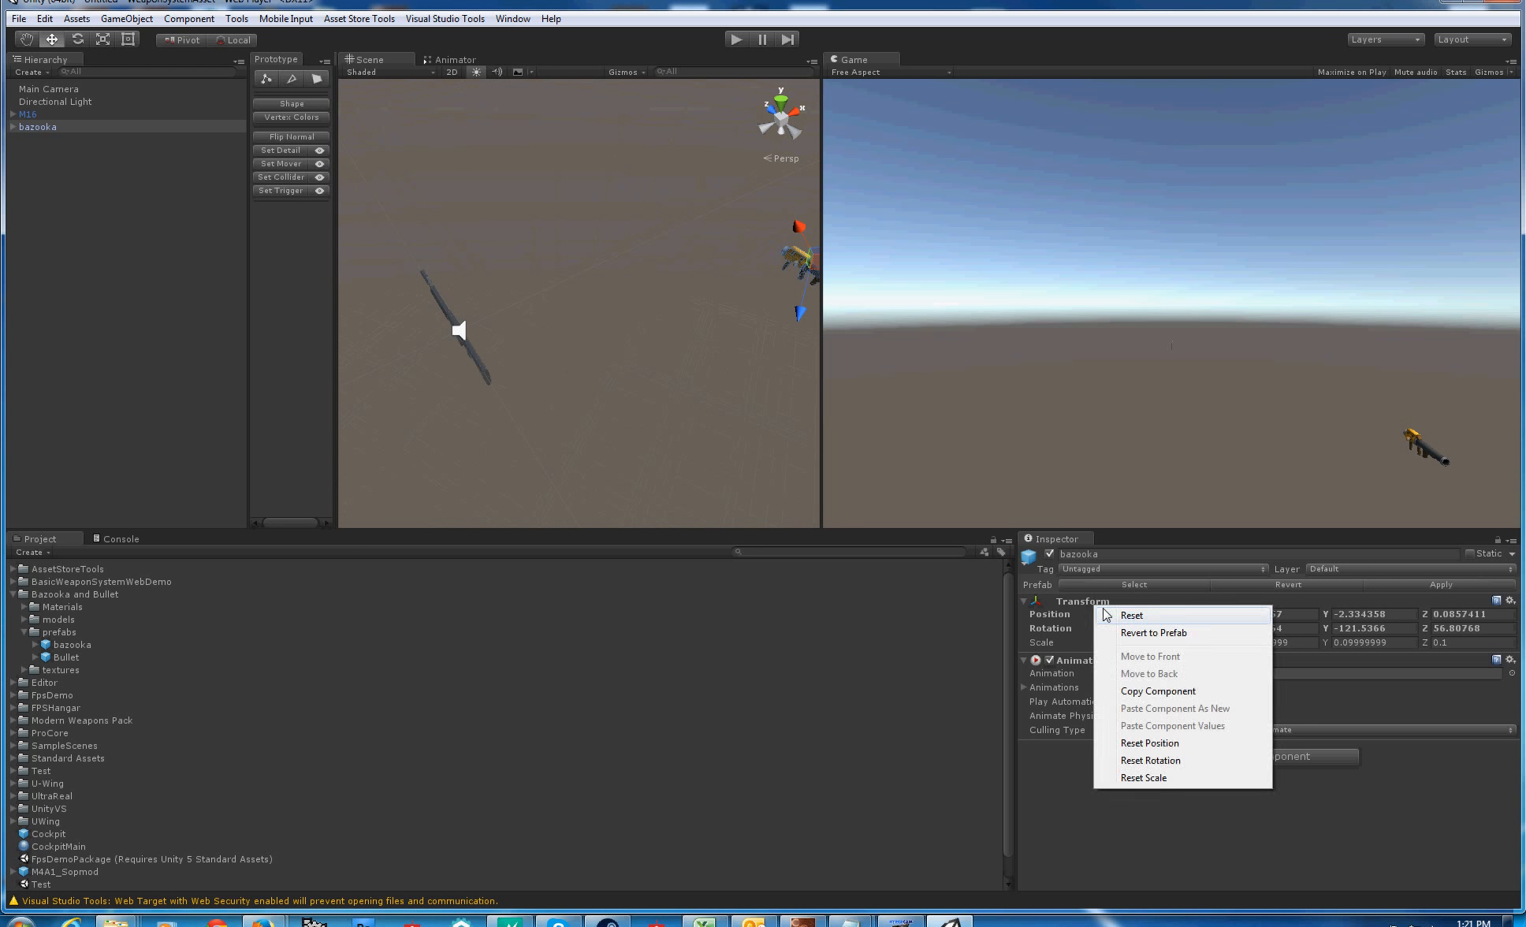
{"action": "left_click", "coordinate": [1108, 615]}
Try rotating the Bazooka1 mesh inside the bazooka hierarchy and undo the rotation
{"action": "left_click_drag", "start_coordinate": [743, 364], "coordinate": [512, 373], "text": "alt"}
{"action": "key", "text": "f"}
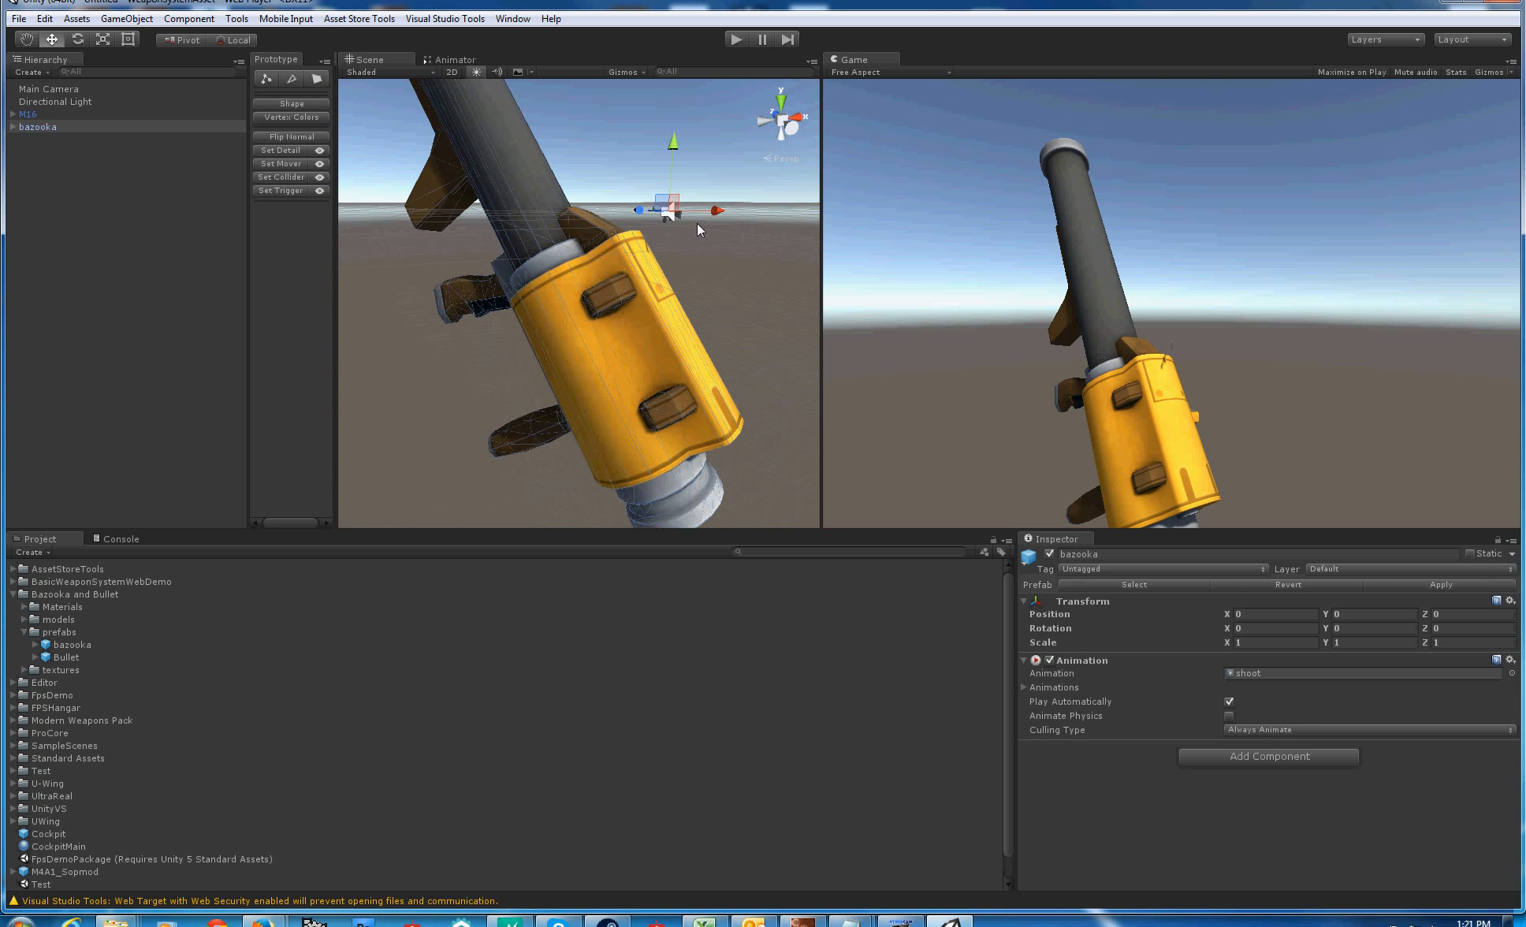
{"action": "left_click", "coordinate": [569, 282]}
{"action": "left_click_drag", "start_coordinate": [570, 280], "coordinate": [561, 362], "text": "alt"}
{"action": "key", "text": "e"}
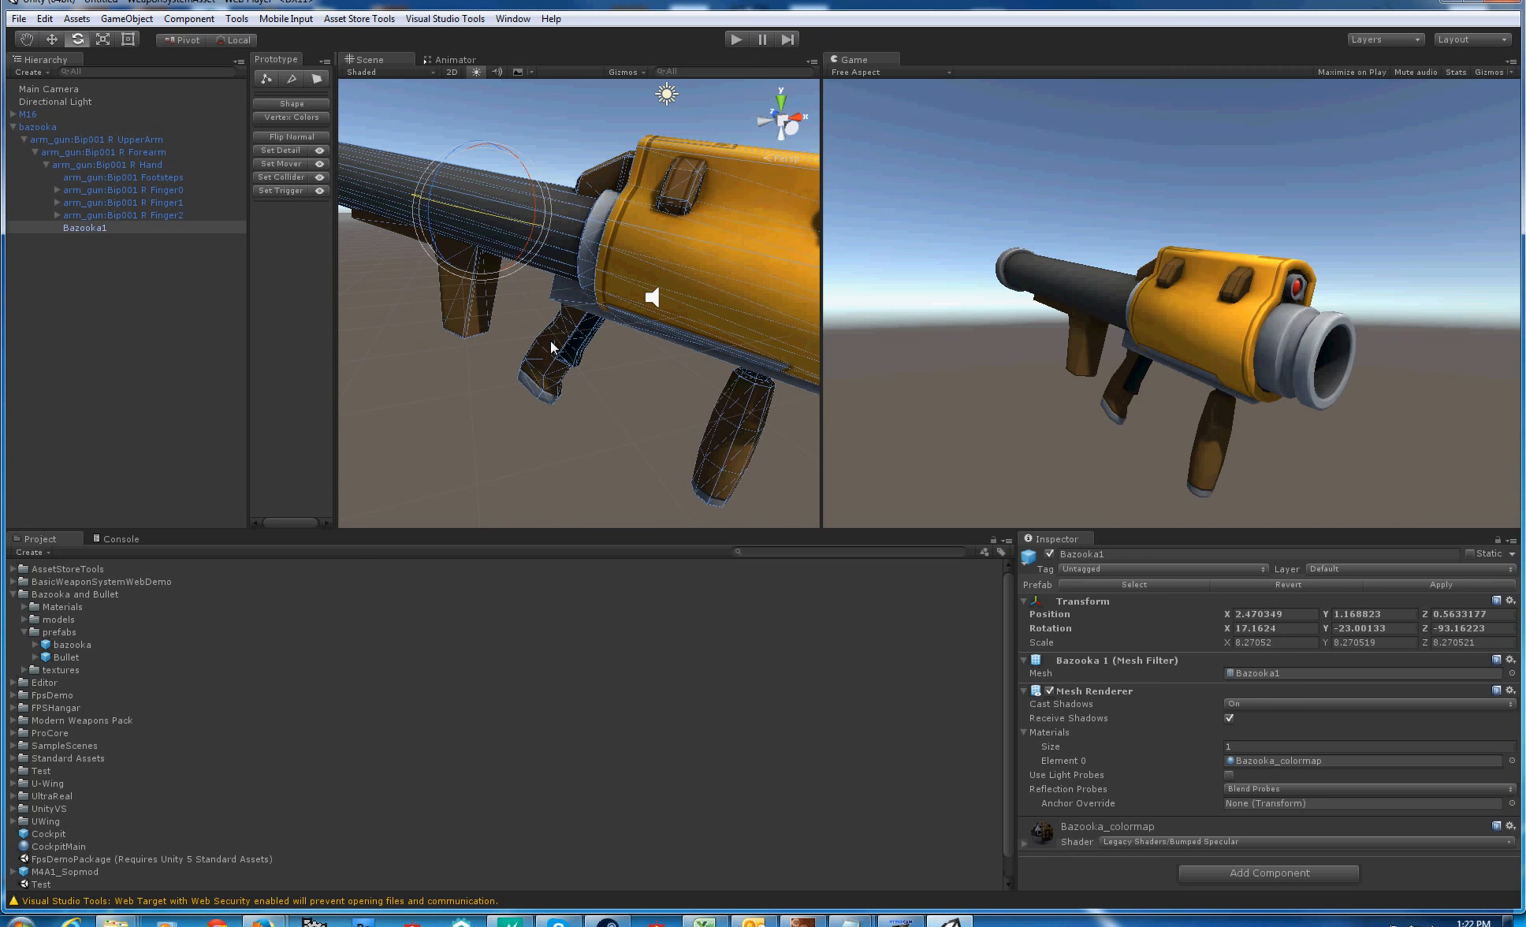
{"action": "key", "text": "ctrl+z"}
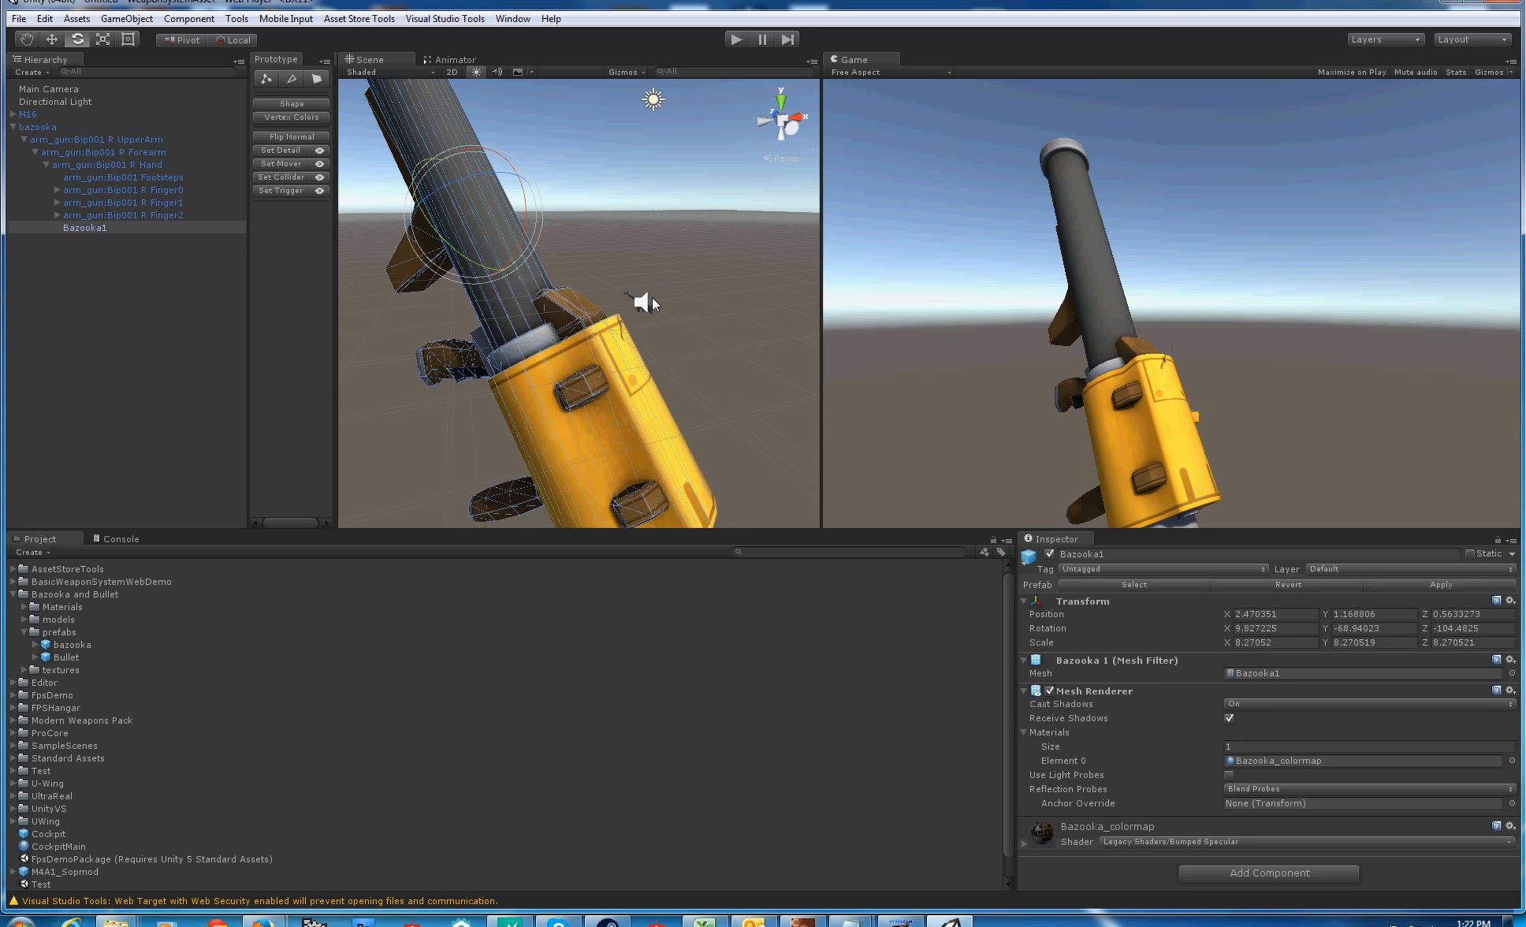
Tilt the M16 to about X 56.67, Y -201.27 to match the bazooka and scale it up uniformly to about 16.36
{"action": "left_click", "coordinate": [51, 115]}
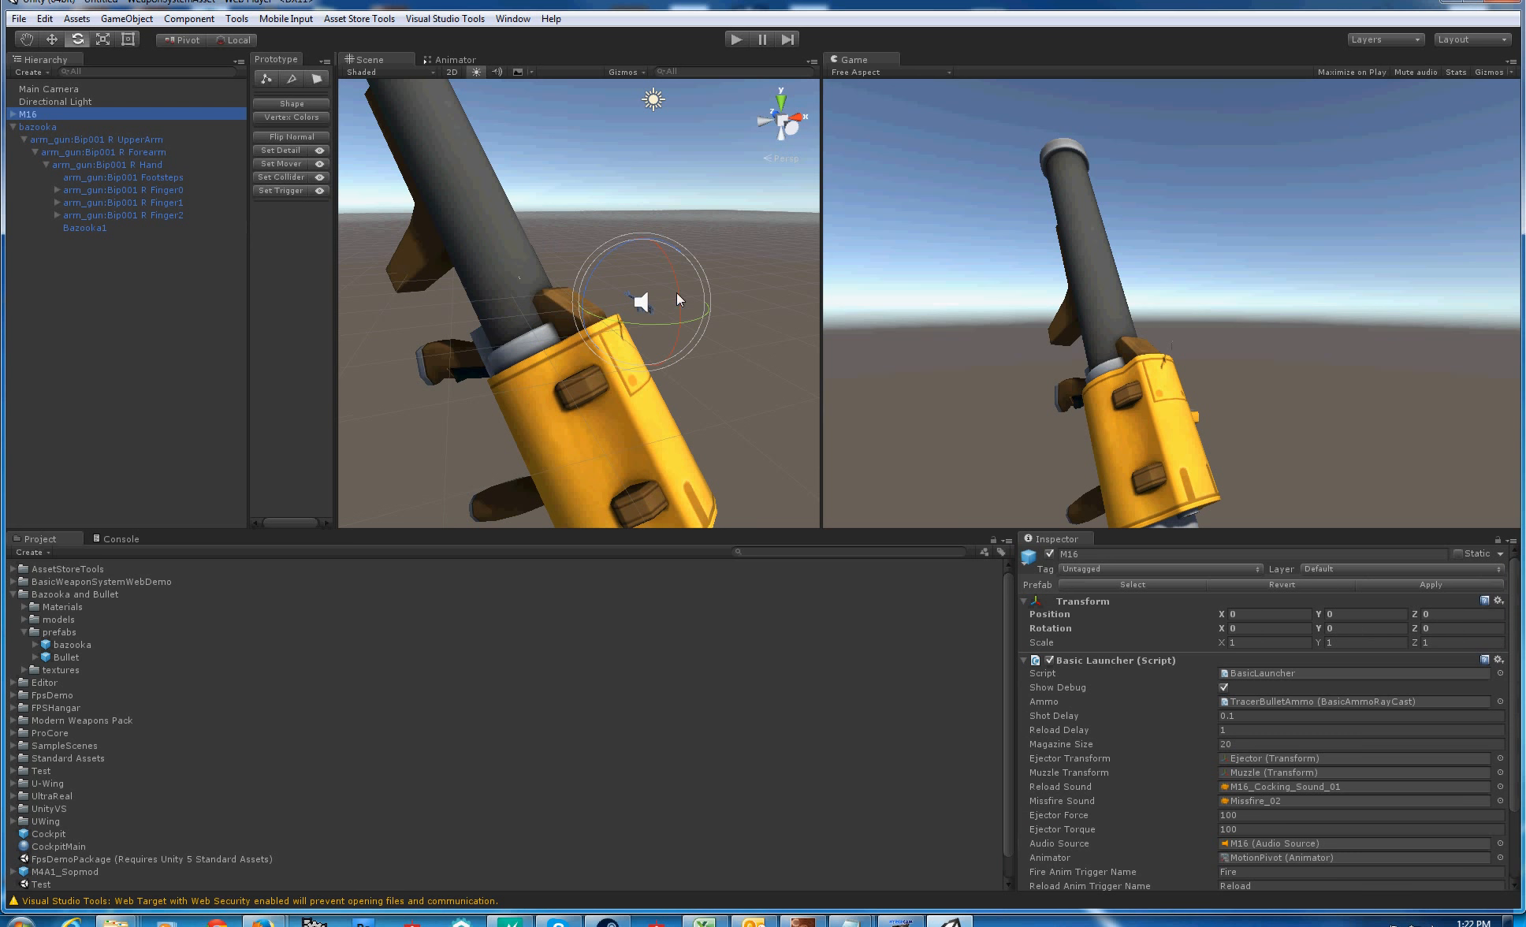
{"action": "left_click_drag", "start_coordinate": [594, 314], "coordinate": [925, 294]}
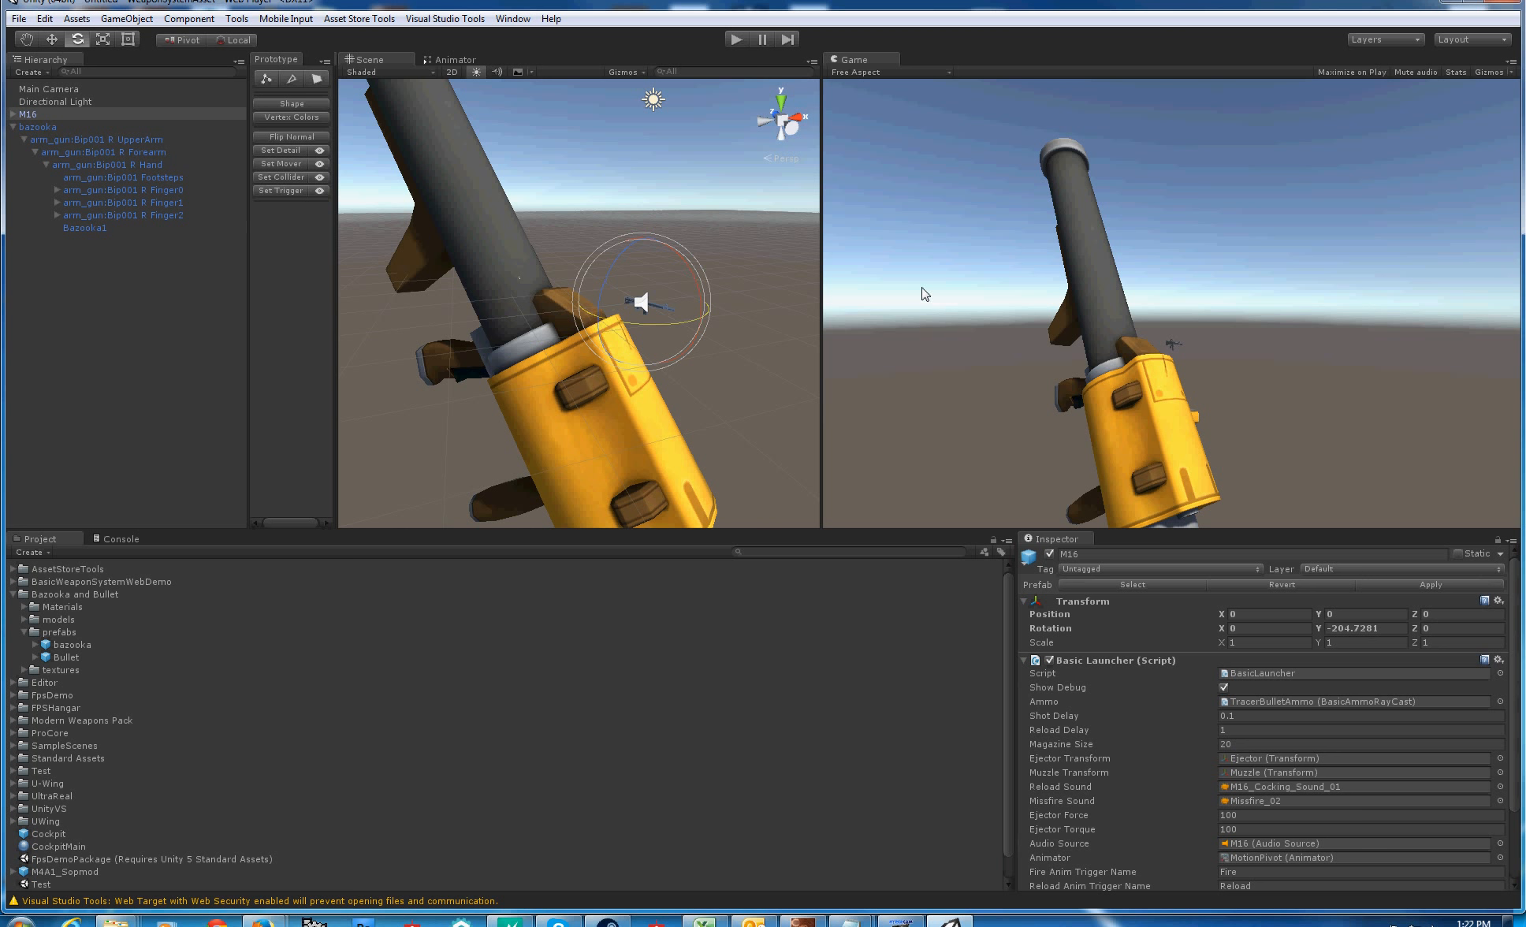
{"action": "left_click_drag", "start_coordinate": [688, 278], "coordinate": [704, 426]}
{"action": "key", "text": "r"}
{"action": "left_click_drag", "start_coordinate": [643, 303], "coordinate": [561, 297]}
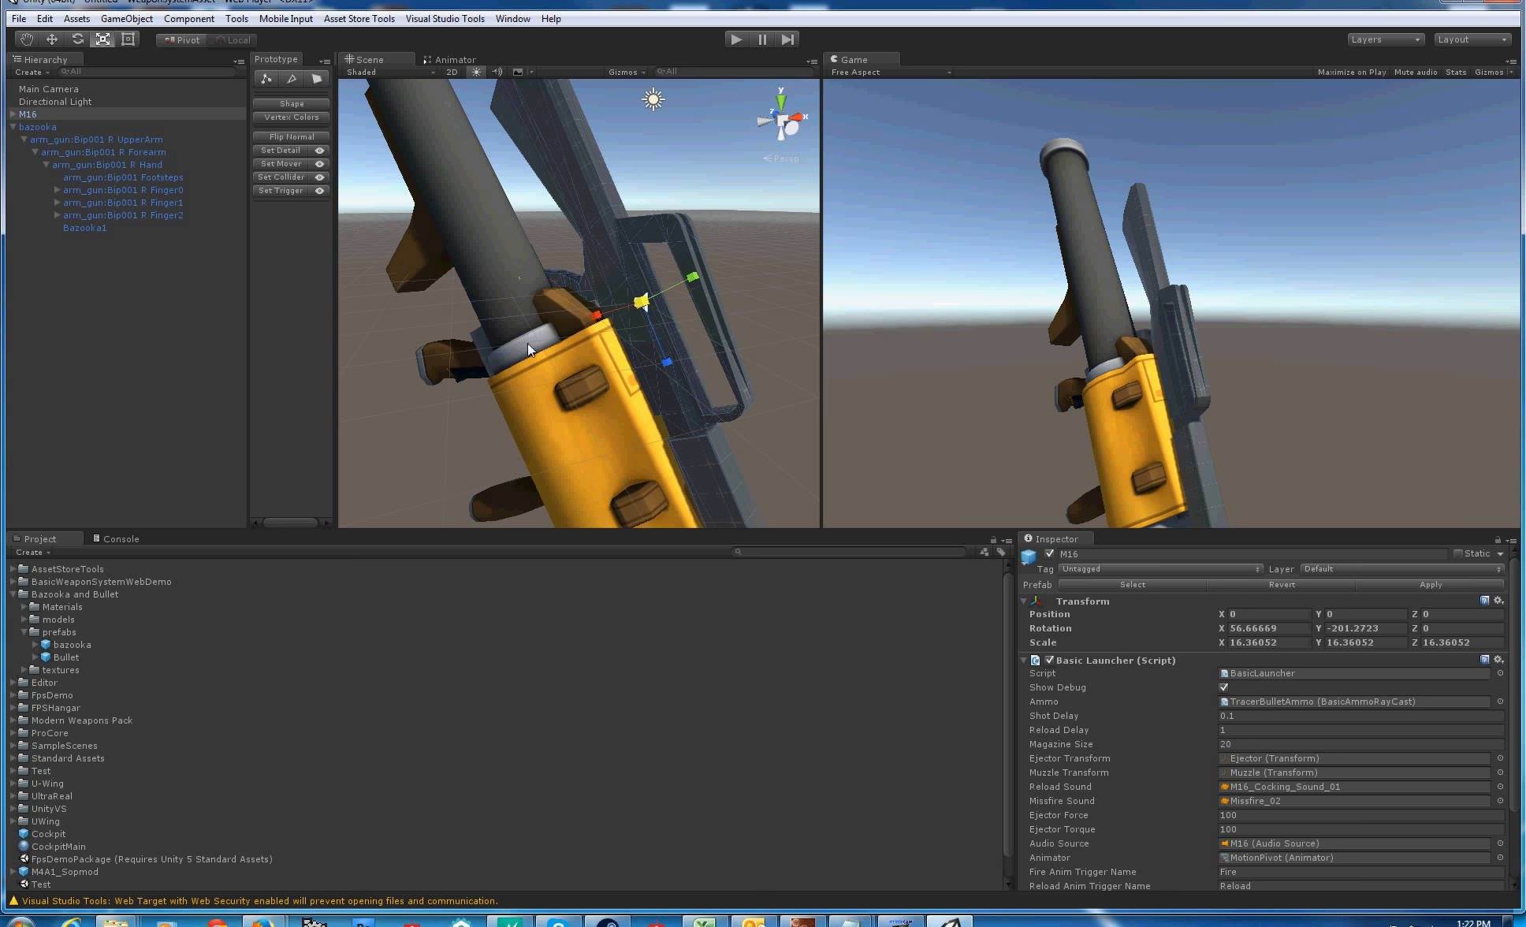
Move the M16 onto the bazooka at about -1.38, -0.97, 1.06, roll it to about Z 35.96 and scale it to about 19.9
{"action": "key", "text": "w"}
{"action": "left_click_drag", "start_coordinate": [615, 311], "coordinate": [564, 342]}
{"action": "key", "text": "e"}
{"action": "key", "text": "w"}
{"action": "key", "text": "r"}
{"action": "key", "text": "e"}
{"action": "key", "text": "r"}
{"action": "key", "text": "w"}
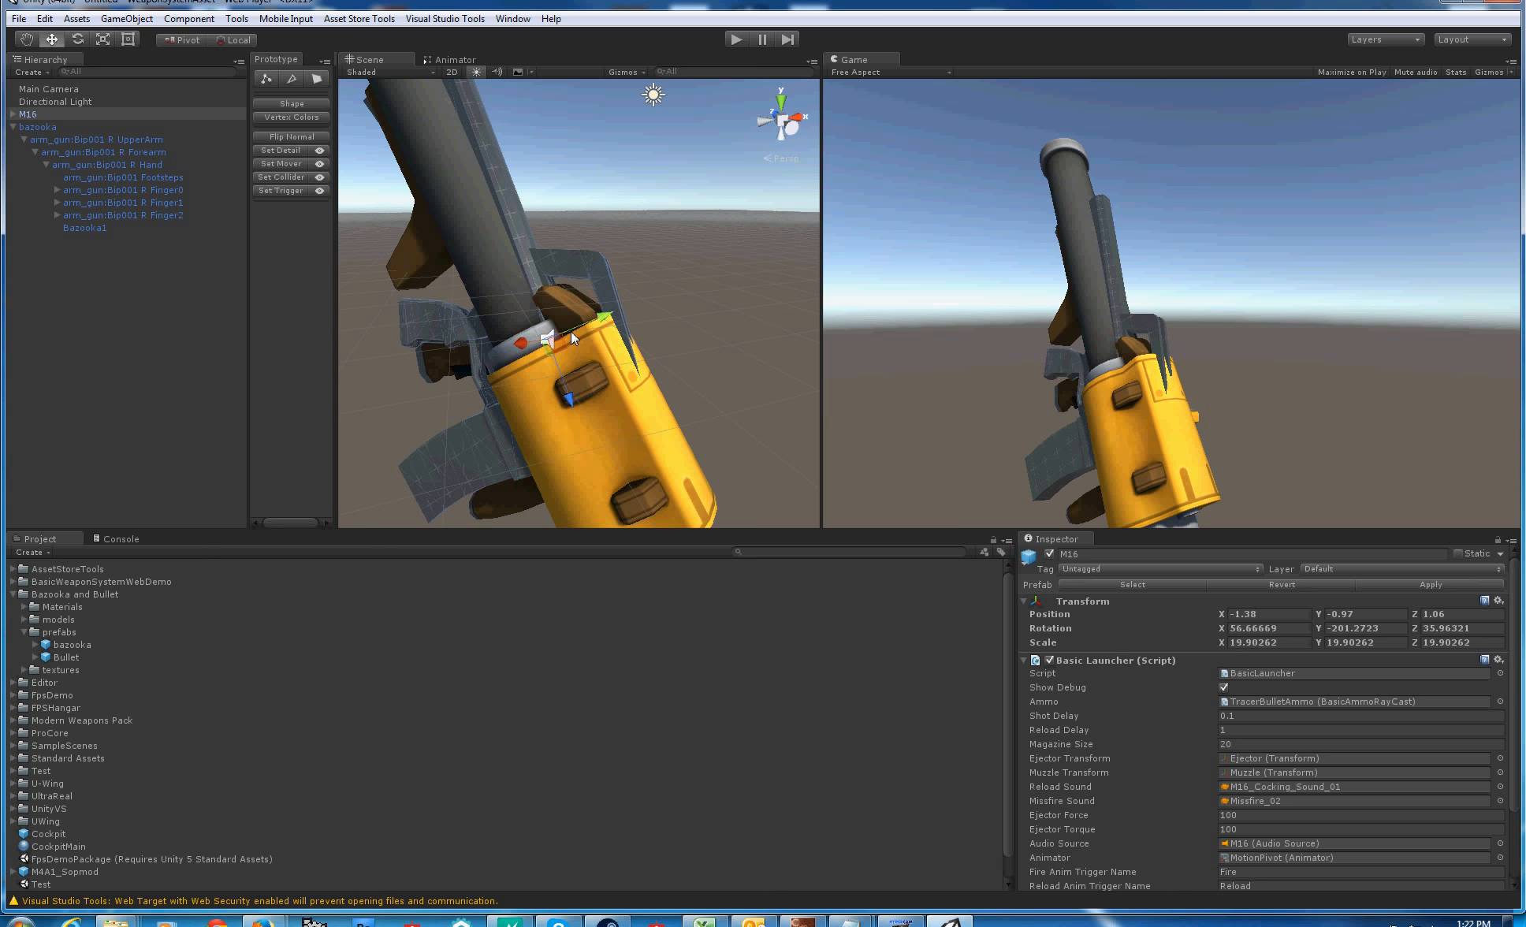
{"action": "key", "text": "e"}
{"action": "key", "text": "w"}
{"action": "left_click", "coordinate": [582, 318]}
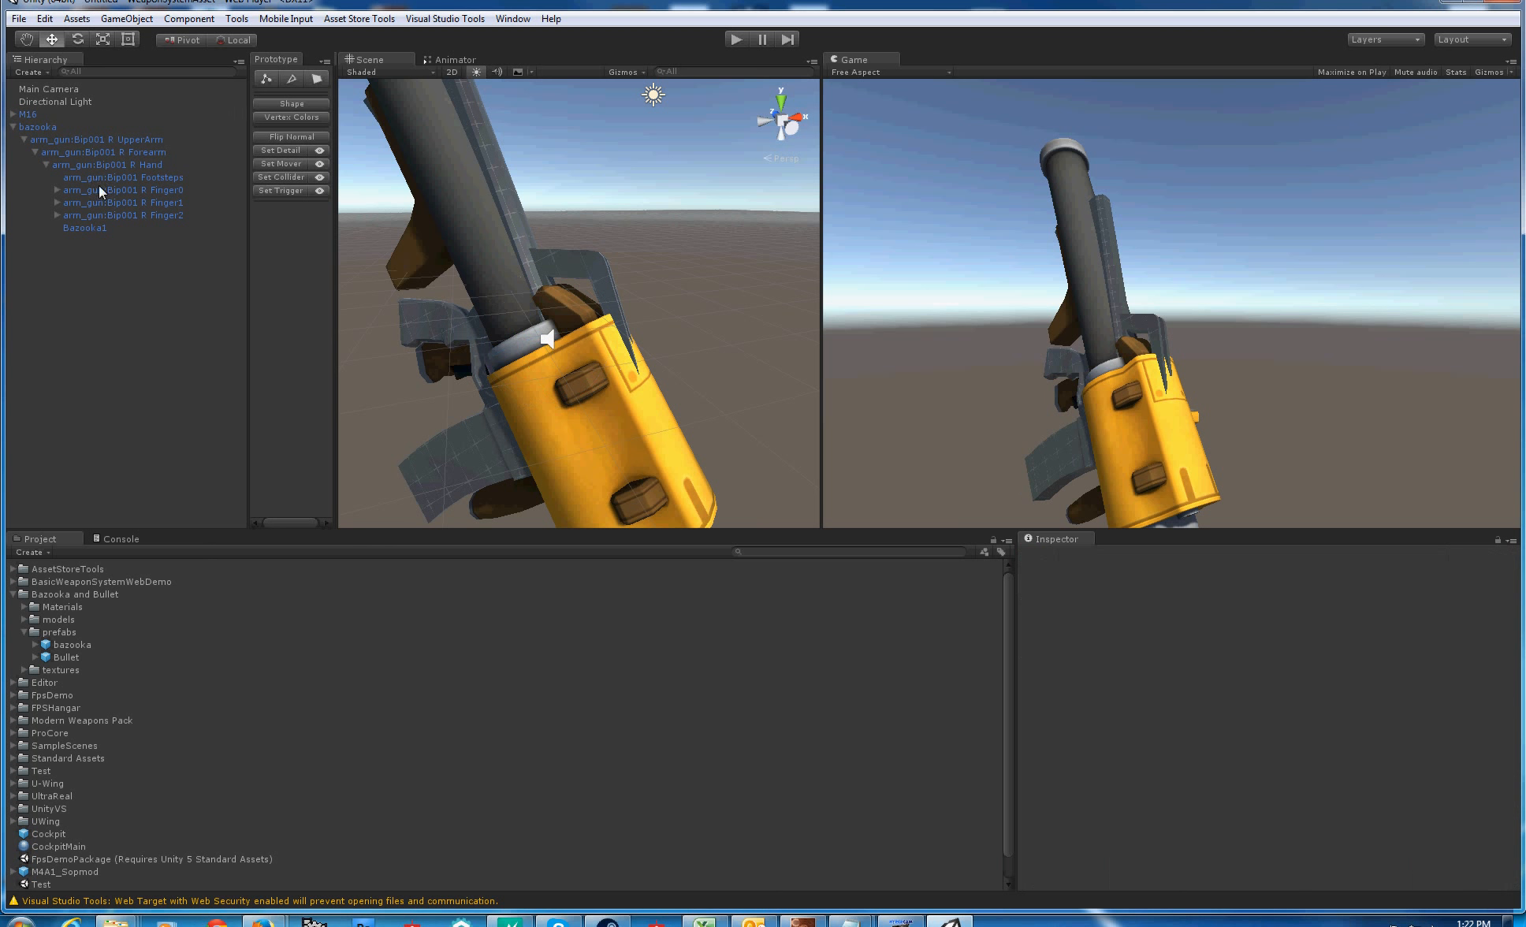
Shift the M16 to about -1.39, -2.08, 1.35 and turn it to about 57.8, -204.8, 29.2 so it overlaps the bazooka's grips
{"action": "left_click", "coordinate": [39, 113]}
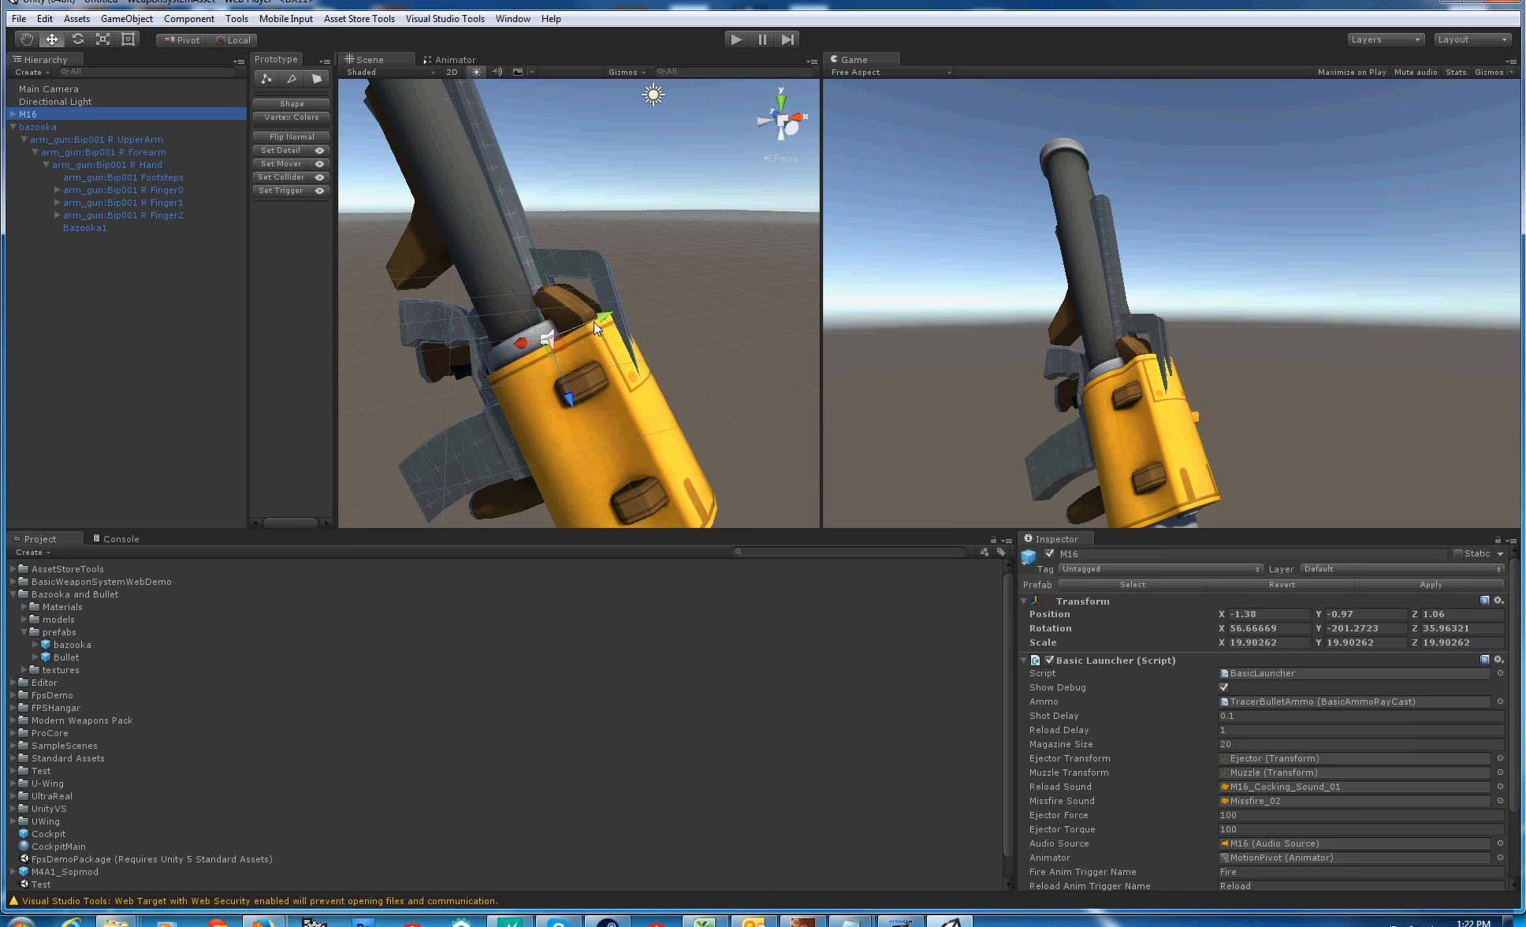
{"action": "left_click_drag", "start_coordinate": [594, 322], "coordinate": [626, 353]}
{"action": "key", "text": "e"}
{"action": "key", "text": "w"}
{"action": "key", "text": "ctrl+z"}
{"action": "middle_click_drag", "start_coordinate": [595, 396], "coordinate": [556, 319]}
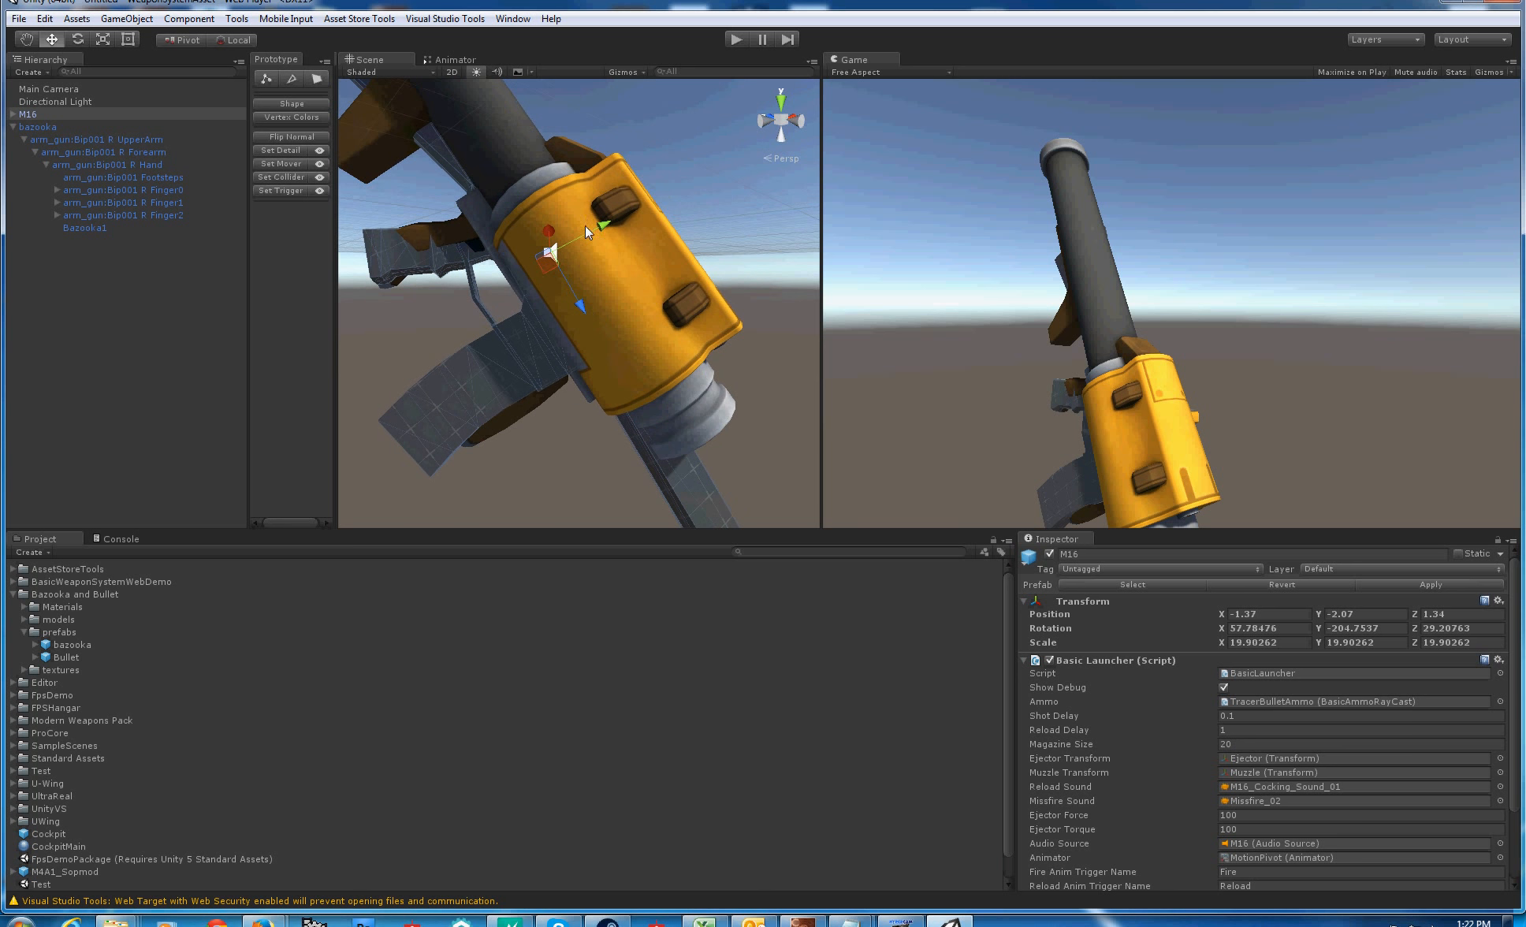
{"action": "left_click_drag", "start_coordinate": [586, 225], "coordinate": [588, 231]}
{"action": "middle_click_drag", "start_coordinate": [588, 231], "coordinate": [556, 265]}
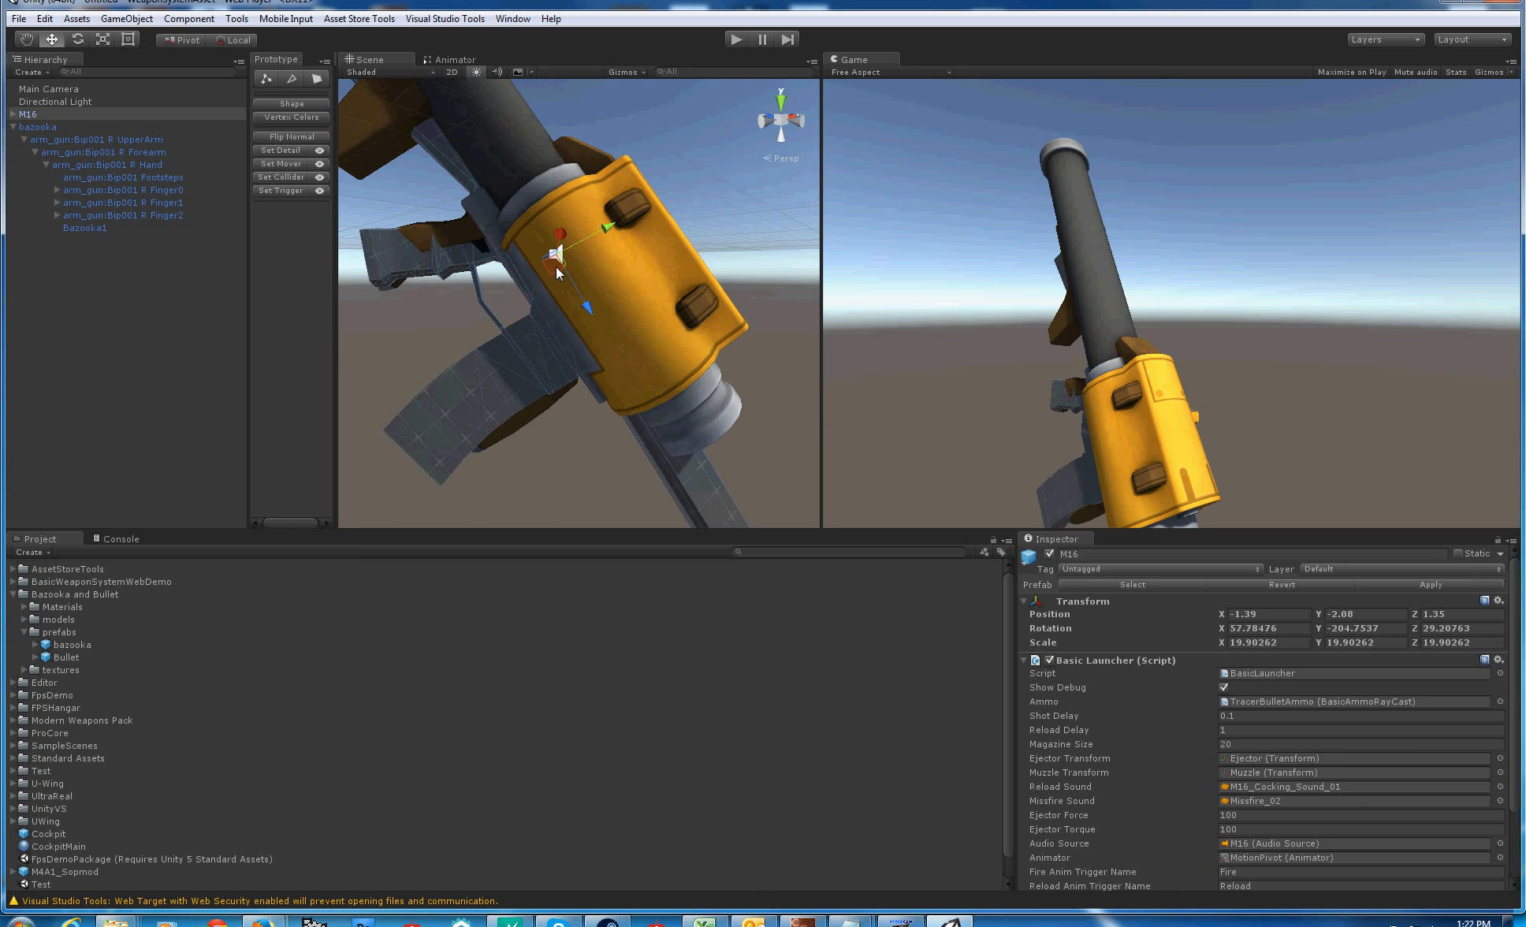
Fine-tune the M16's rotation to about 54.08, -208.24, 22.27 so it lines up with the bazooka's barrel
{"action": "key", "text": "e"}
{"action": "left_click_drag", "start_coordinate": [571, 303], "coordinate": [498, 184]}
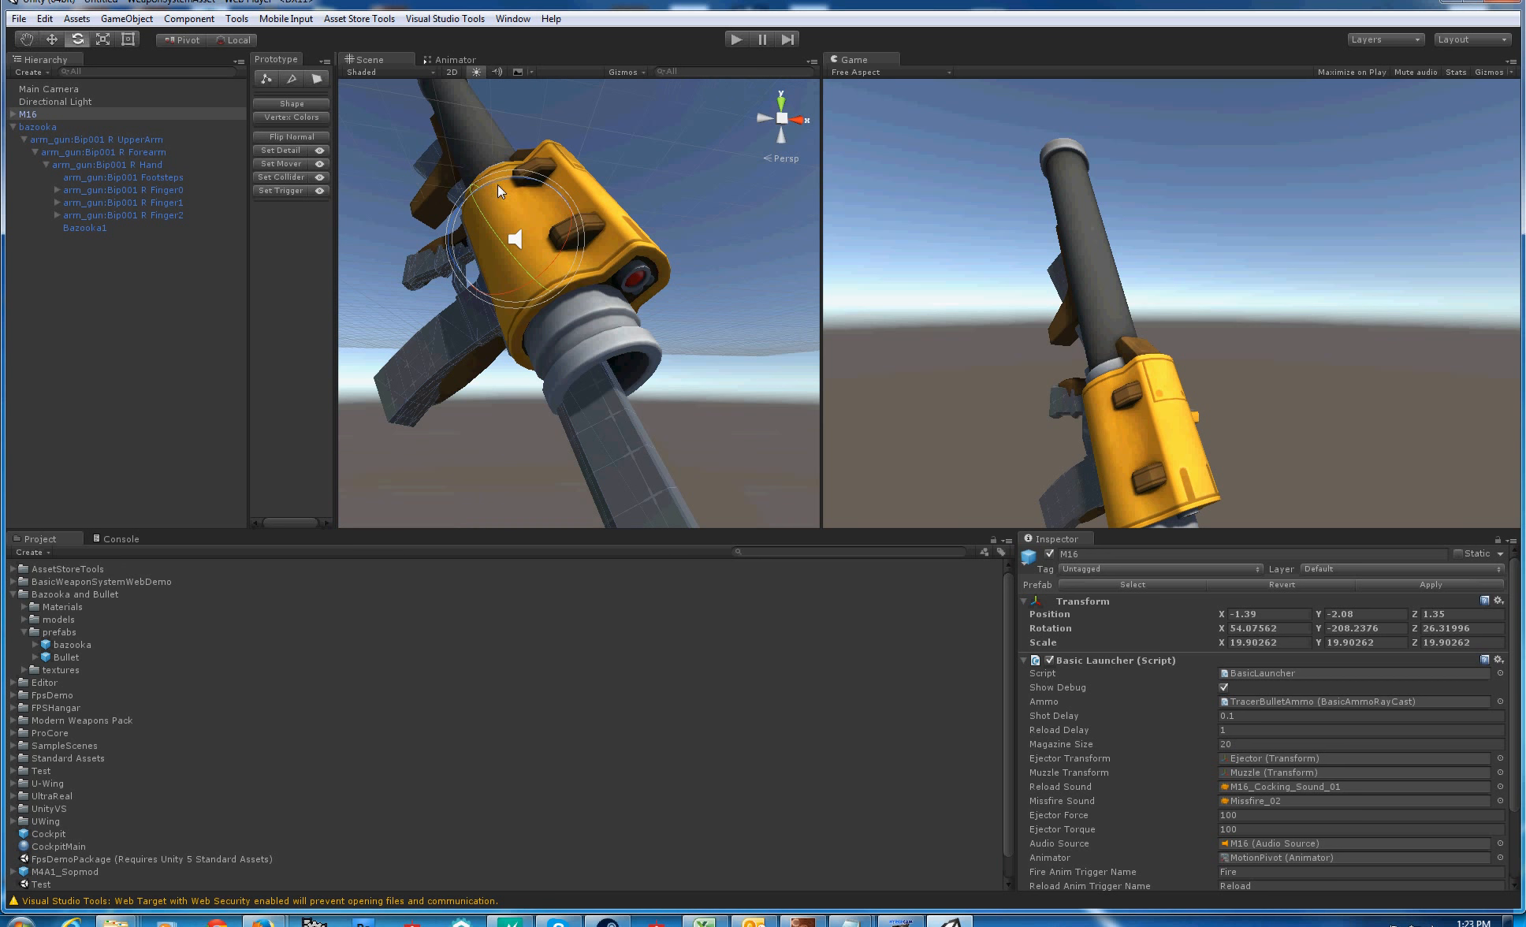
{"action": "left_click_drag", "start_coordinate": [398, 161], "coordinate": [317, 266], "text": "alt"}
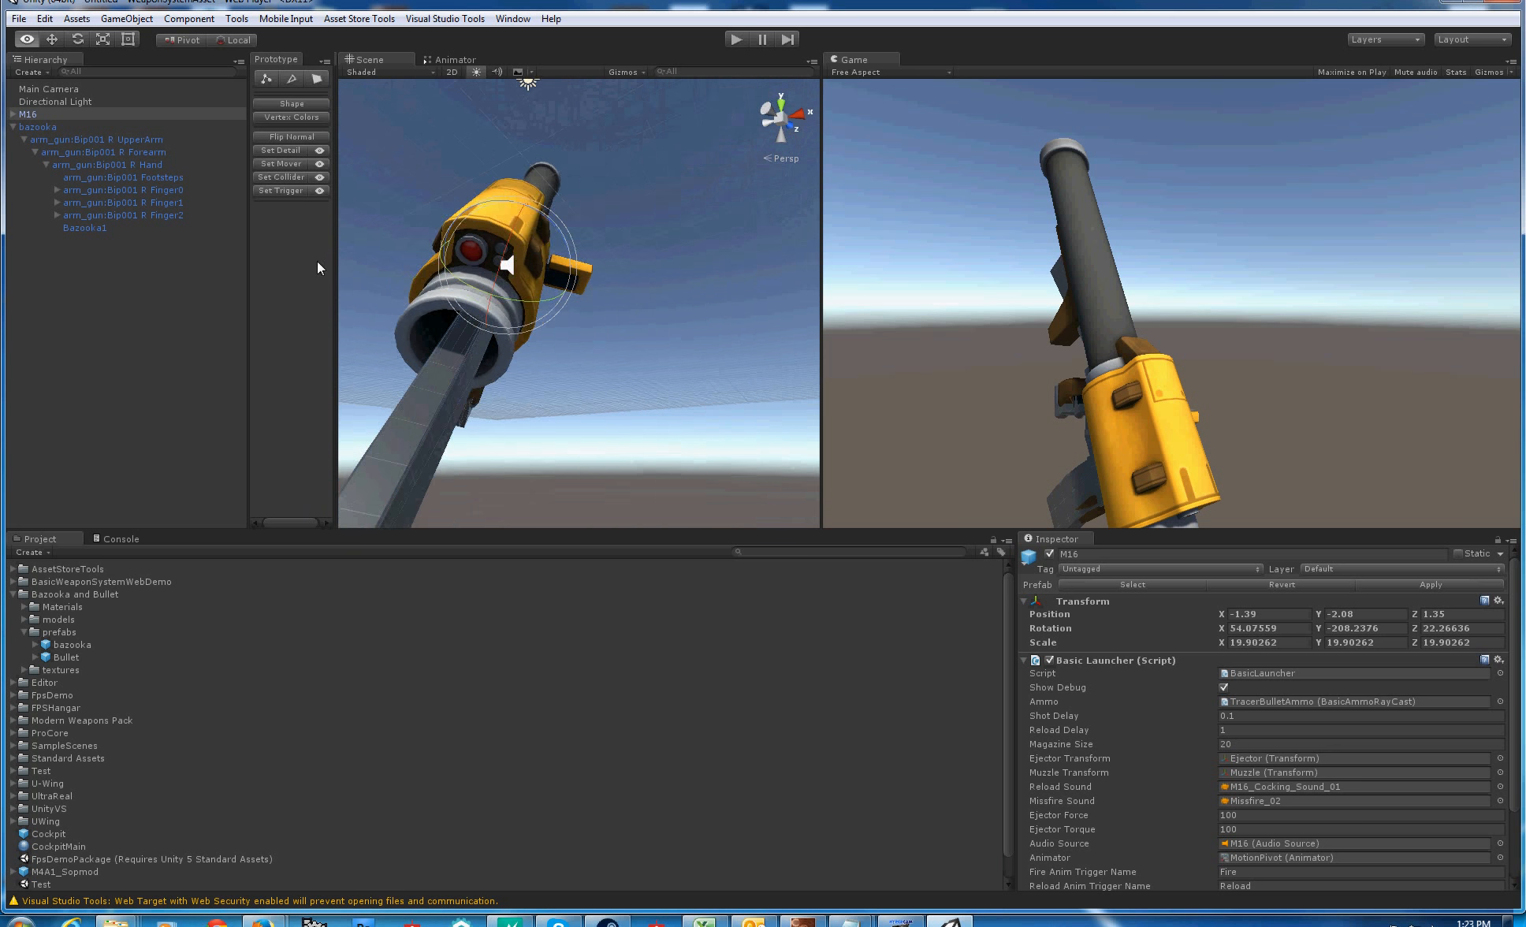
Refine the M16's alignment with the bazooka to position about -1.48, -2.06, 1.25 and rotation about 54.74, -211.2, 19.86
{"action": "scroll", "coordinate": [667, 304], "scroll_direction": "down", "scroll_amount": 6}
{"action": "left_click_drag", "start_coordinate": [667, 306], "coordinate": [601, 493], "text": "alt"}
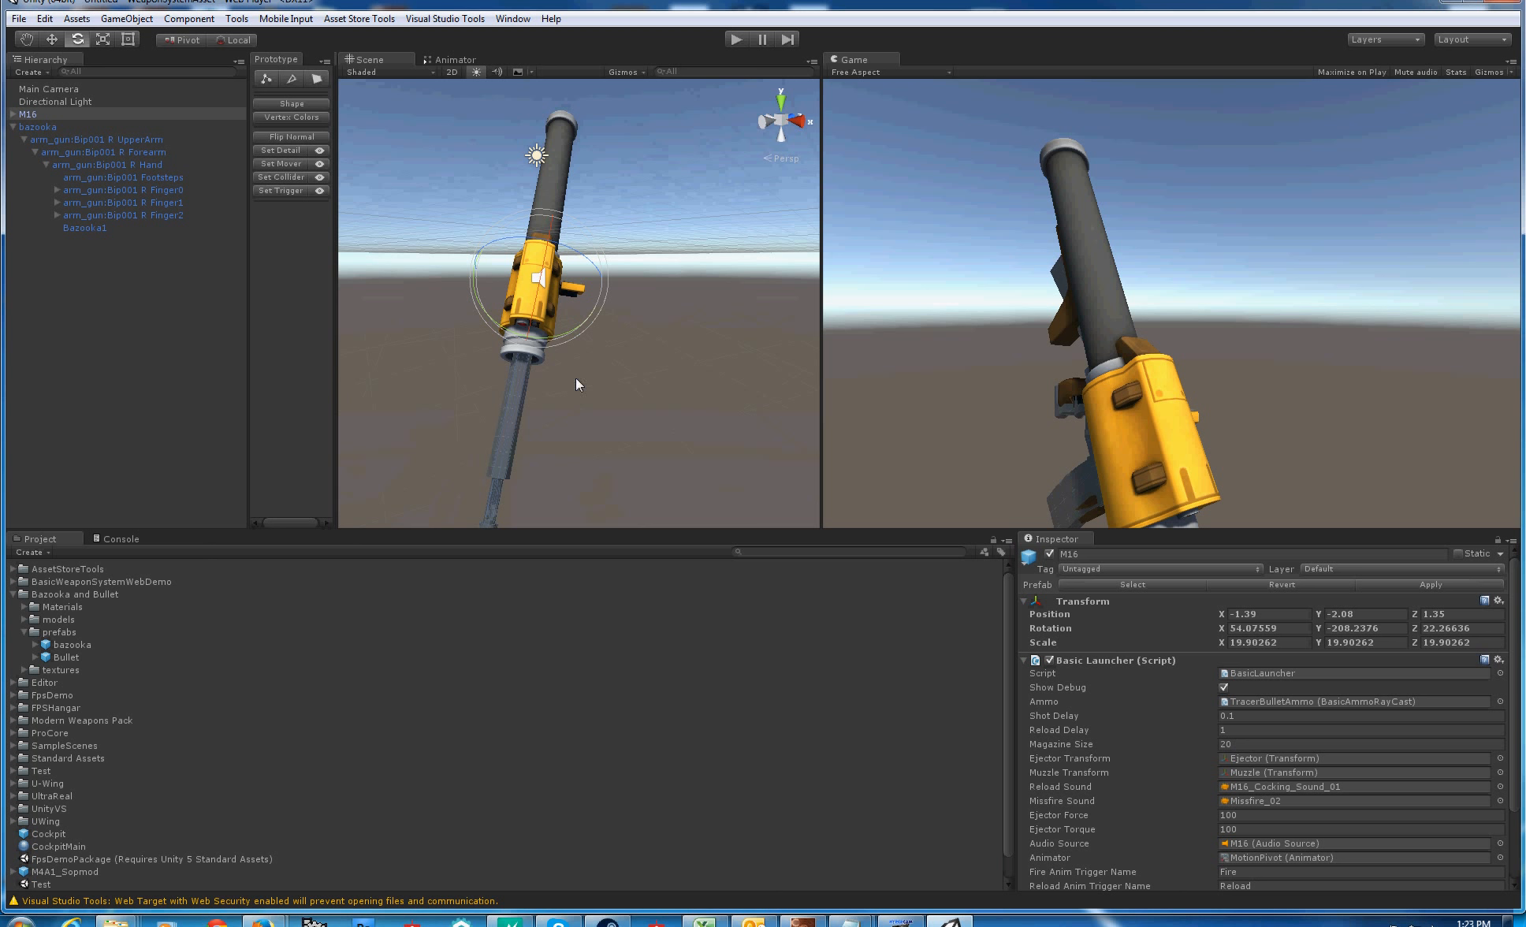
{"action": "left_click_drag", "start_coordinate": [602, 379], "coordinate": [604, 456], "text": "alt"}
{"action": "key", "text": "w"}
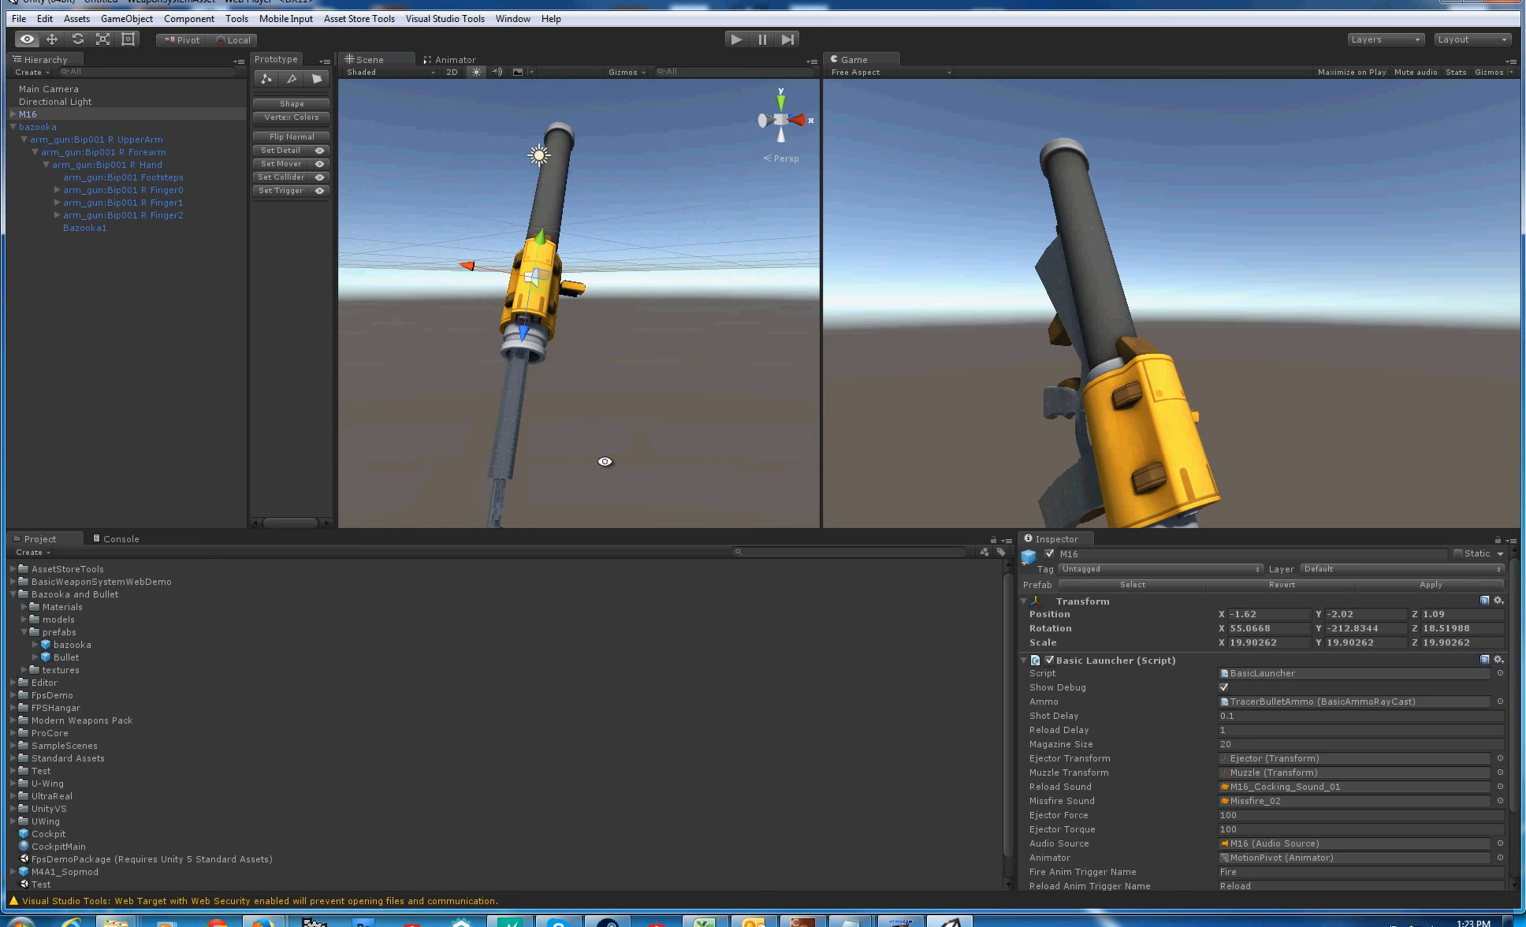
{"action": "left_click_drag", "start_coordinate": [505, 282], "coordinate": [505, 329]}
{"action": "key", "text": "e"}
{"action": "key", "text": "w"}
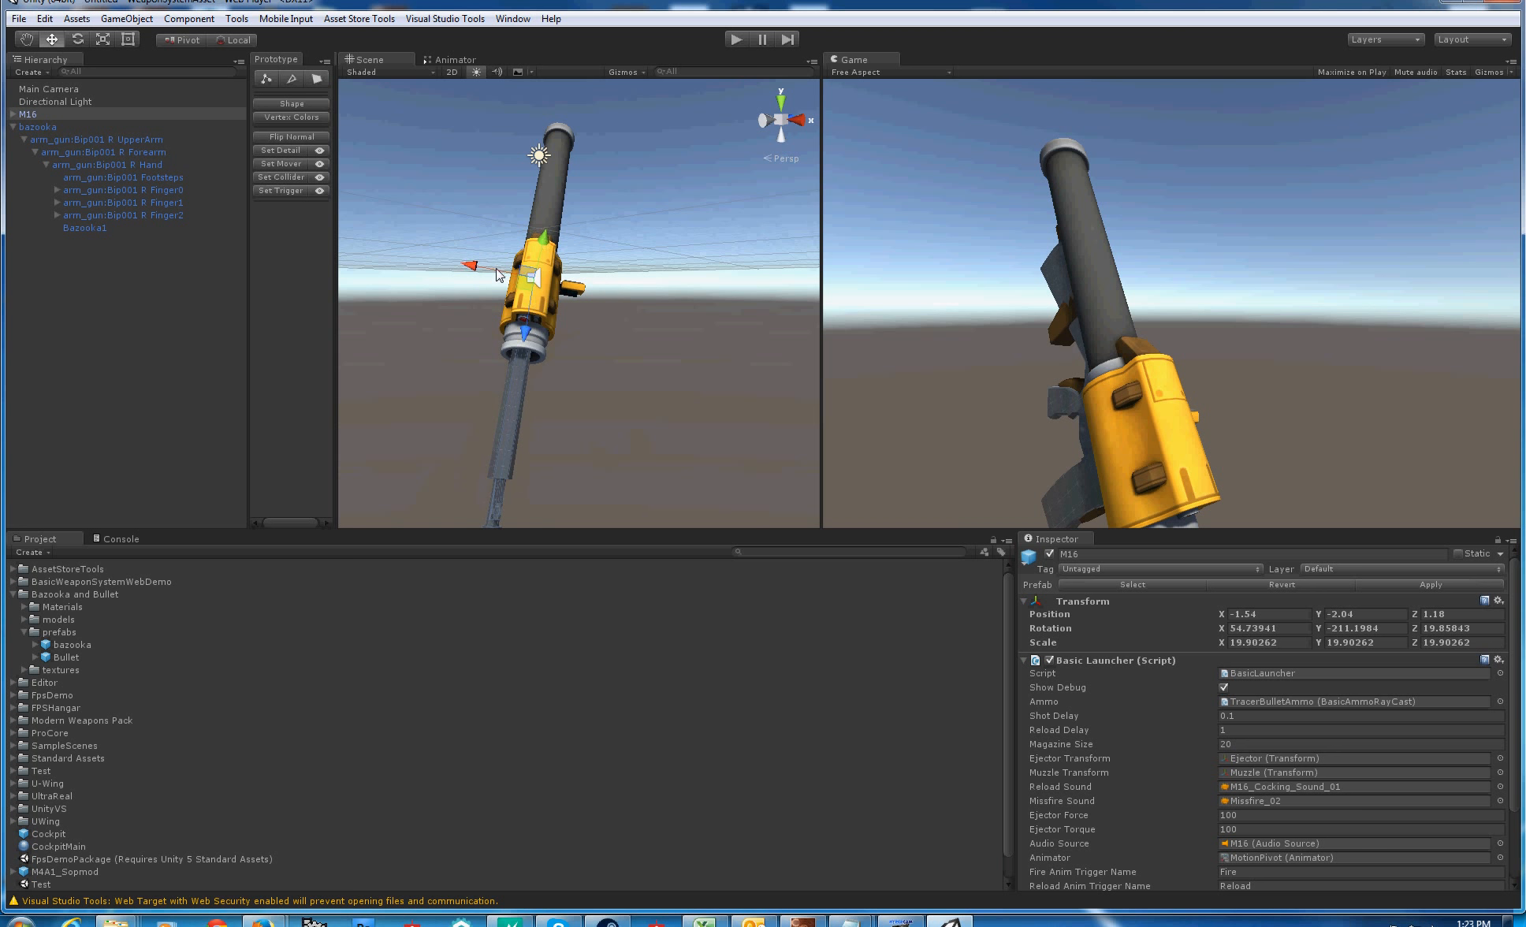
{"action": "left_click_drag", "start_coordinate": [493, 268], "coordinate": [467, 365]}
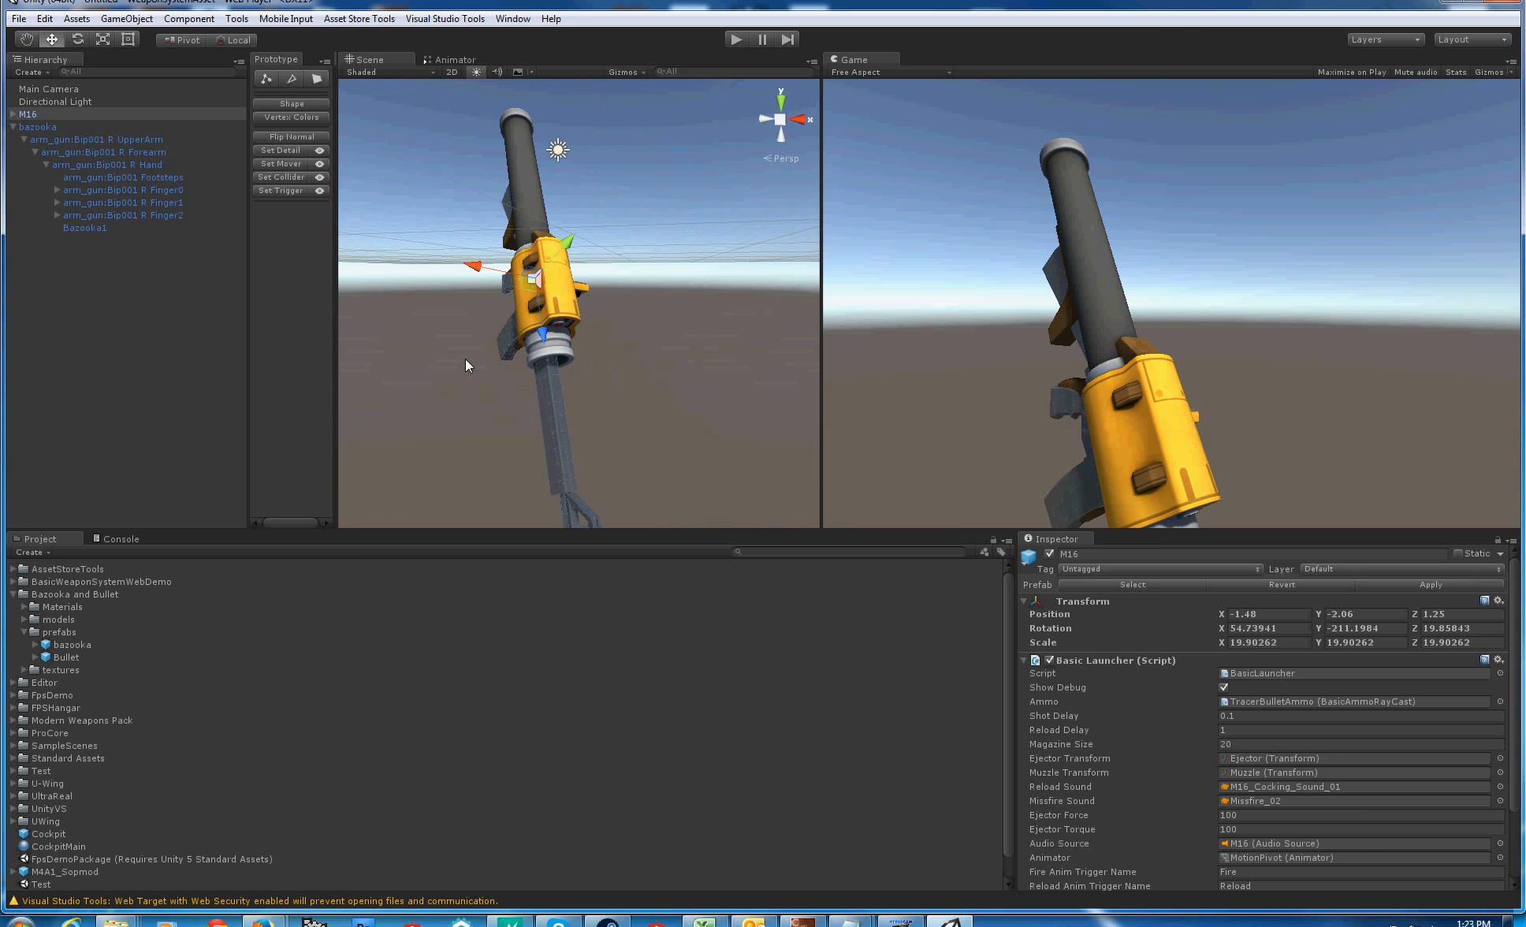
Rename the bazooka object in the scene hierarchy as bazooka_model
{"action": "left_click", "coordinate": [39, 127]}
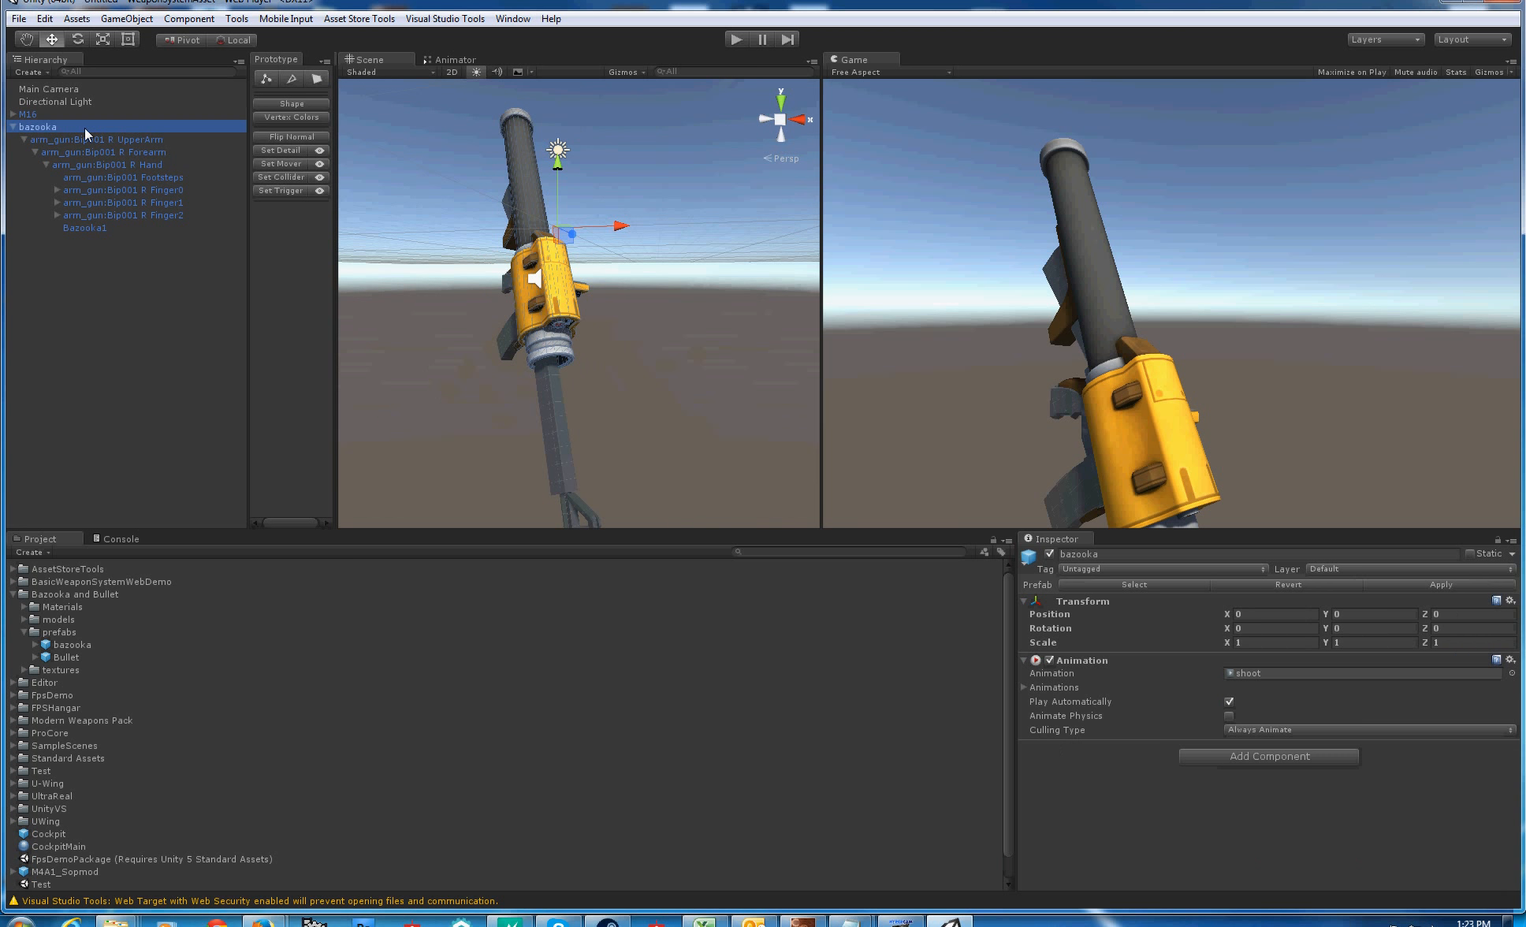
{"action": "left_click", "coordinate": [67, 126]}
{"action": "left_click", "coordinate": [68, 126]}
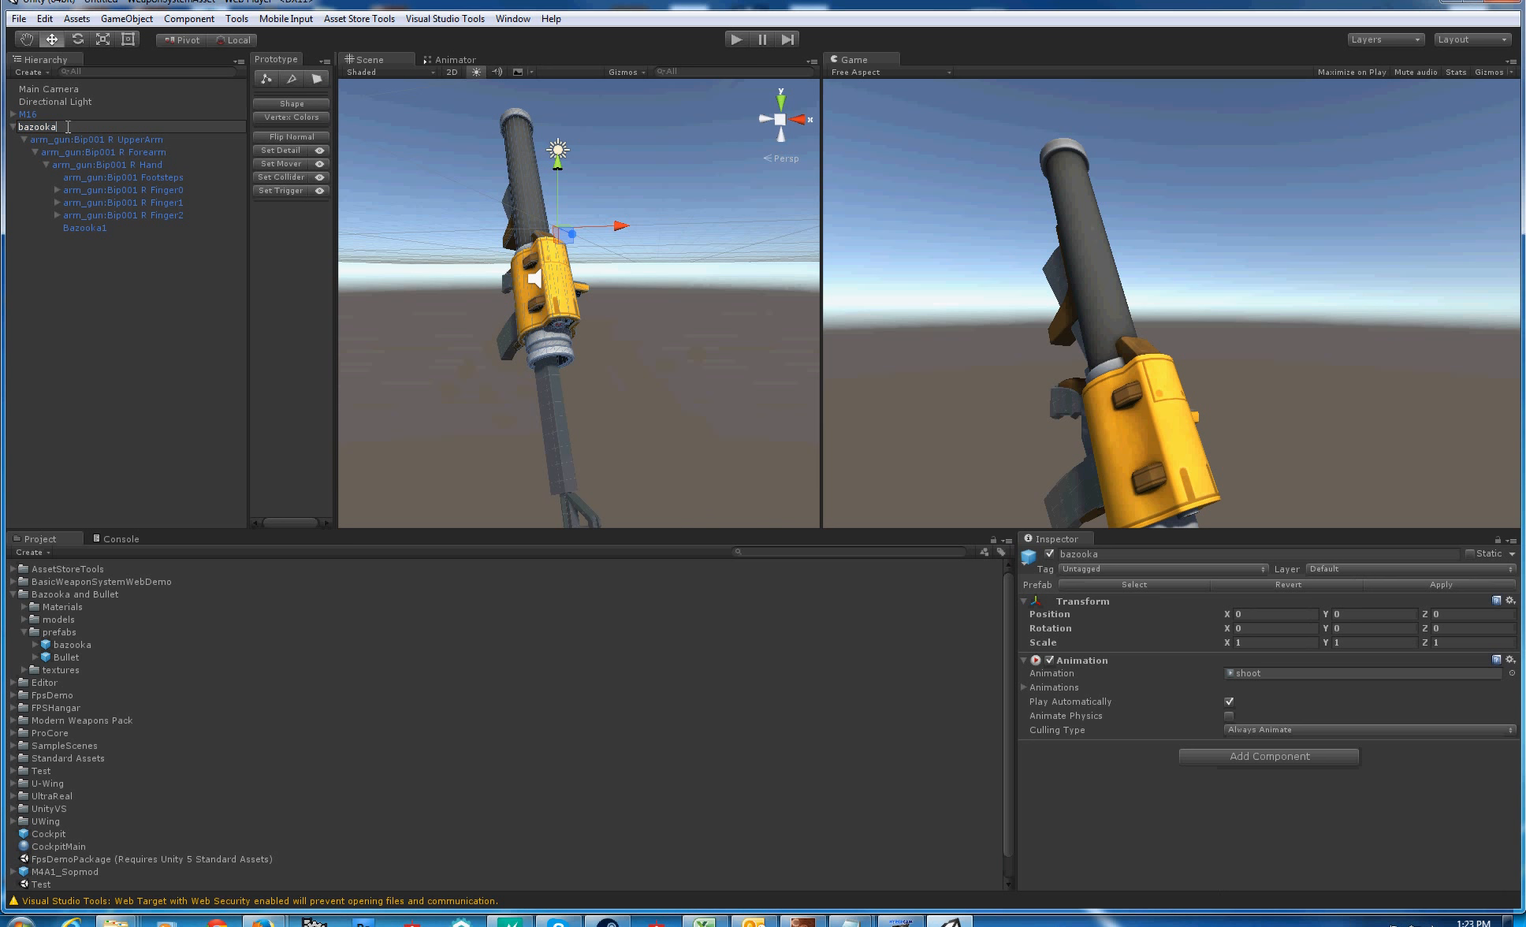
{"action": "type", "text": "_t"}
{"action": "type", "text": "ode"}
{"action": "key", "text": "Return"}
{"action": "left_click", "coordinate": [67, 126]}
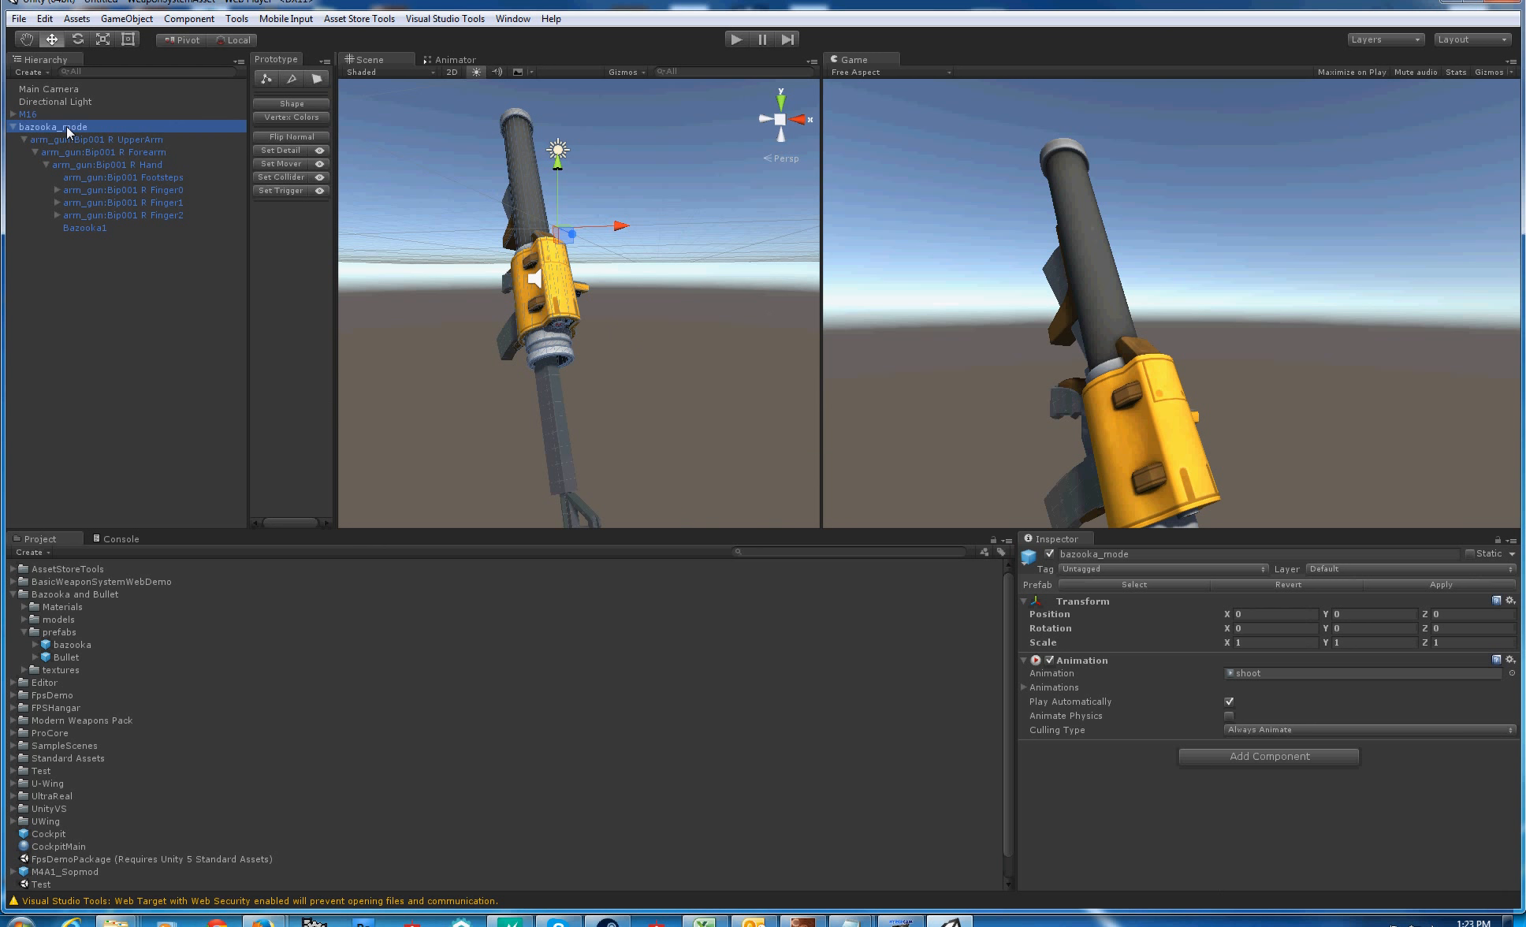
{"action": "left_click", "coordinate": [105, 124]}
{"action": "key", "text": "Return"}
Expand the M16's hierarchy, make bazooka_model a child of its MotionPivot and collapse the model's own children
{"action": "left_click", "coordinate": [13, 114]}
{"action": "left_click", "coordinate": [23, 127]}
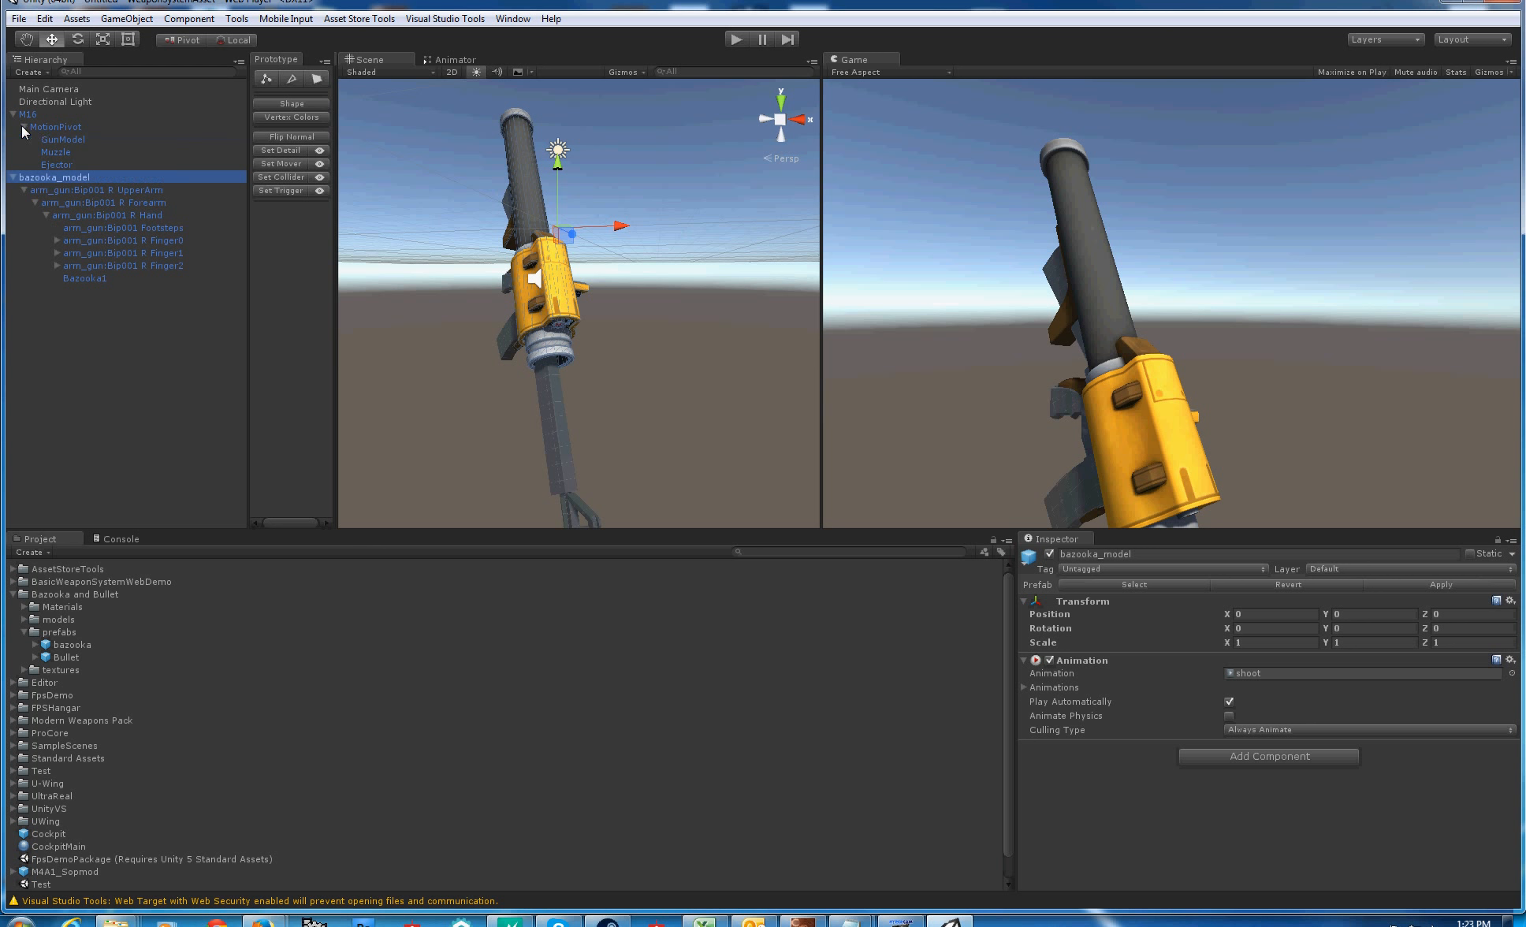
{"action": "left_click_drag", "start_coordinate": [52, 175], "coordinate": [58, 126]}
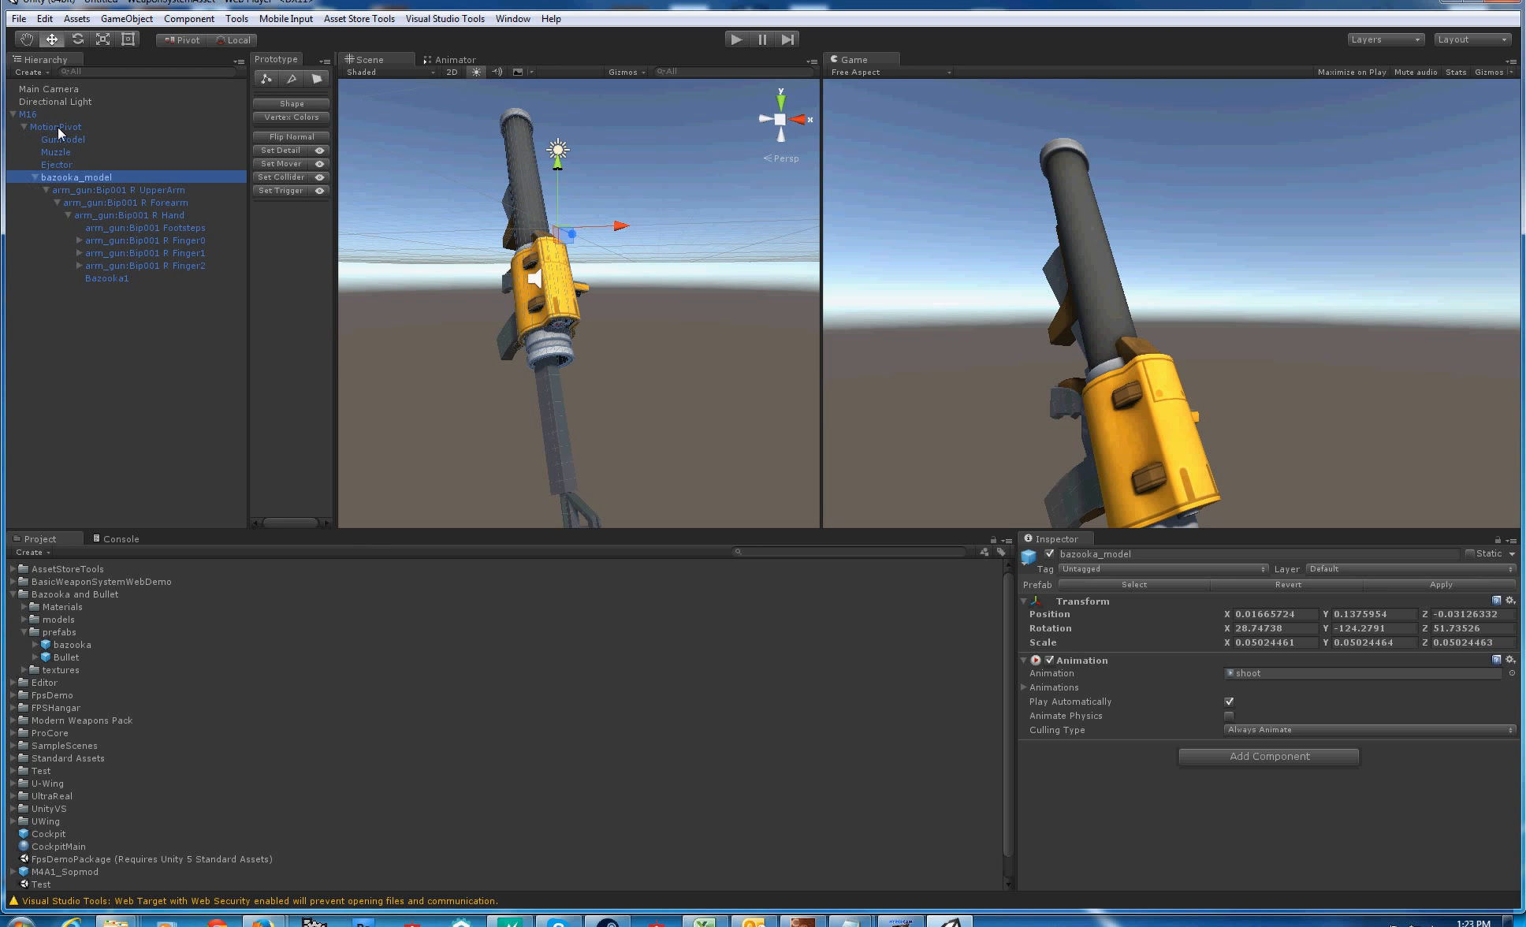
{"action": "left_click", "coordinate": [35, 177]}
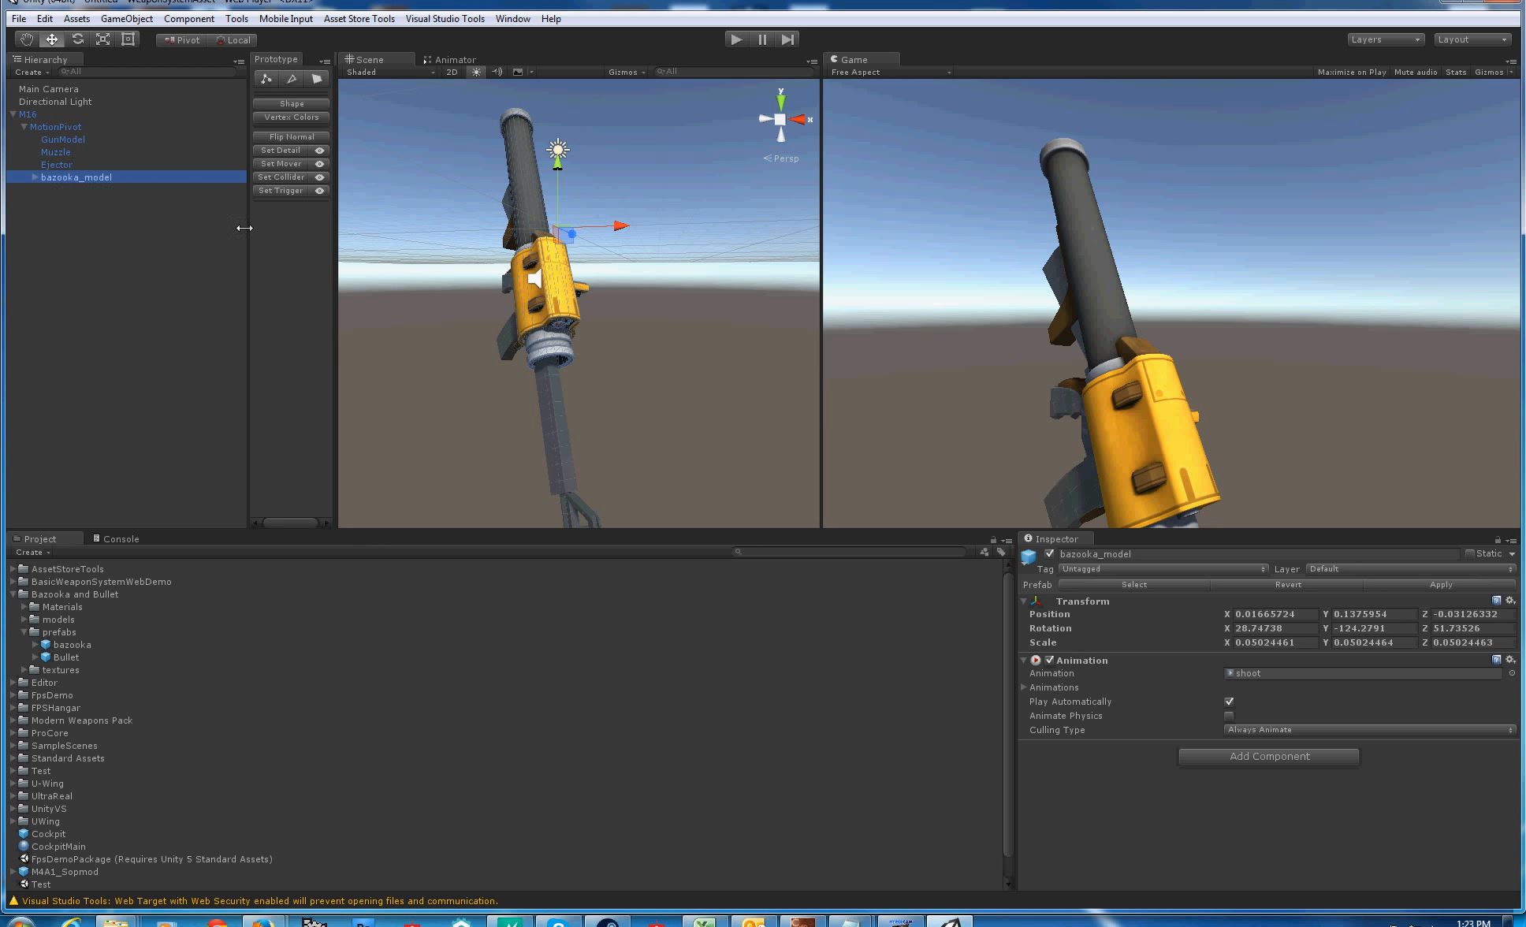
Delete the GunModel object under MotionPivot, accepting the loss of the prefab connection
{"action": "left_click", "coordinate": [93, 141]}
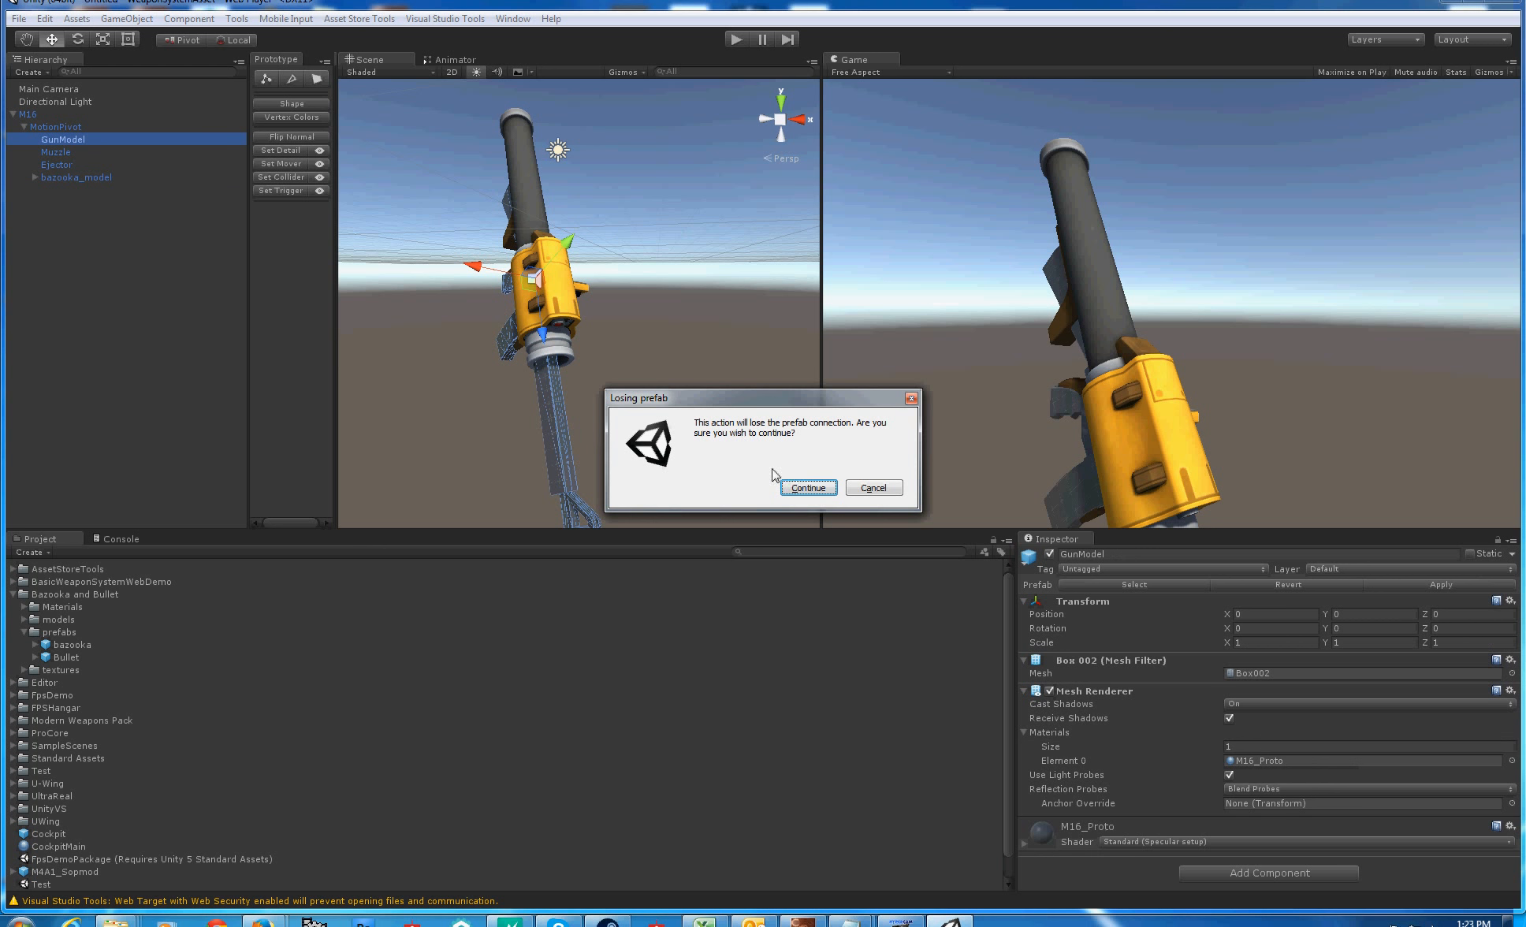
{"action": "left_click", "coordinate": [793, 488]}
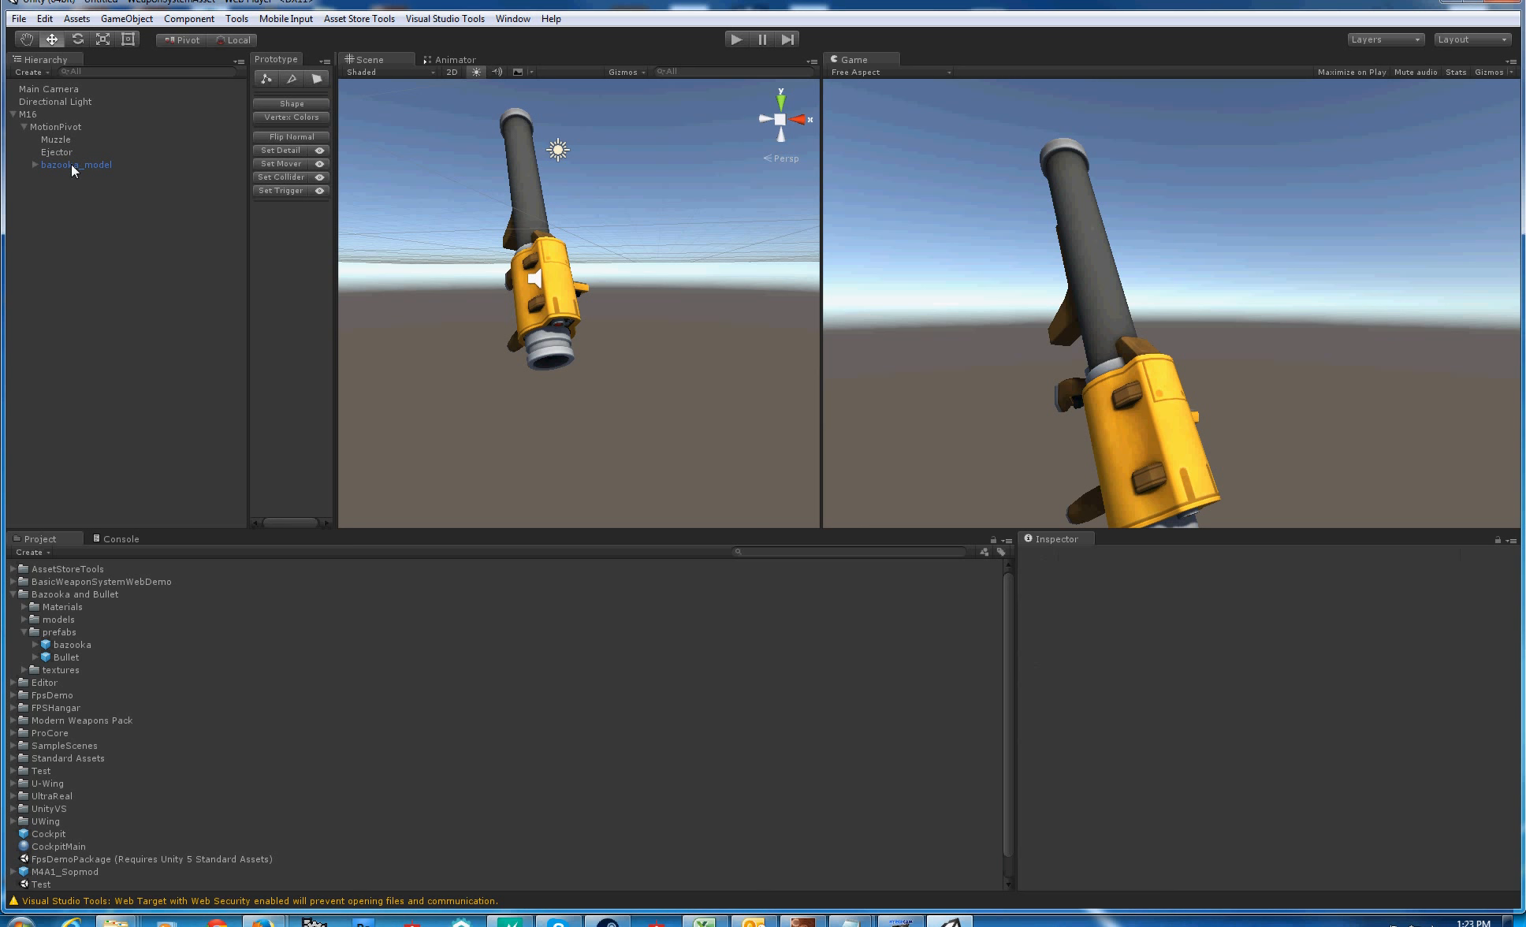
{"action": "left_click", "coordinate": [65, 127]}
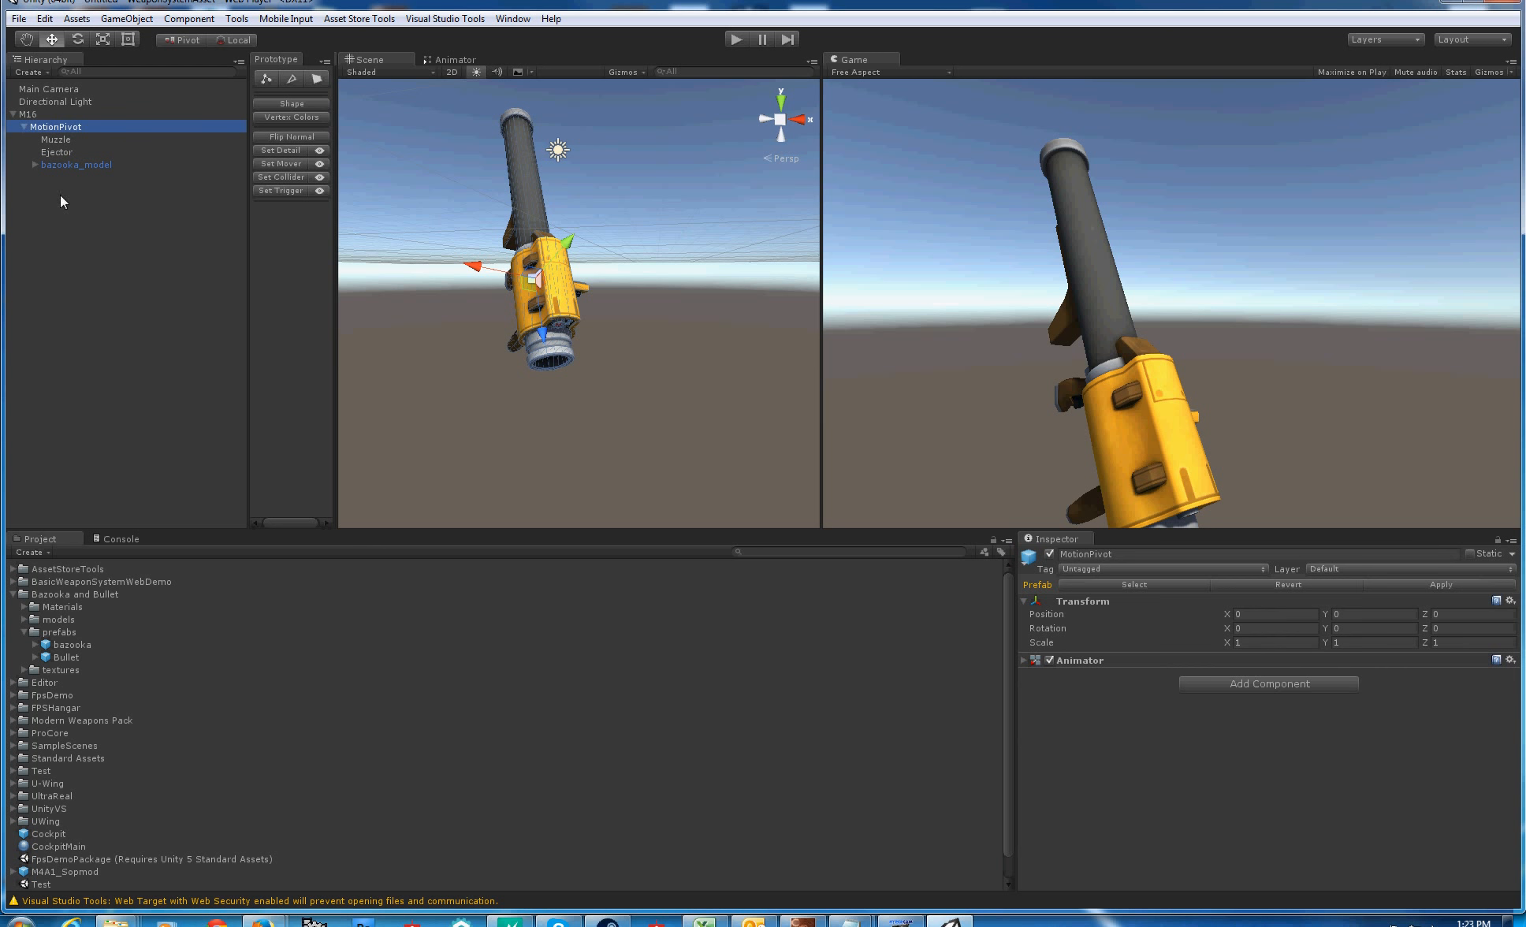
Rename the root M16 object as Bazooka
{"action": "left_click", "coordinate": [56, 115]}
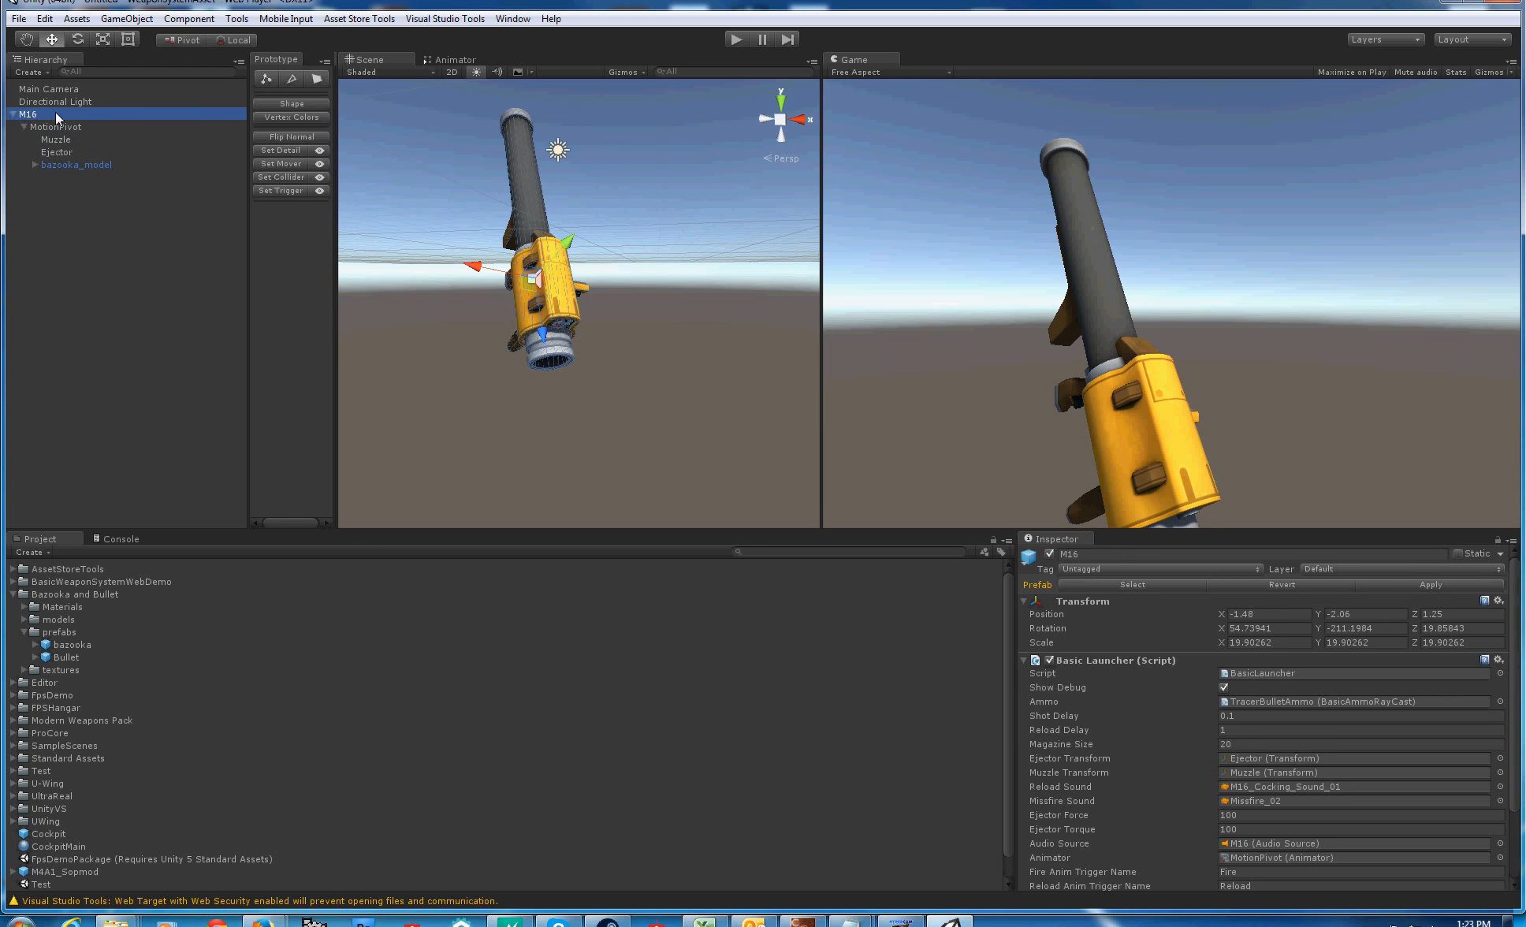
{"action": "left_click", "coordinate": [55, 112]}
{"action": "type", "text": "Ba"}
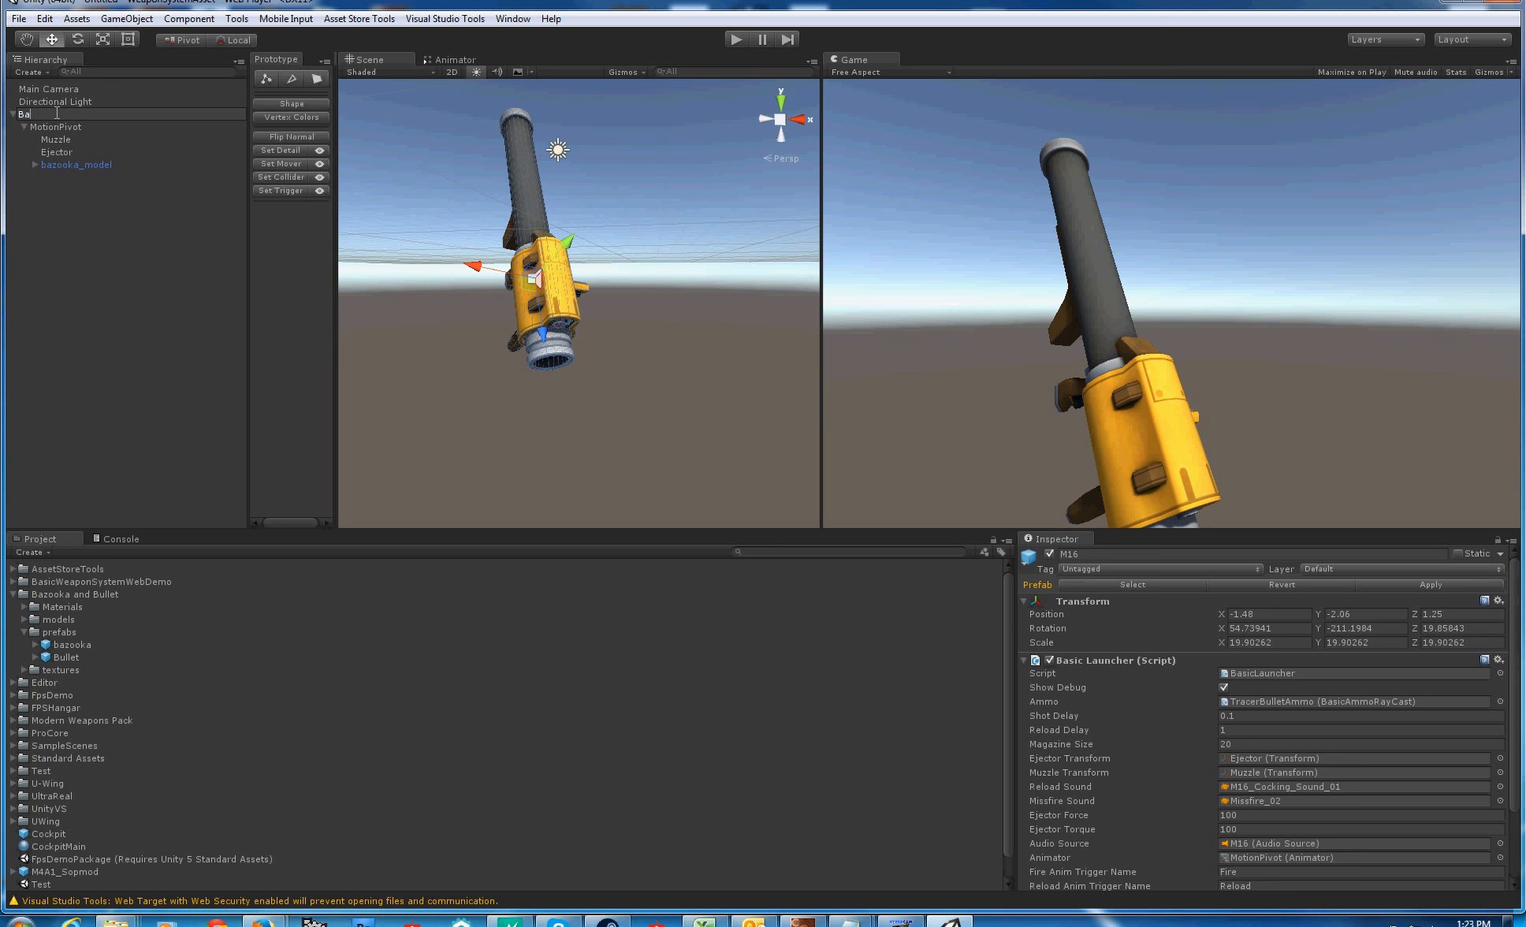
{"action": "type", "text": "s"}
{"action": "type", "text": "ooka"}
{"action": "key", "text": "Return"}
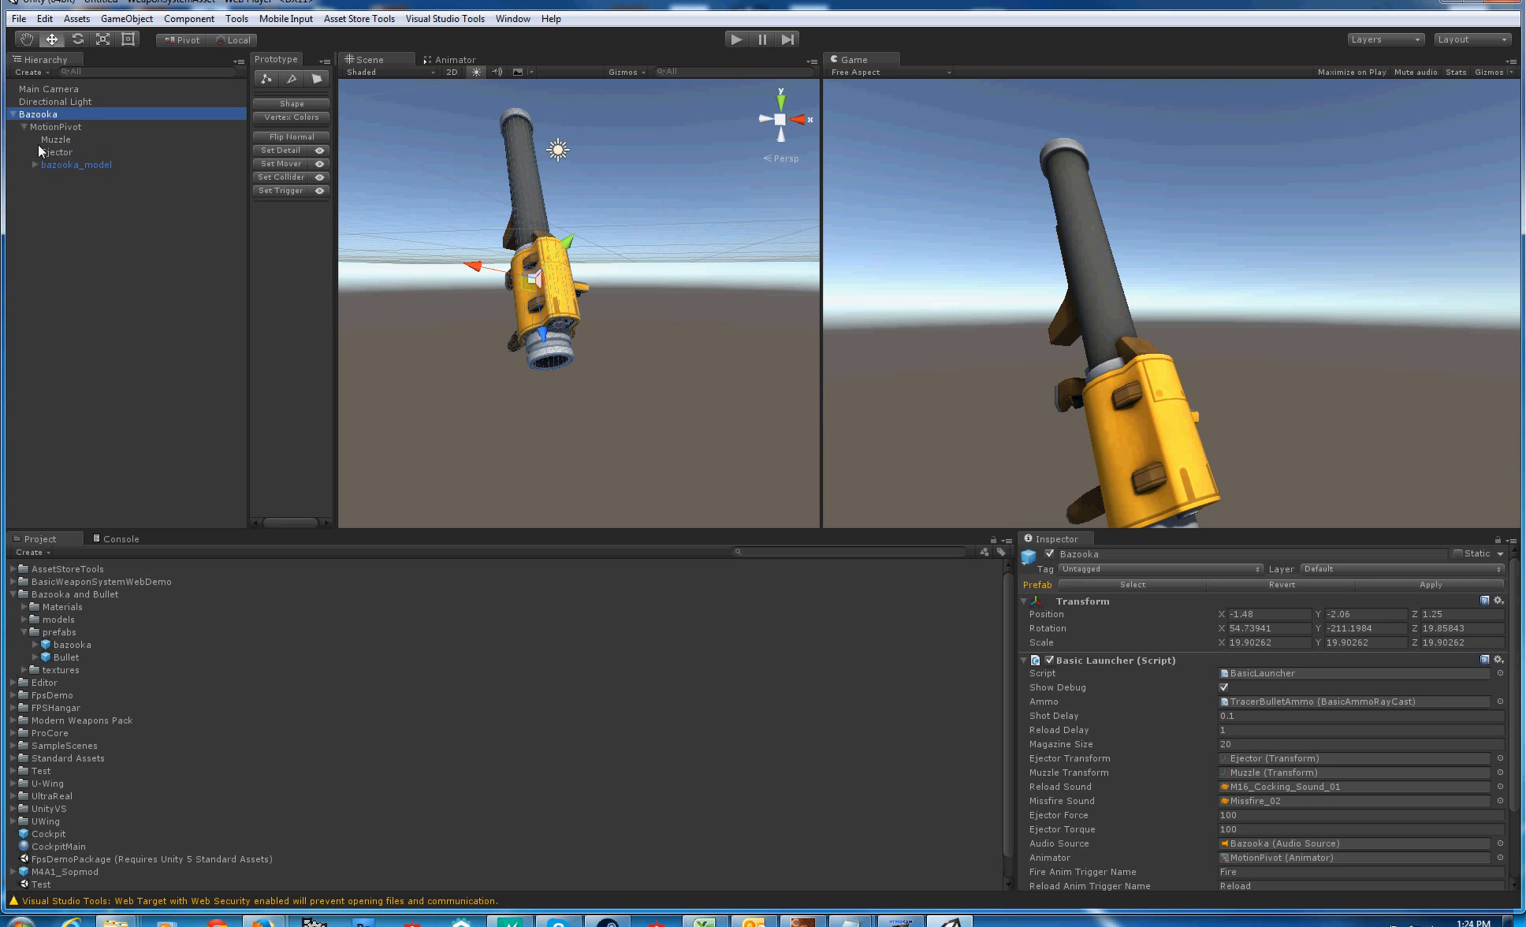
Reset the Bazooka root object's transform and bring the relocated weapon into close view in the scene
{"action": "right_click", "coordinate": [1078, 604]}
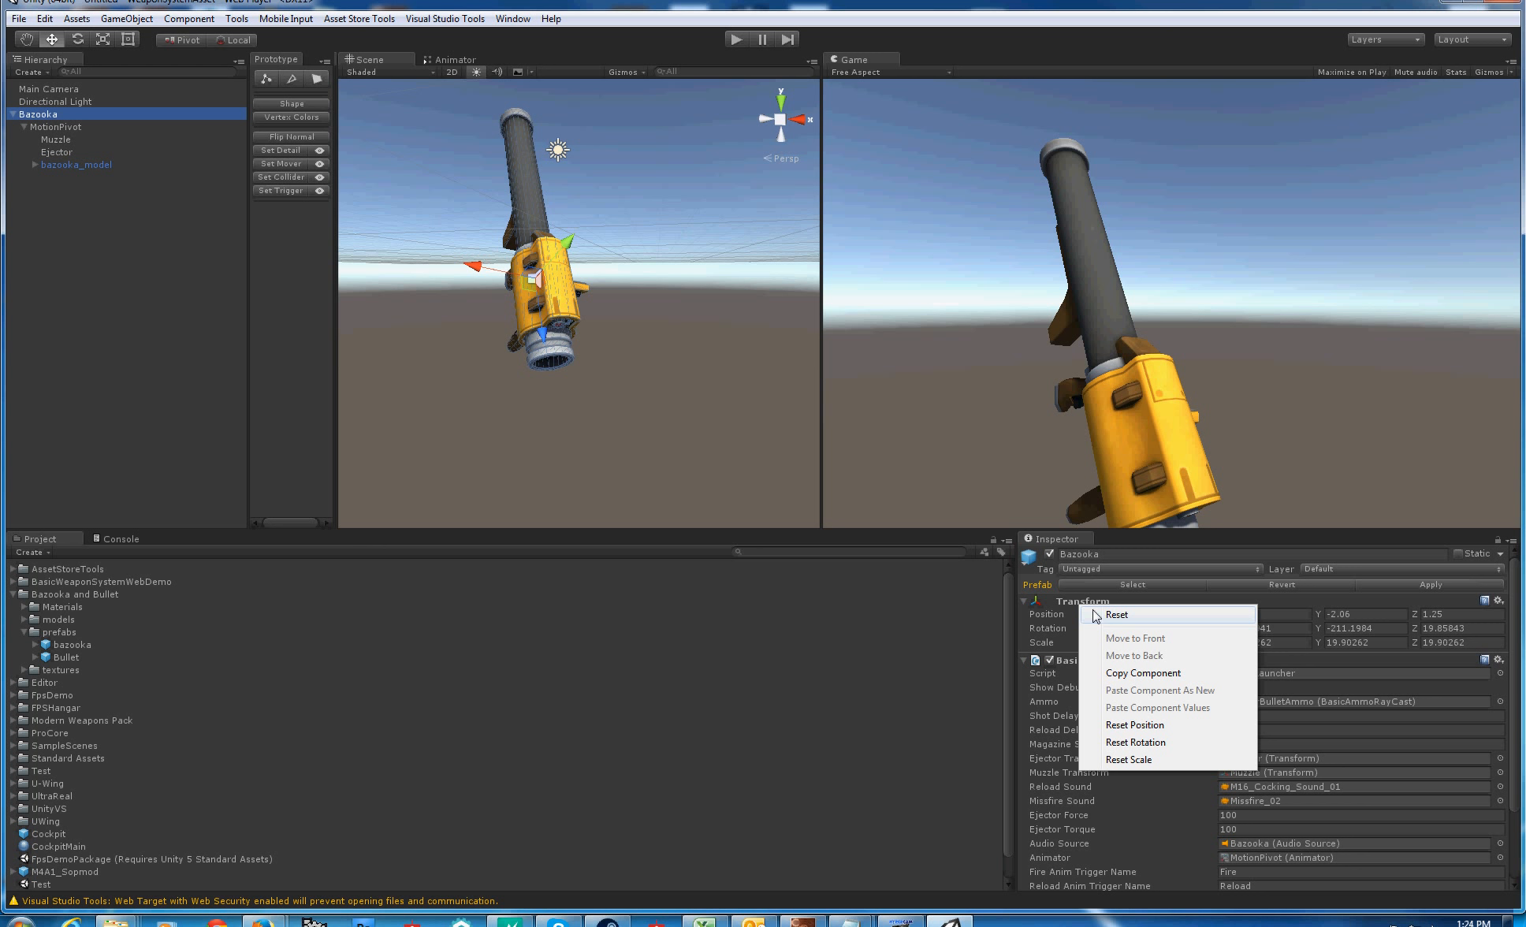
{"action": "left_click", "coordinate": [1096, 616]}
{"action": "middle_click_drag", "start_coordinate": [671, 408], "coordinate": [477, 283]}
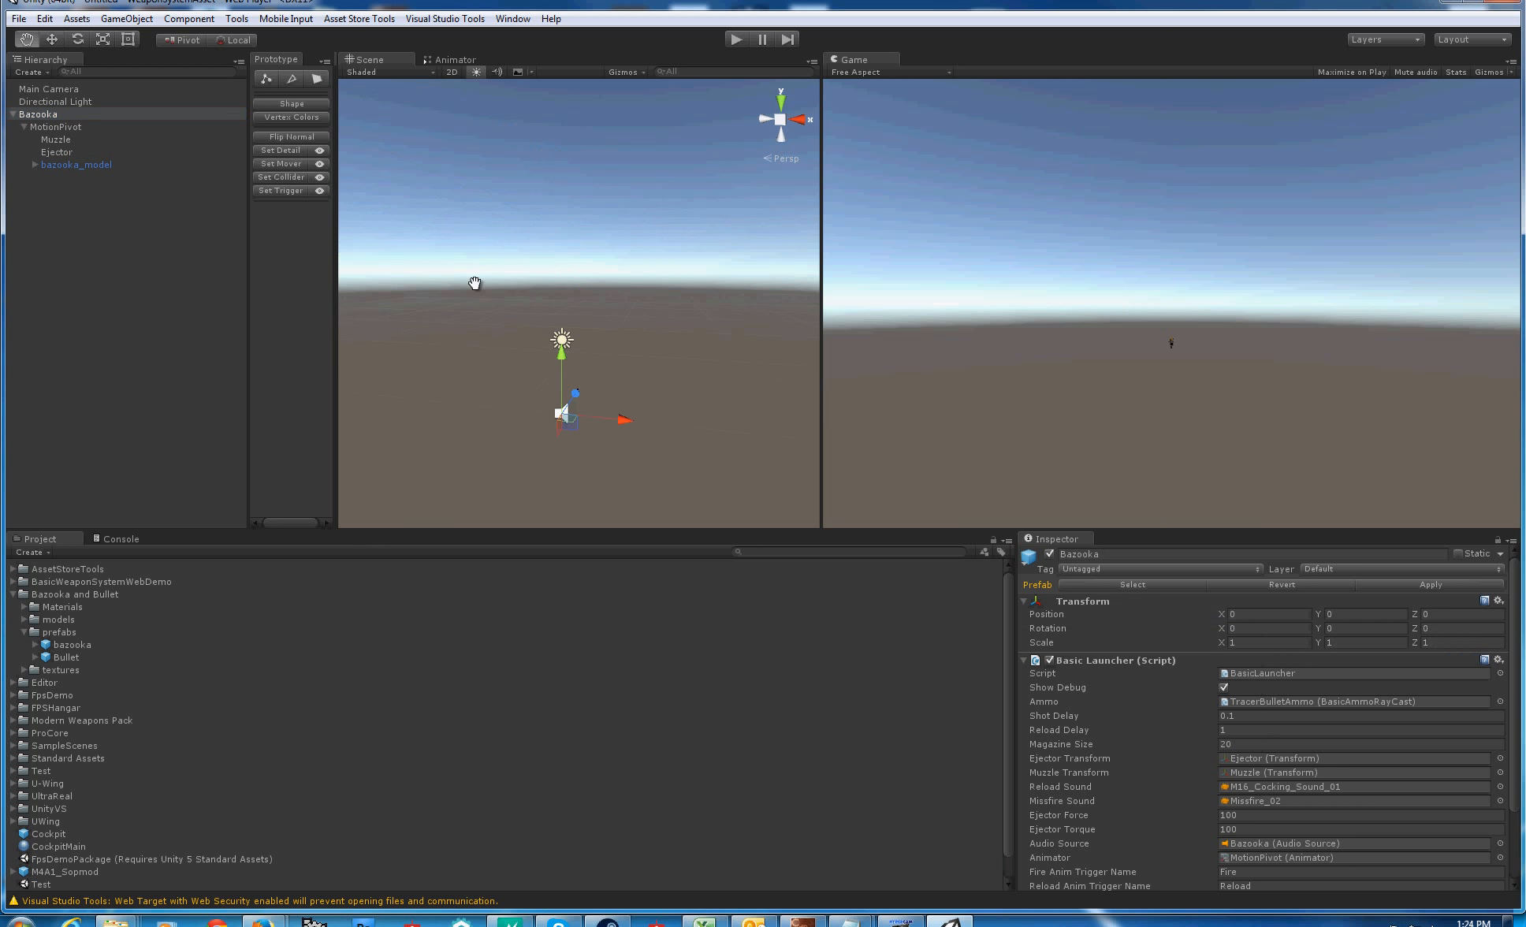
{"action": "middle_click_drag", "start_coordinate": [678, 398], "coordinate": [534, 203]}
{"action": "scroll", "coordinate": [666, 353], "scroll_direction": "up", "scroll_amount": 3}
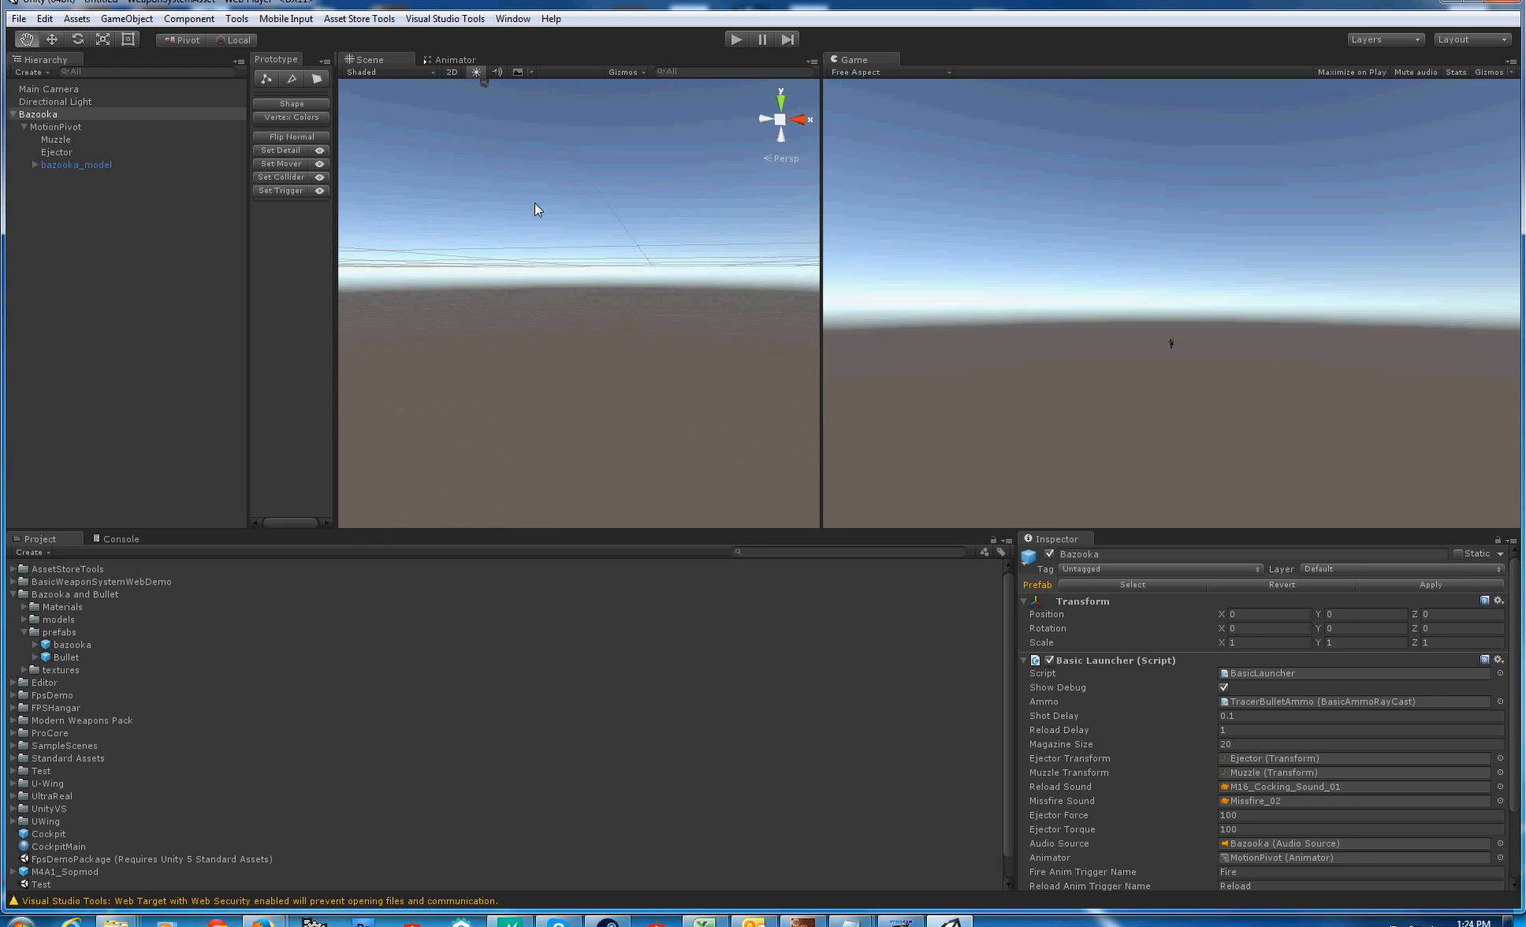
{"action": "left_click_drag", "start_coordinate": [534, 203], "coordinate": [623, 394], "text": "alt"}
{"action": "middle_click_drag", "start_coordinate": [623, 395], "coordinate": [668, 367]}
{"action": "left_click_drag", "start_coordinate": [668, 367], "coordinate": [630, 341], "text": "alt"}
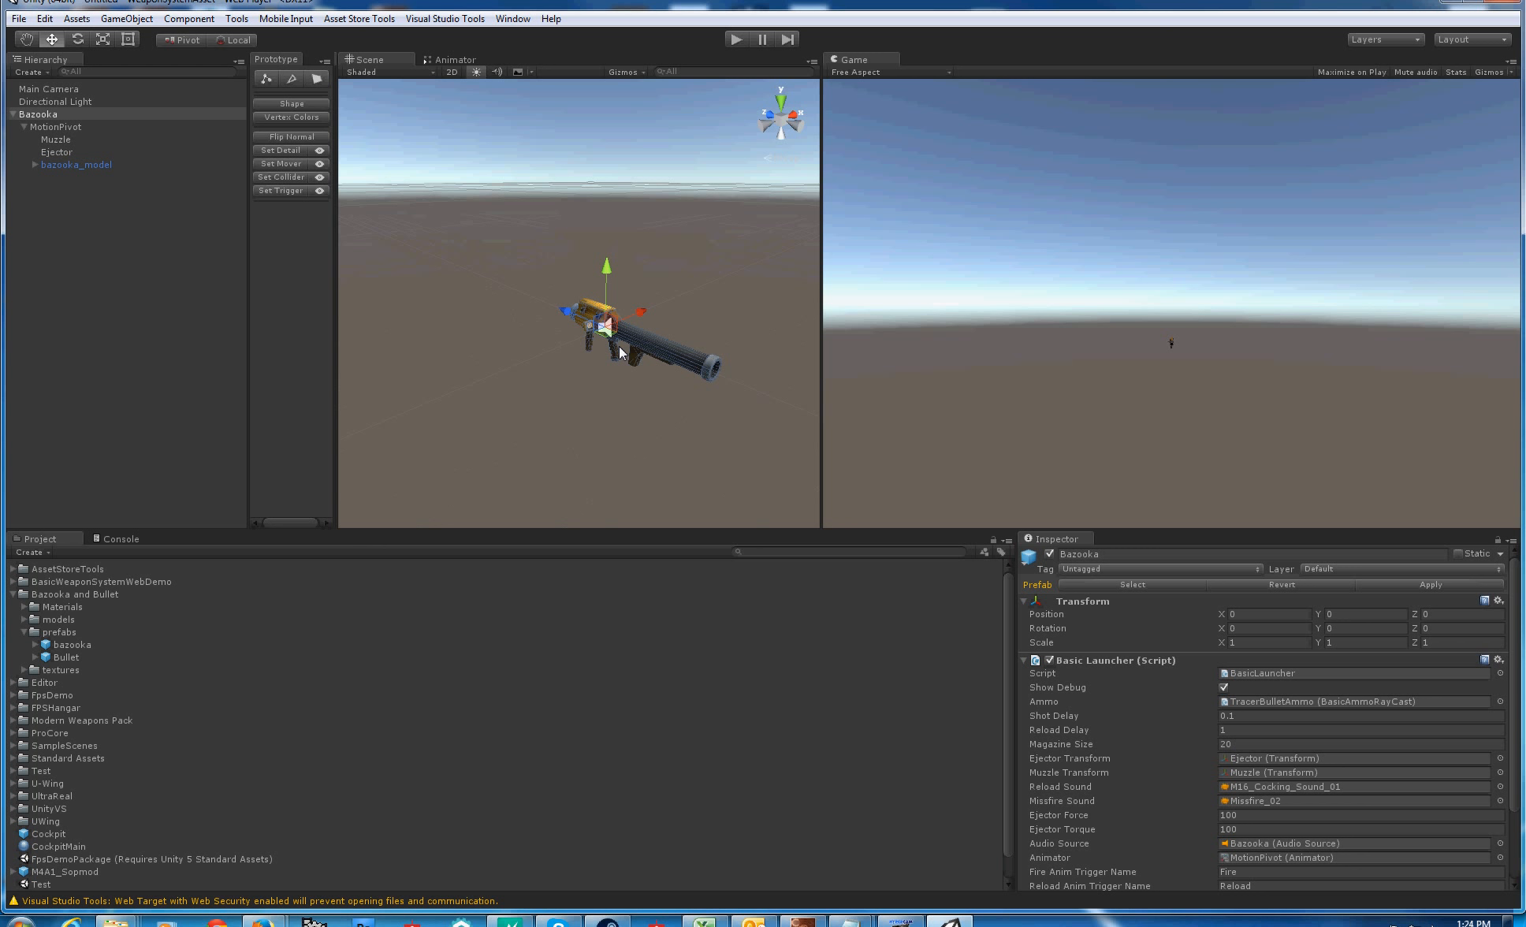
{"action": "scroll", "coordinate": [677, 361], "scroll_direction": "up", "scroll_amount": 2}
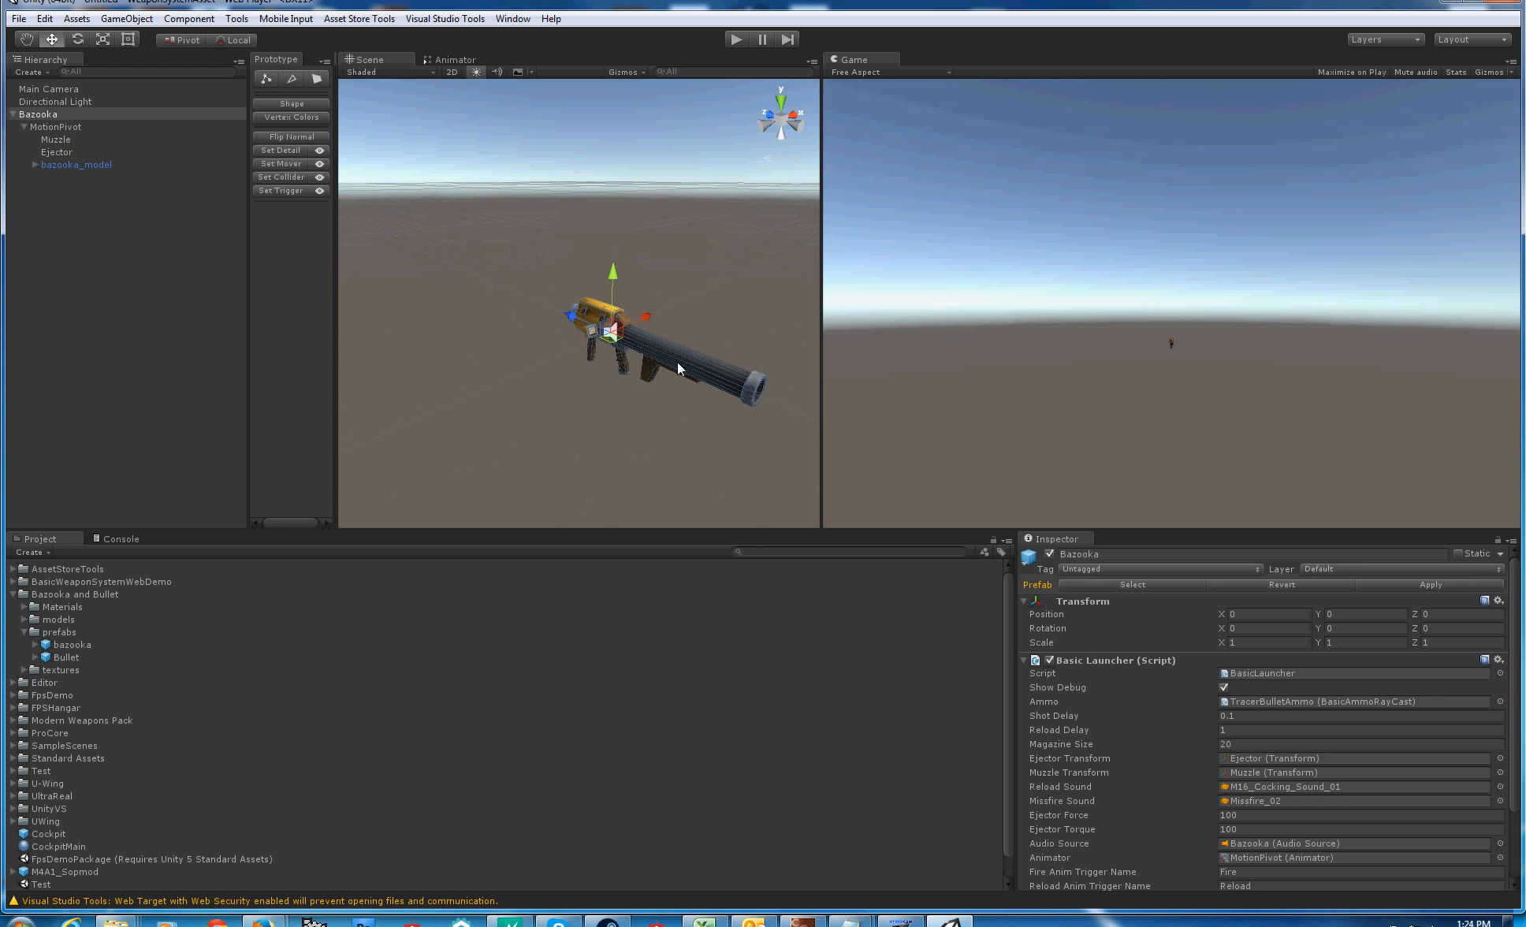
Remove the Basic Launcher, Basic Input Example and Audio Source components from the Bazooka root object
{"action": "left_click", "coordinate": [1023, 661]}
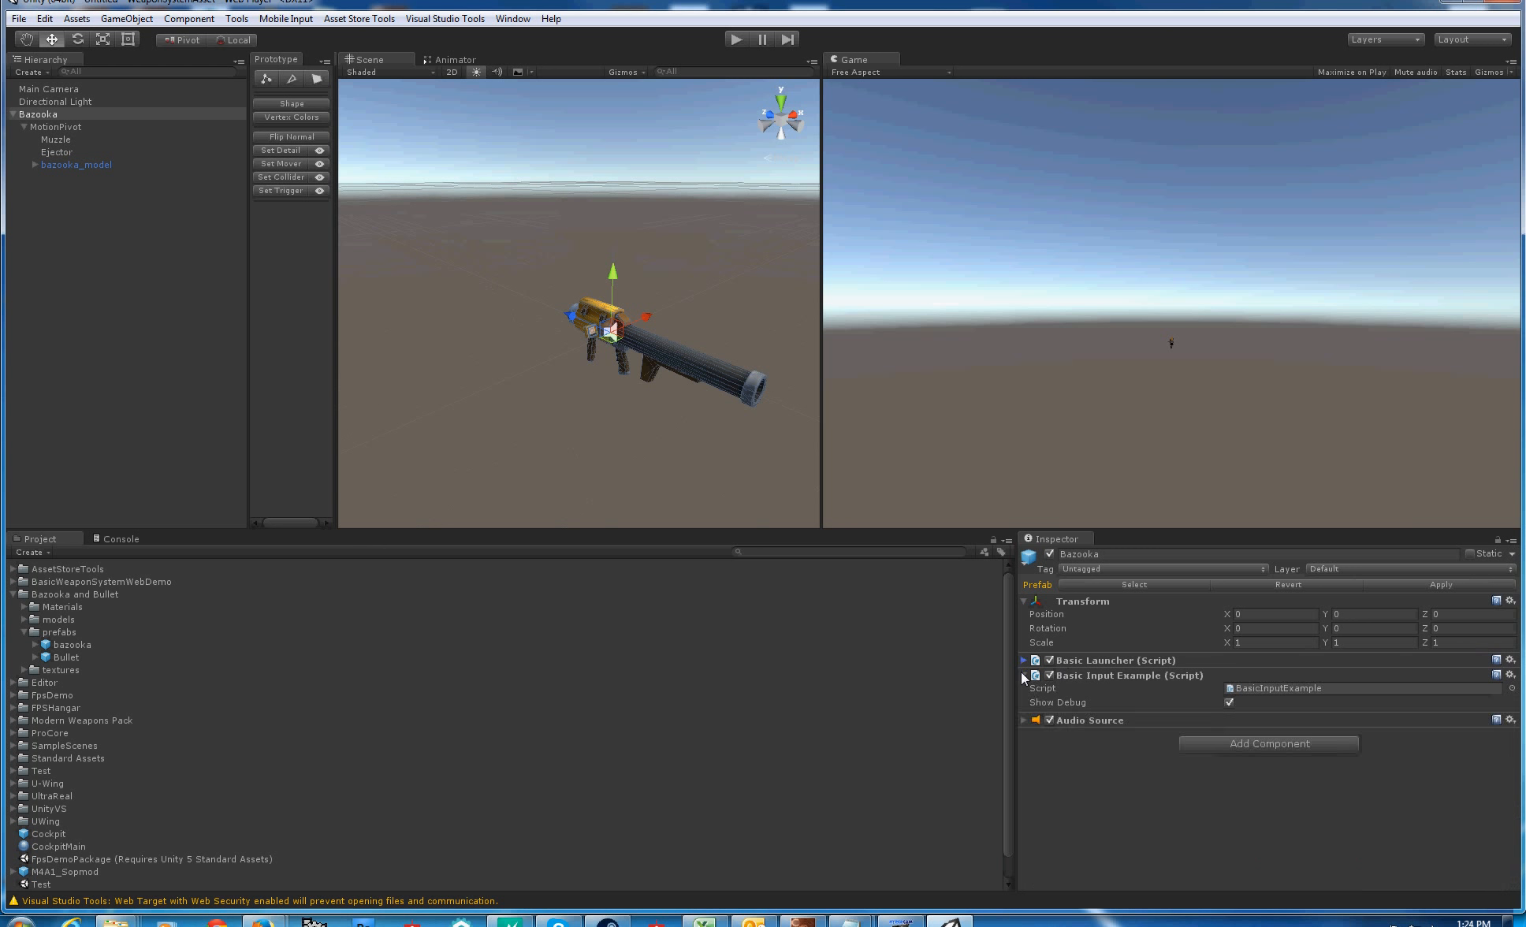
{"action": "right_click", "coordinate": [1072, 667]}
{"action": "left_click", "coordinate": [1104, 730]}
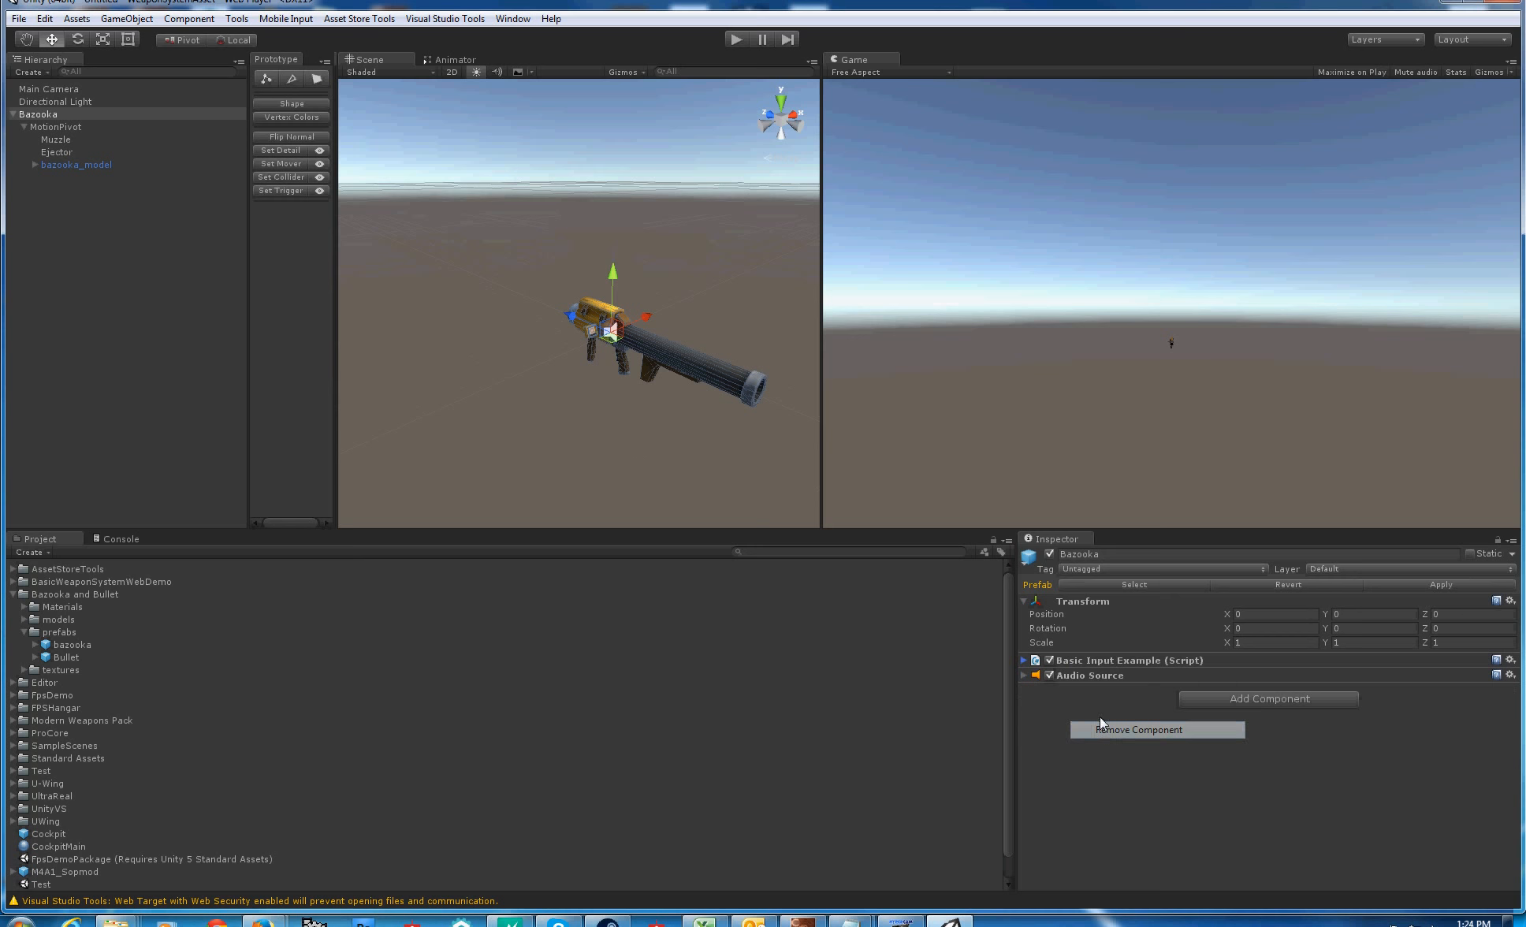
{"action": "right_click", "coordinate": [1086, 660]}
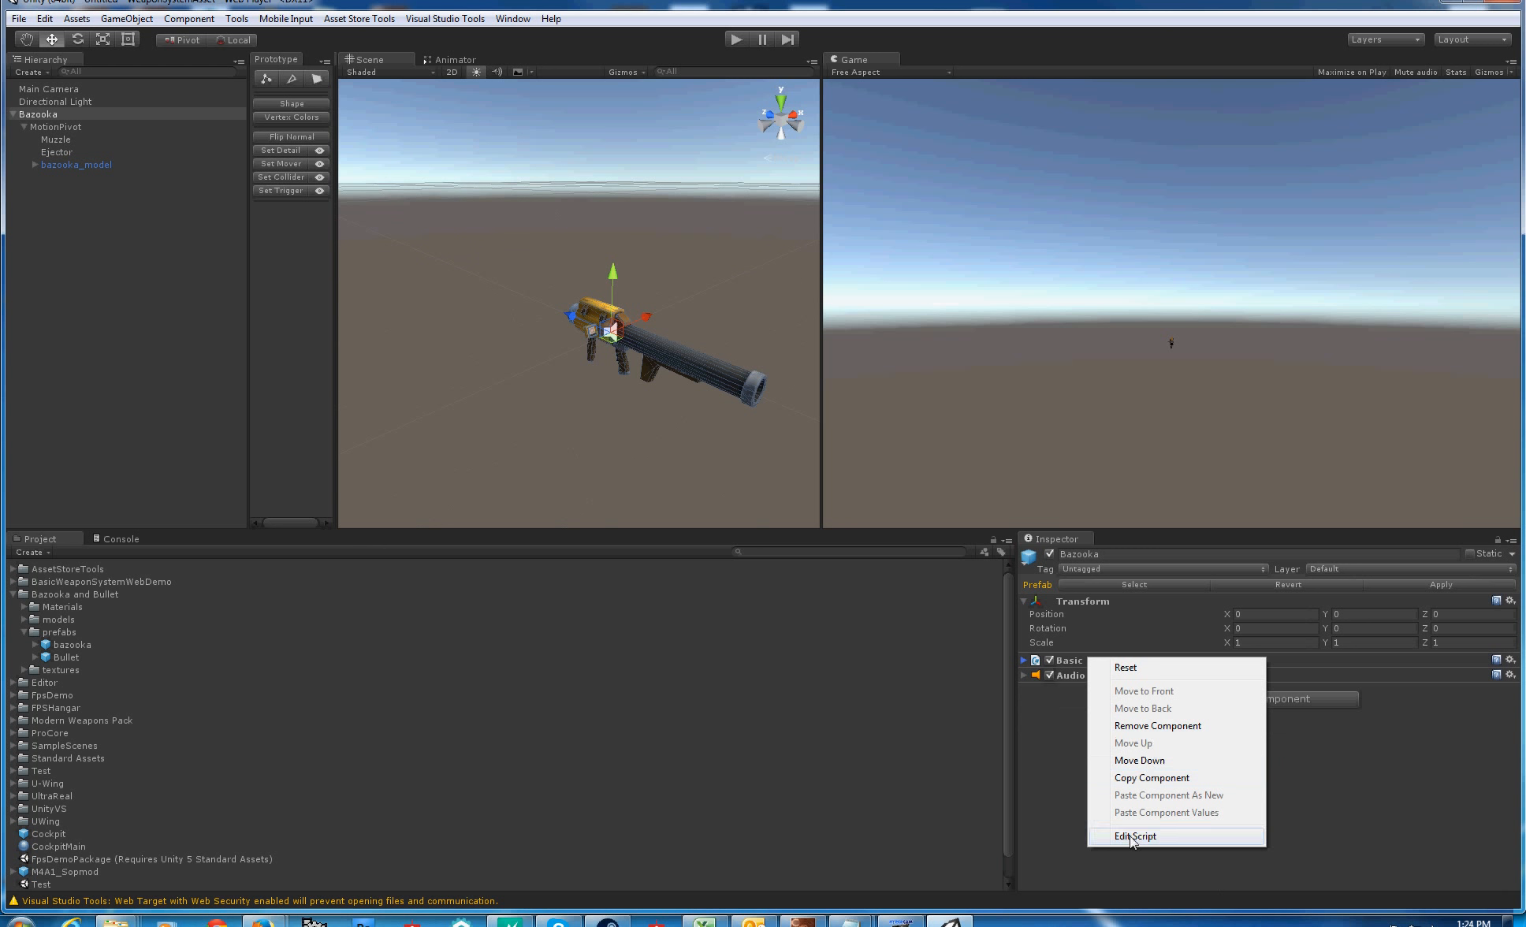
{"action": "left_click", "coordinate": [1145, 729]}
{"action": "right_click", "coordinate": [1093, 656]}
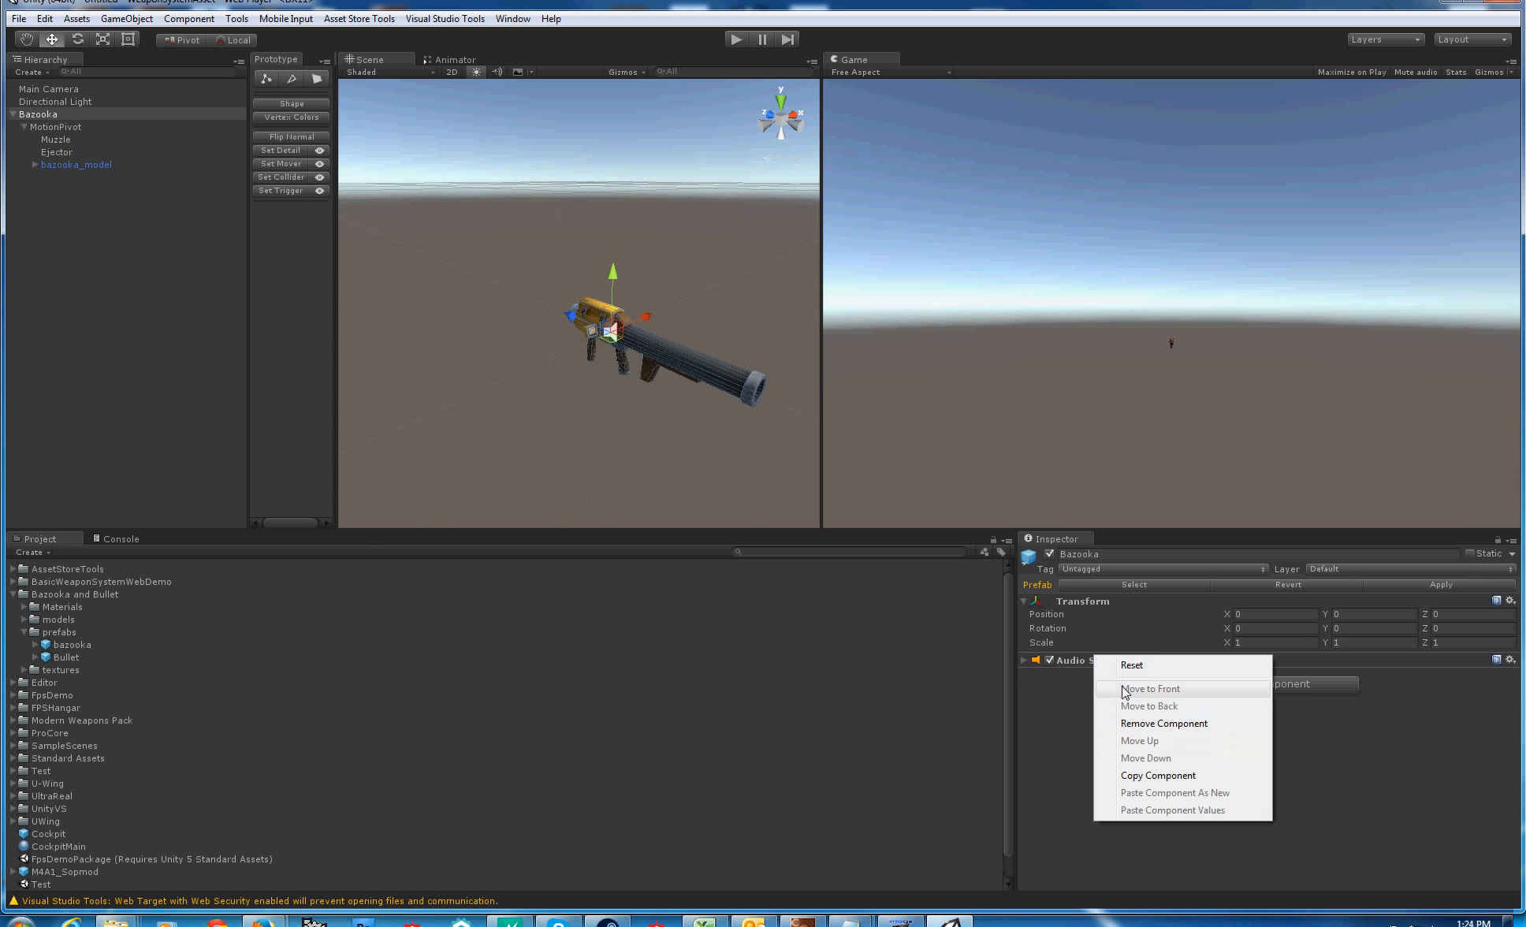
{"action": "left_click", "coordinate": [1129, 726]}
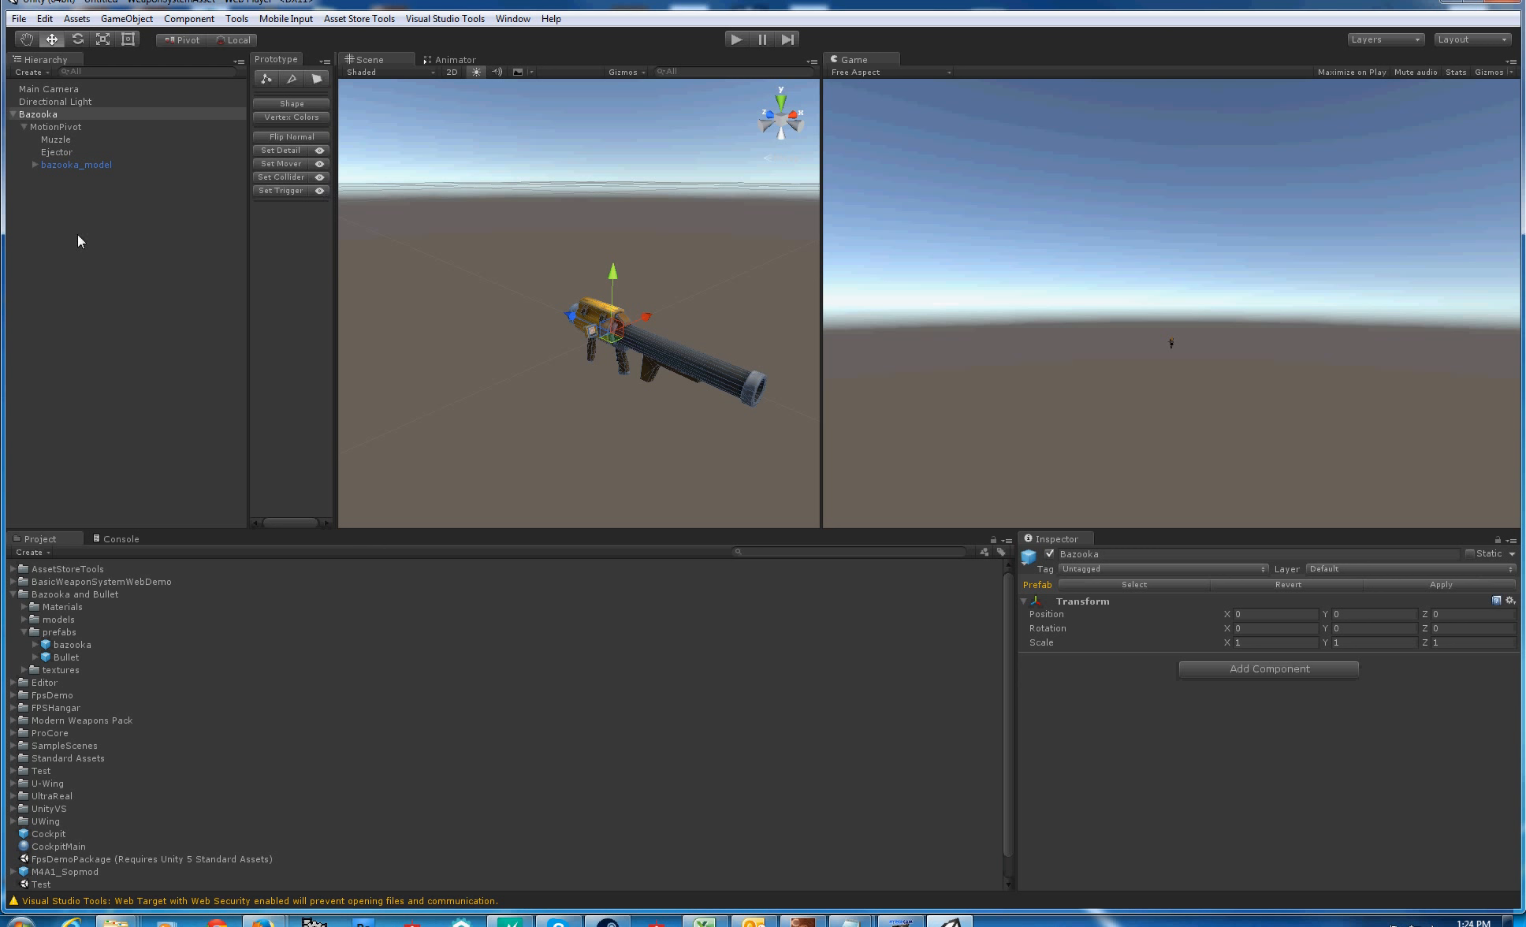
Examine MotionPivot's Animator settings and compare its components with those of the Bazooka root object
{"action": "left_click", "coordinate": [49, 126]}
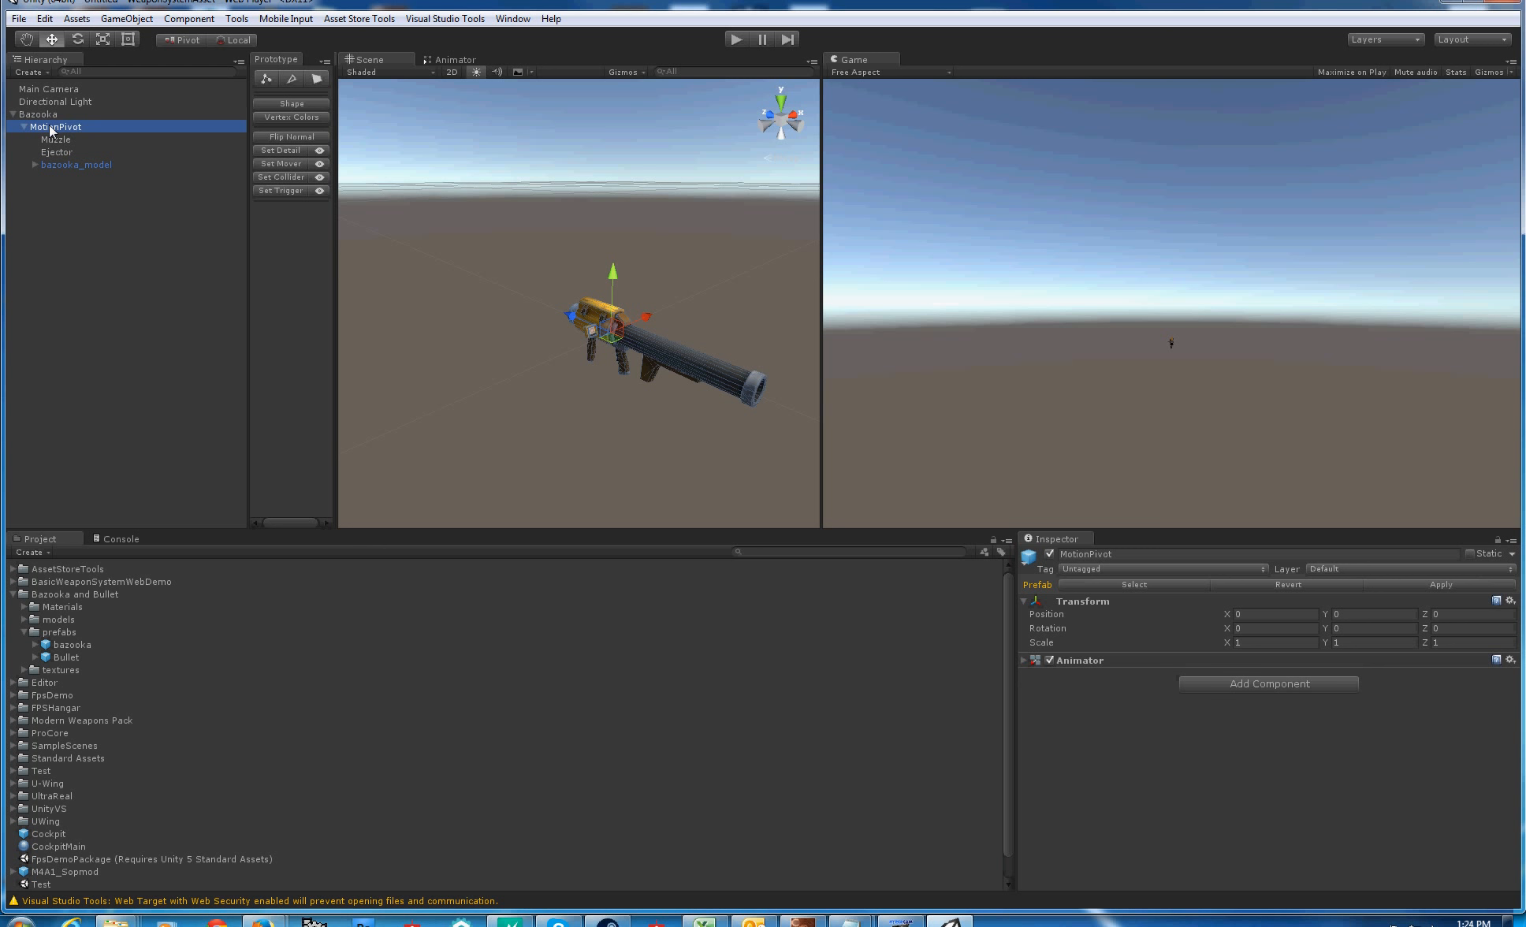
{"action": "left_click", "coordinate": [1024, 660]}
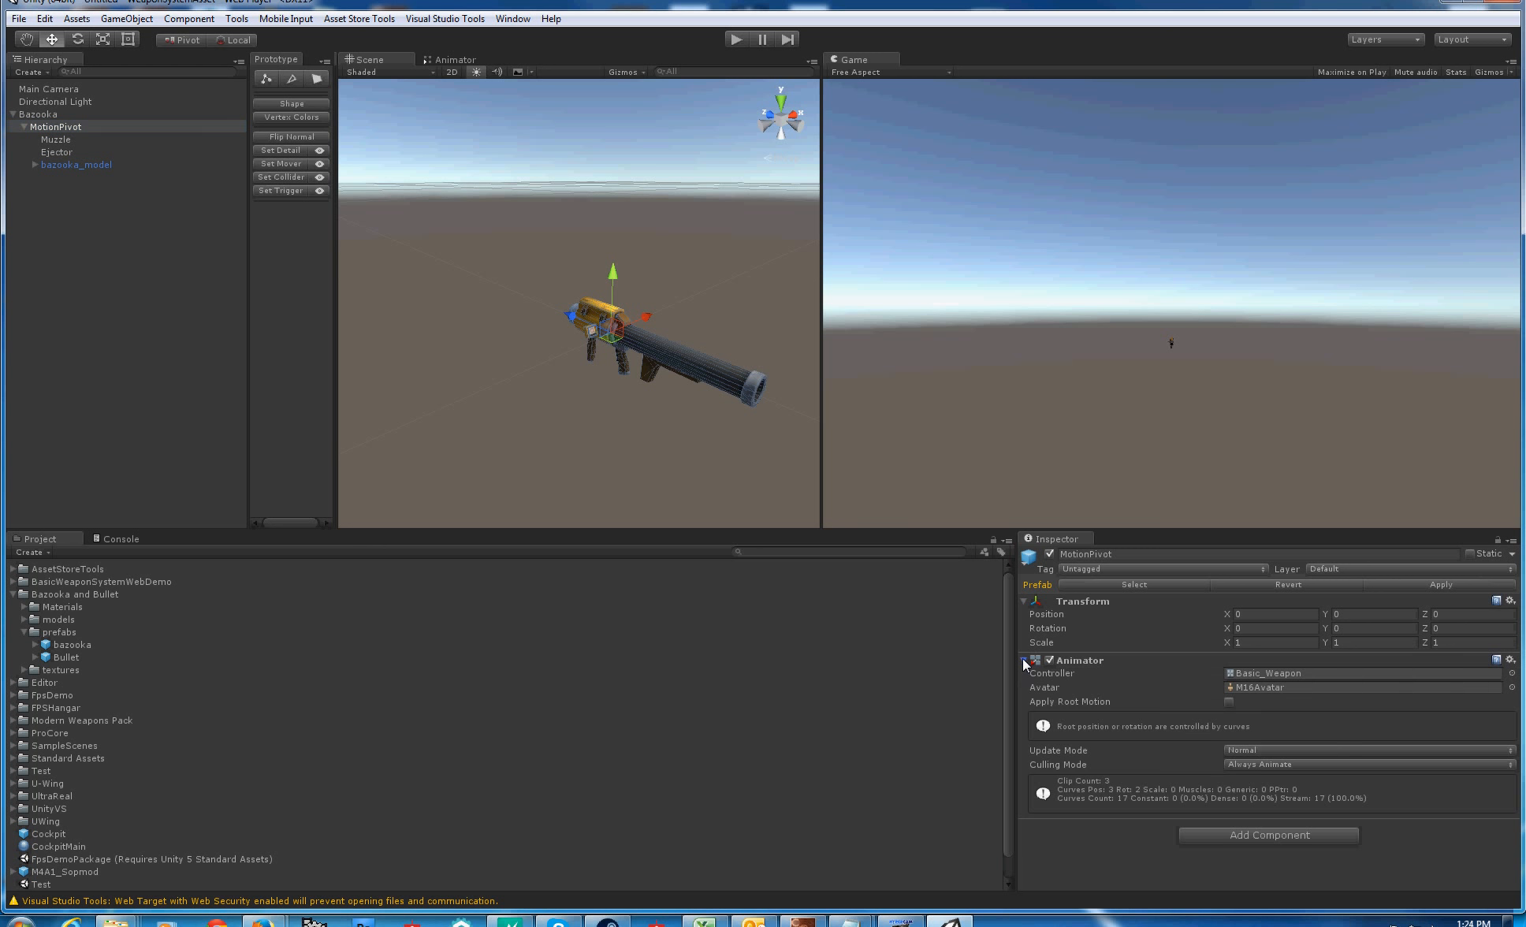
{"action": "left_click", "coordinate": [49, 115]}
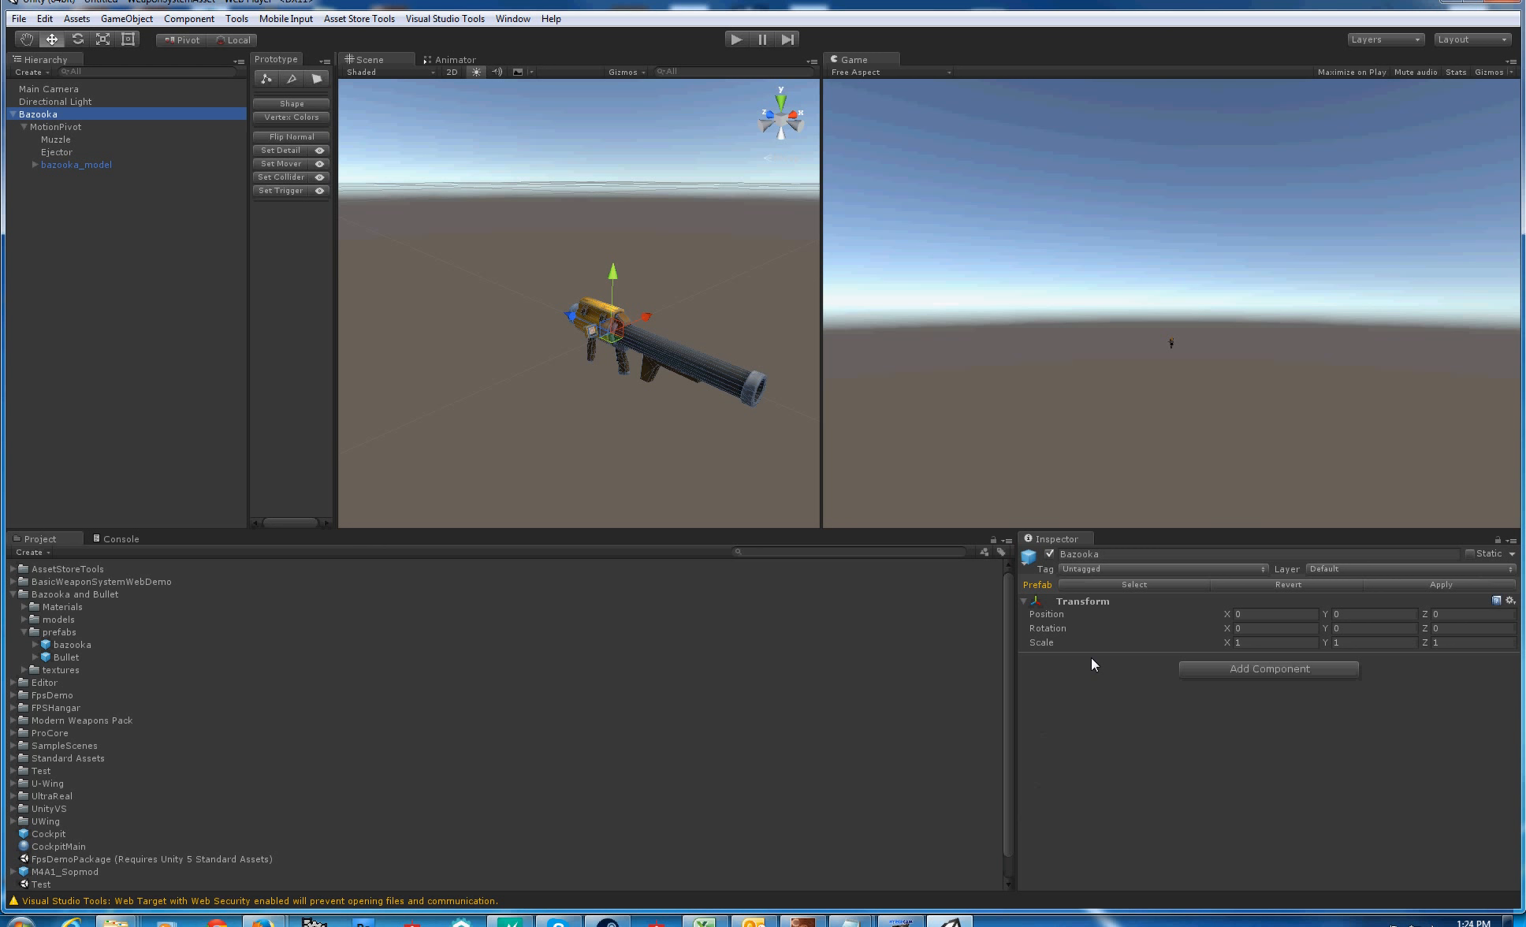
{"action": "left_click", "coordinate": [97, 126]}
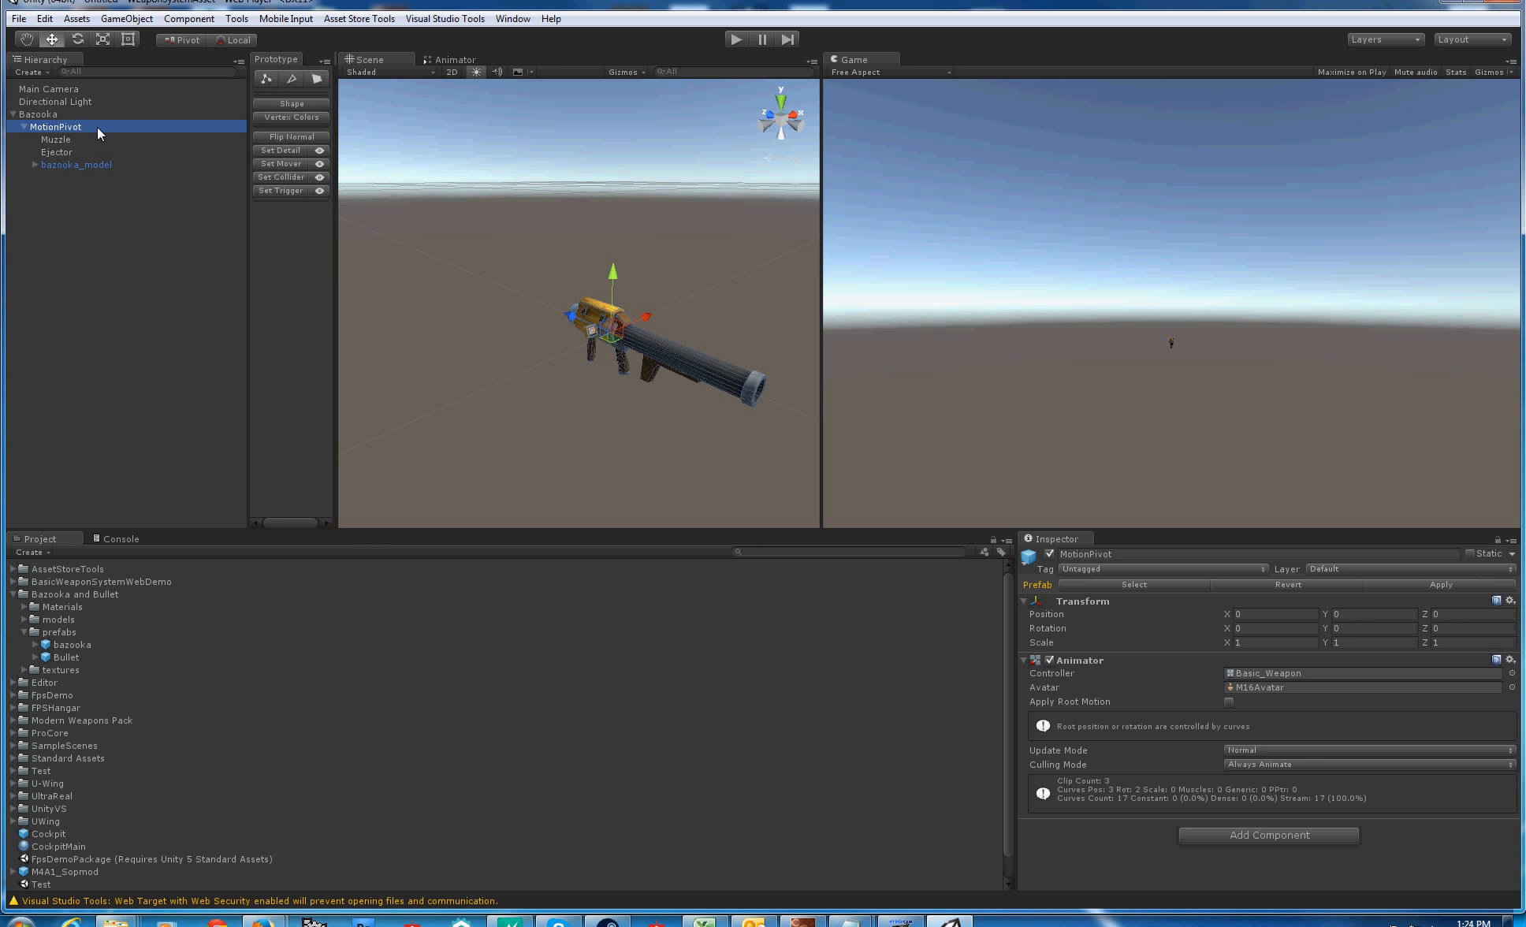
{"action": "left_click", "coordinate": [76, 114]}
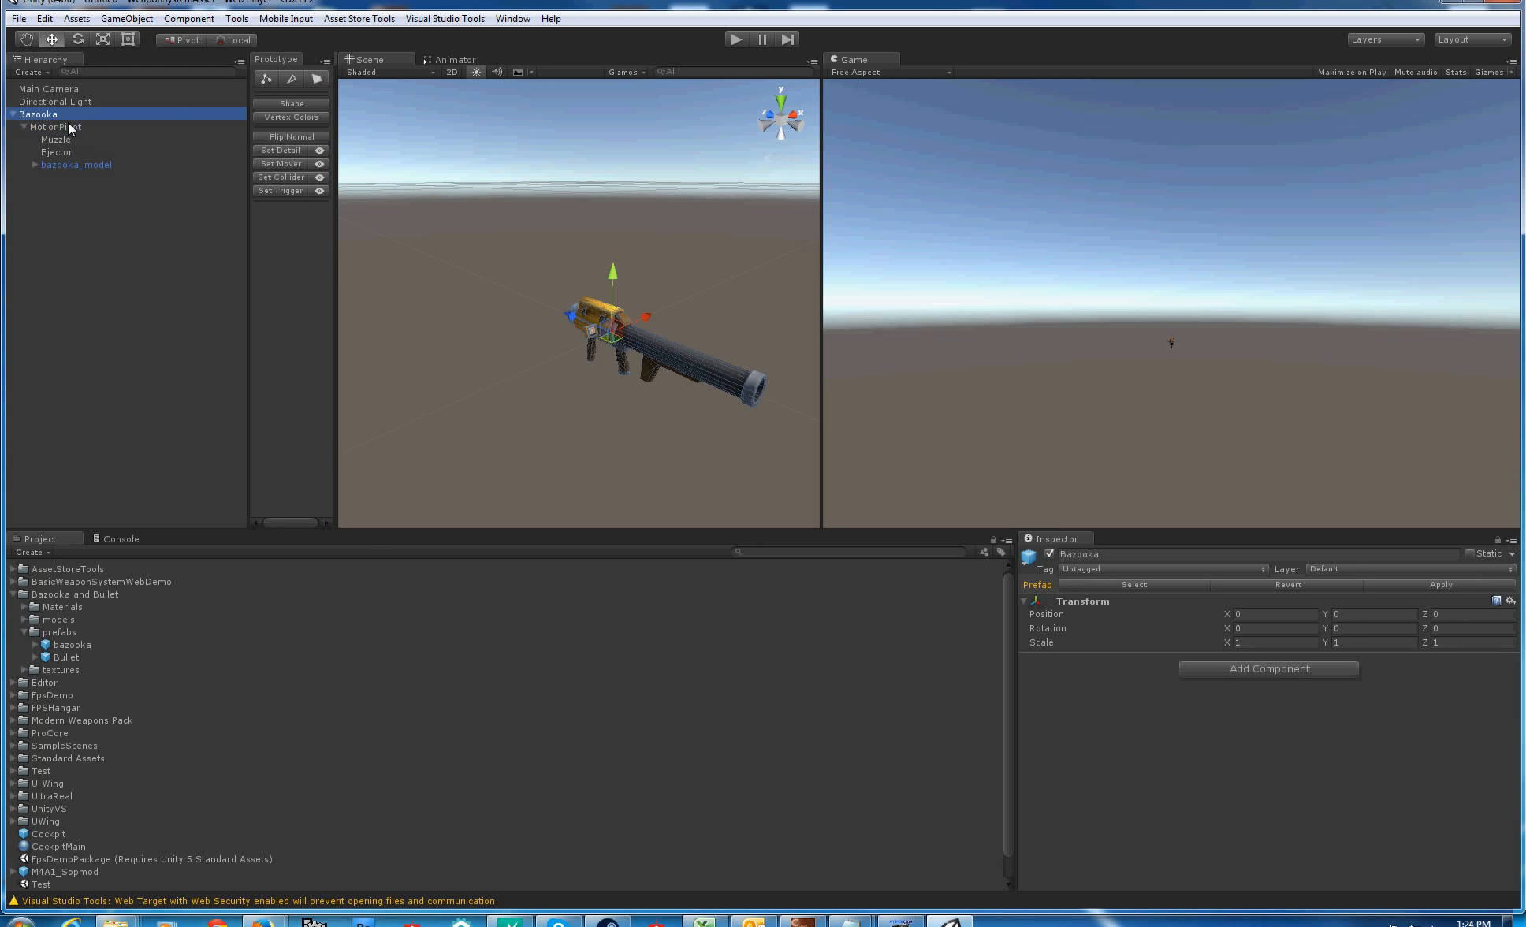
Try moving and rotating MotionPivot together with the bazooka model, and undo the changes
{"action": "left_click", "coordinate": [68, 127]}
{"action": "left_click_drag", "start_coordinate": [573, 315], "coordinate": [617, 300]}
{"action": "key", "text": "e"}
{"action": "key", "text": "ctrl+z"}
{"action": "key", "text": "ctrl+z"}
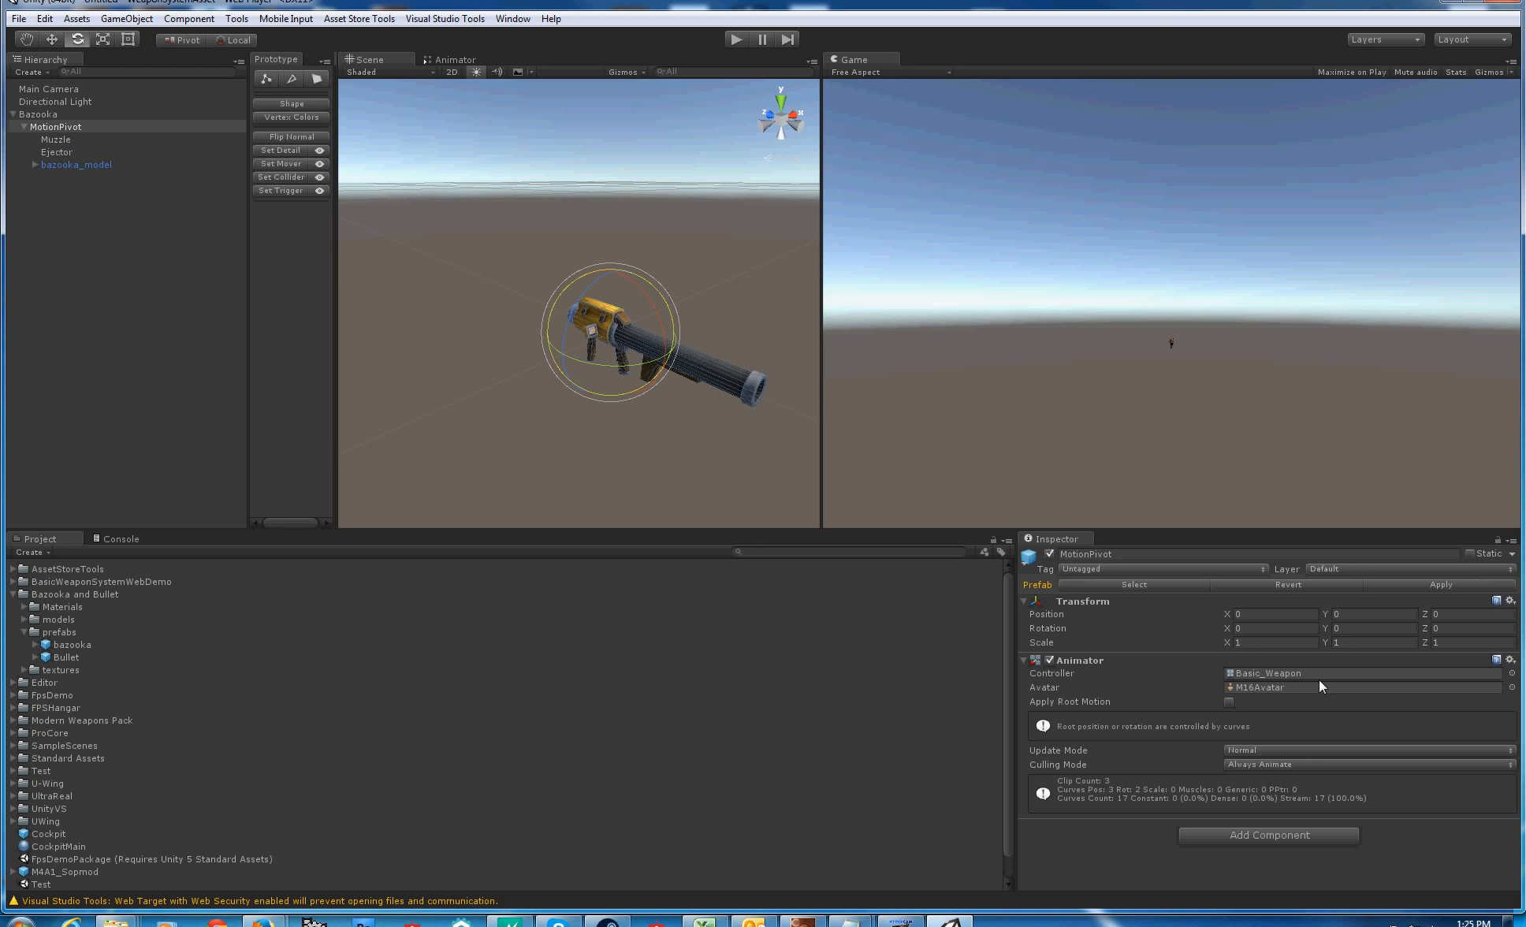
Open the Basic_Weapon controller used by MotionPivot's Animator and dock the Animator window between the Scene and Game views
{"action": "left_click", "coordinate": [1293, 673]}
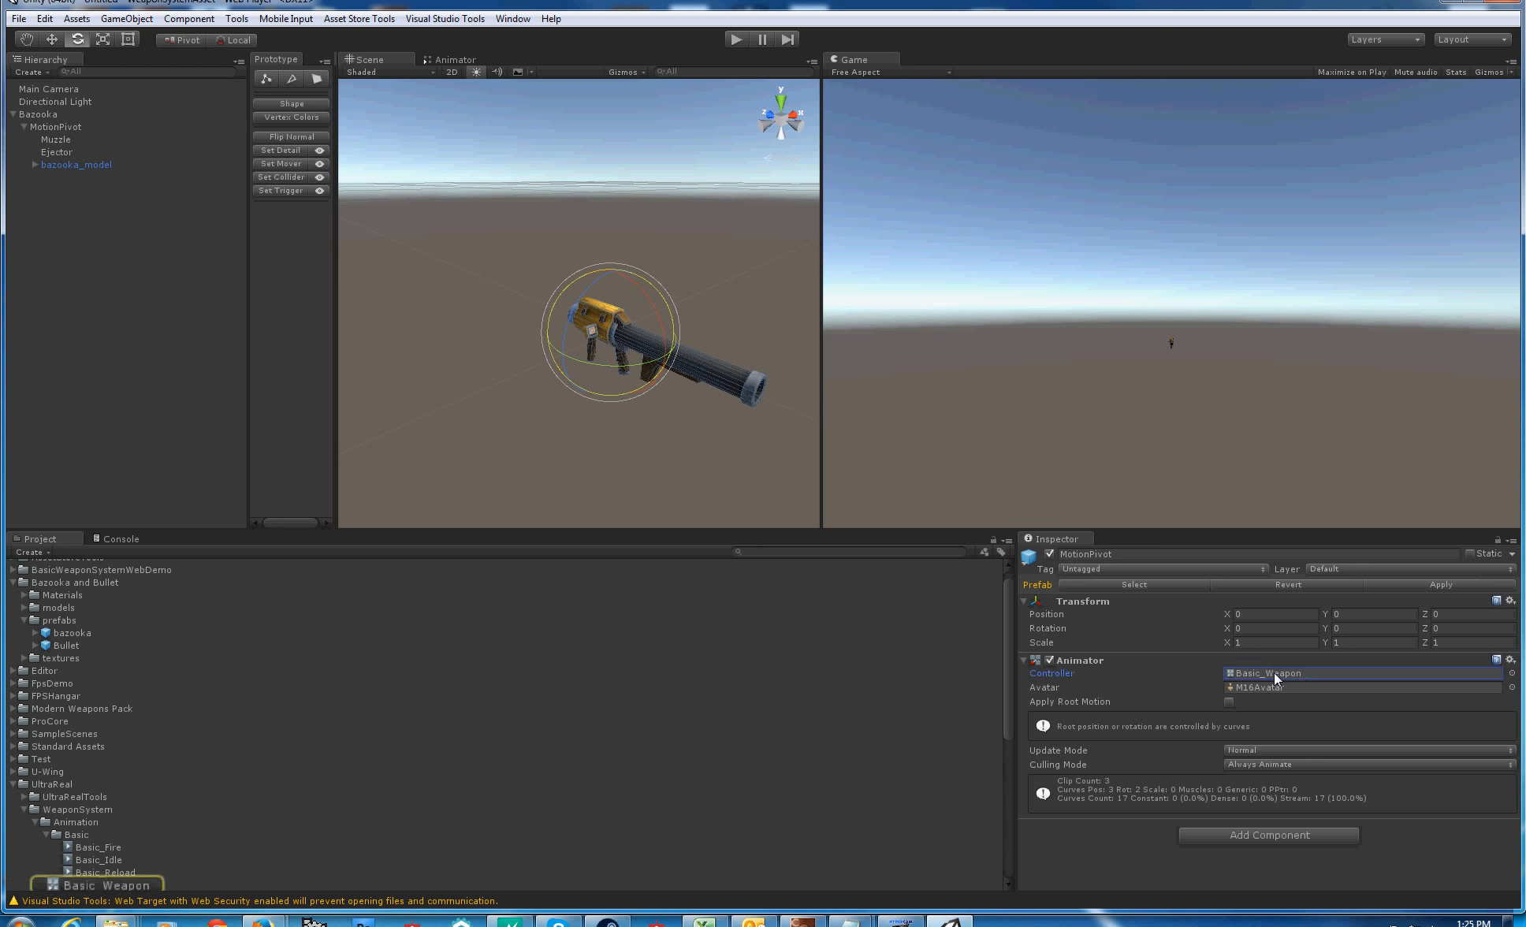
{"action": "double_click", "coordinate": [1273, 672]}
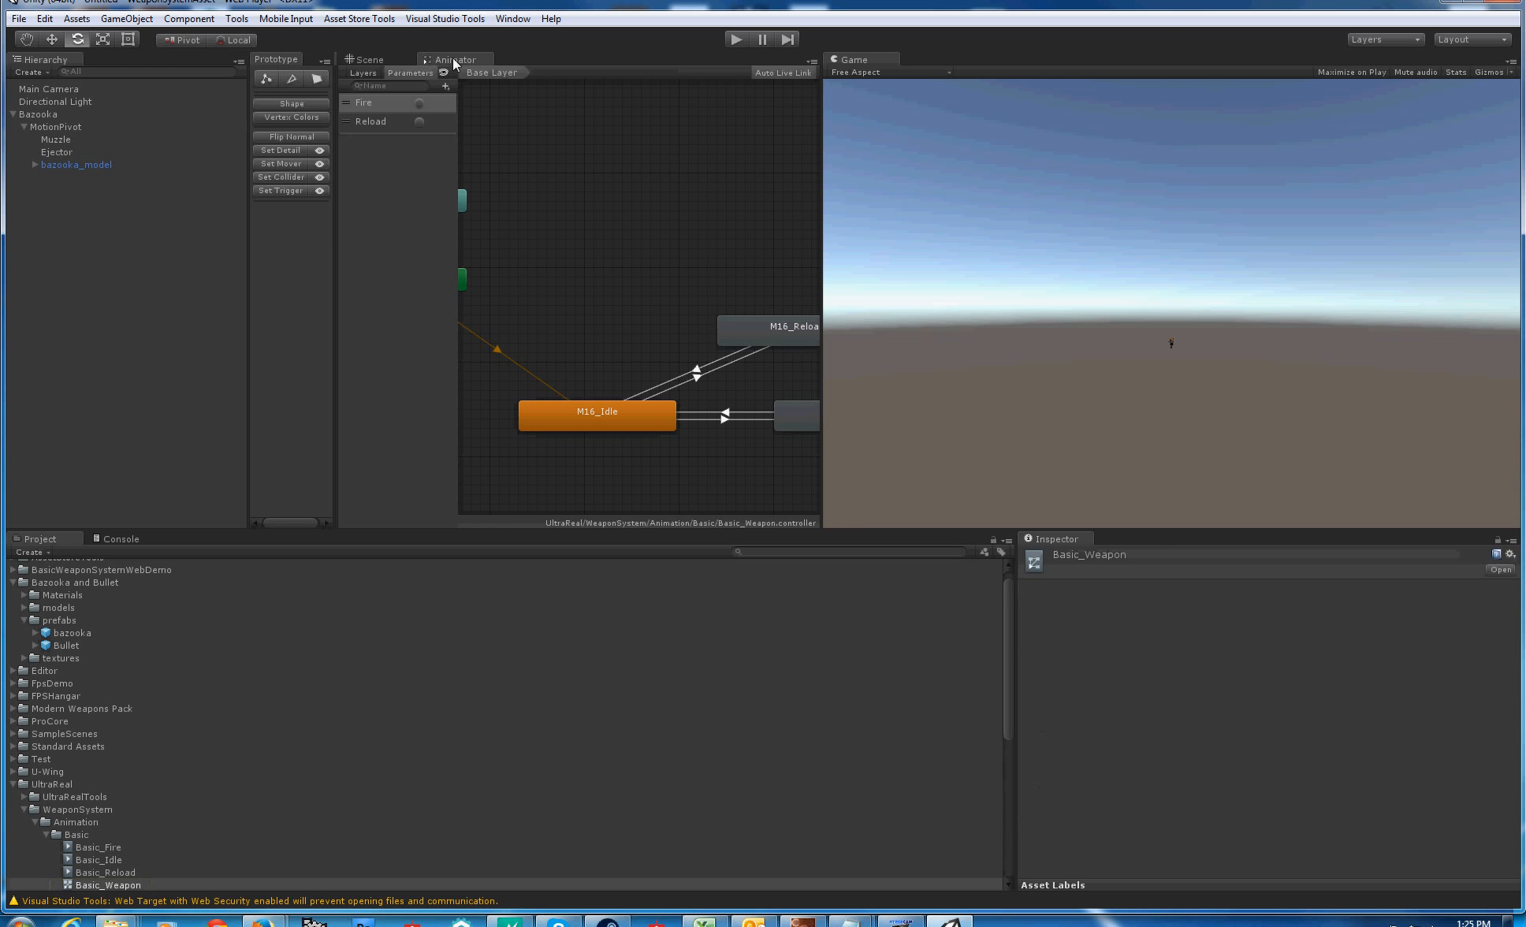
{"action": "left_click_drag", "start_coordinate": [454, 64], "coordinate": [958, 155]}
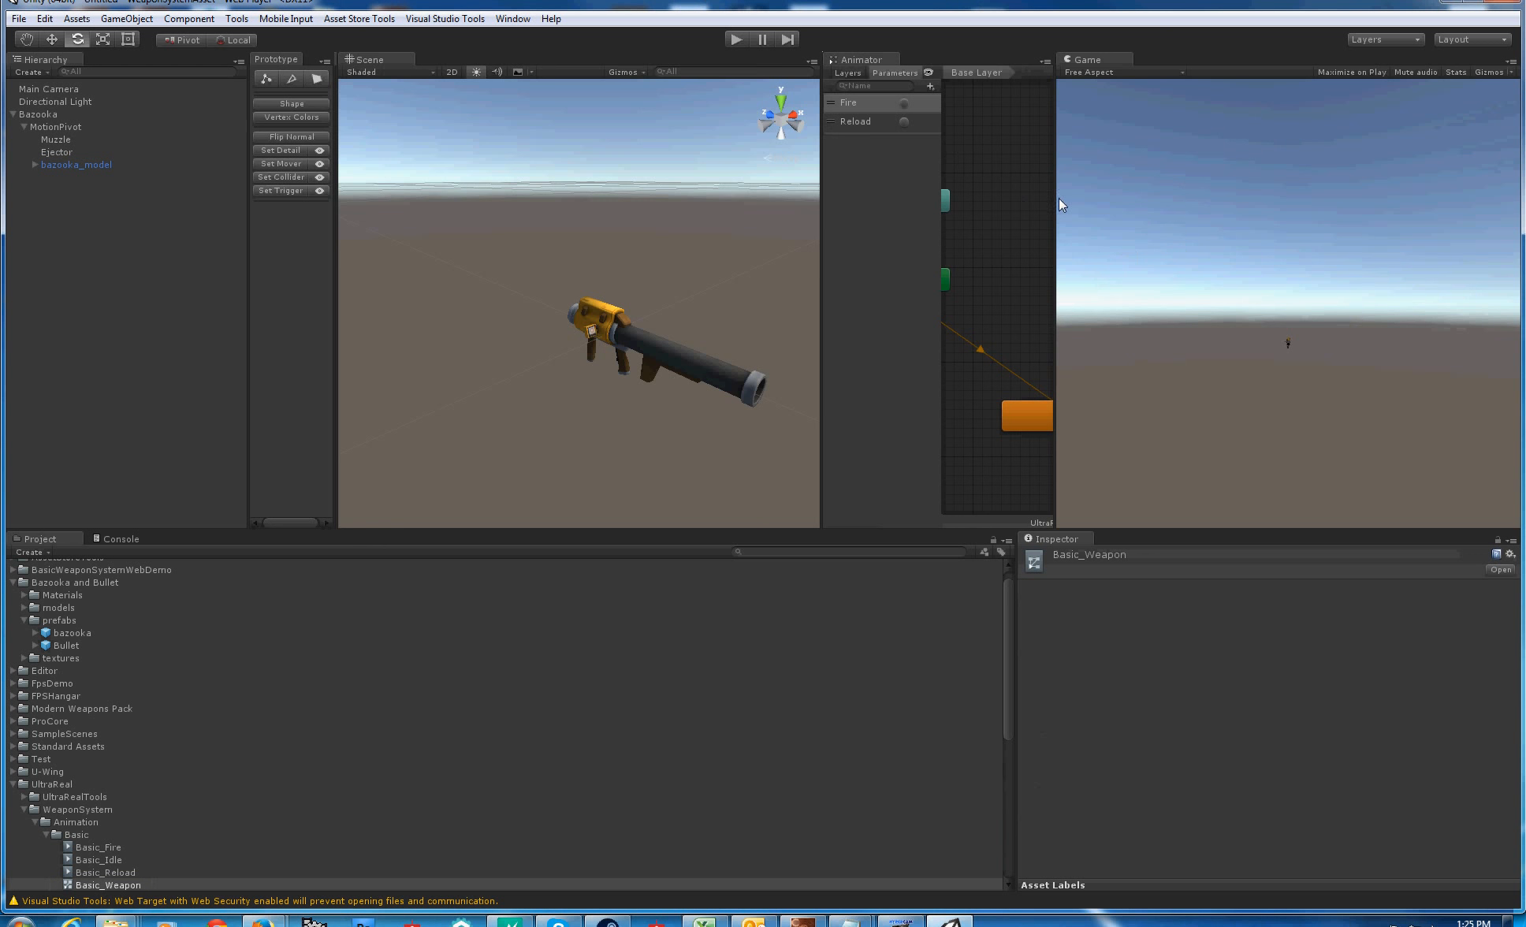
Test the Fire and Reload triggers in play mode while viewing the Basic_Weapon animator graph, and stop playing
{"action": "left_click_drag", "start_coordinate": [1057, 198], "coordinate": [1397, 198]}
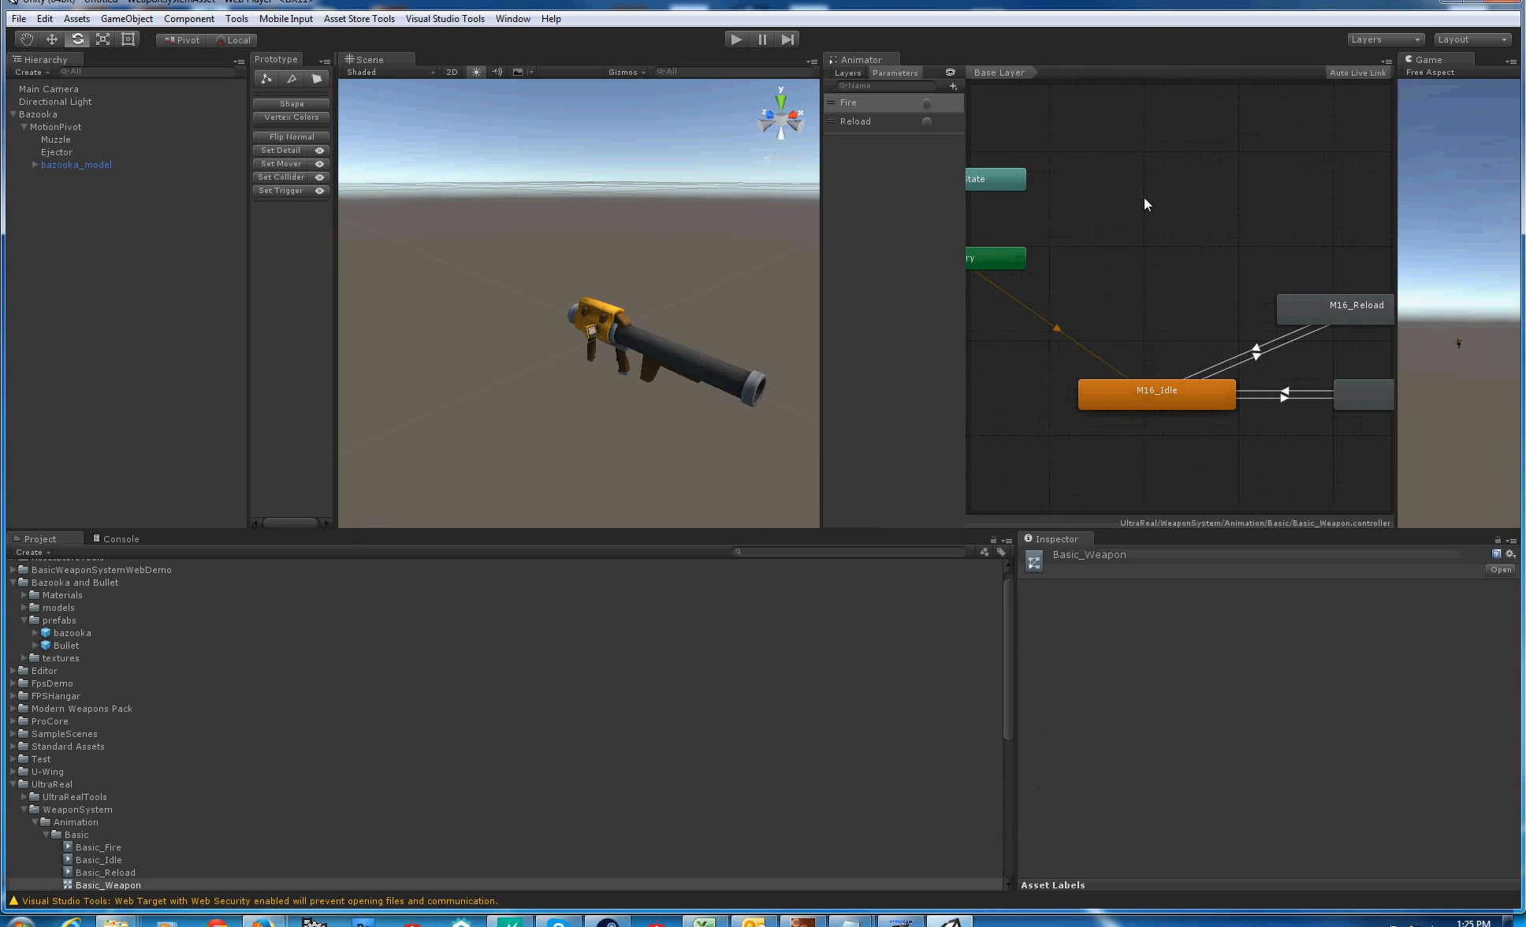
{"action": "middle_click_drag", "start_coordinate": [1145, 198], "coordinate": [1199, 188]}
{"action": "left_click", "coordinate": [735, 39]}
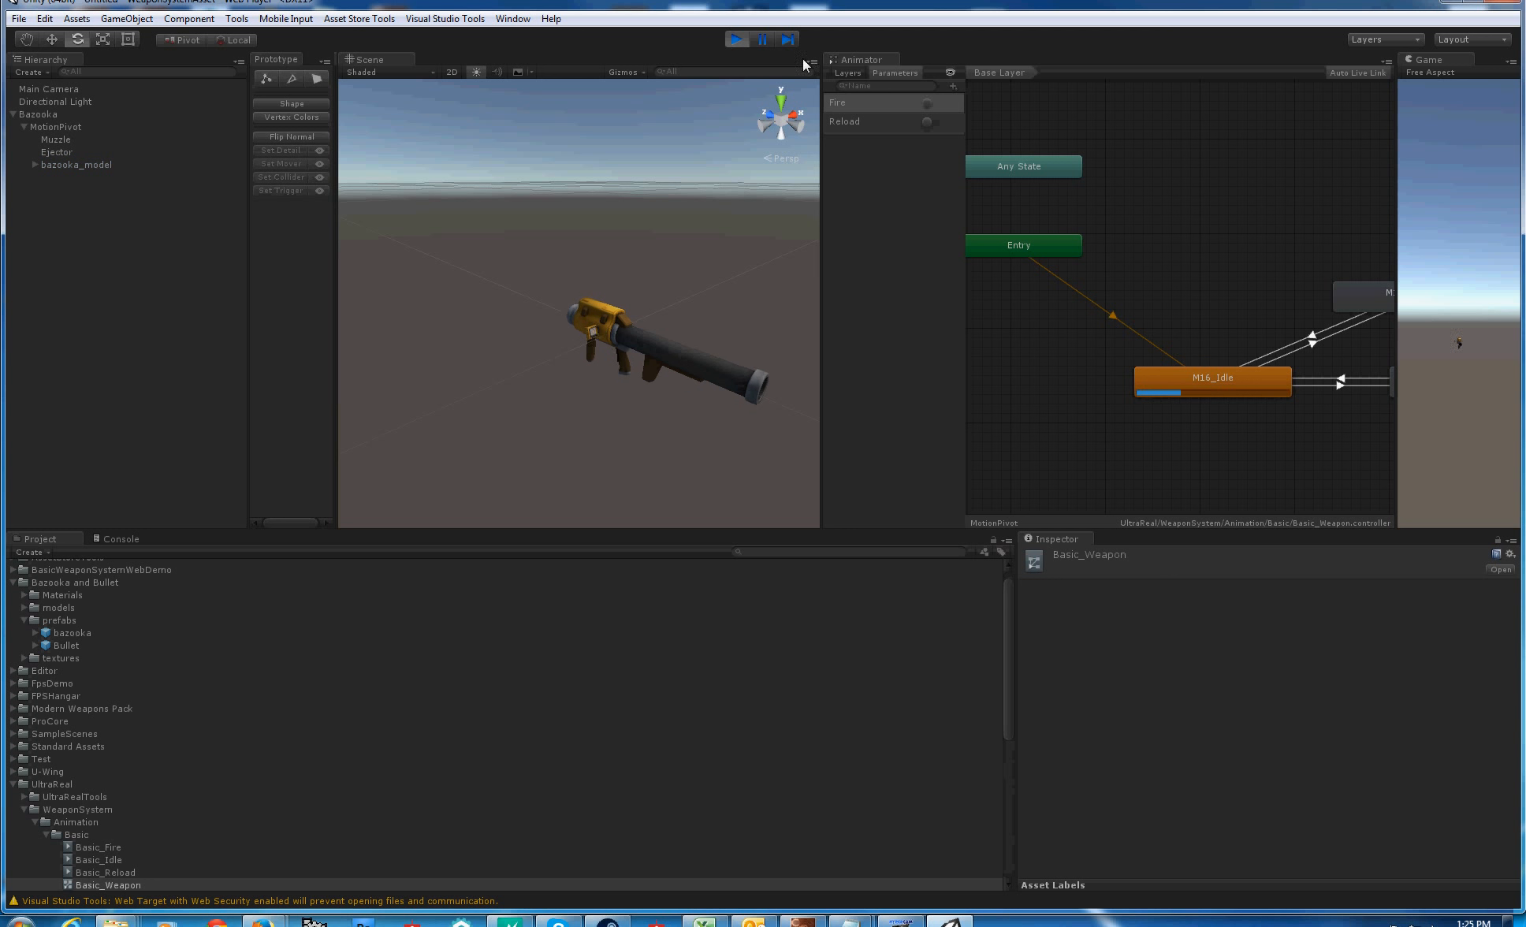
{"action": "left_click", "coordinate": [928, 106]}
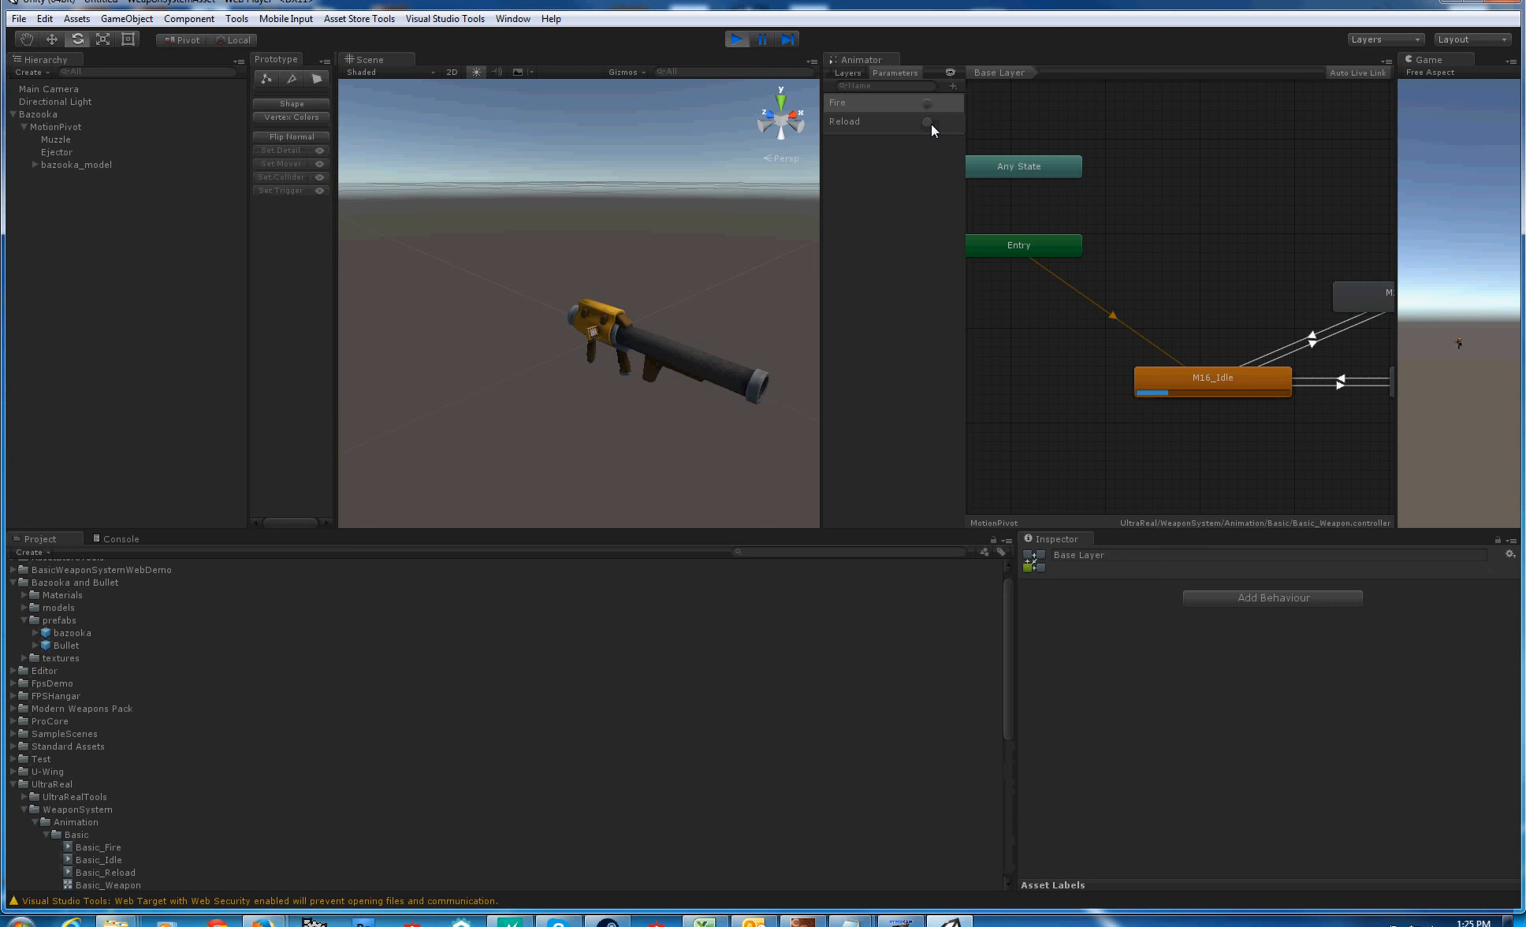
{"action": "left_click", "coordinate": [928, 123]}
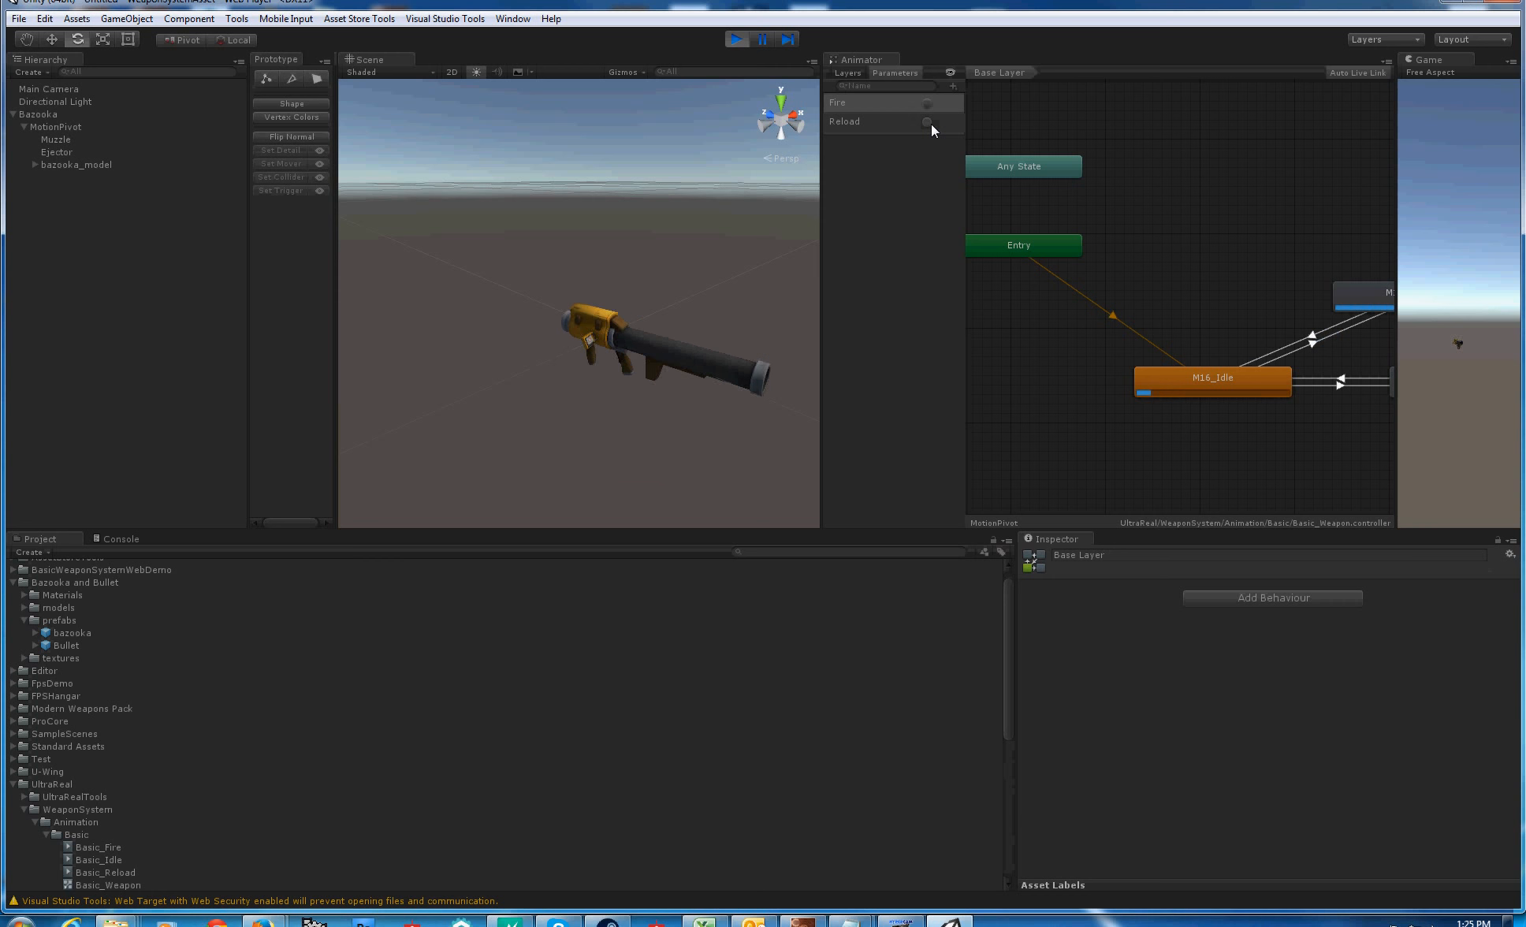
{"action": "left_click", "coordinate": [734, 40]}
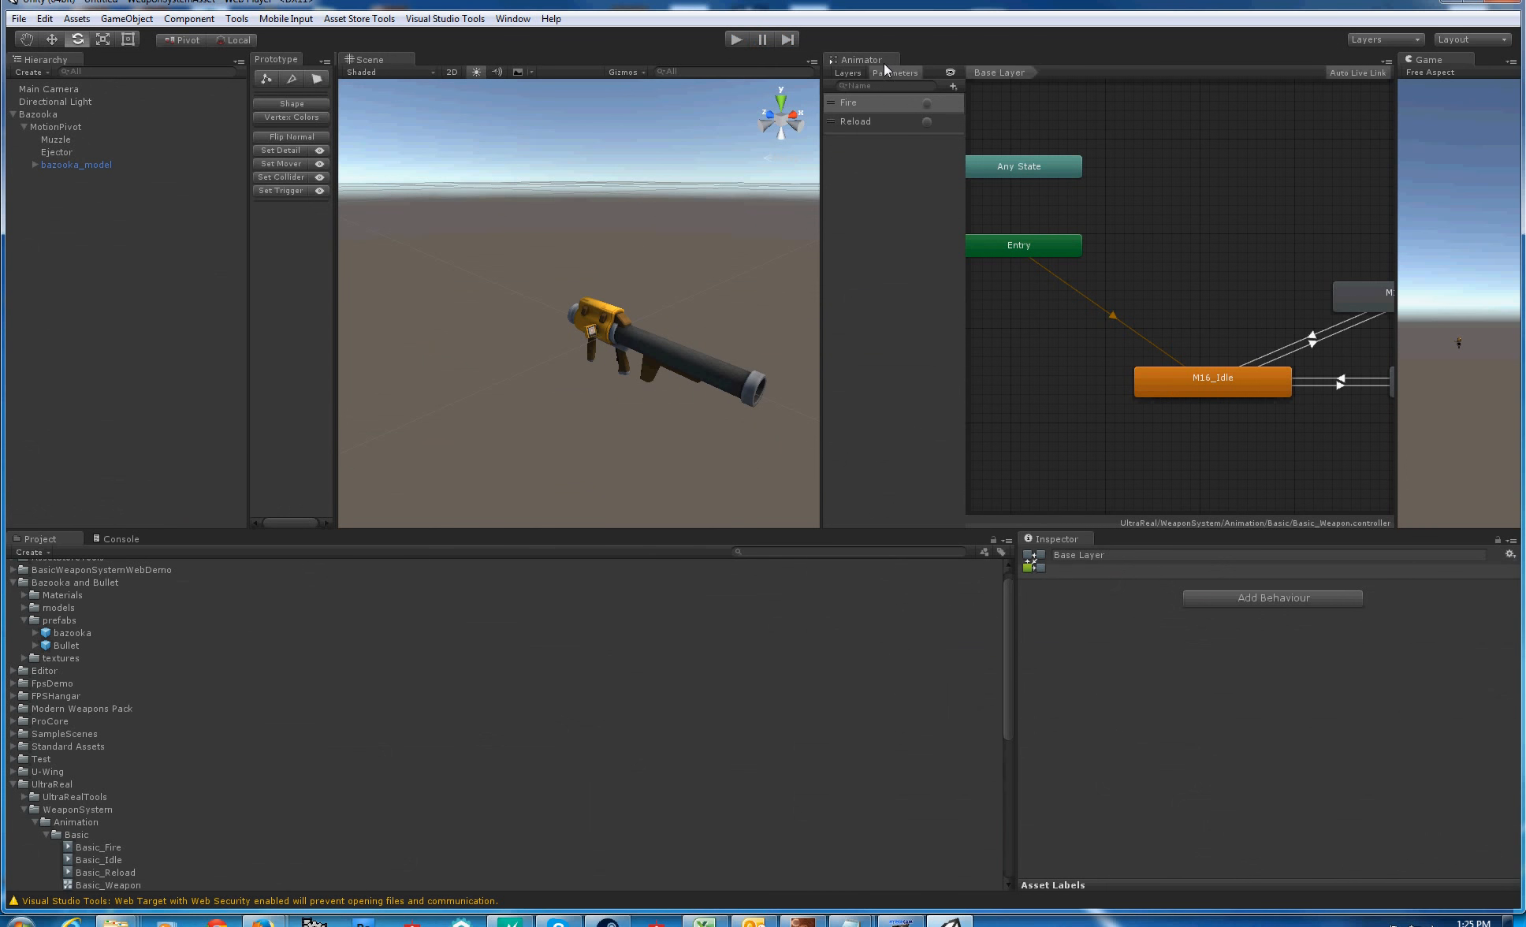
Close the Animator window and resize the Scene view to give the Game view more space
{"action": "right_click", "coordinate": [882, 65]}
{"action": "left_click", "coordinate": [901, 87]}
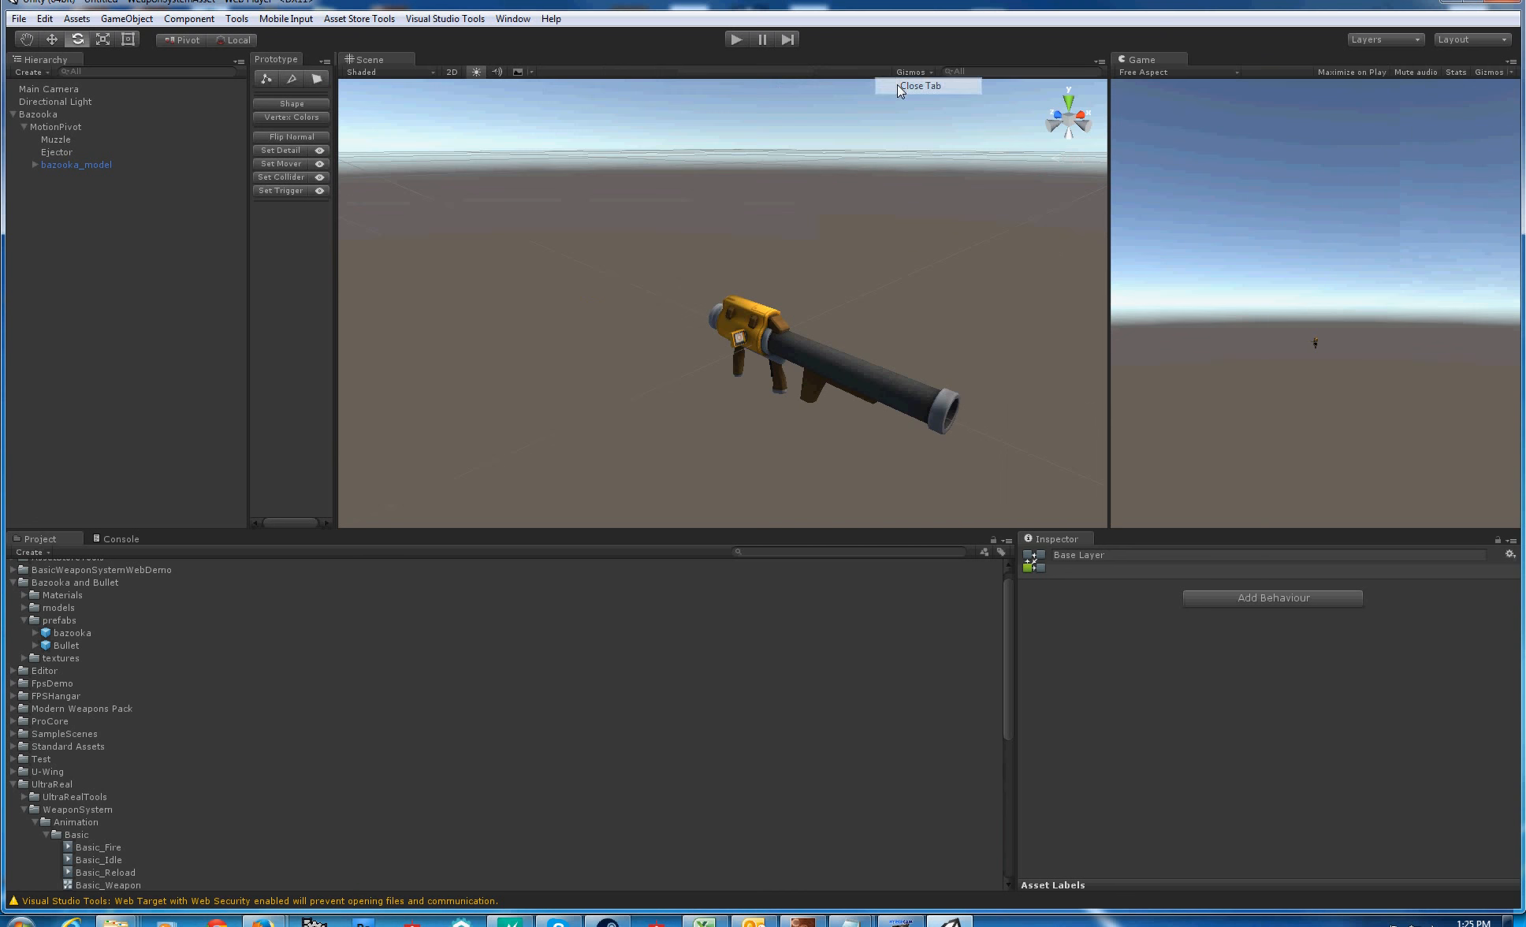
{"action": "left_click_drag", "start_coordinate": [1108, 236], "coordinate": [866, 237]}
Examine the transforms and components of MotionPivot and its Muzzle, Ejector and bazooka_model children
{"action": "left_click", "coordinate": [49, 127]}
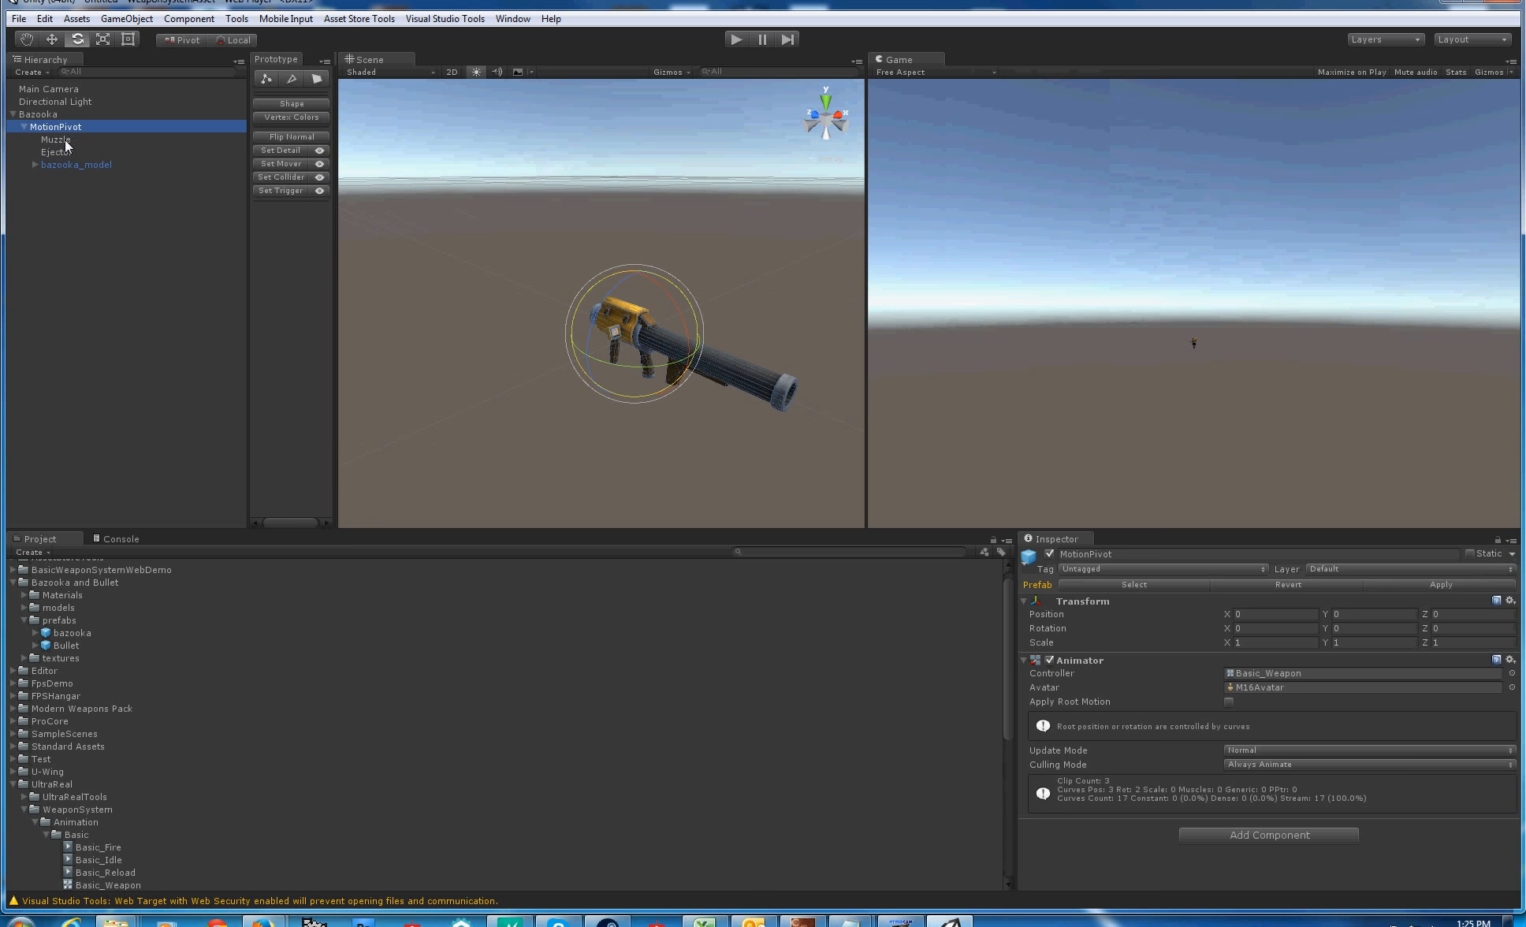
{"action": "left_click", "coordinate": [65, 139]}
{"action": "left_click", "coordinate": [68, 165]}
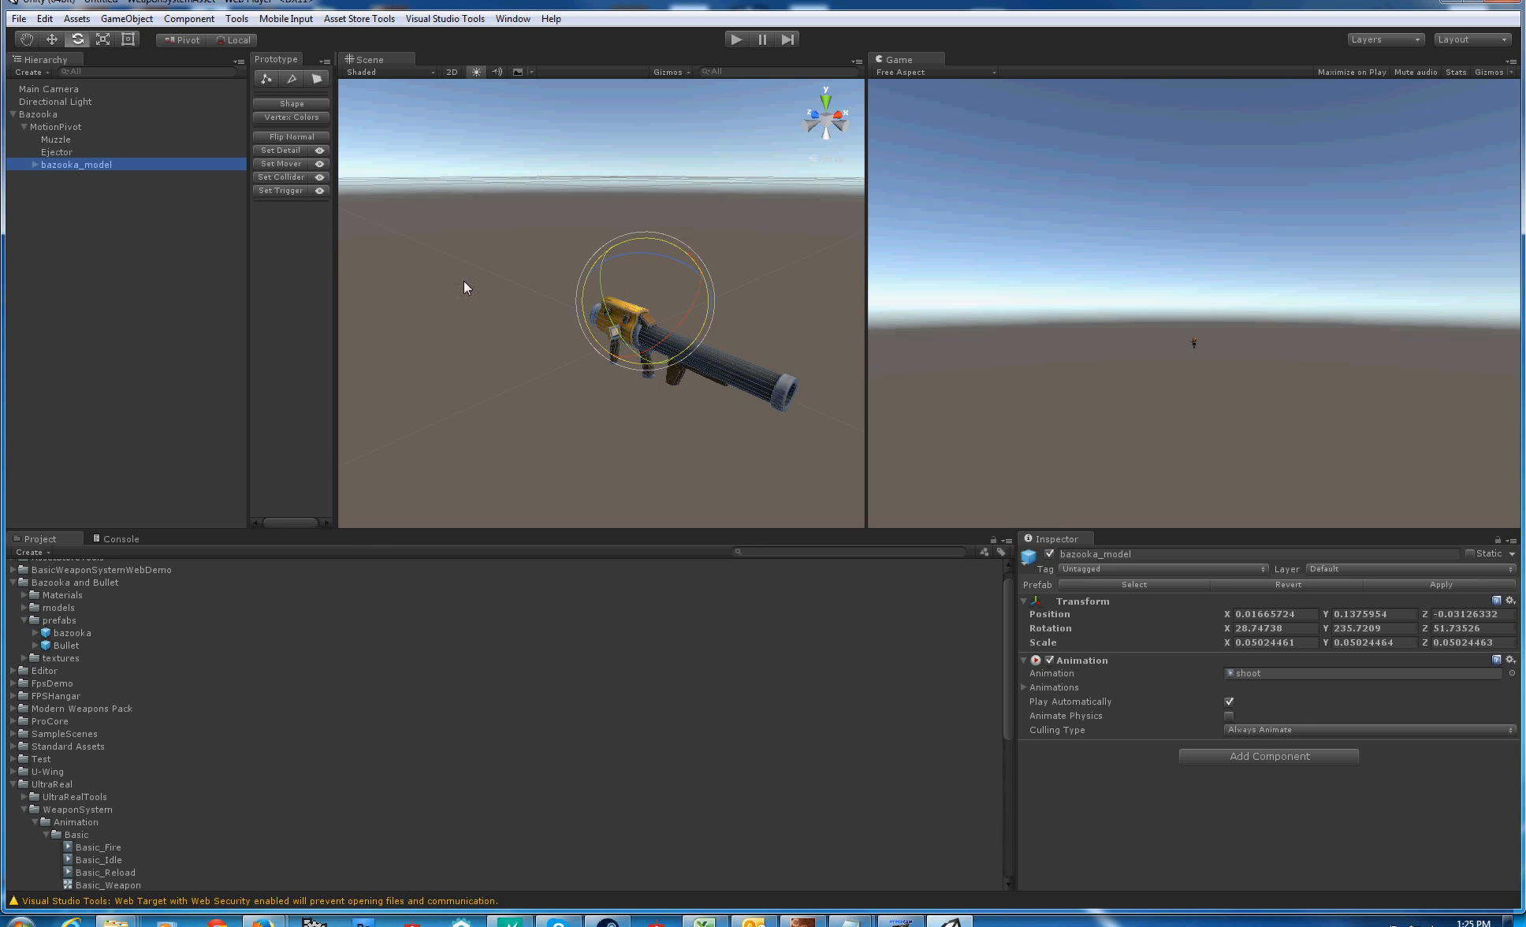
{"action": "middle_click_drag", "start_coordinate": [552, 406], "coordinate": [572, 317]}
{"action": "scroll", "coordinate": [567, 337], "scroll_direction": "up", "scroll_amount": 3}
{"action": "middle_click_drag", "start_coordinate": [631, 173], "coordinate": [570, 285]}
{"action": "scroll", "coordinate": [568, 322], "scroll_direction": "up", "scroll_amount": 2}
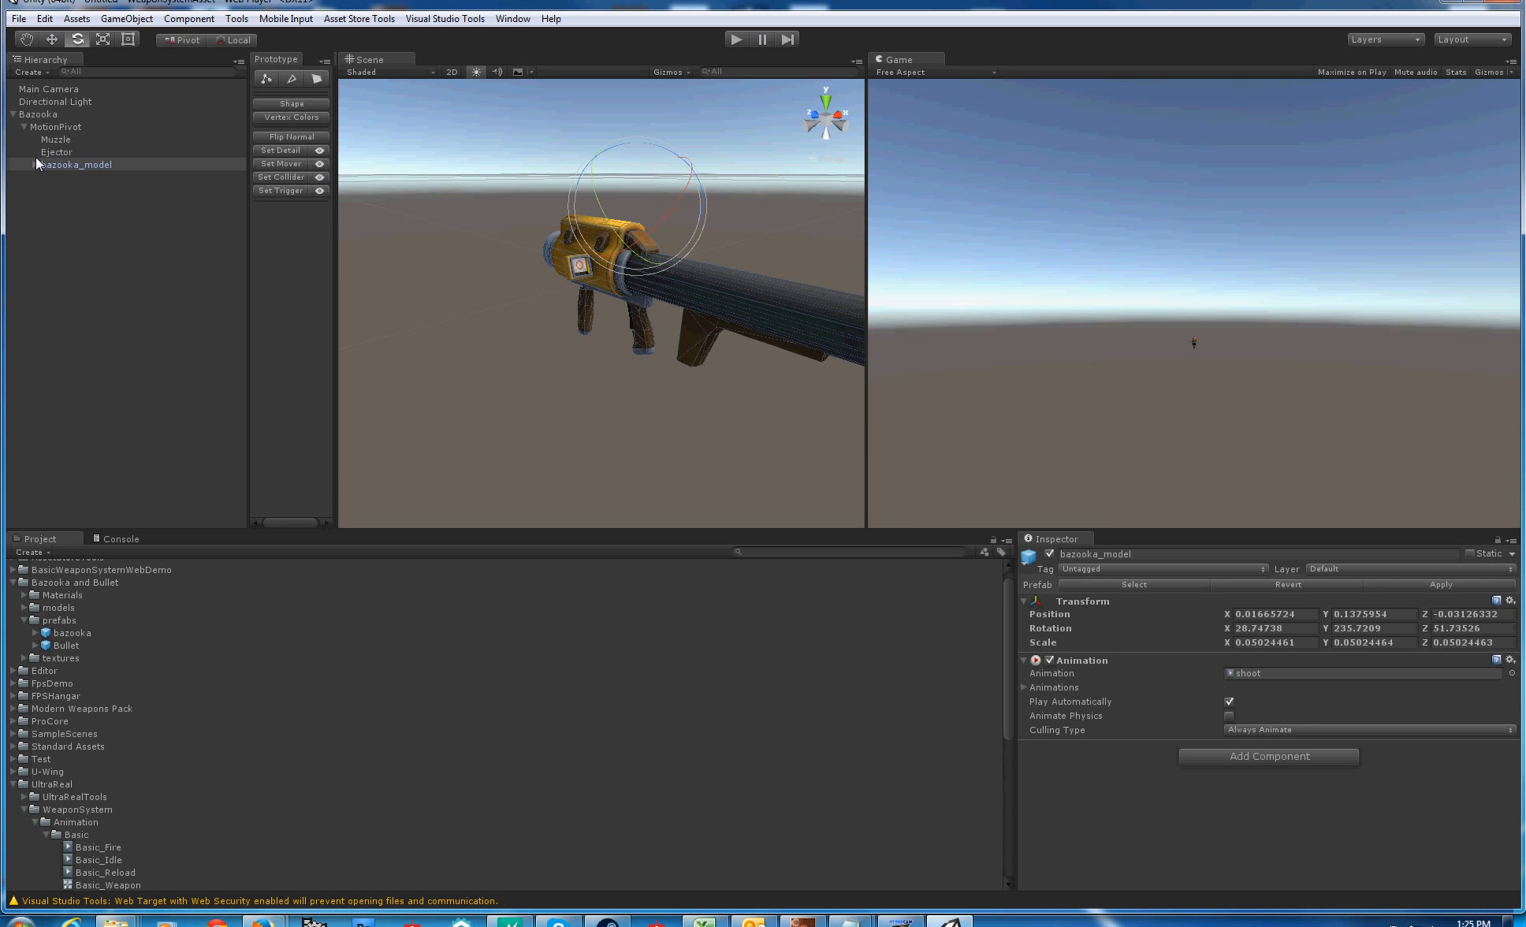
{"action": "left_click", "coordinate": [82, 152]}
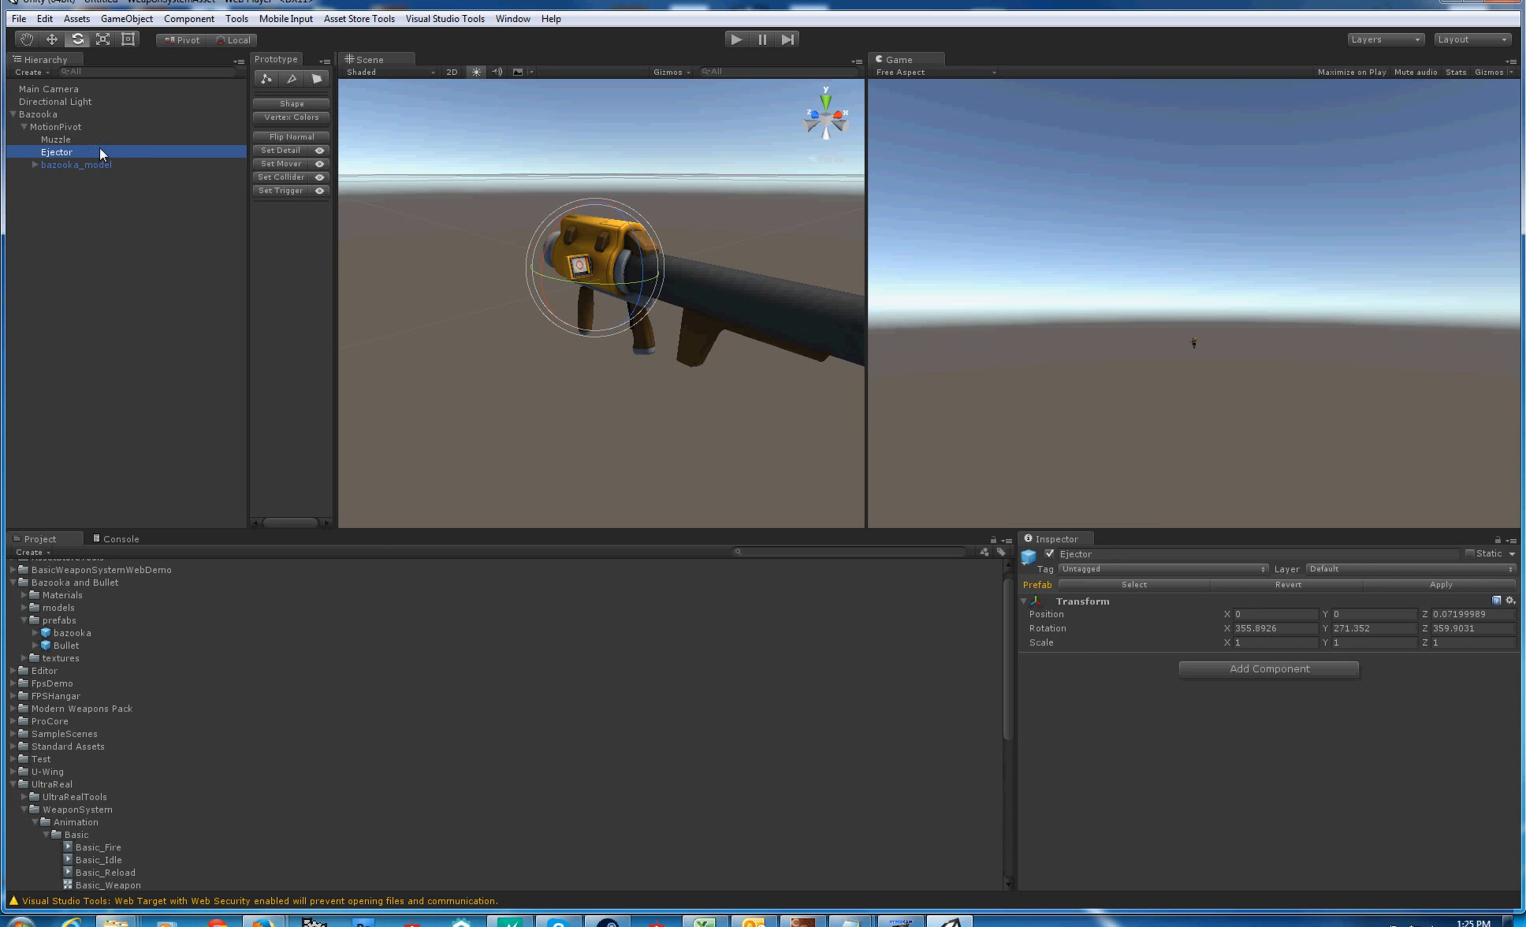
{"action": "key", "text": "Up"}
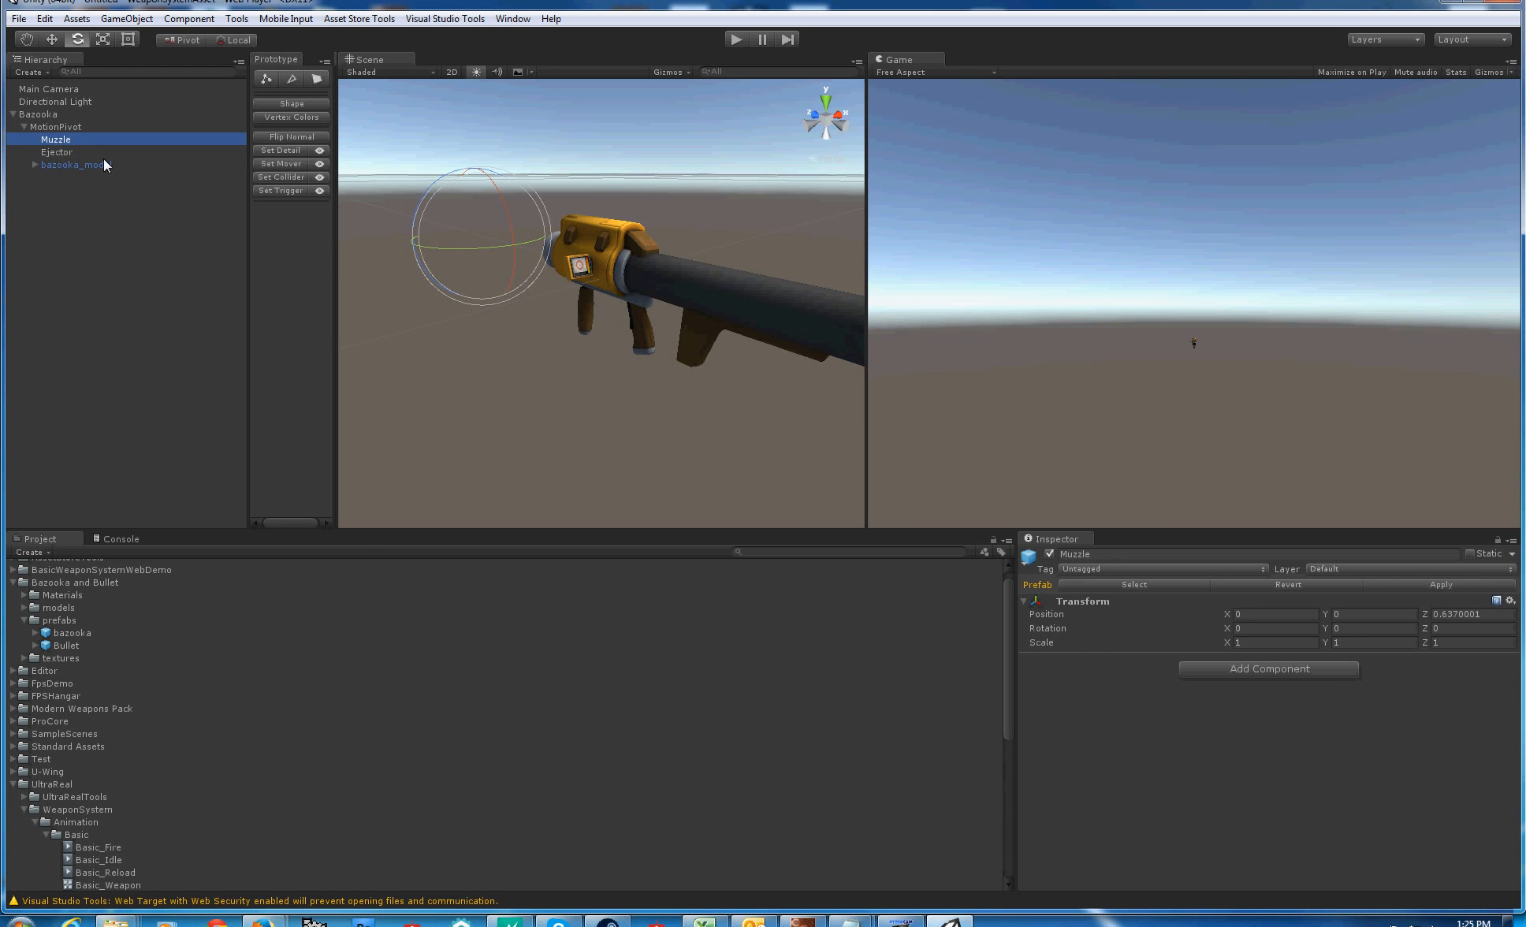
{"action": "key", "text": "Down"}
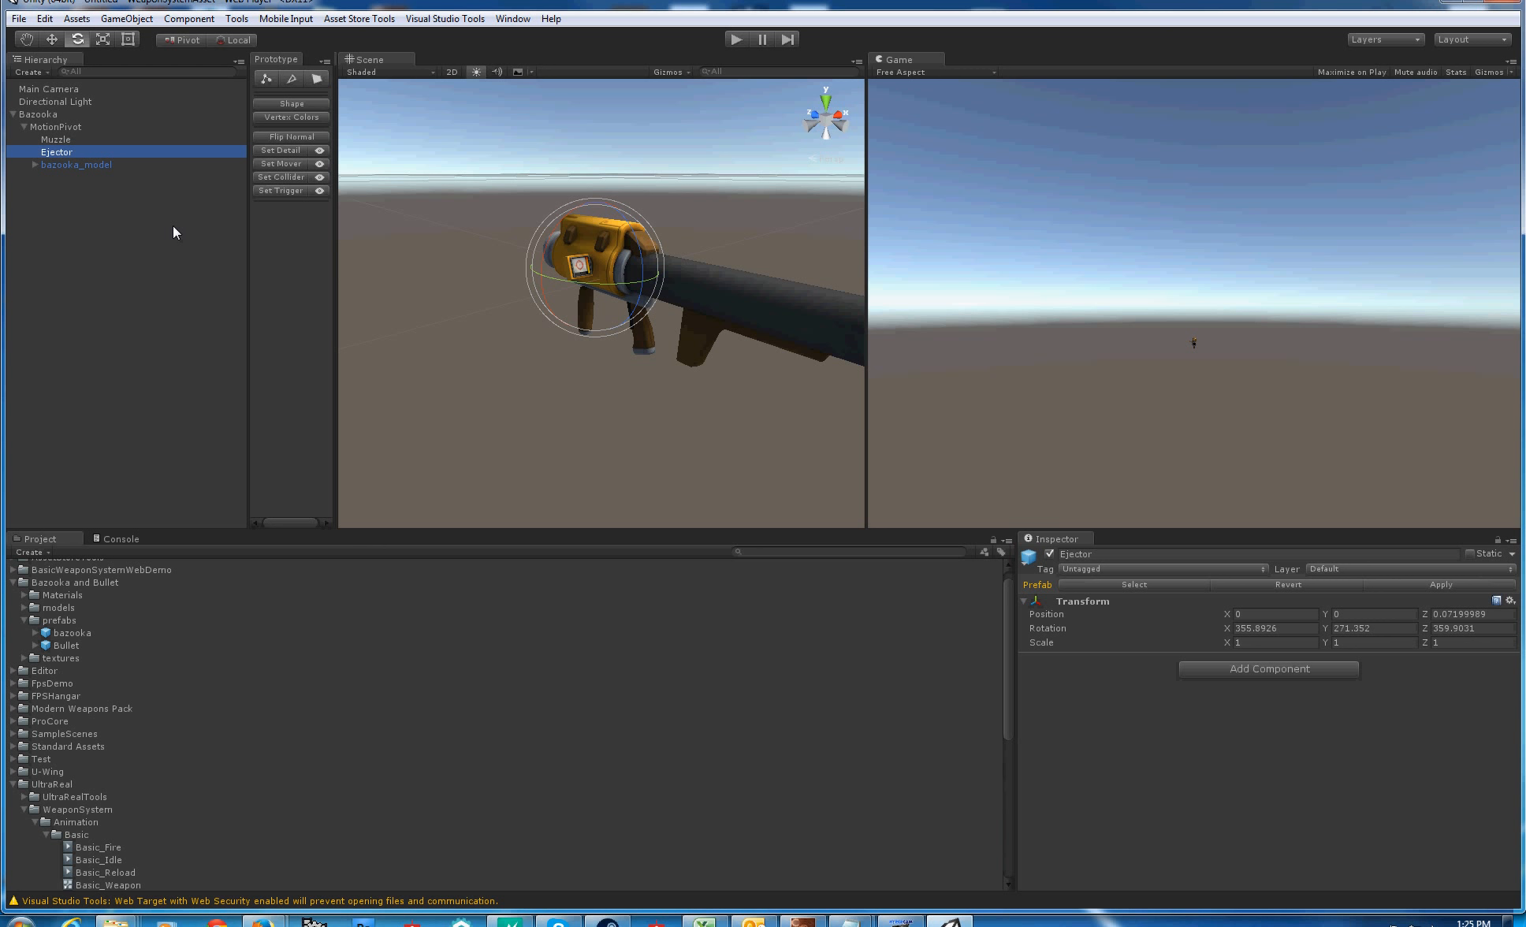
Delete the Ejector object from under MotionPivot
{"action": "middle_click_drag", "start_coordinate": [692, 230], "coordinate": [672, 323]}
{"action": "scroll", "coordinate": [654, 389], "scroll_direction": "up", "scroll_amount": 8}
{"action": "left_click_drag", "start_coordinate": [615, 375], "coordinate": [578, 334], "text": "alt"}
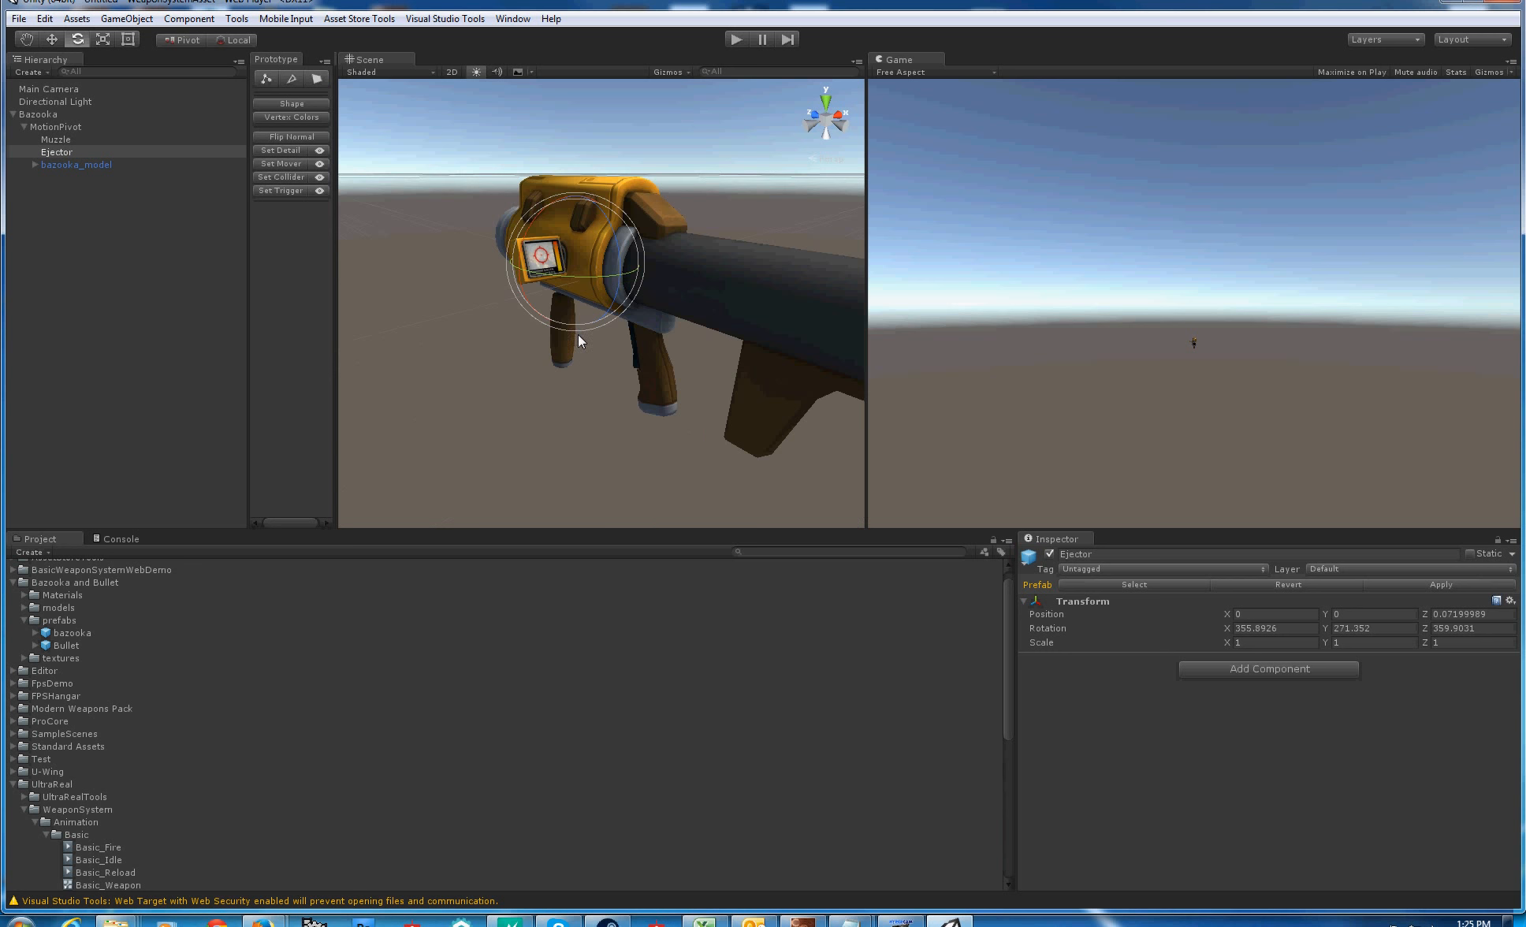
{"action": "left_click", "coordinate": [75, 142]}
{"action": "left_click", "coordinate": [73, 148]}
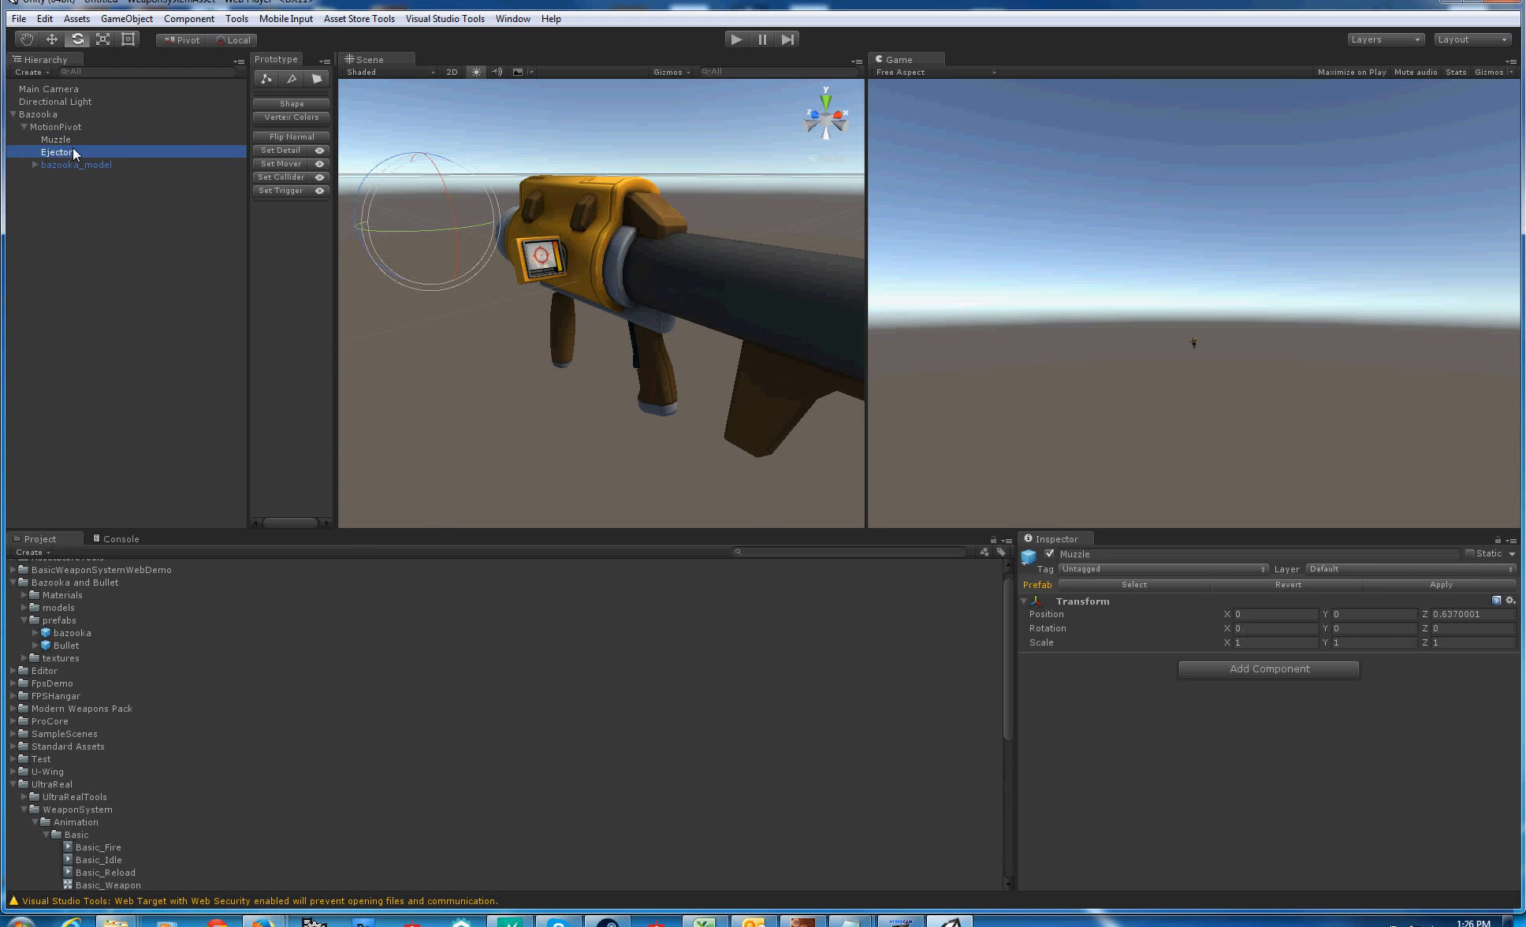
{"action": "key", "text": "Delete"}
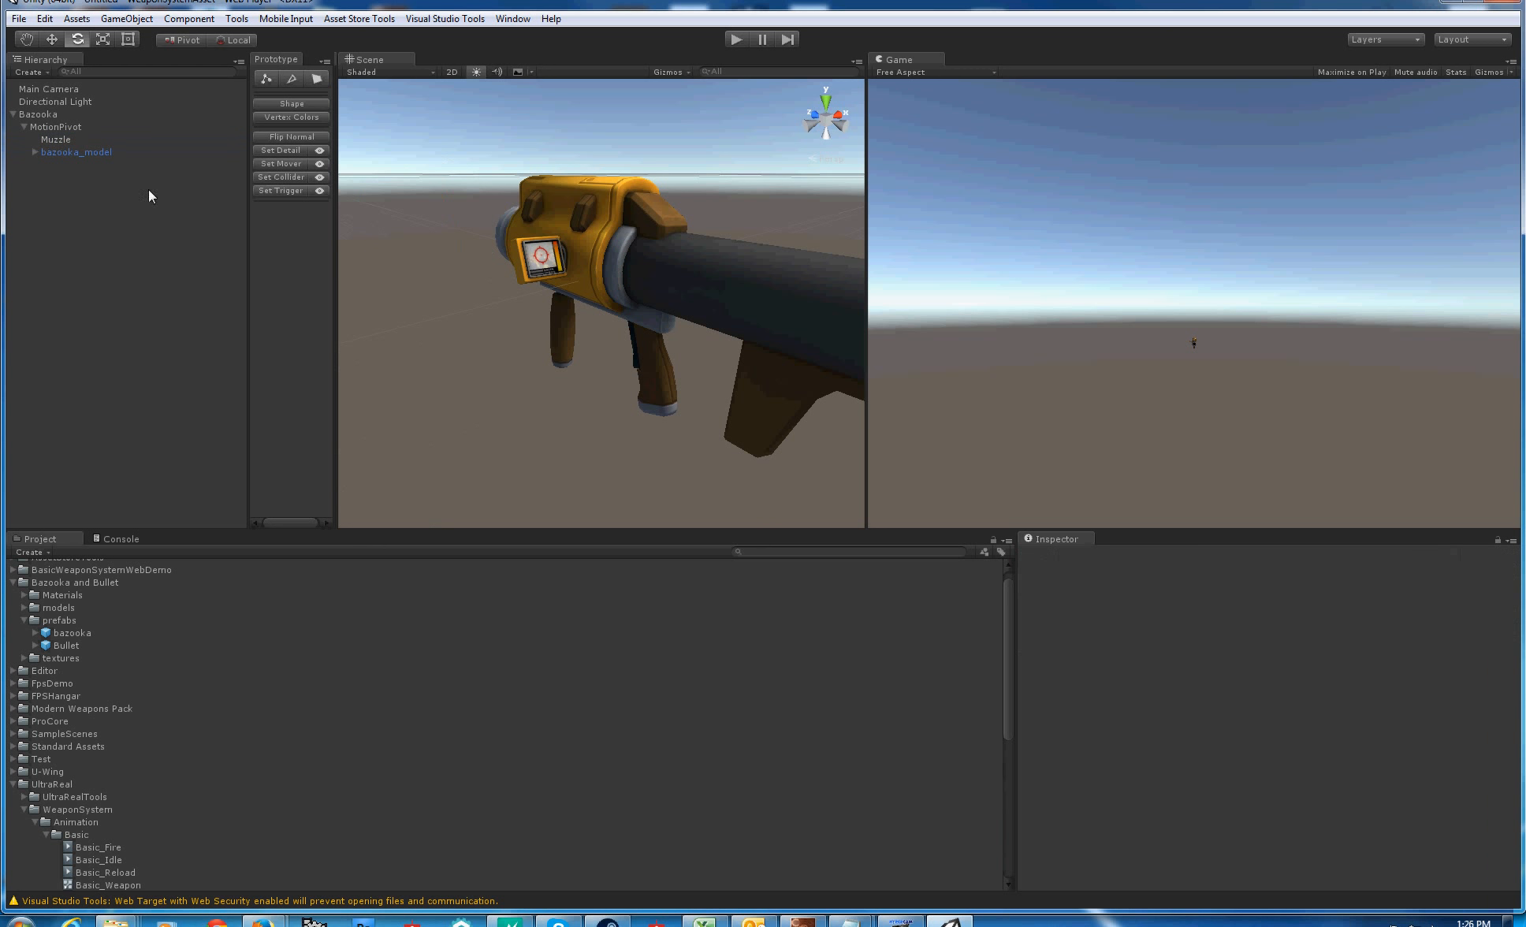
Move the Muzzle object into the bazooka's front opening, at about Y 0.0172 and Z 0.1911
{"action": "left_click", "coordinate": [74, 139]}
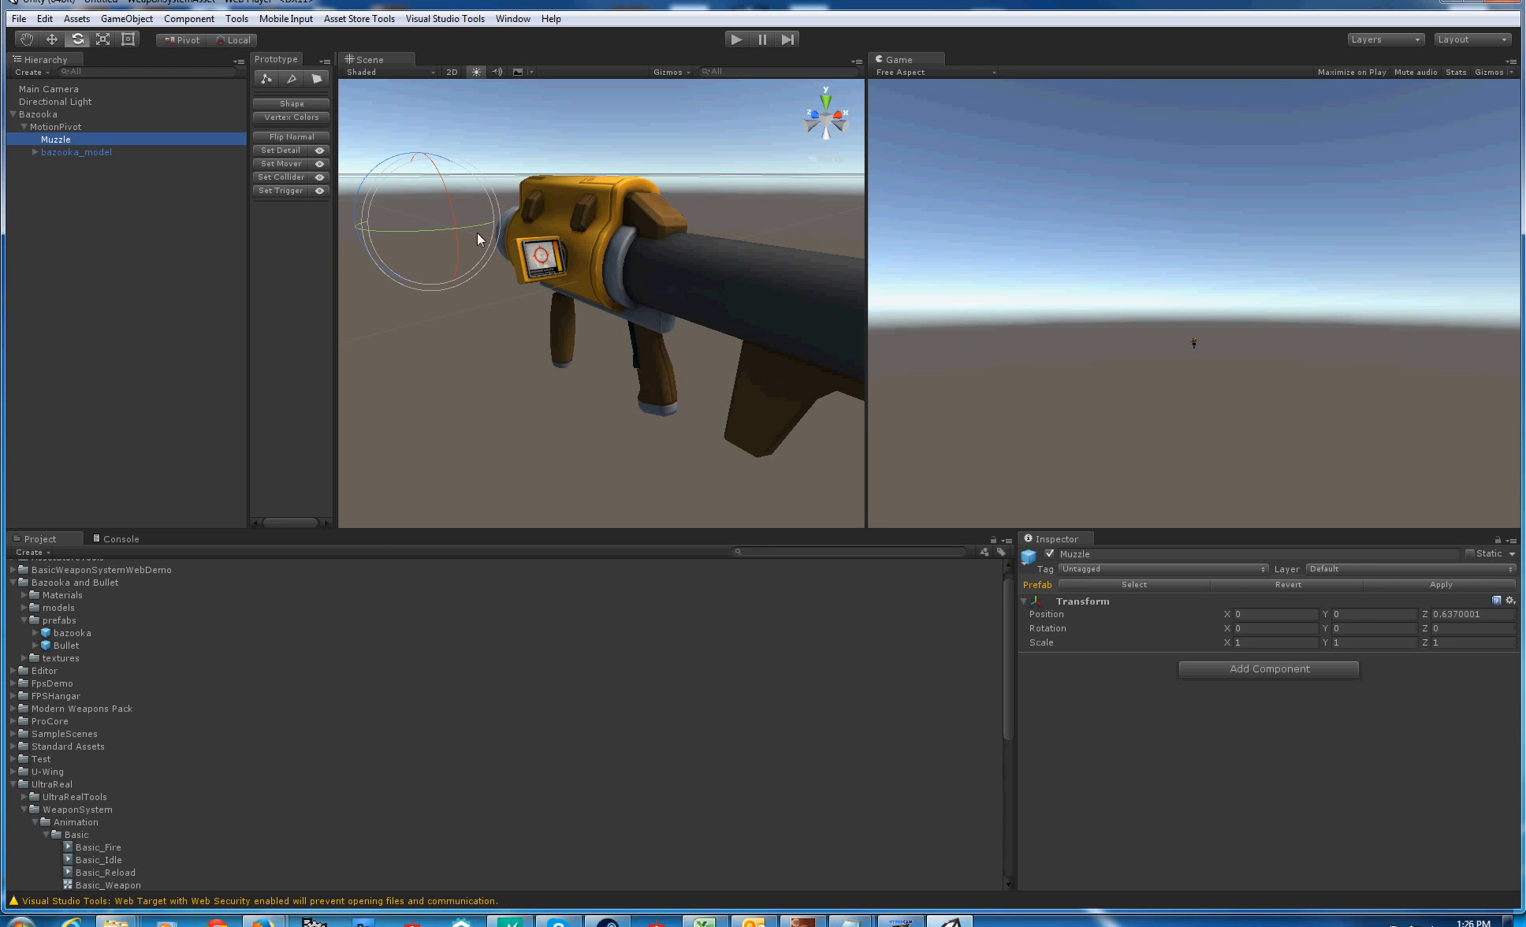
{"action": "left_click_drag", "start_coordinate": [477, 232], "coordinate": [385, 320], "text": "alt"}
{"action": "key", "text": "w"}
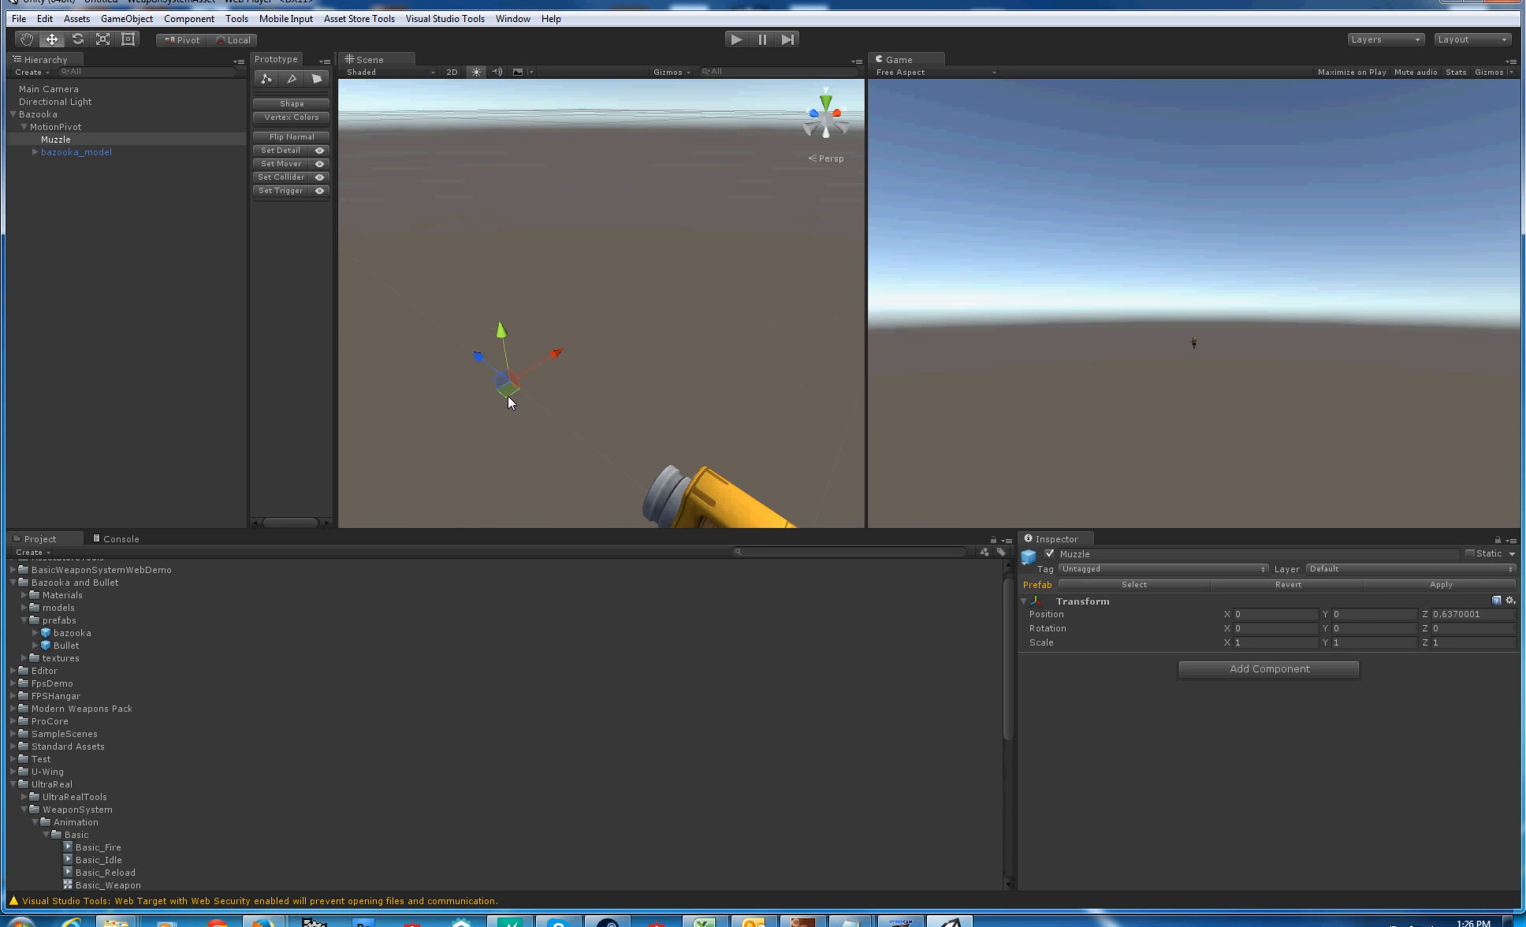
{"action": "left_click_drag", "start_coordinate": [508, 396], "coordinate": [586, 363], "text": "alt"}
{"action": "key", "text": "f"}
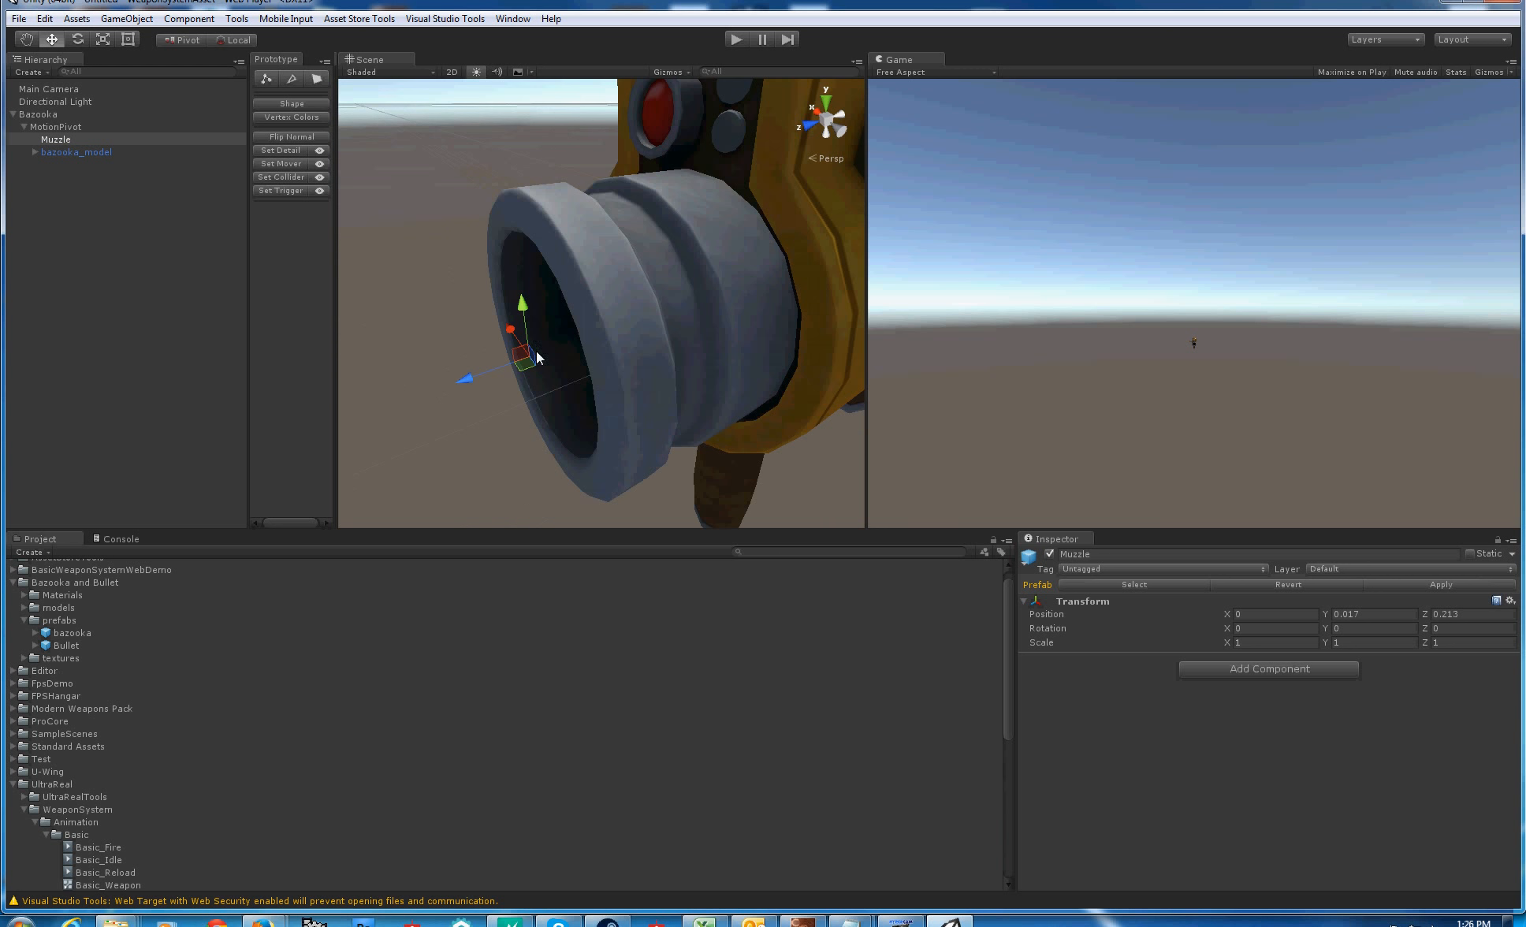
{"action": "scroll", "coordinate": [537, 350], "scroll_direction": "down", "scroll_amount": 5}
{"action": "left_click_drag", "start_coordinate": [581, 283], "coordinate": [596, 364]}
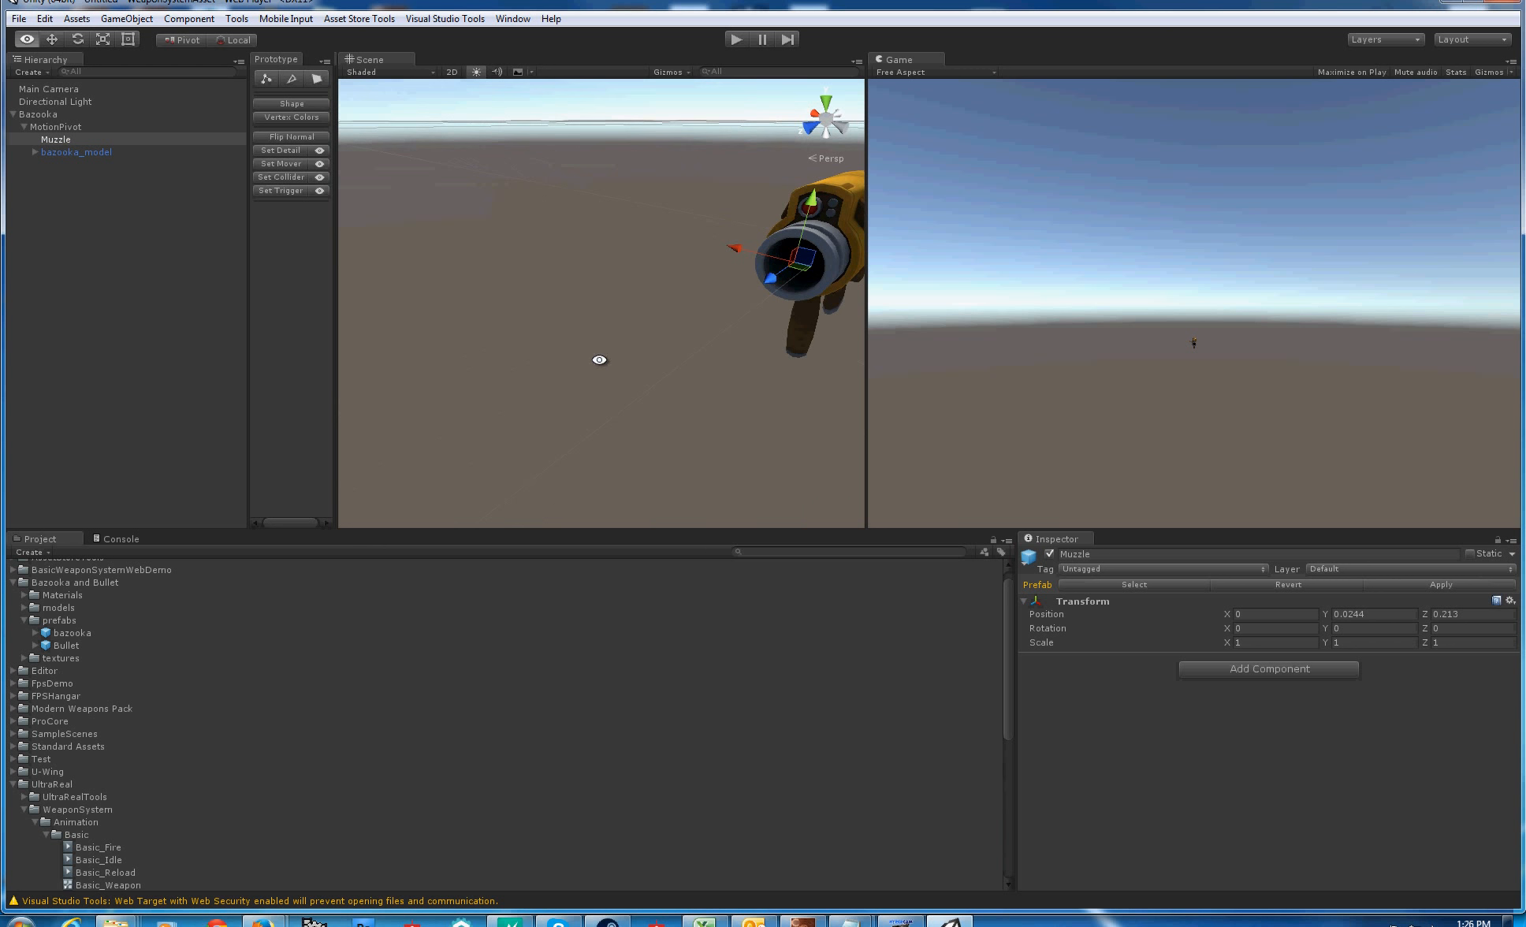
{"action": "left_click_drag", "start_coordinate": [797, 227], "coordinate": [570, 396]}
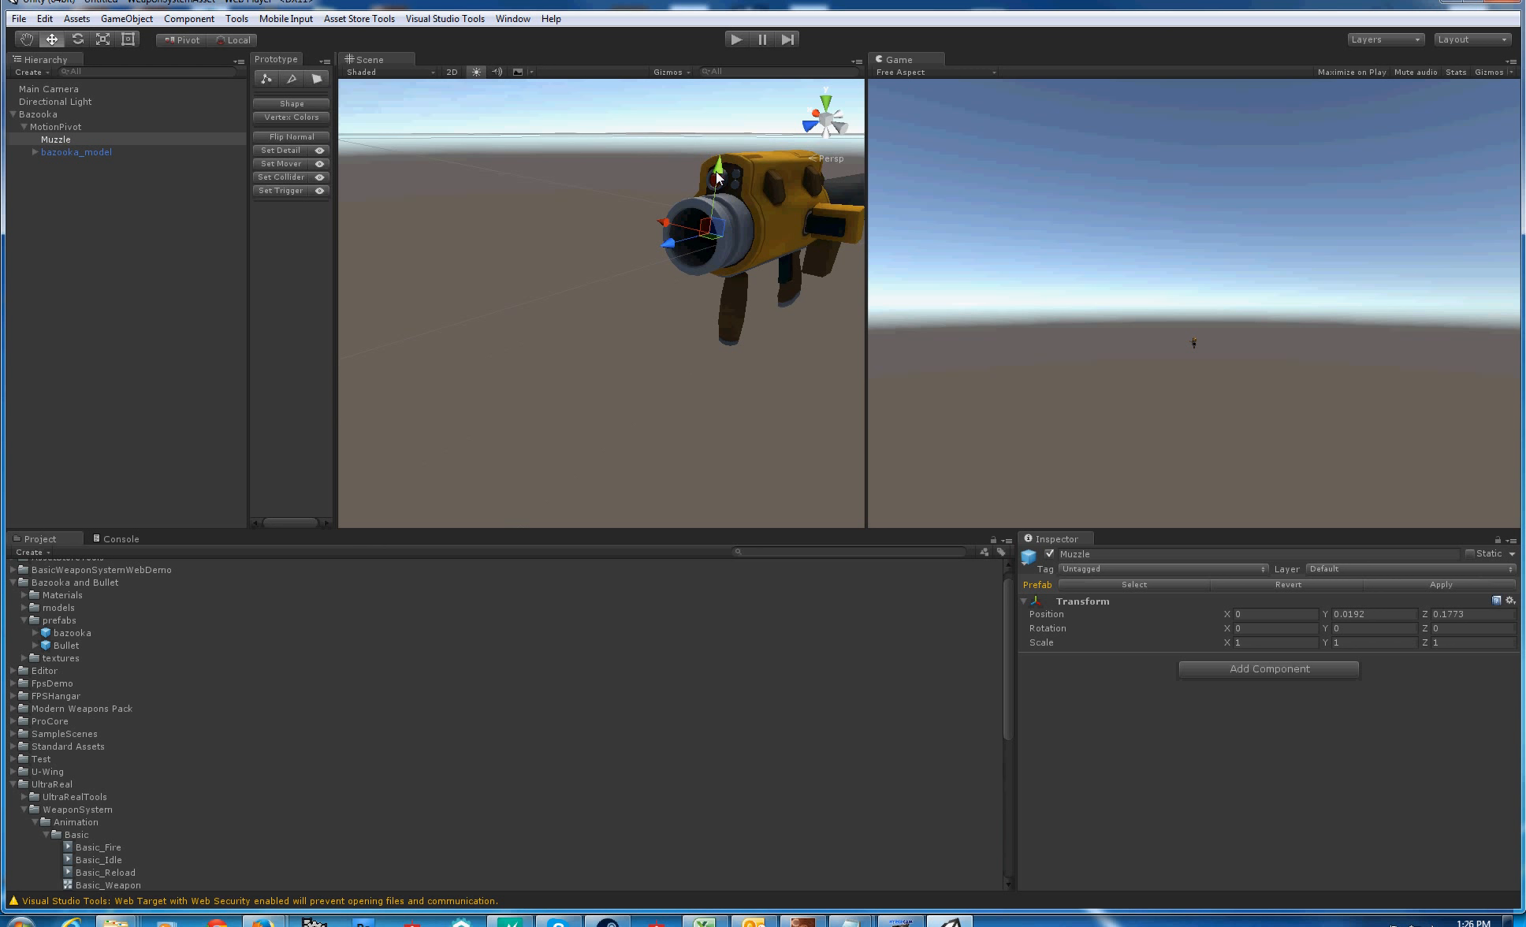
{"action": "left_click_drag", "start_coordinate": [717, 172], "coordinate": [718, 177]}
{"action": "left_click_drag", "start_coordinate": [687, 244], "coordinate": [616, 430]}
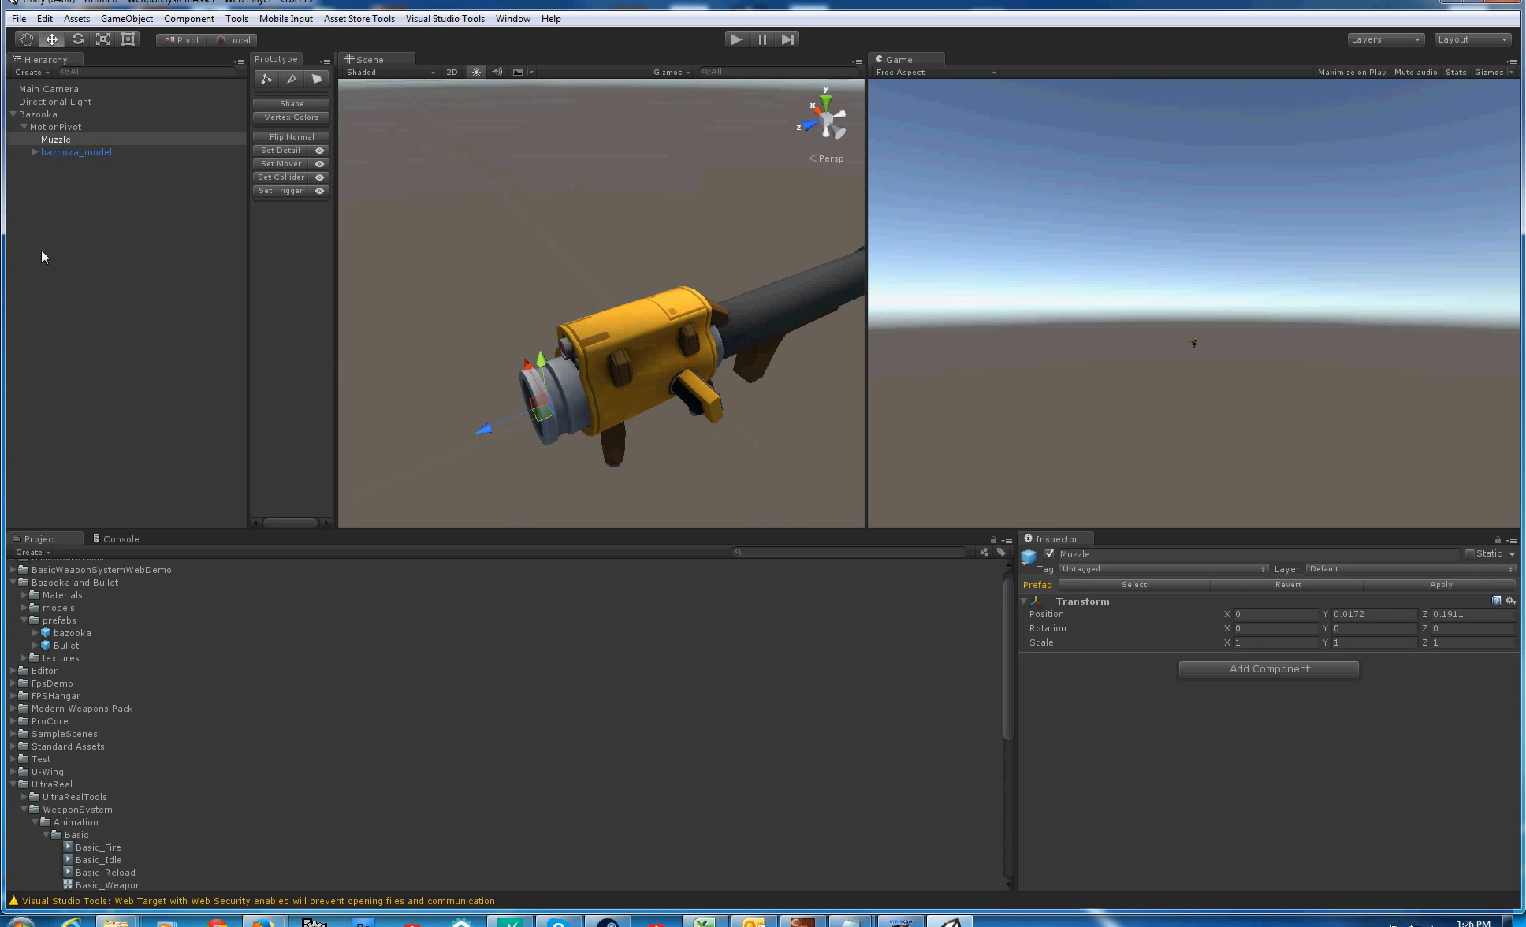
Add a Basic Launcher component to the Bazooka root object and expand its settings
{"action": "left_click", "coordinate": [57, 118]}
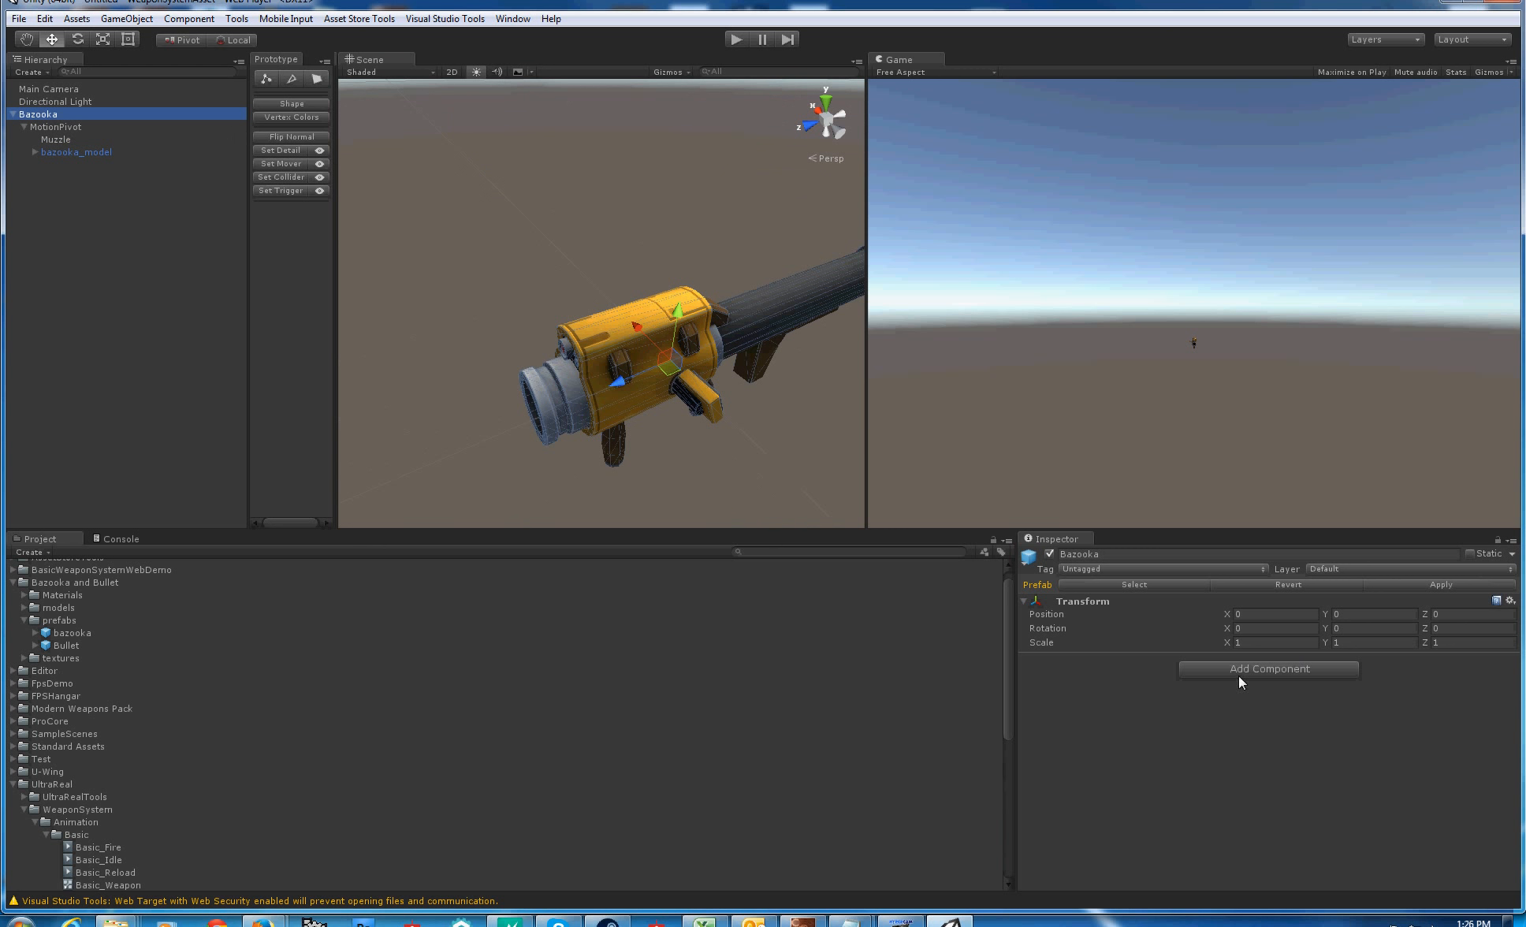
{"action": "left_click", "coordinate": [1269, 668]}
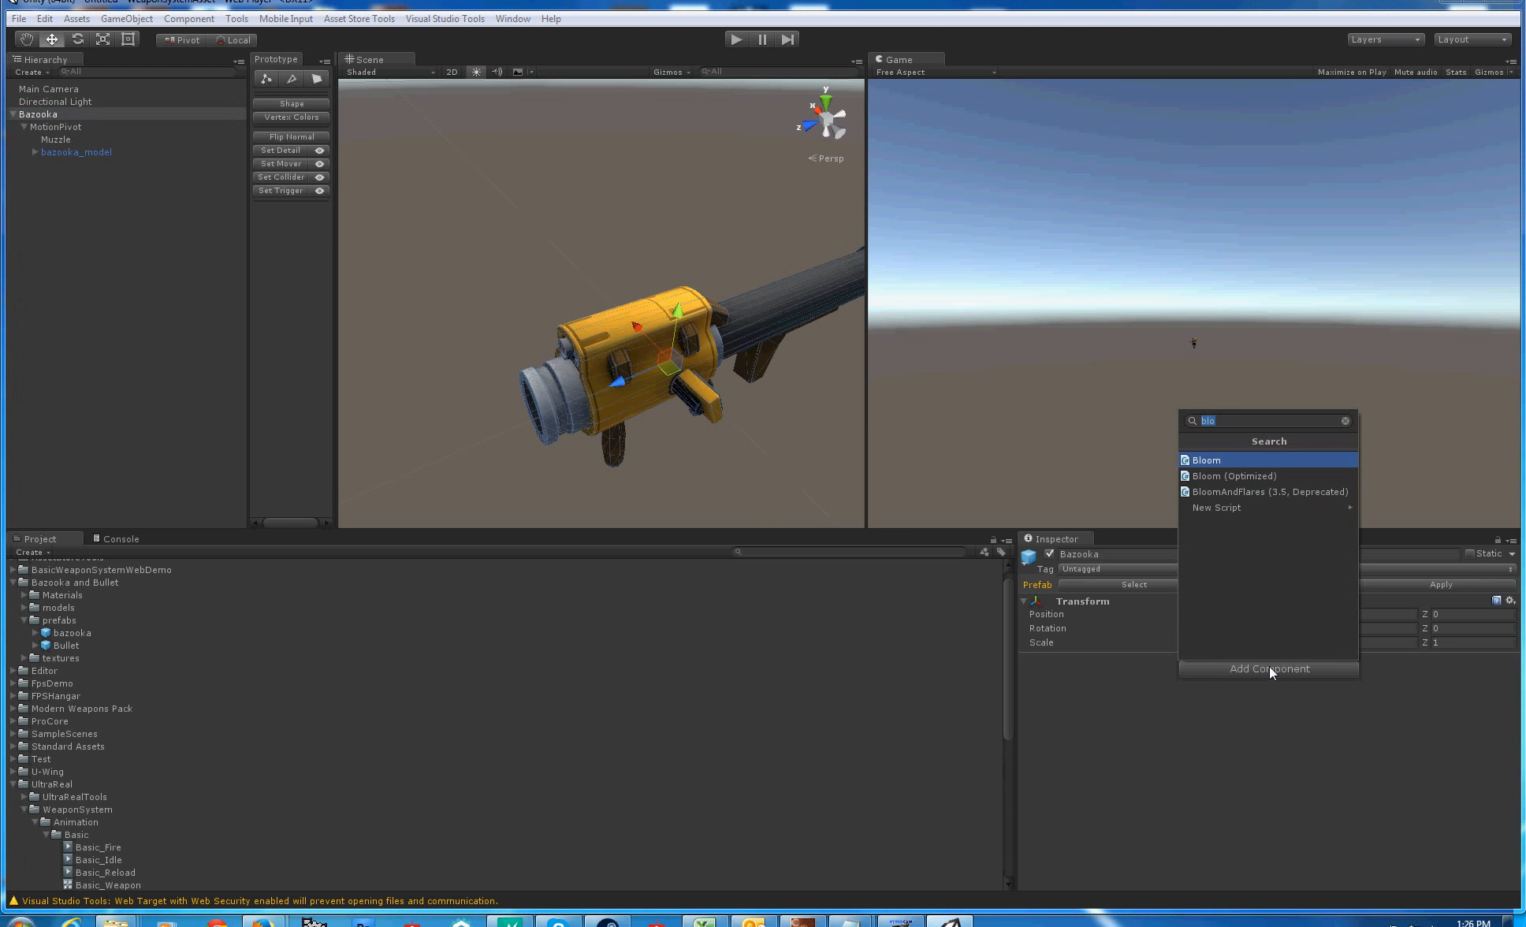
{"action": "type", "text": "masi"}
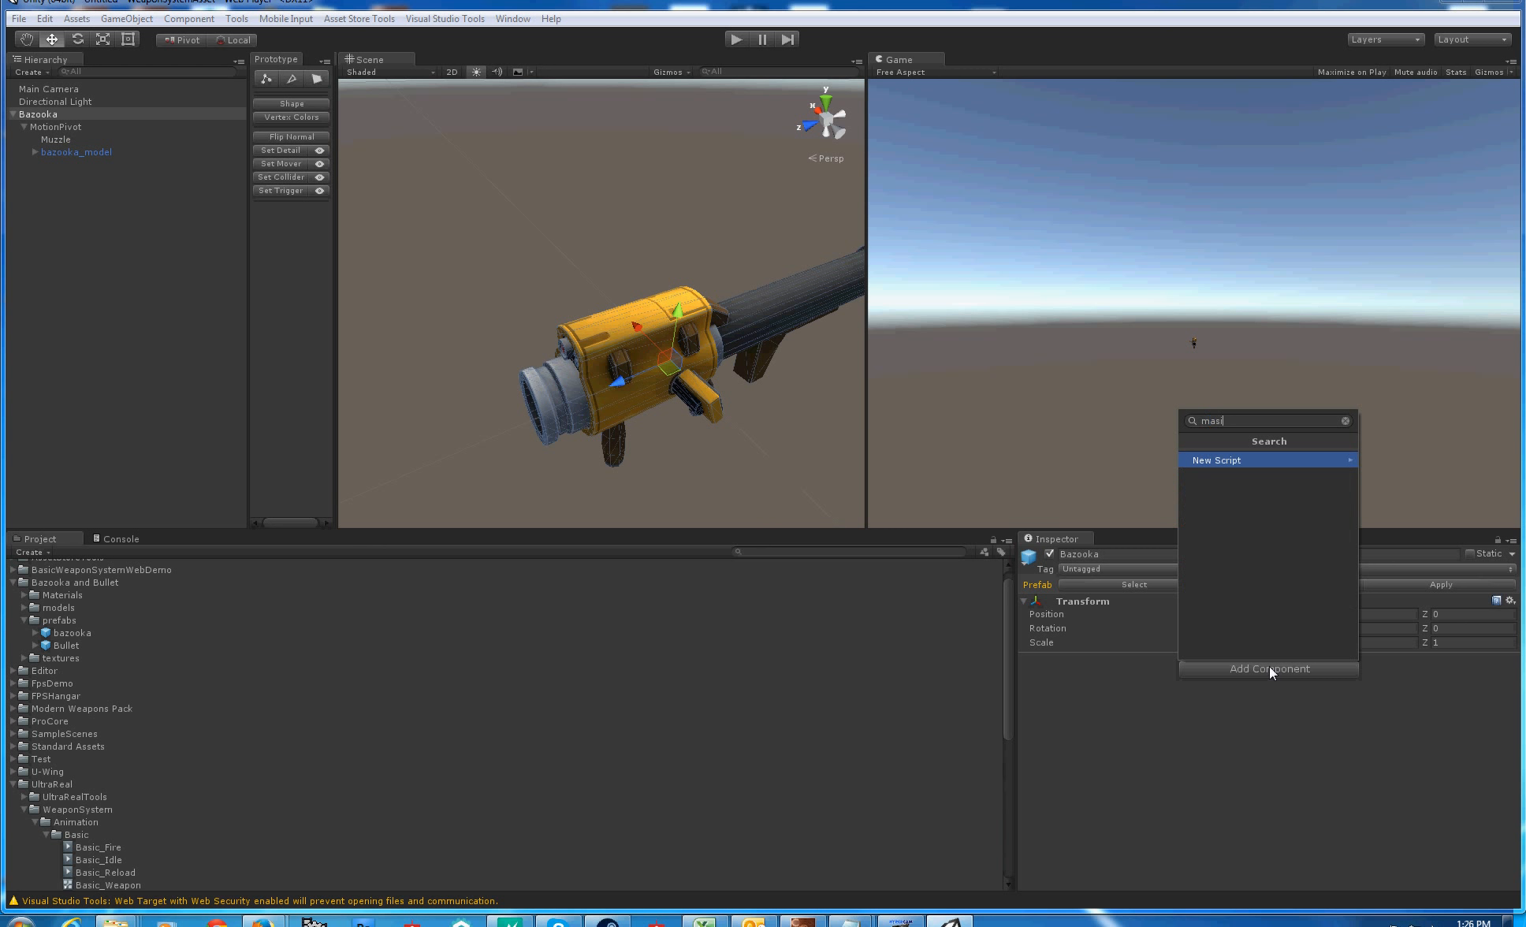
{"action": "key", "text": "BackSpace"}
{"action": "key", "text": "BackSpace"}
{"action": "type", "text": "bak"}
{"action": "key", "text": "BackSpace"}
{"action": "type", "text": "s"}
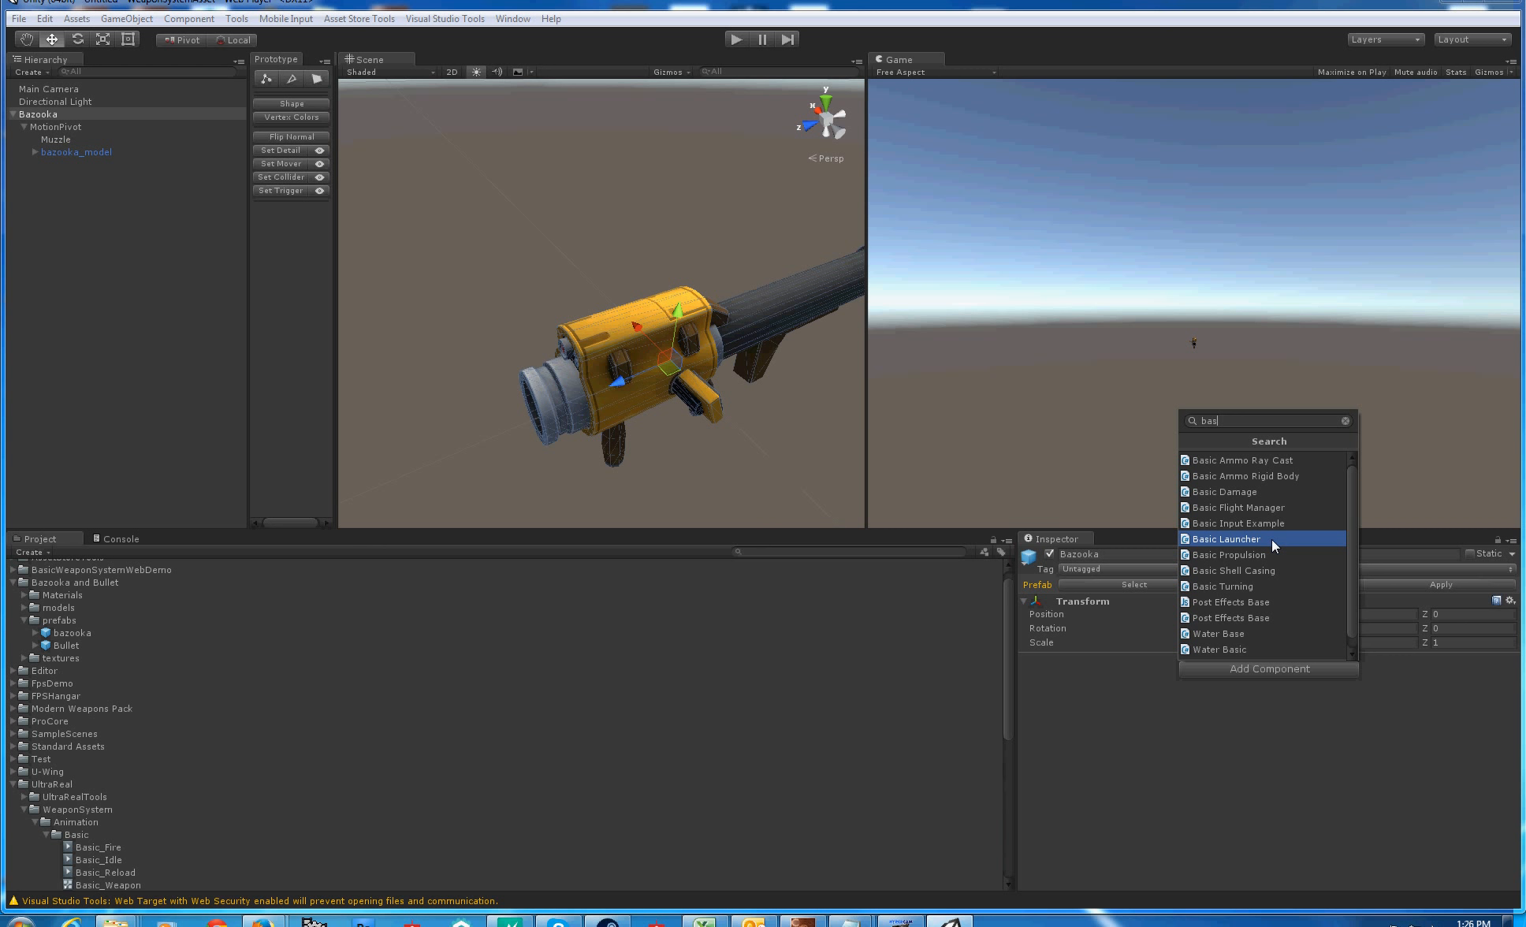
{"action": "type", "text": "ic"}
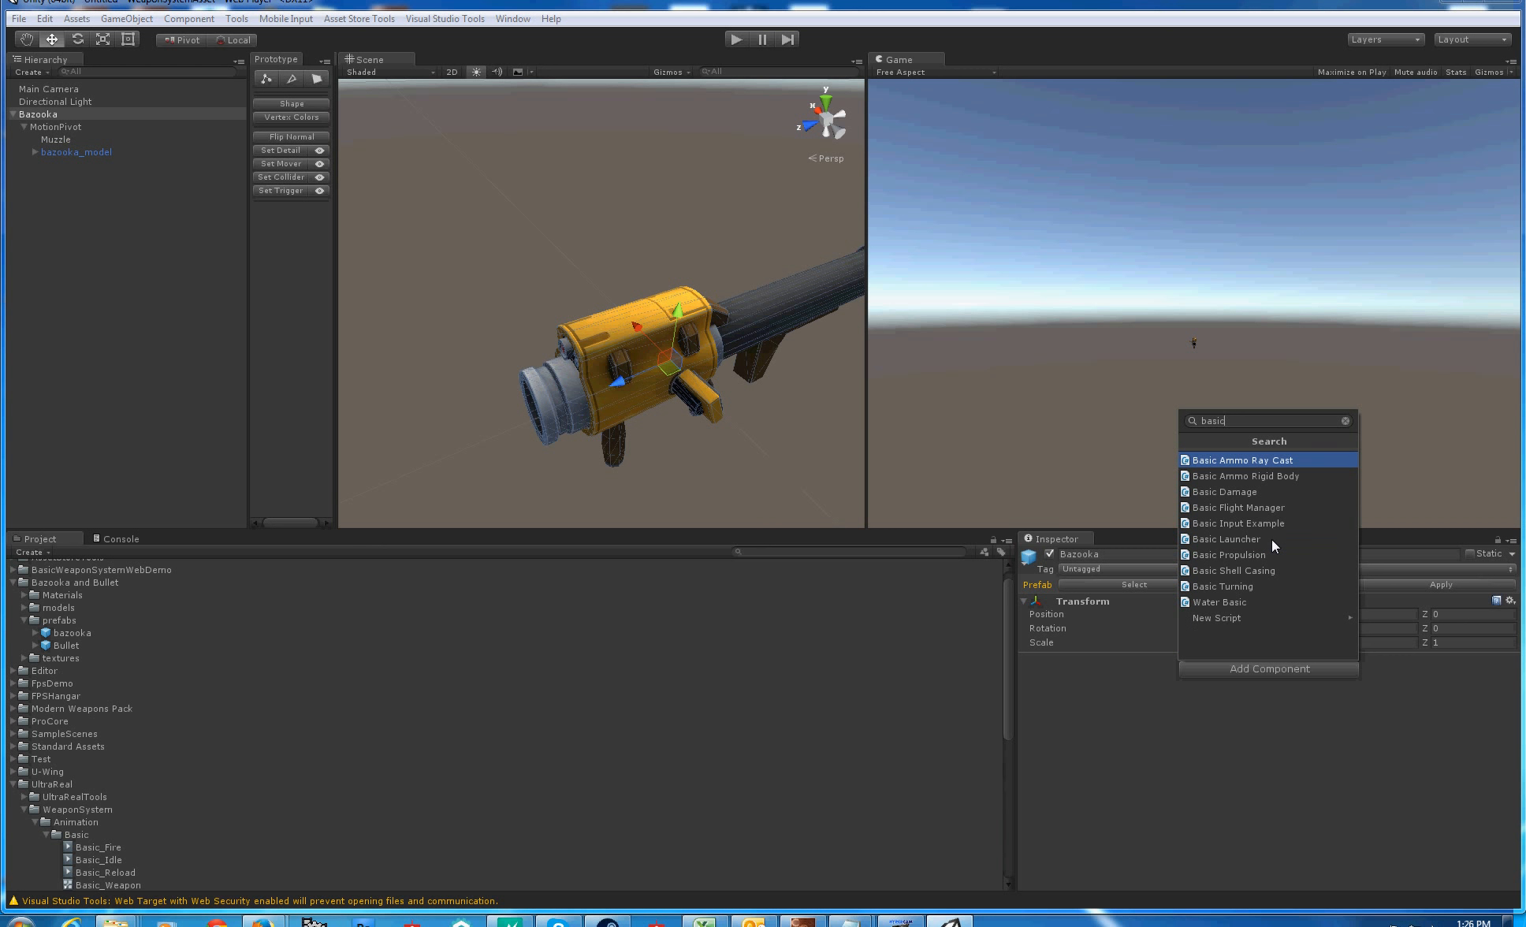
{"action": "type", "text": "la"}
{"action": "key", "text": "Return"}
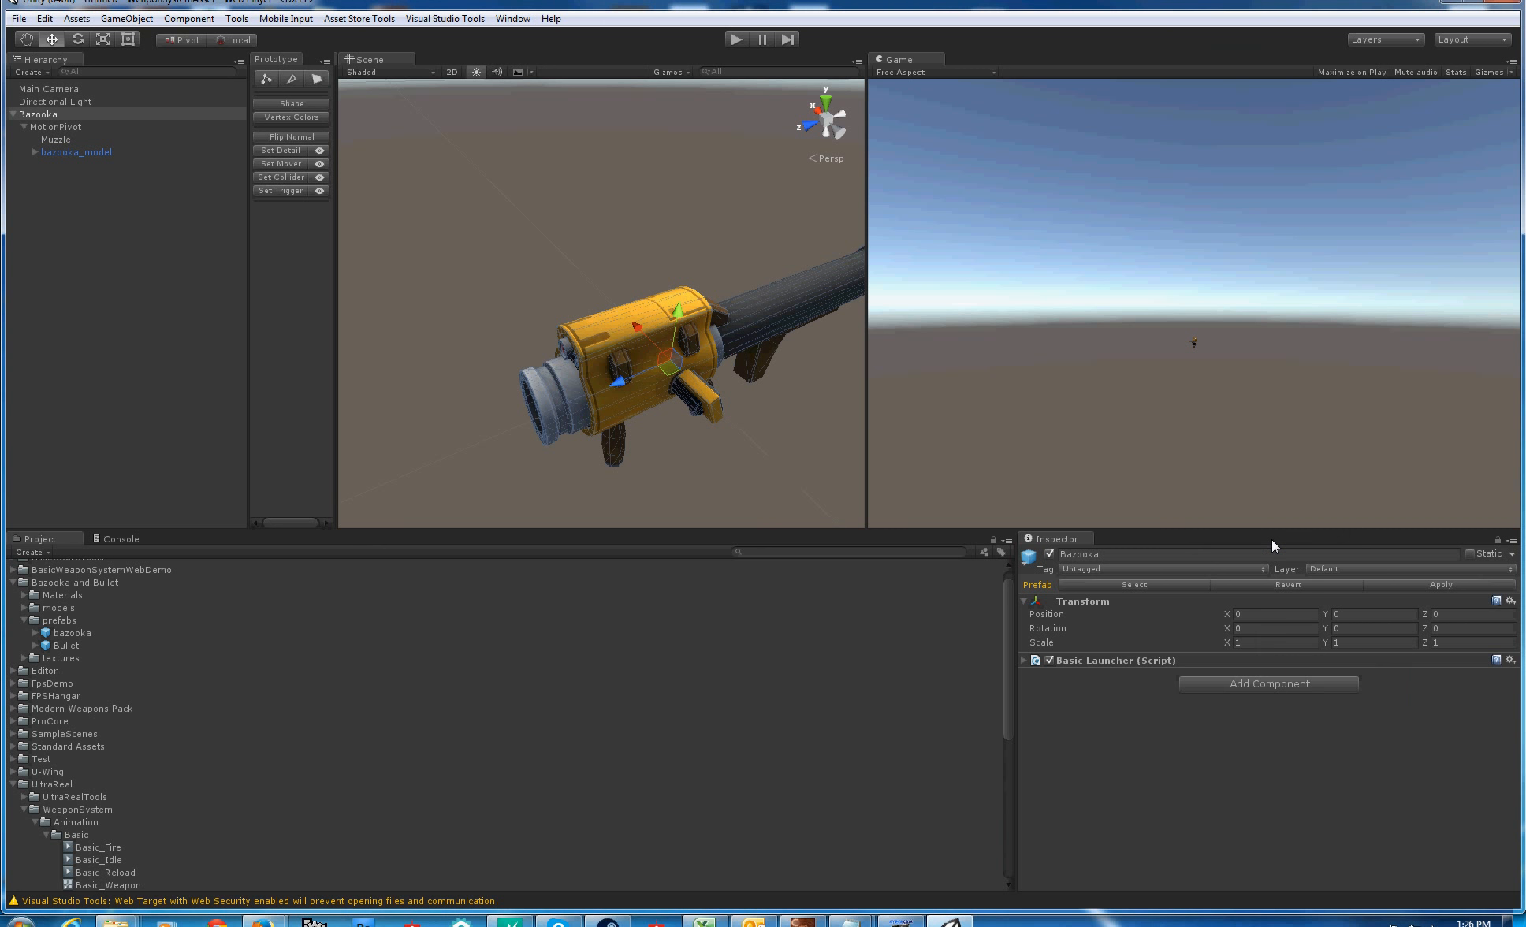
{"action": "left_click", "coordinate": [1024, 661]}
{"action": "scroll", "coordinate": [1088, 709], "scroll_direction": "down", "scroll_amount": 2}
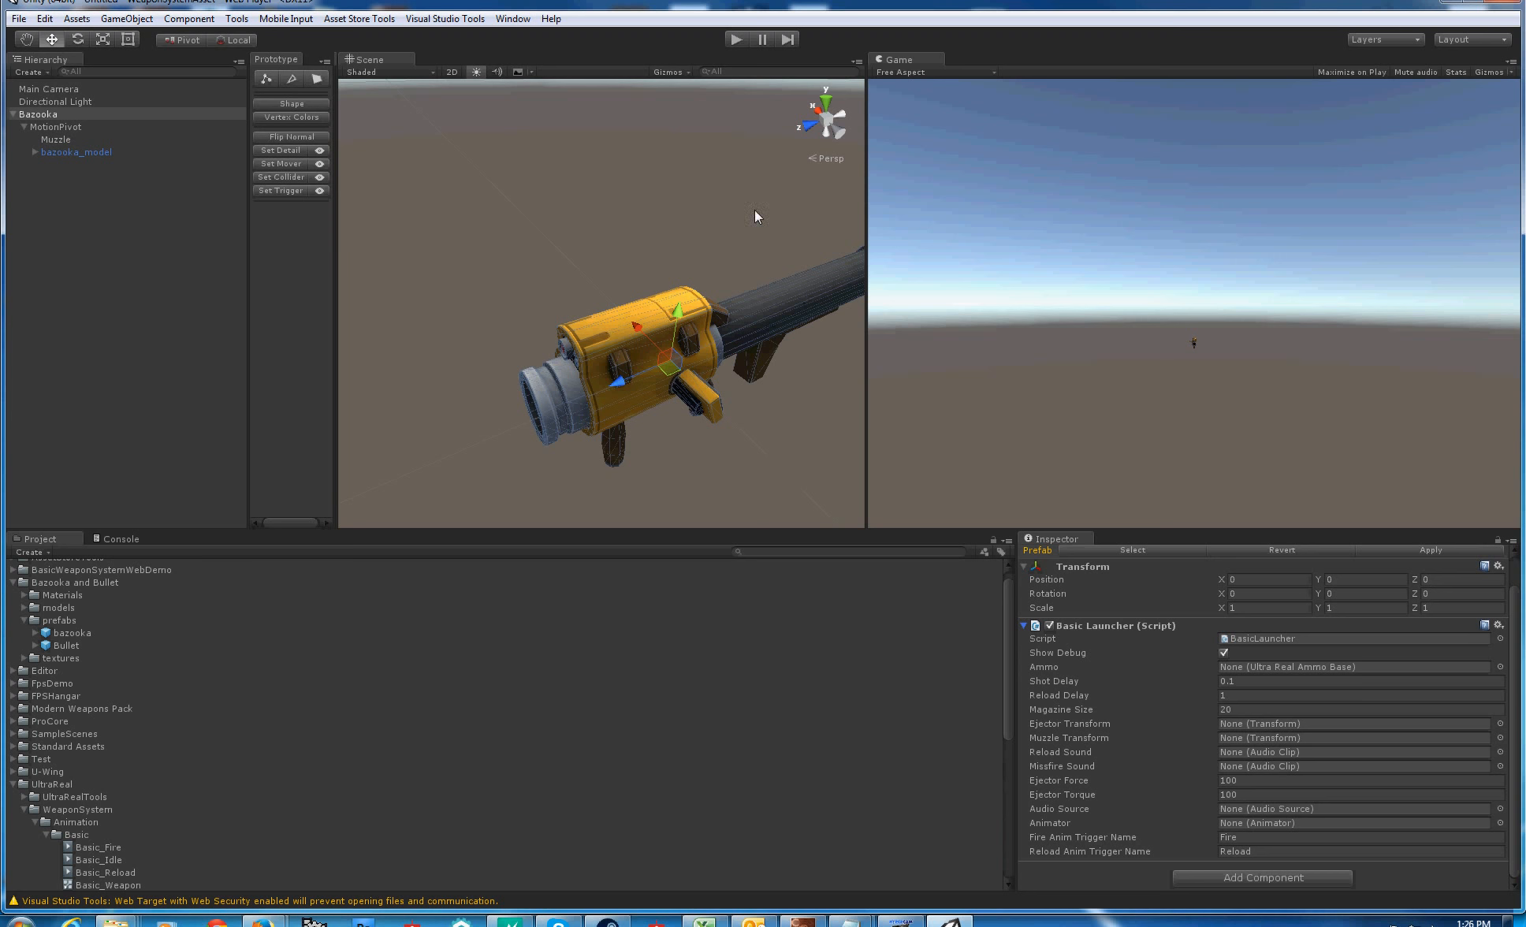
Run the scene to check the Basic Launcher and the console messages, stop playing and clear the console
{"action": "left_click", "coordinate": [736, 39]}
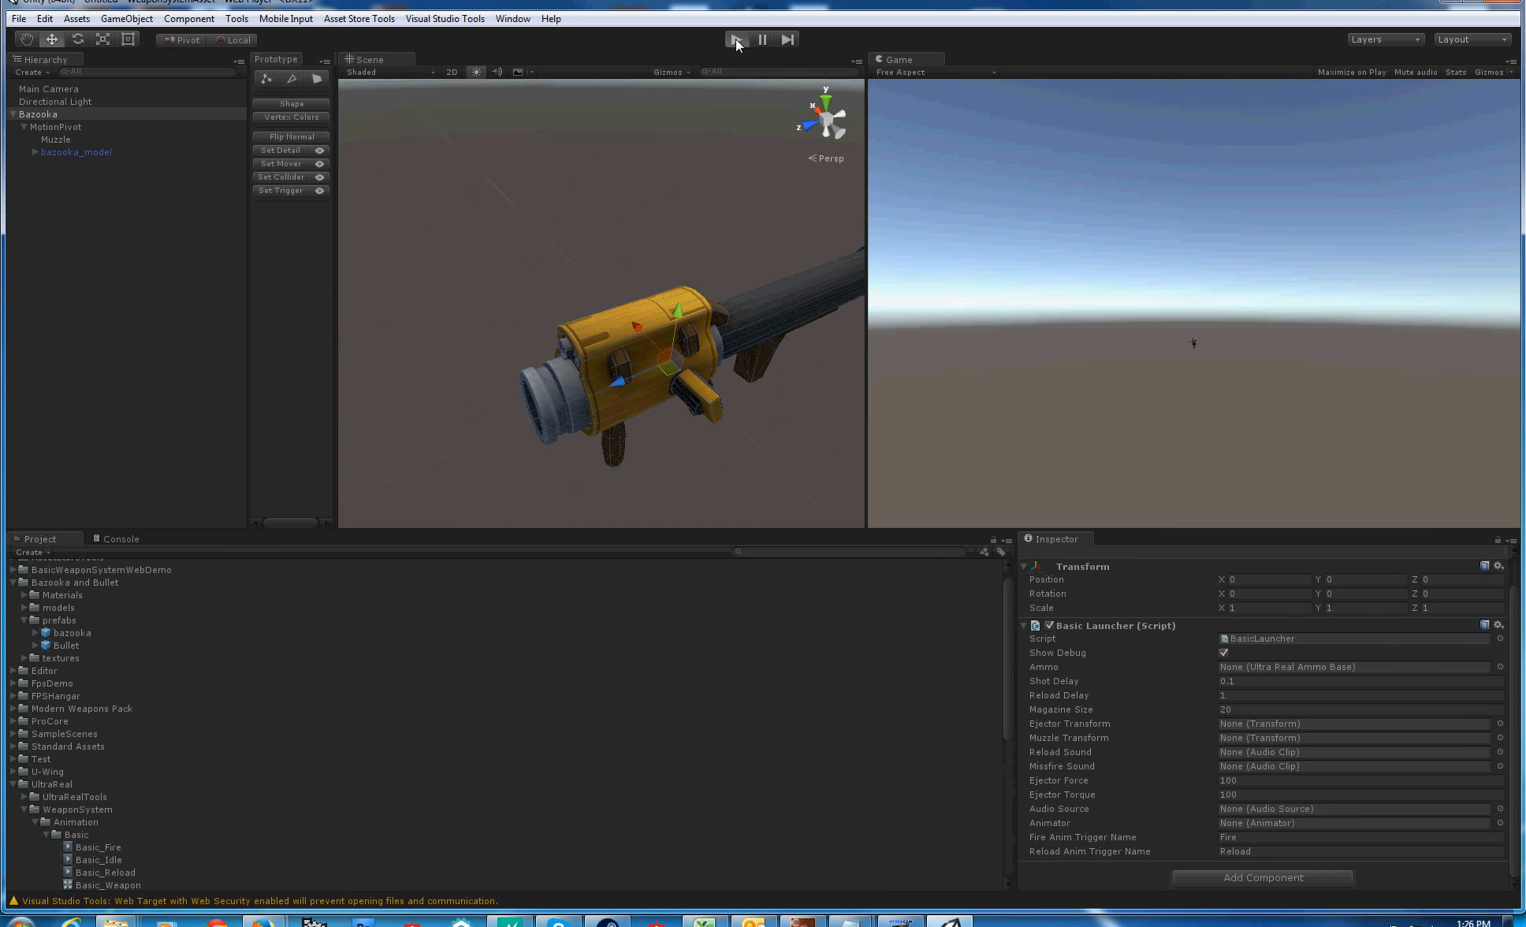
{"action": "left_click", "coordinate": [121, 538]}
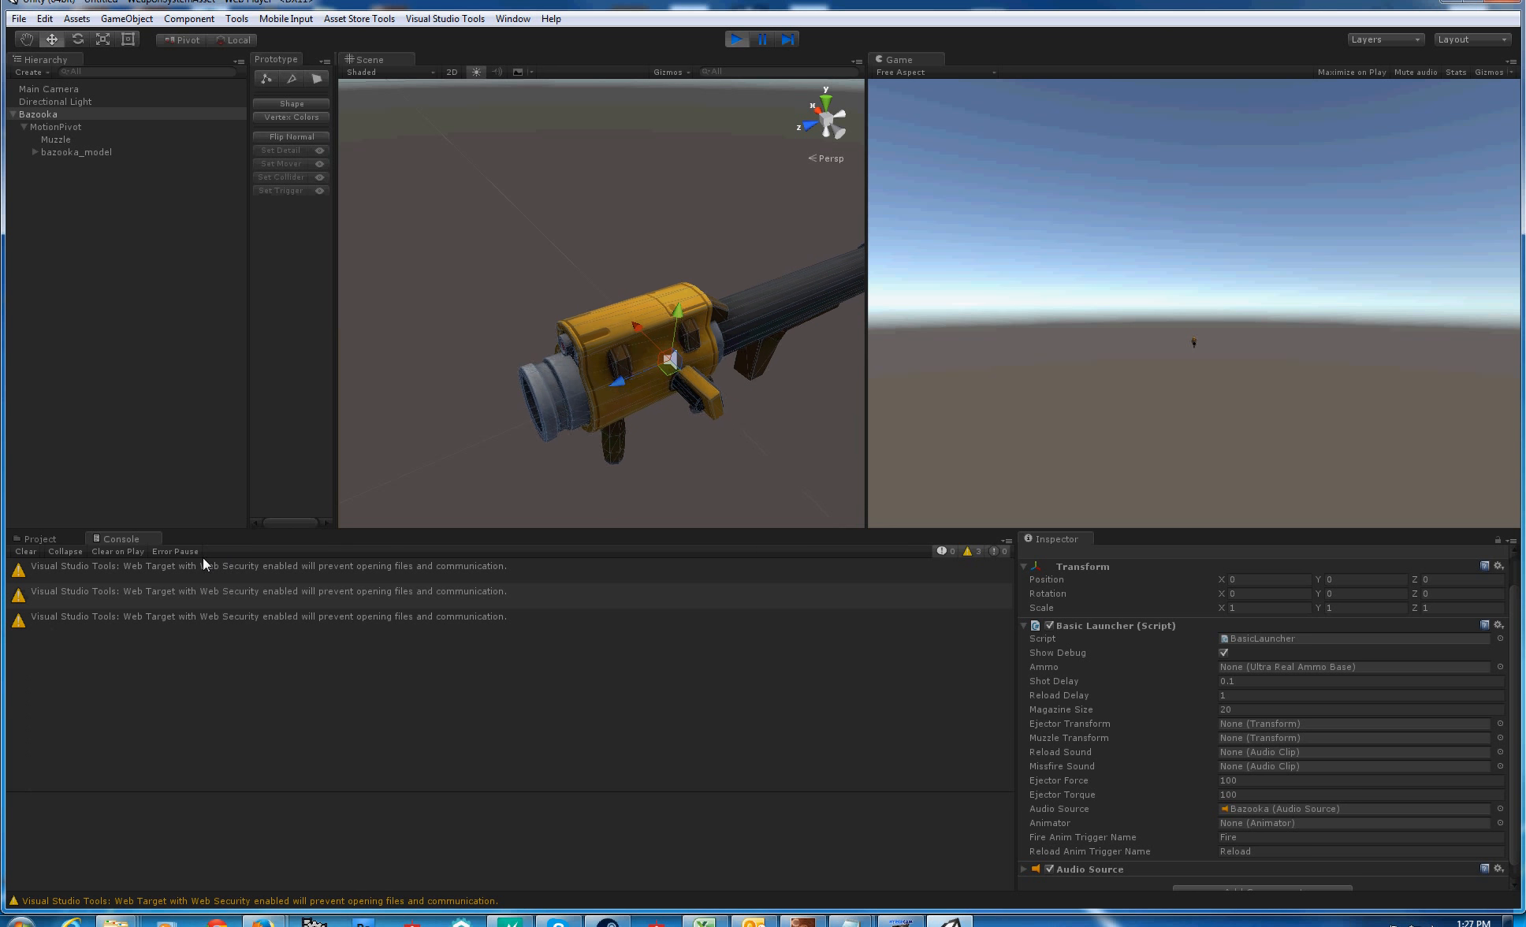
{"action": "left_click", "coordinate": [739, 37]}
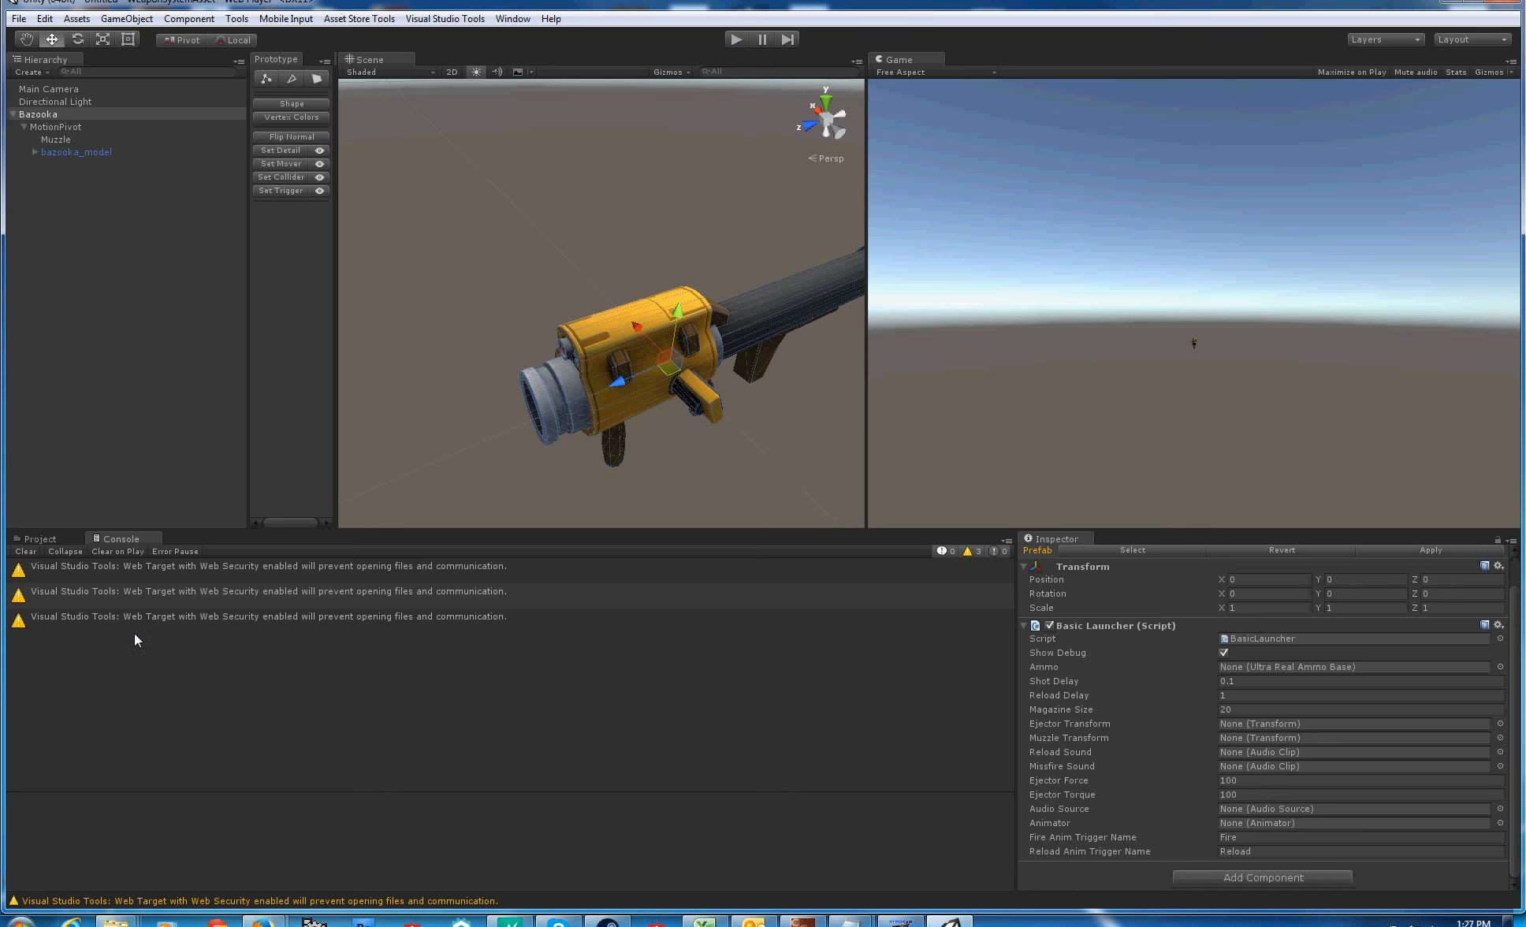
{"action": "left_click", "coordinate": [26, 551]}
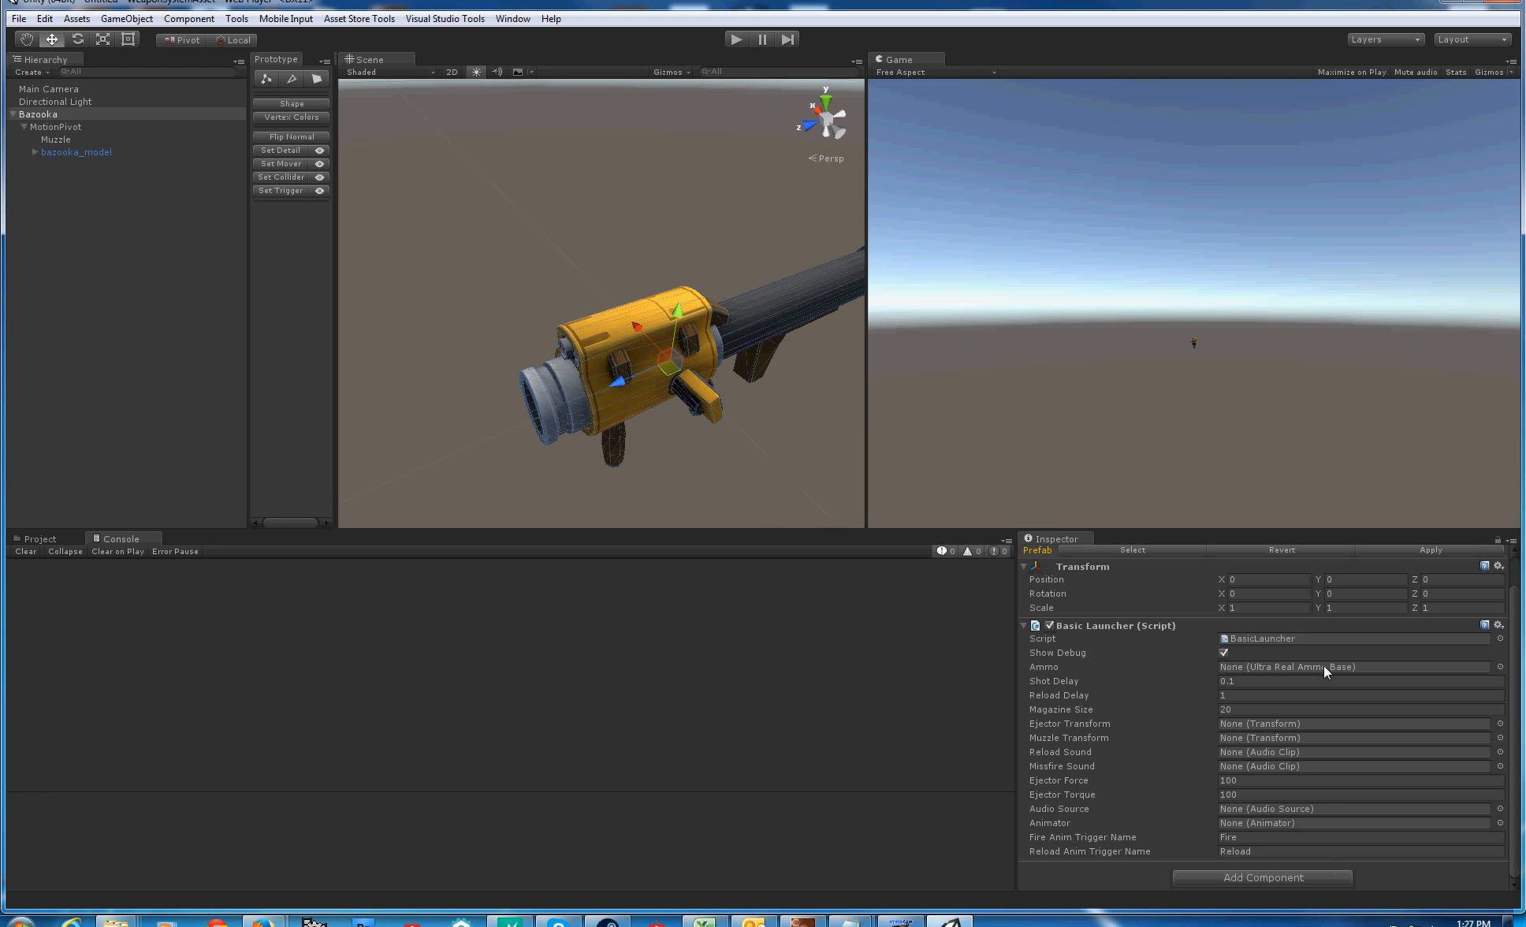
Assign the TracerBulletAmmo prefab from the Prefabs/Ammo folder as the launcher's Ammo and the Muzzle object as its Muzzle Transform
{"action": "left_click", "coordinate": [38, 538]}
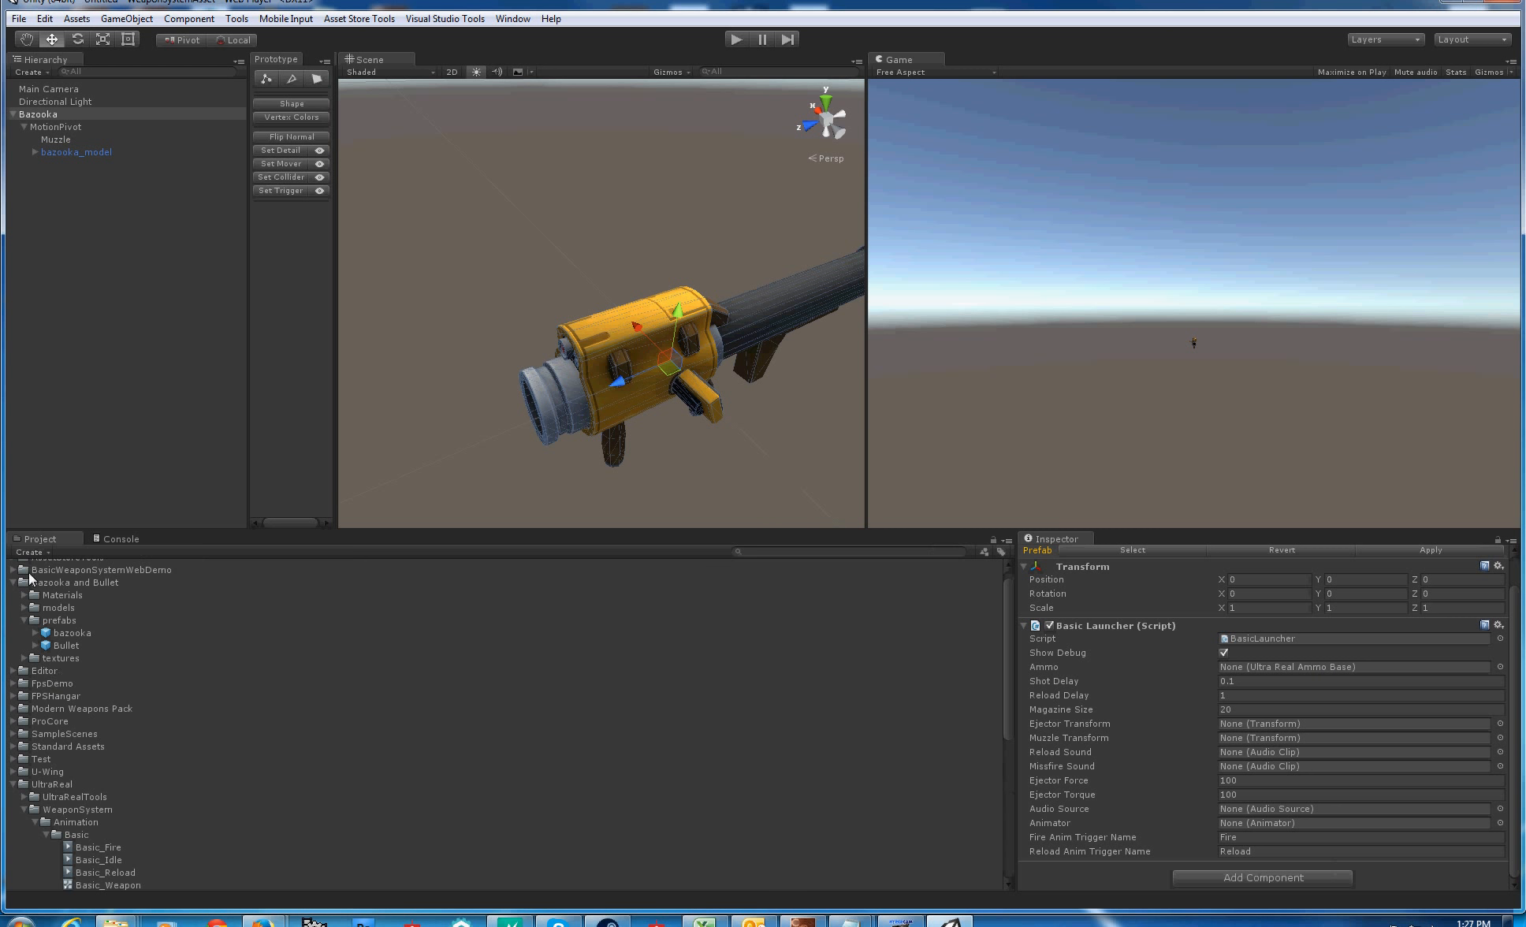
{"action": "scroll", "coordinate": [55, 666], "scroll_direction": "up", "scroll_amount": 1}
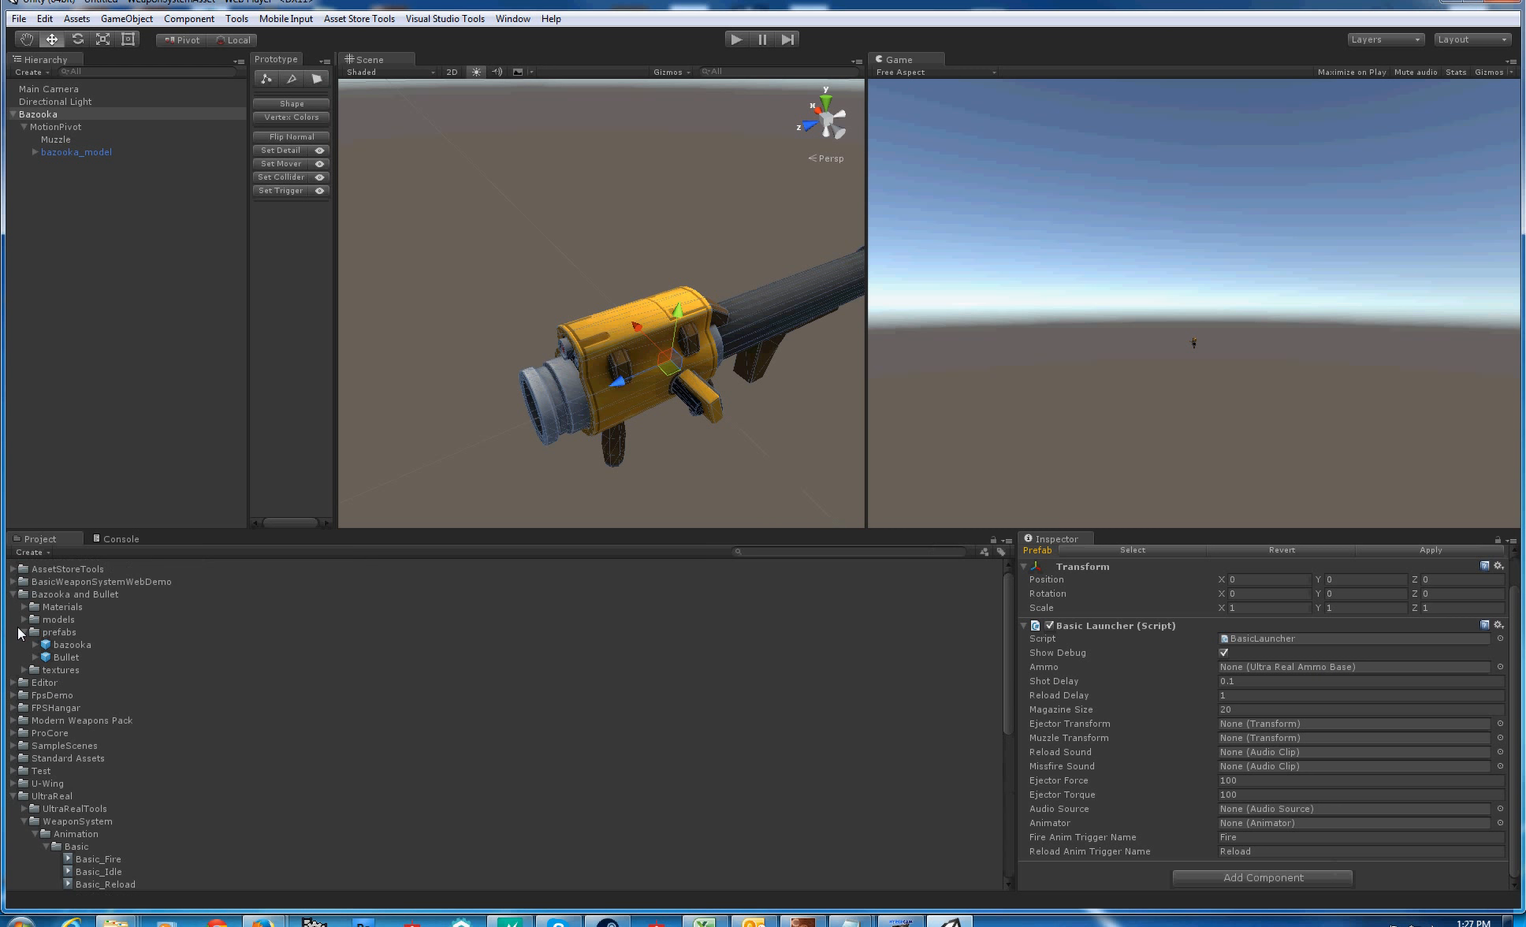
{"action": "left_click", "coordinate": [14, 595]}
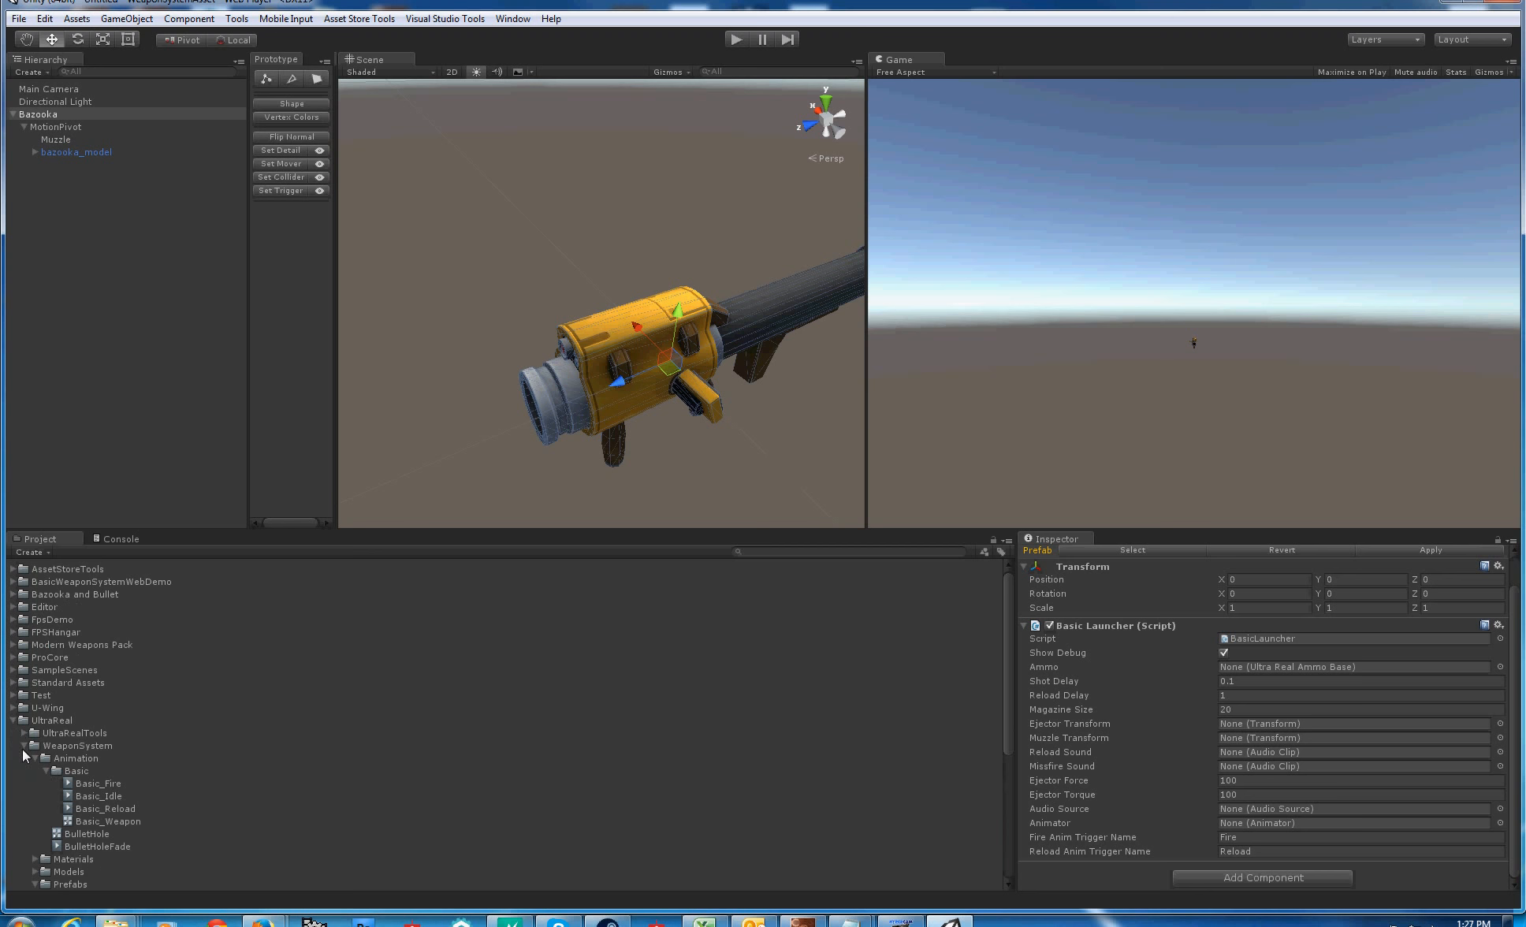
{"action": "scroll", "coordinate": [26, 751], "scroll_direction": "down", "scroll_amount": 4}
{"action": "left_click", "coordinate": [36, 664]}
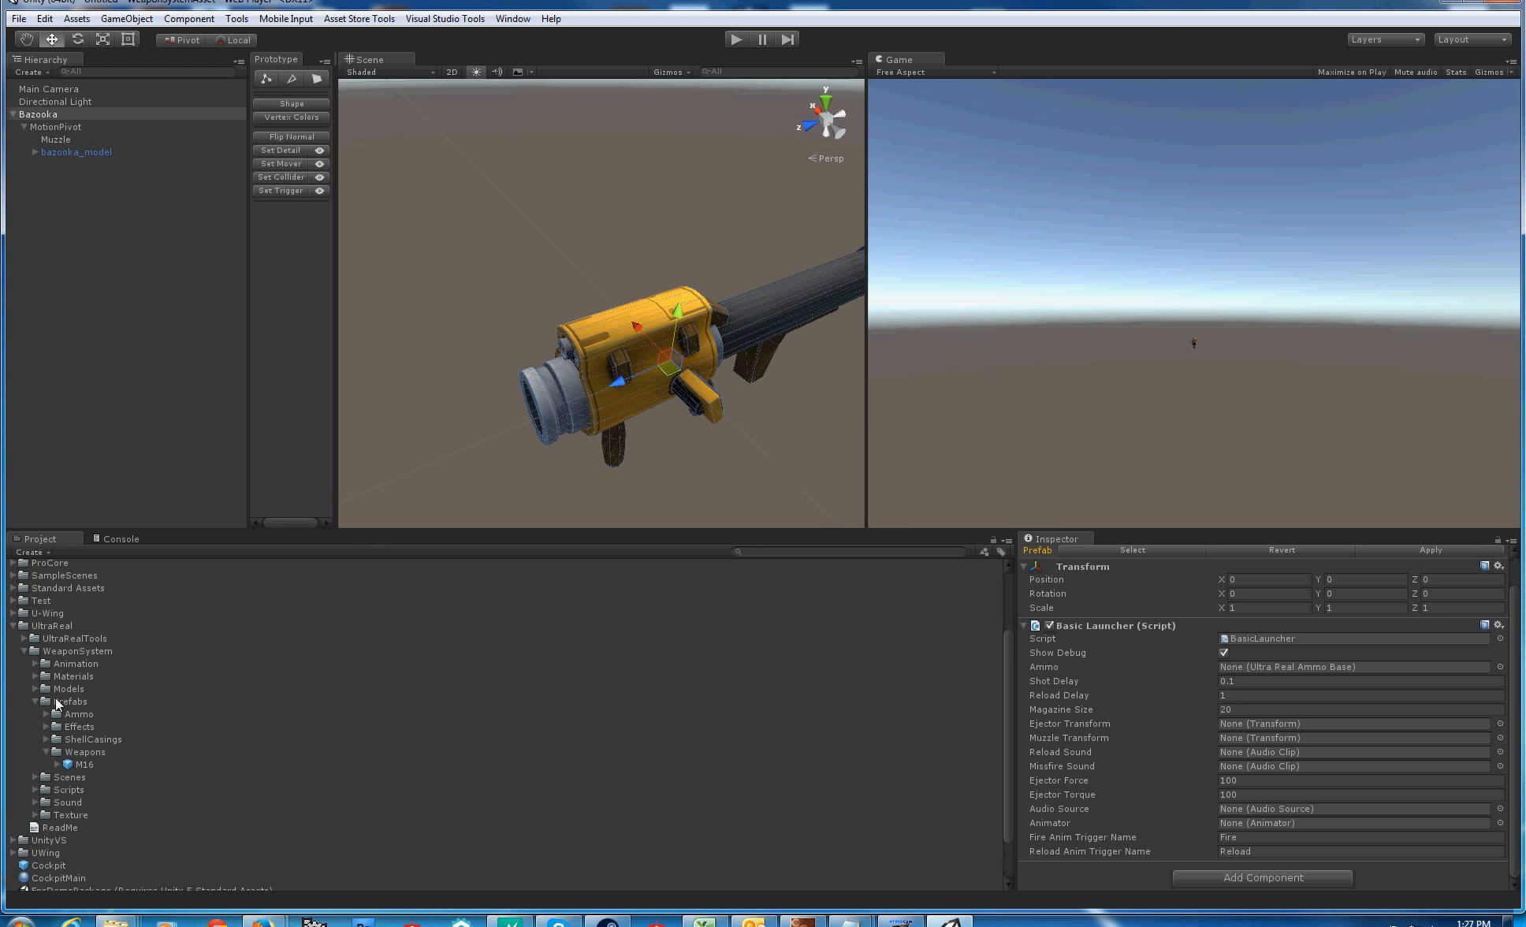
{"action": "left_click", "coordinate": [44, 714]}
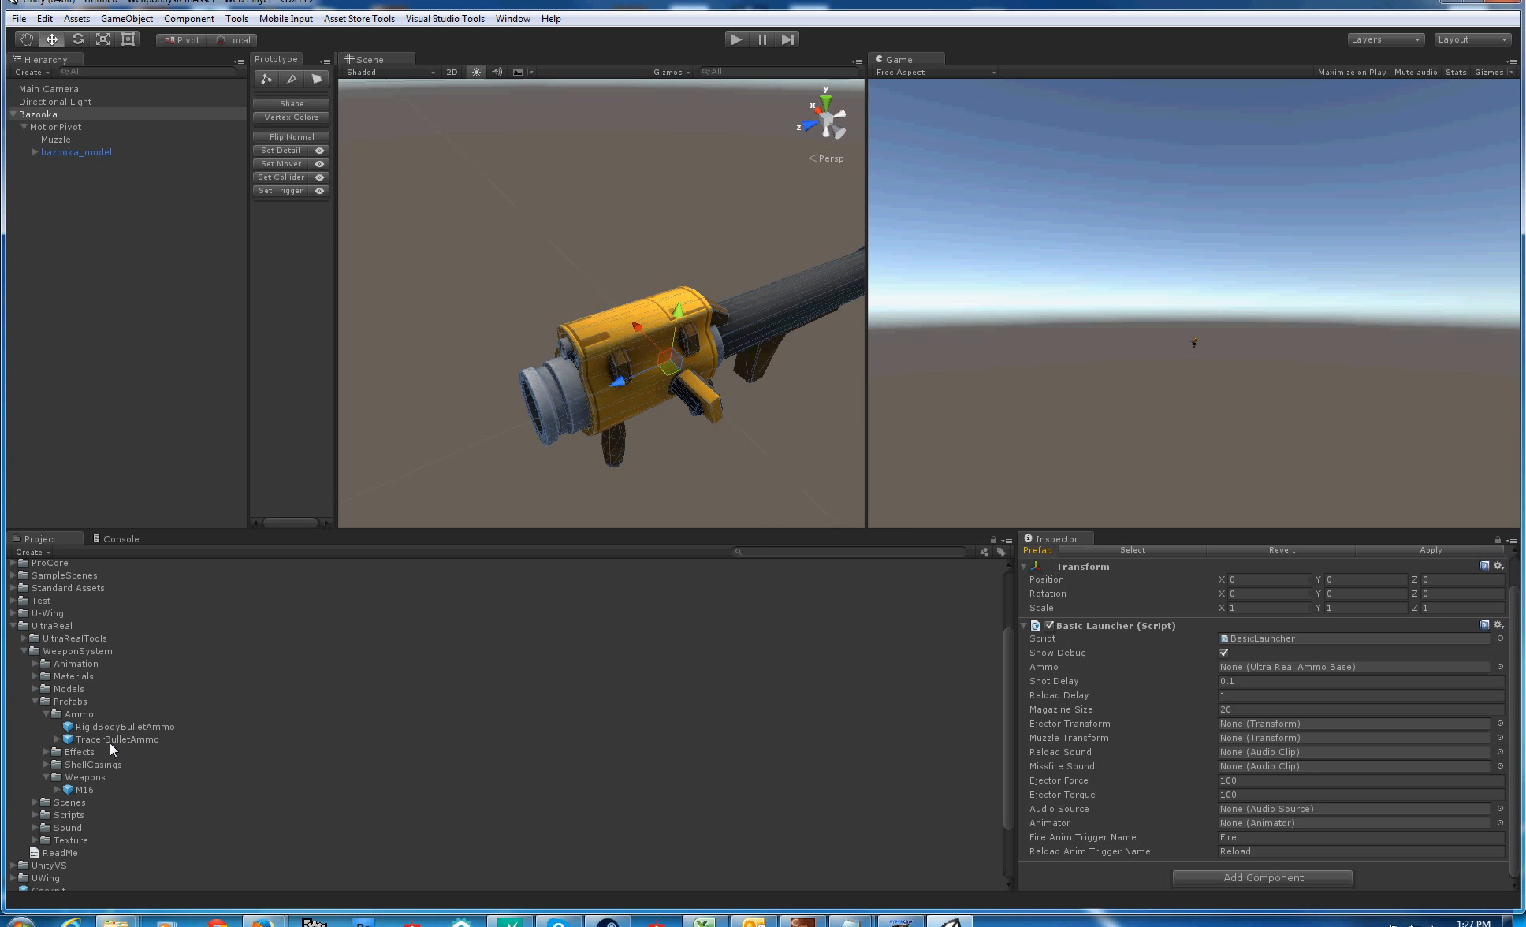
{"action": "left_click_drag", "start_coordinate": [109, 742], "coordinate": [1262, 672]}
{"action": "left_click_drag", "start_coordinate": [67, 140], "coordinate": [1251, 743]}
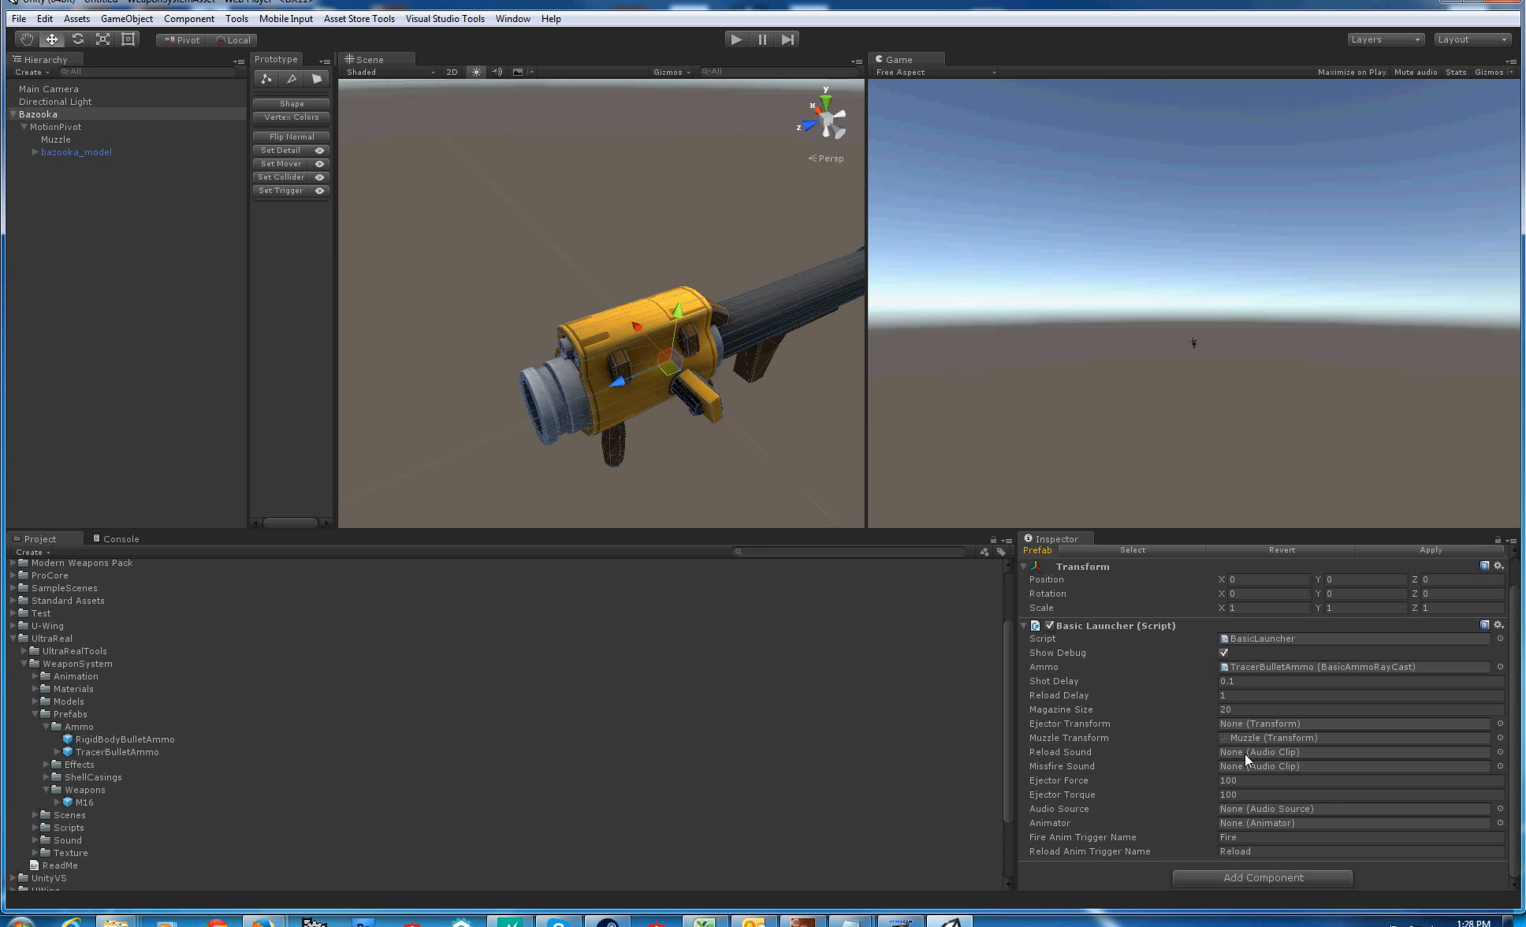
Set the Basic Launcher's Reload Sound to the M16_Cocking_Sound_01 audio clip
{"action": "left_click", "coordinate": [1499, 753]}
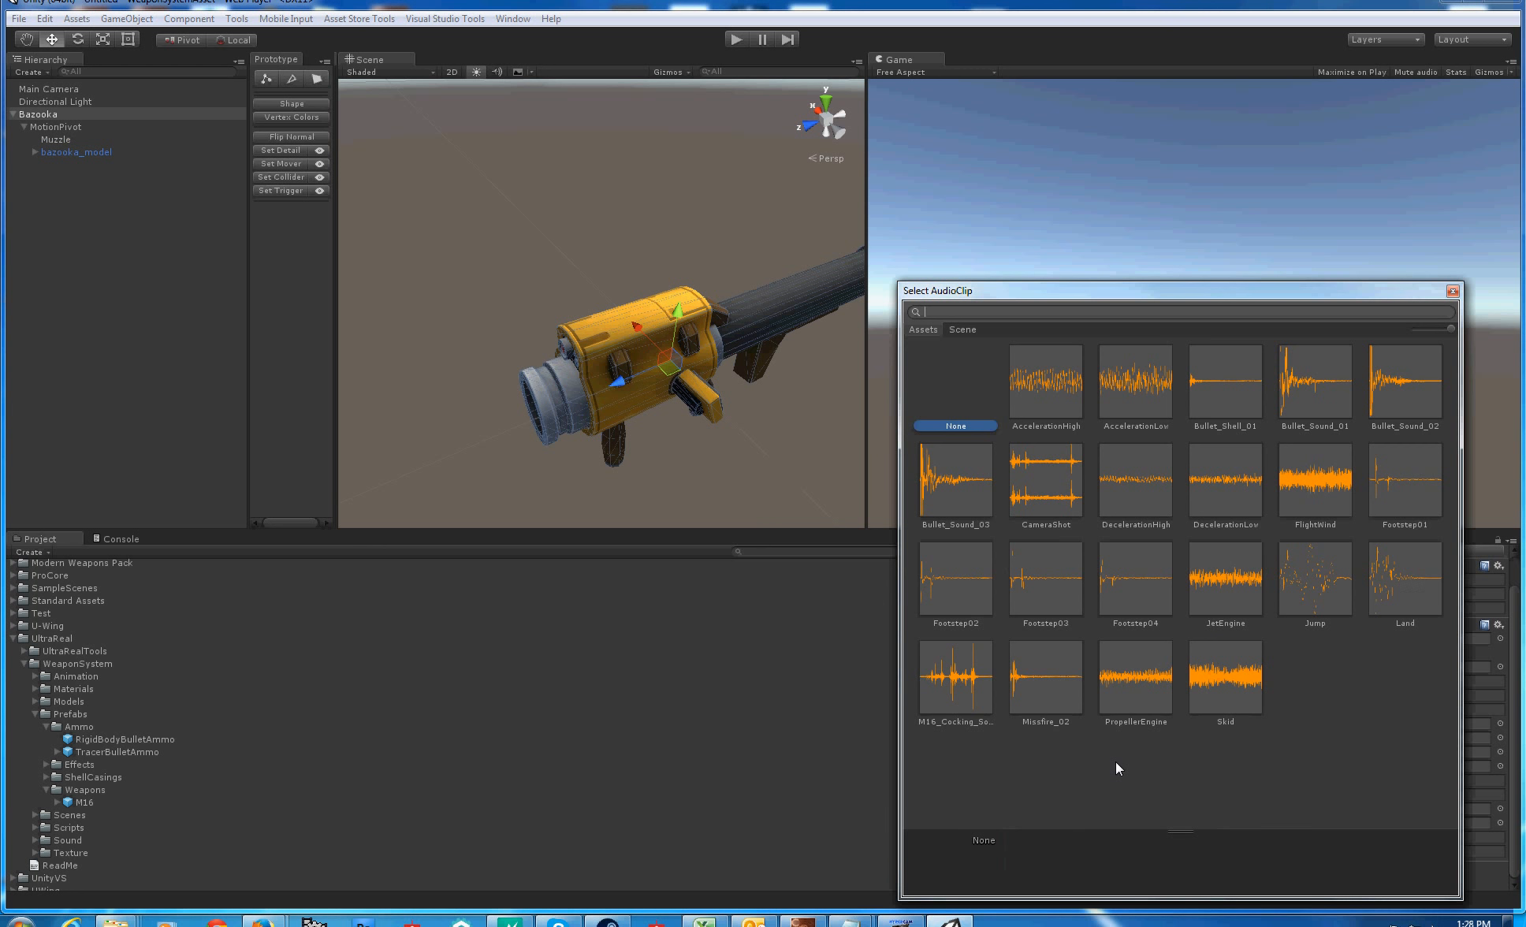
{"action": "type", "text": "coc"}
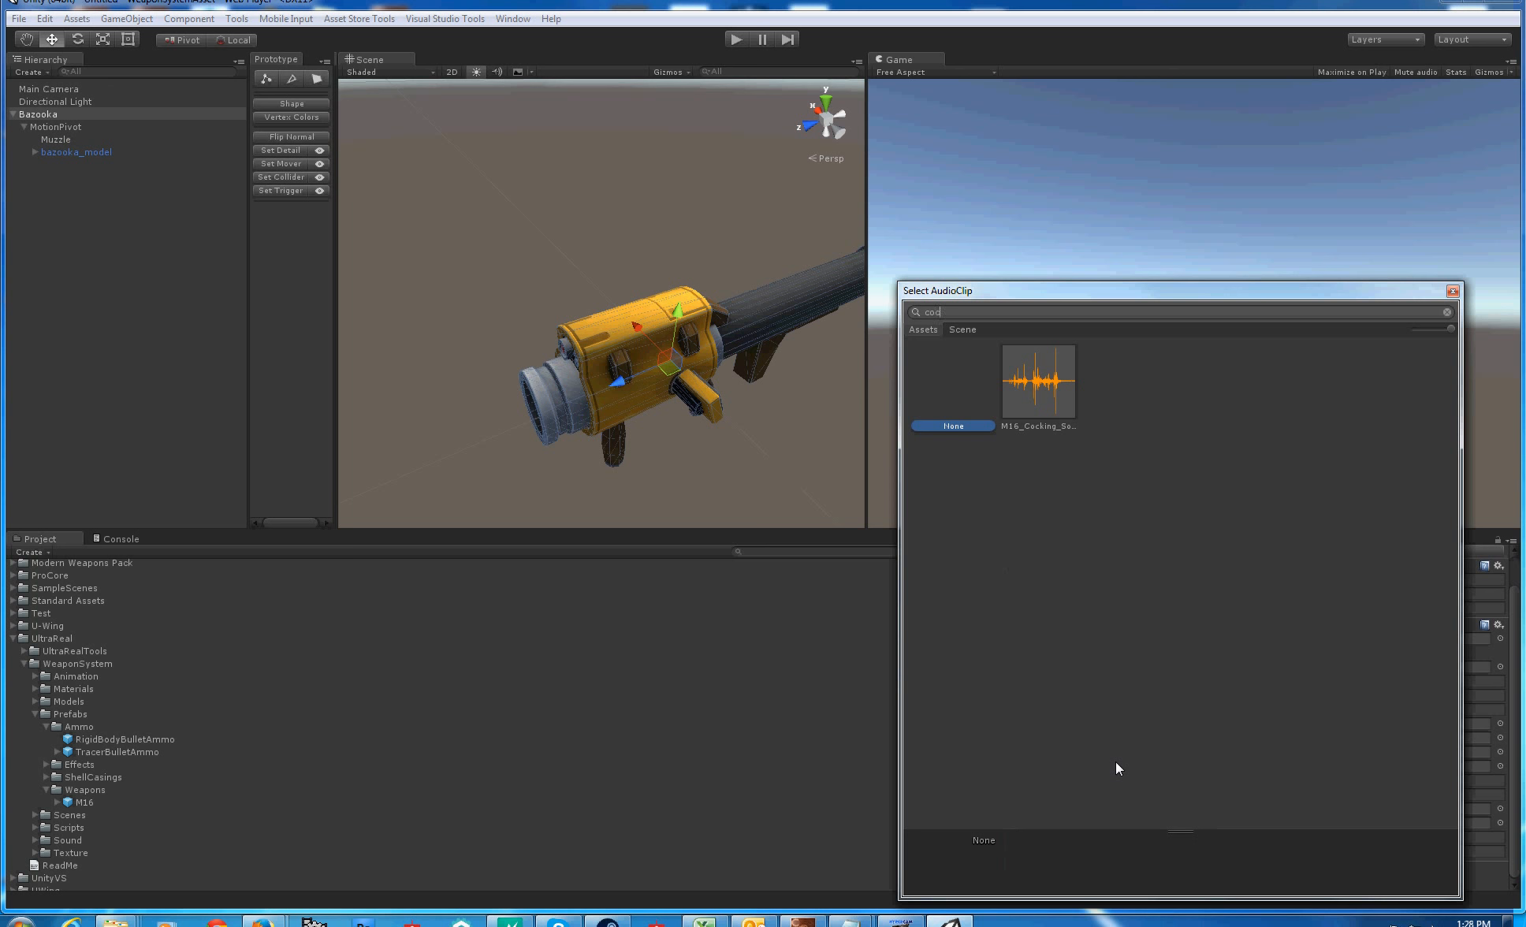
{"action": "type", "text": "king"}
{"action": "left_click", "coordinate": [1046, 376]}
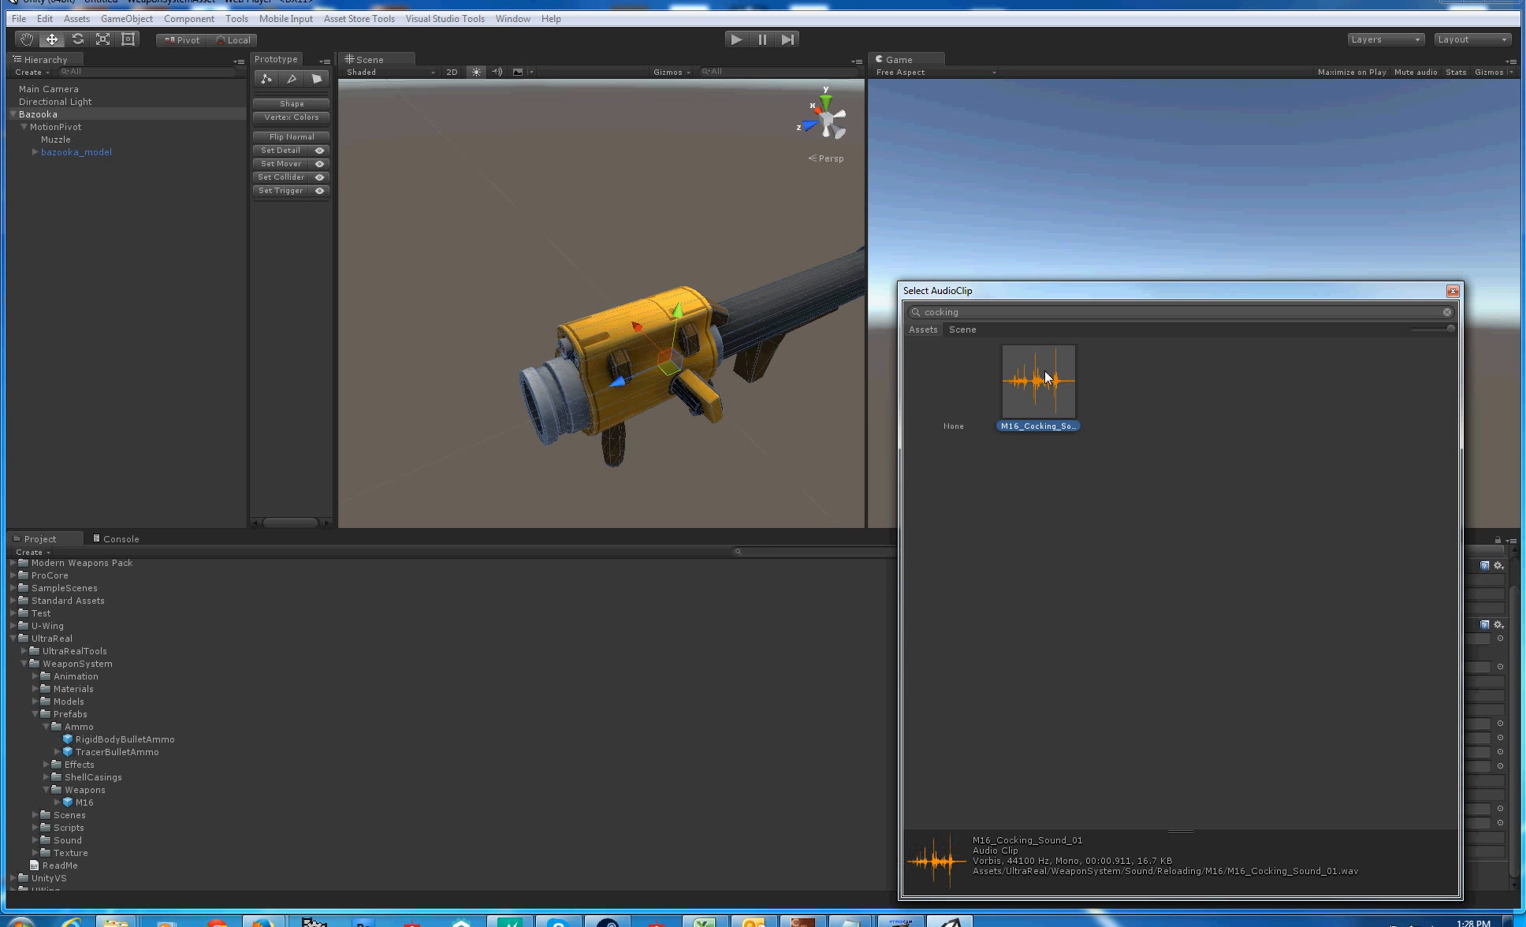
{"action": "left_click", "coordinate": [1452, 291]}
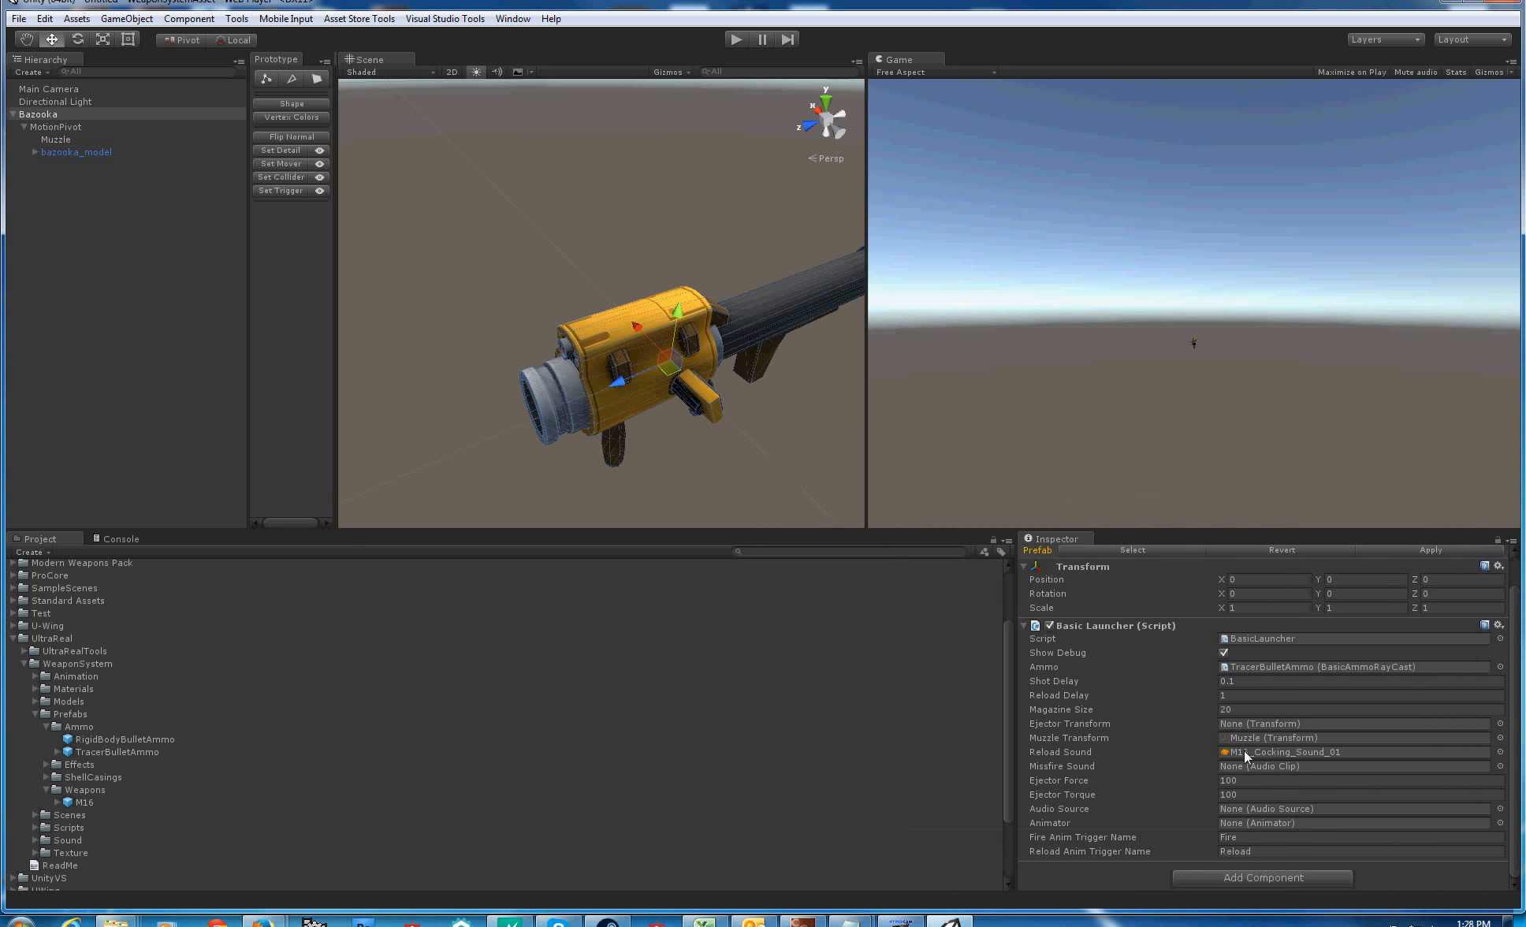
Set the Basic Launcher's Missfire Sound to the Missfire_02 audio clip
{"action": "left_click", "coordinate": [1500, 766]}
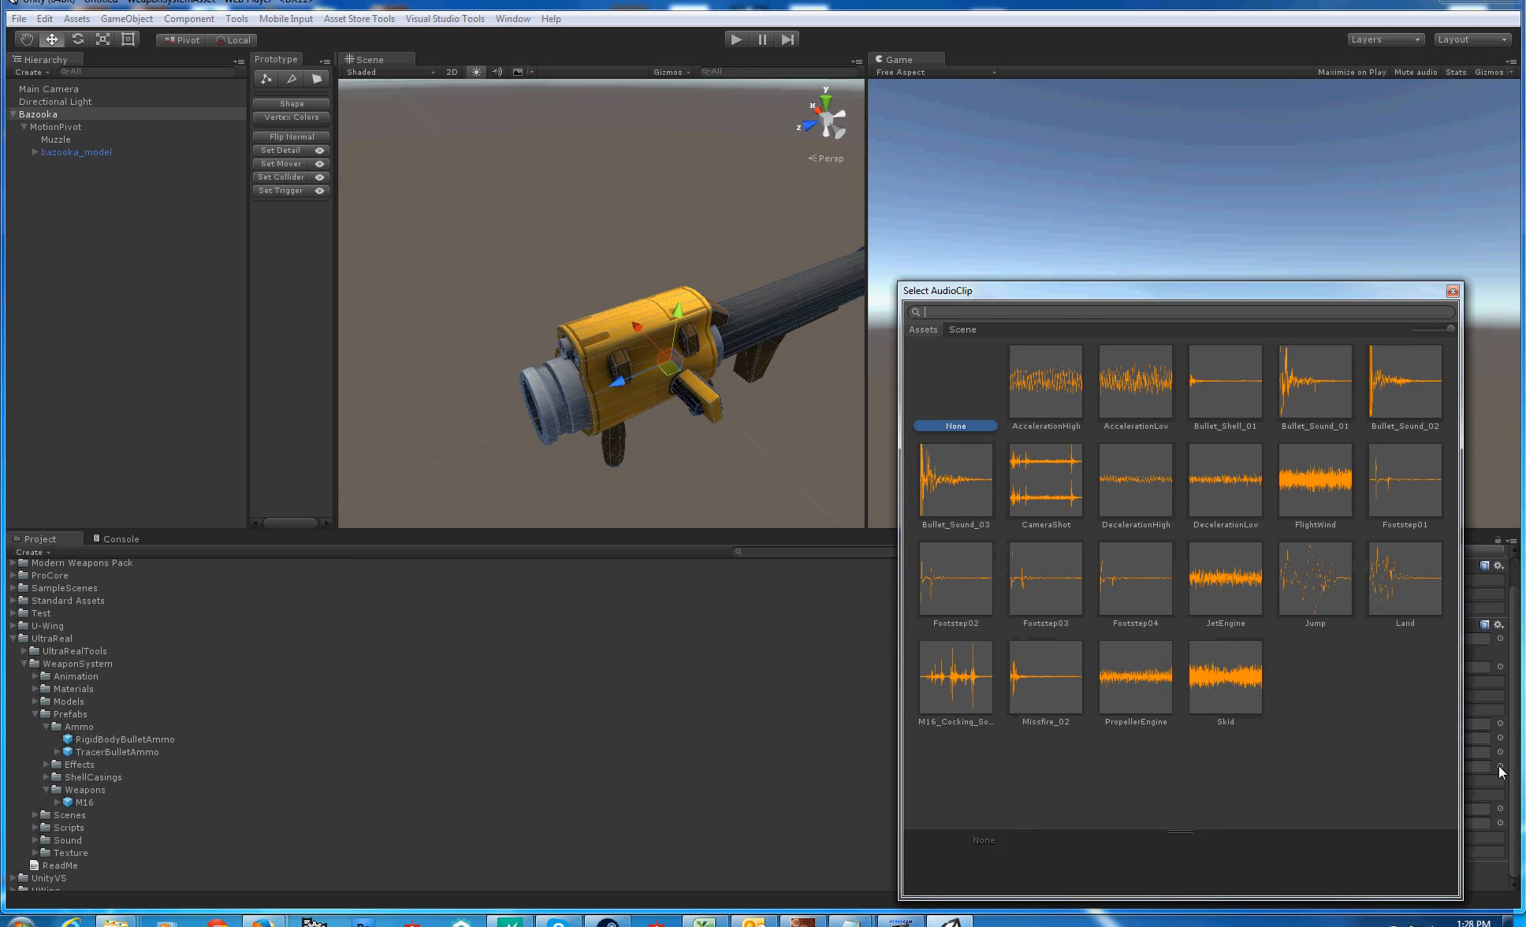
{"action": "type", "text": "miss"}
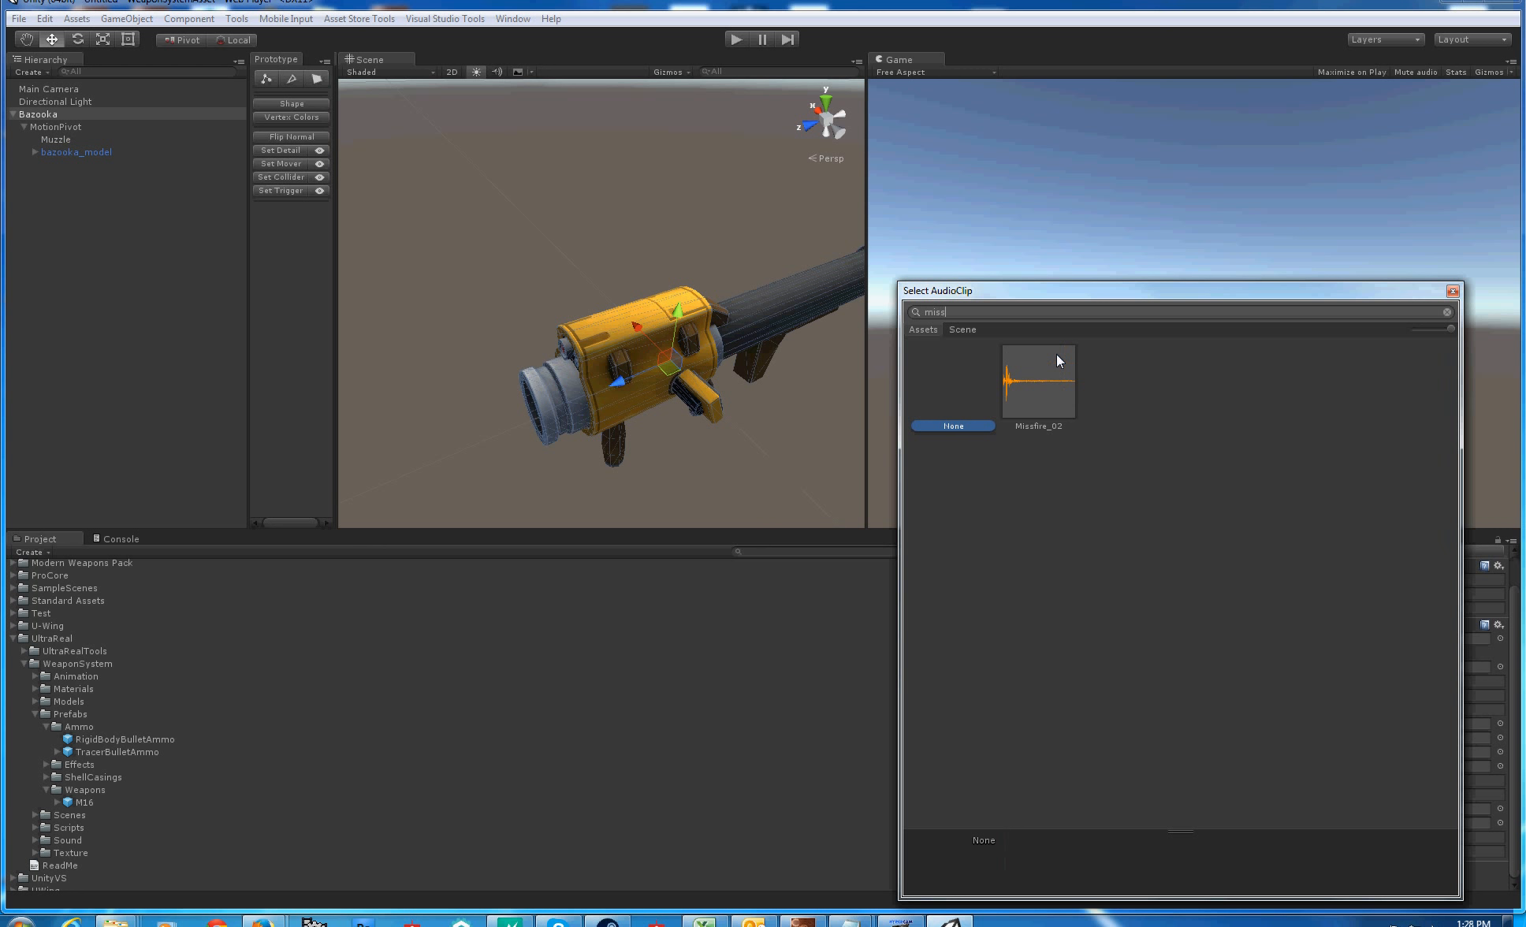
{"action": "left_click", "coordinate": [1056, 360]}
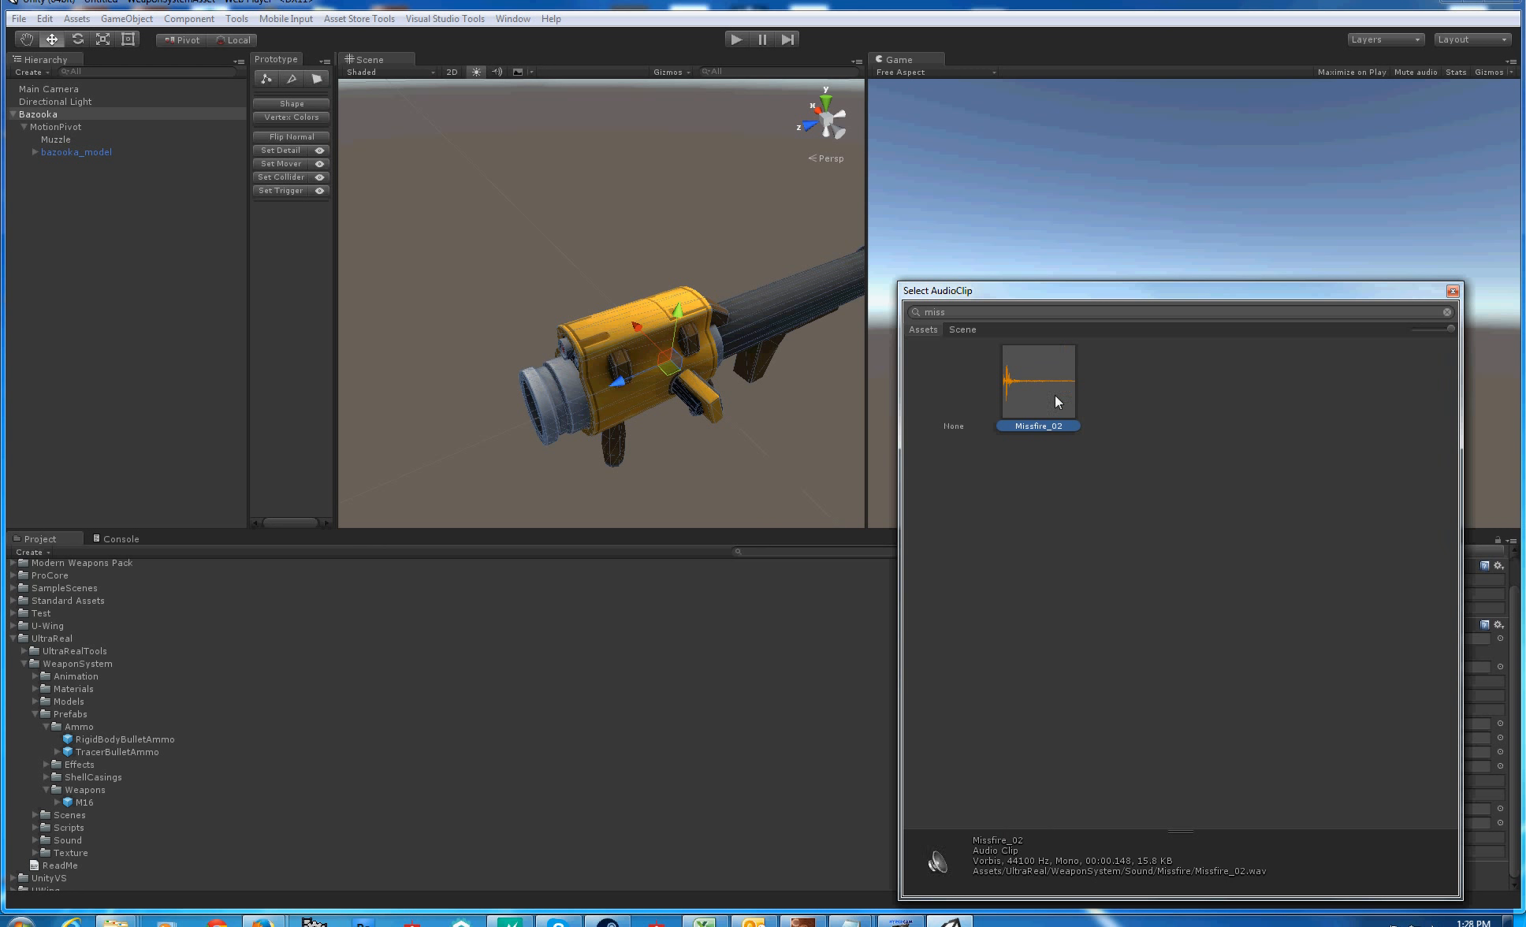
{"action": "left_click", "coordinate": [1453, 292]}
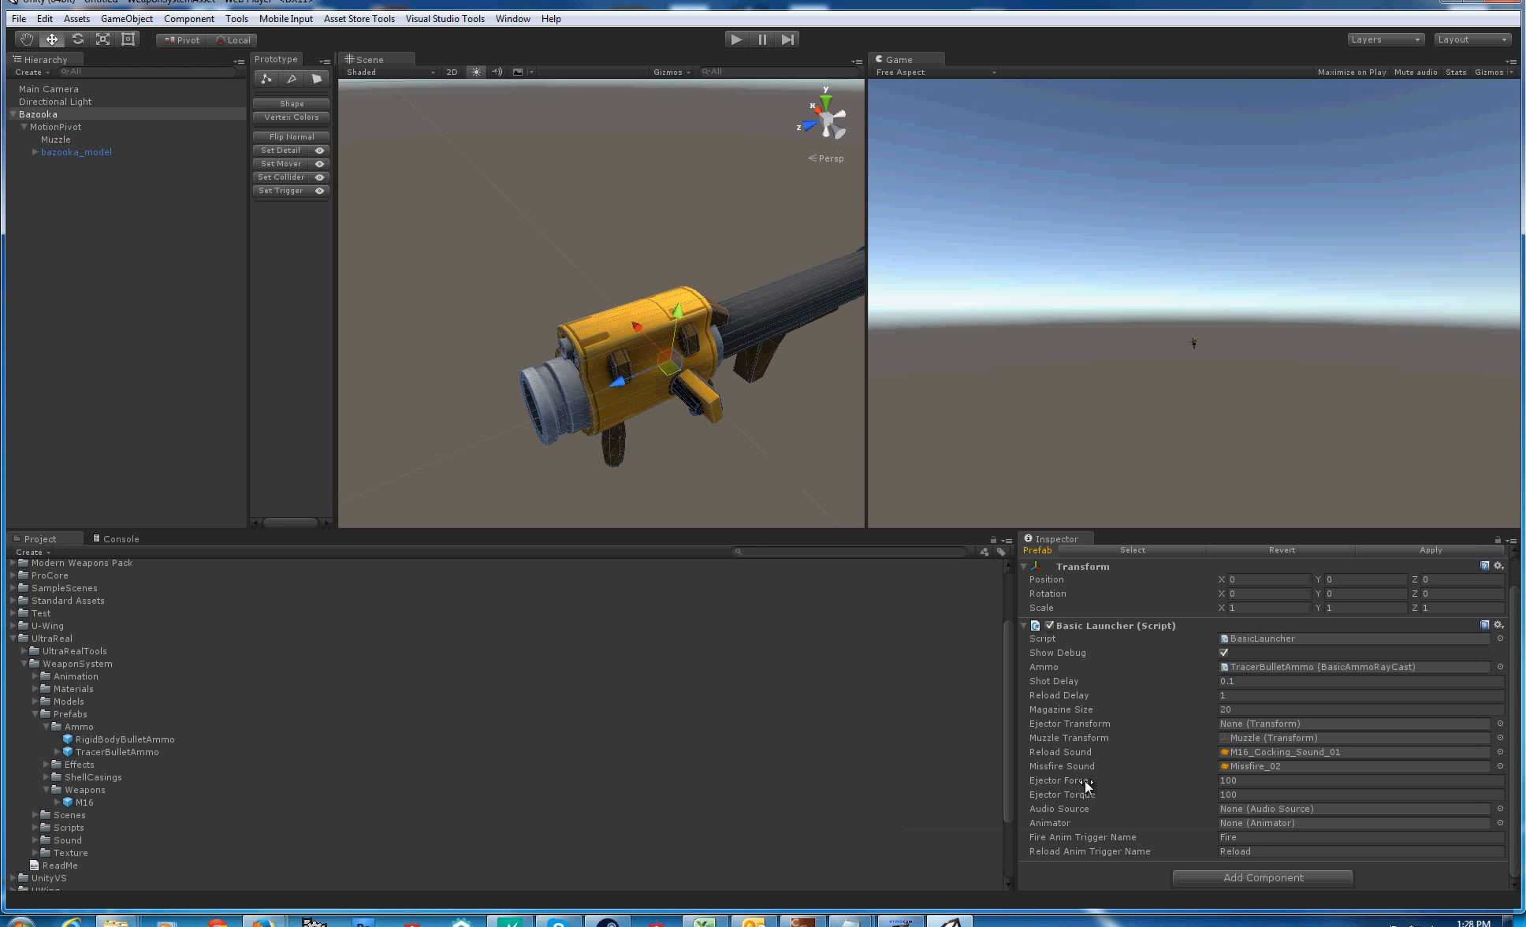
Add an Audio Source component to the Bazooka root object and expand its settings
{"action": "left_click", "coordinate": [1260, 796]}
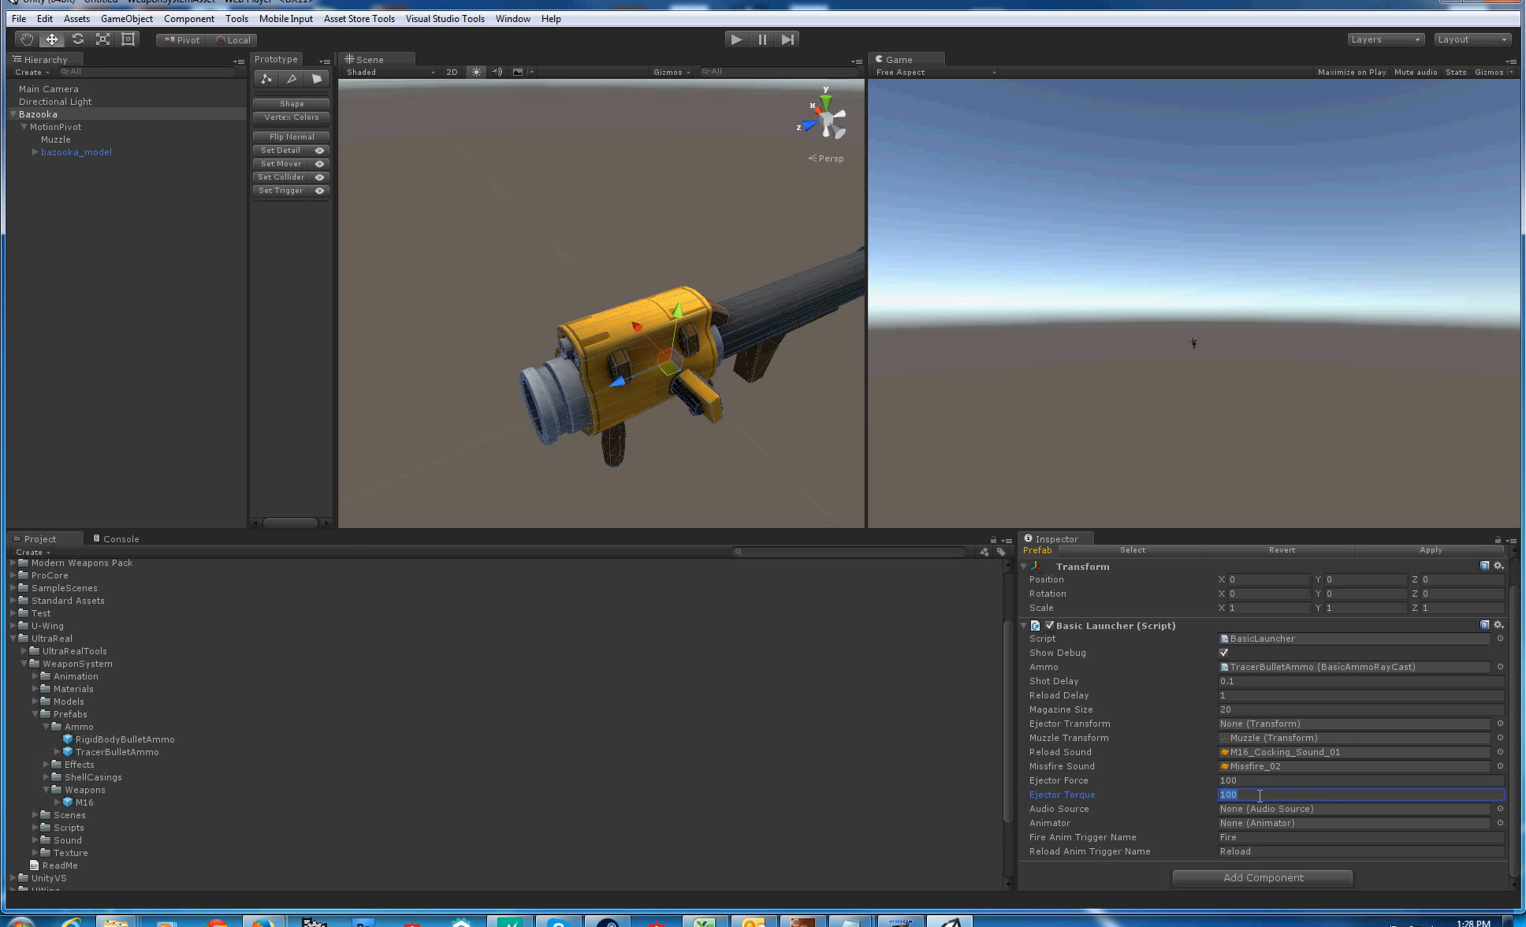
{"action": "left_click", "coordinate": [1261, 812]}
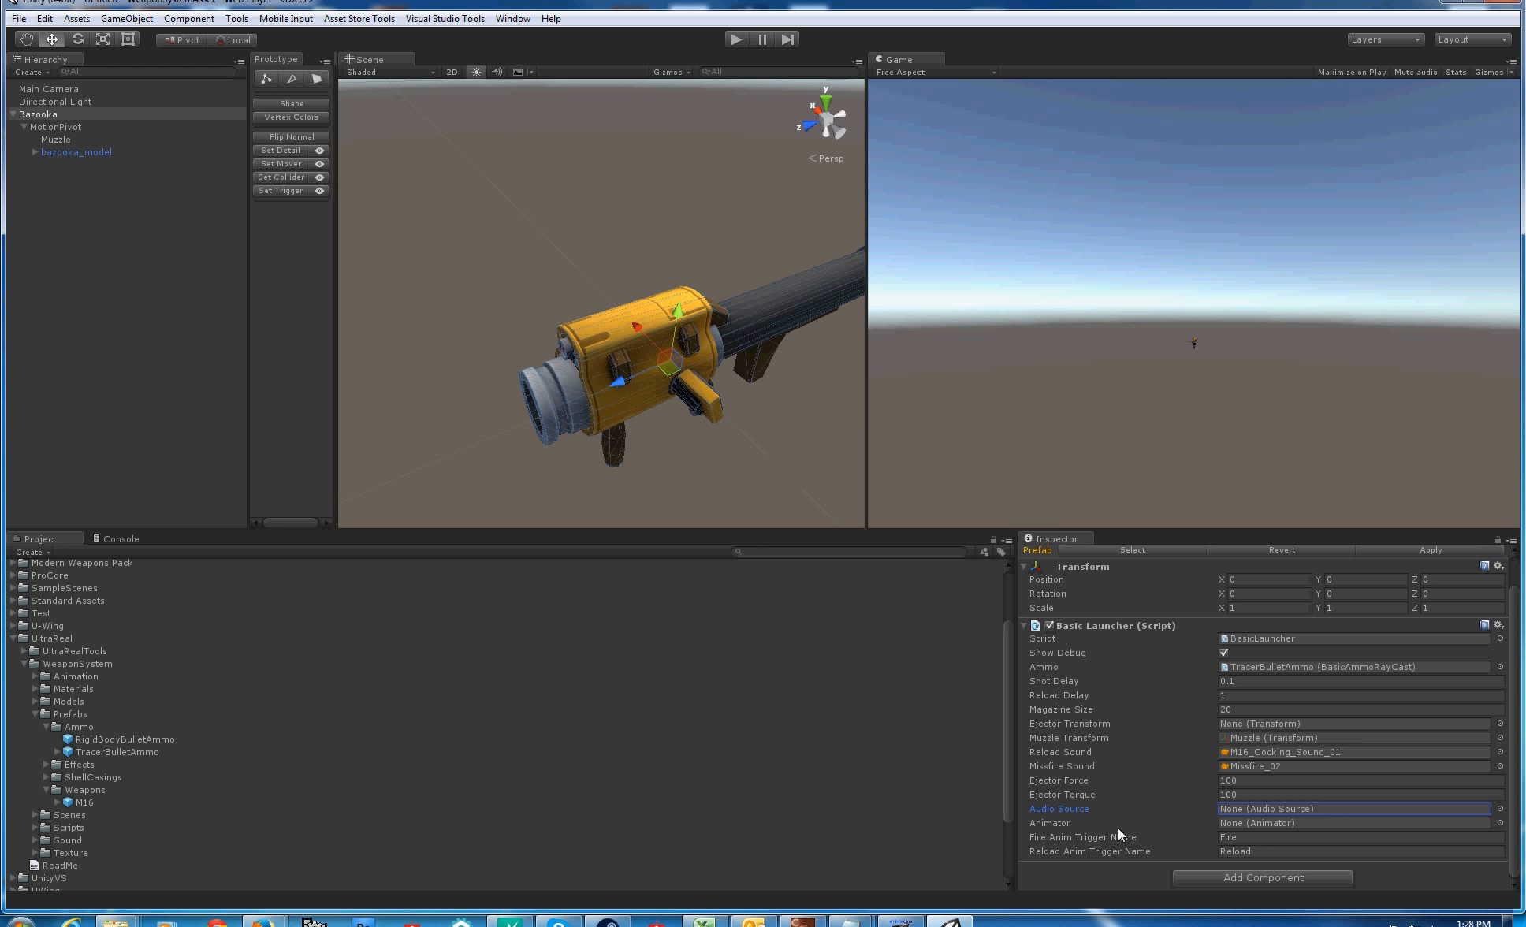
{"action": "left_click", "coordinate": [1203, 878]}
{"action": "type", "text": "aud"}
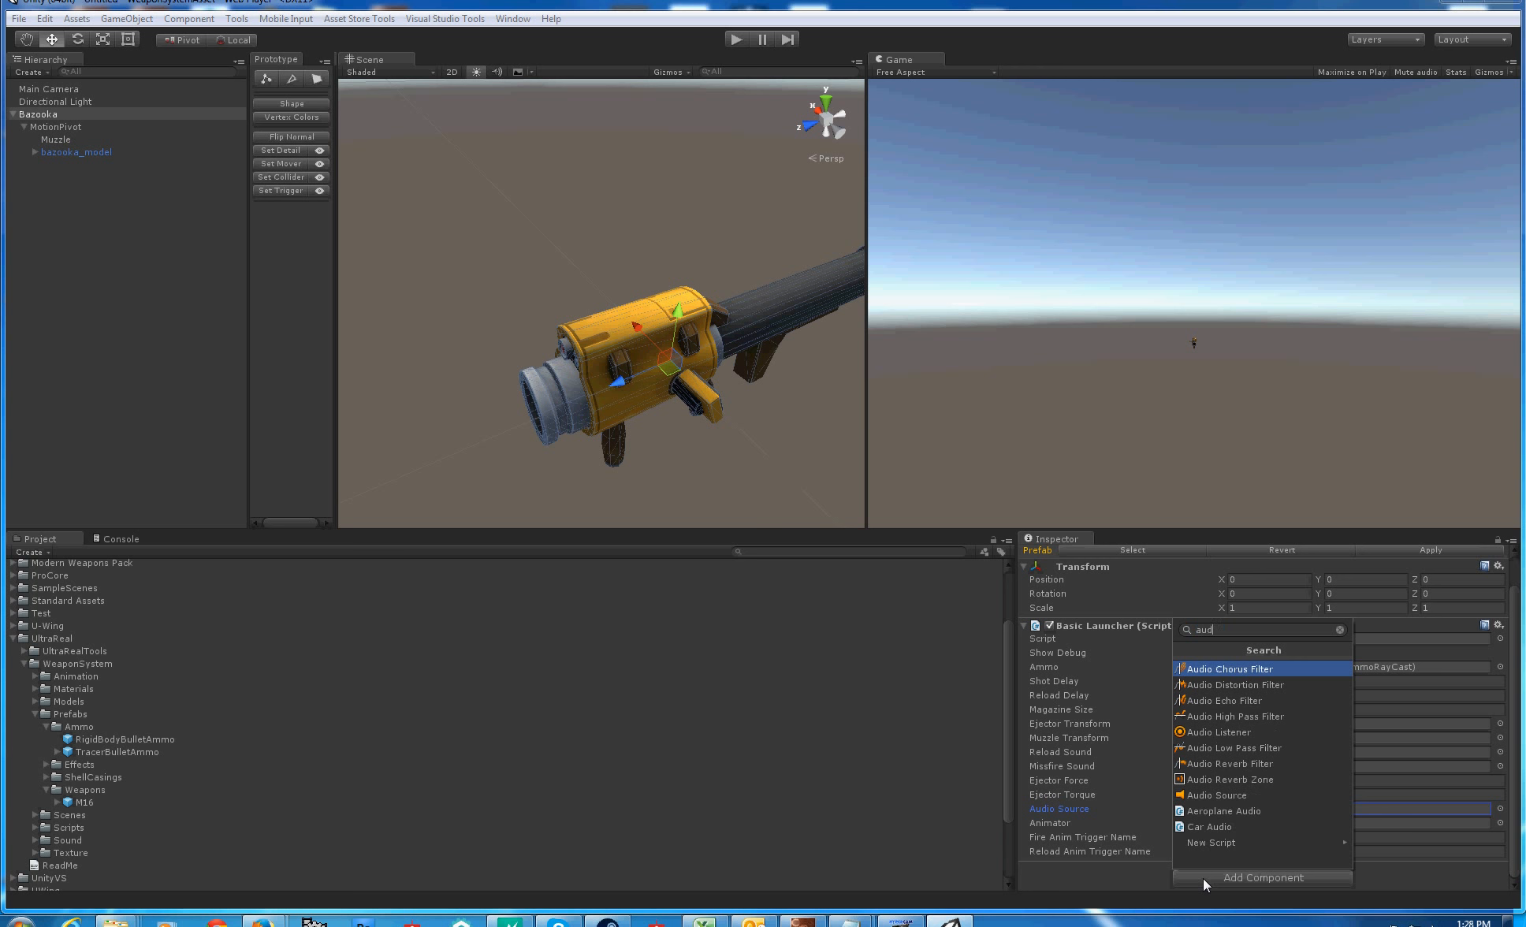
{"action": "type", "text": "io source"}
{"action": "key", "text": "Return"}
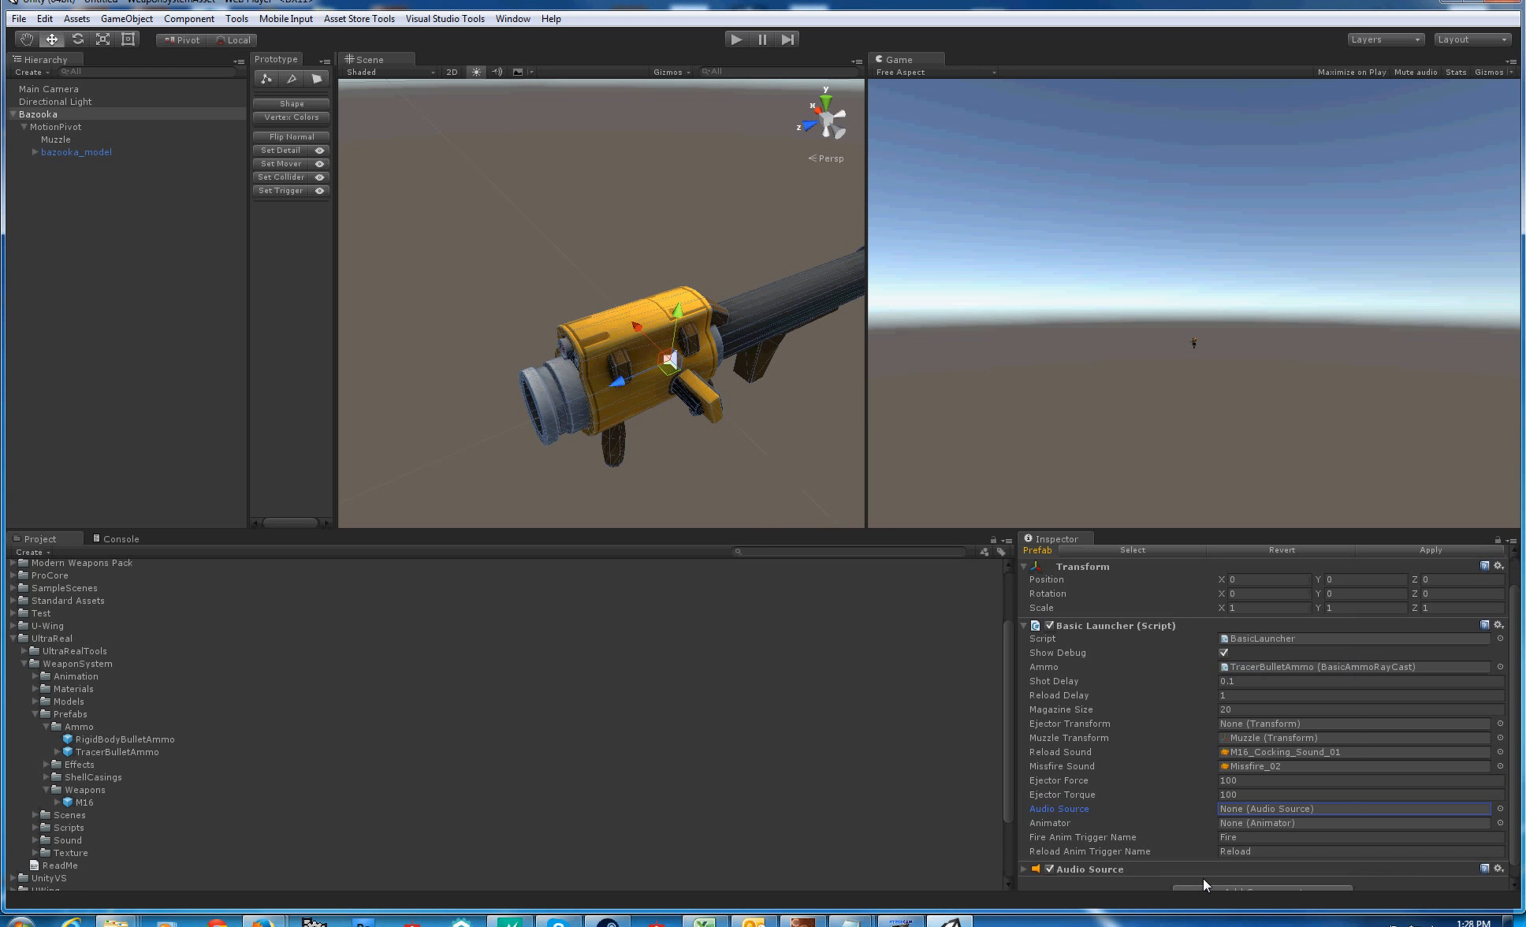
{"action": "scroll", "coordinate": [1212, 759], "scroll_direction": "down", "scroll_amount": 1}
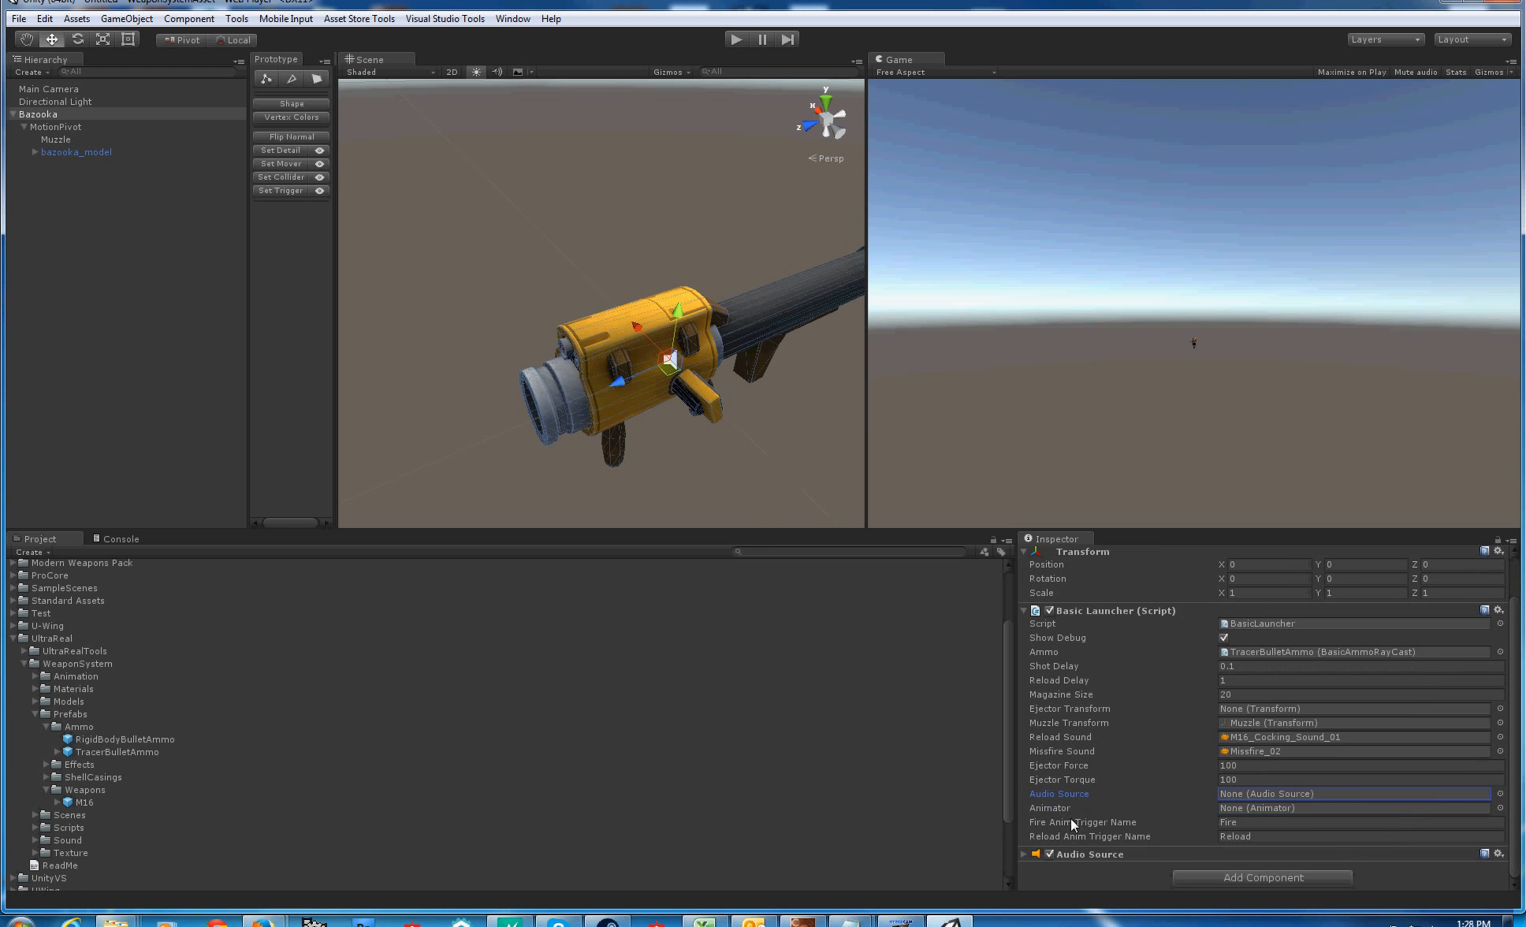
{"action": "left_click", "coordinate": [1023, 854]}
{"action": "scroll", "coordinate": [1136, 714], "scroll_direction": "down", "scroll_amount": 4}
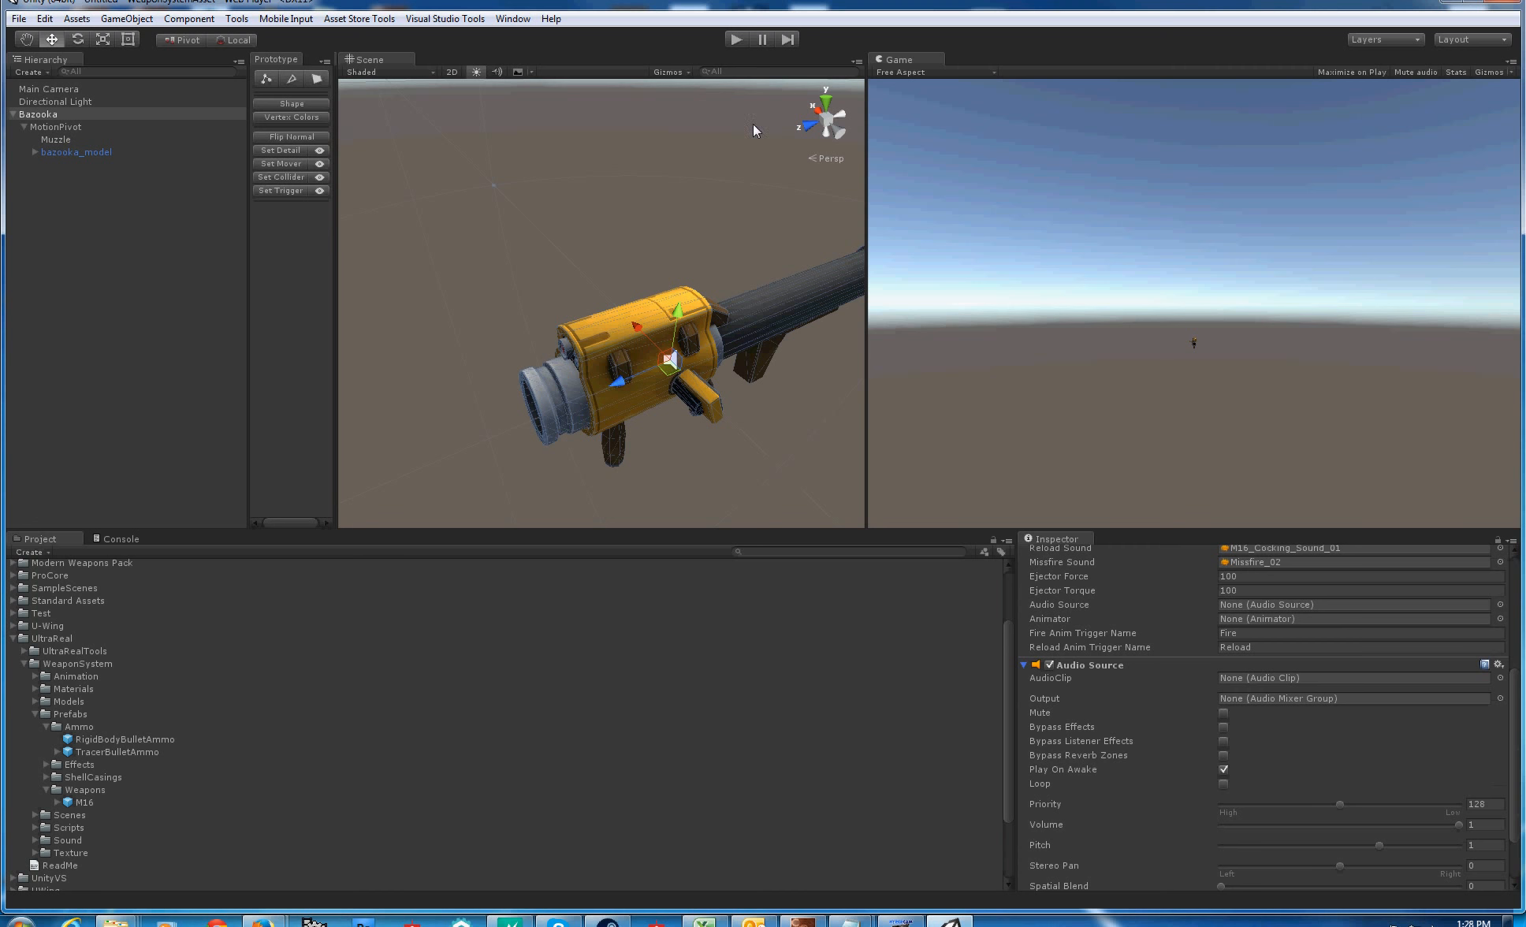
Run the scene to check the Basic Launcher's Audio Source reference and stop playing
{"action": "left_click", "coordinate": [738, 38]}
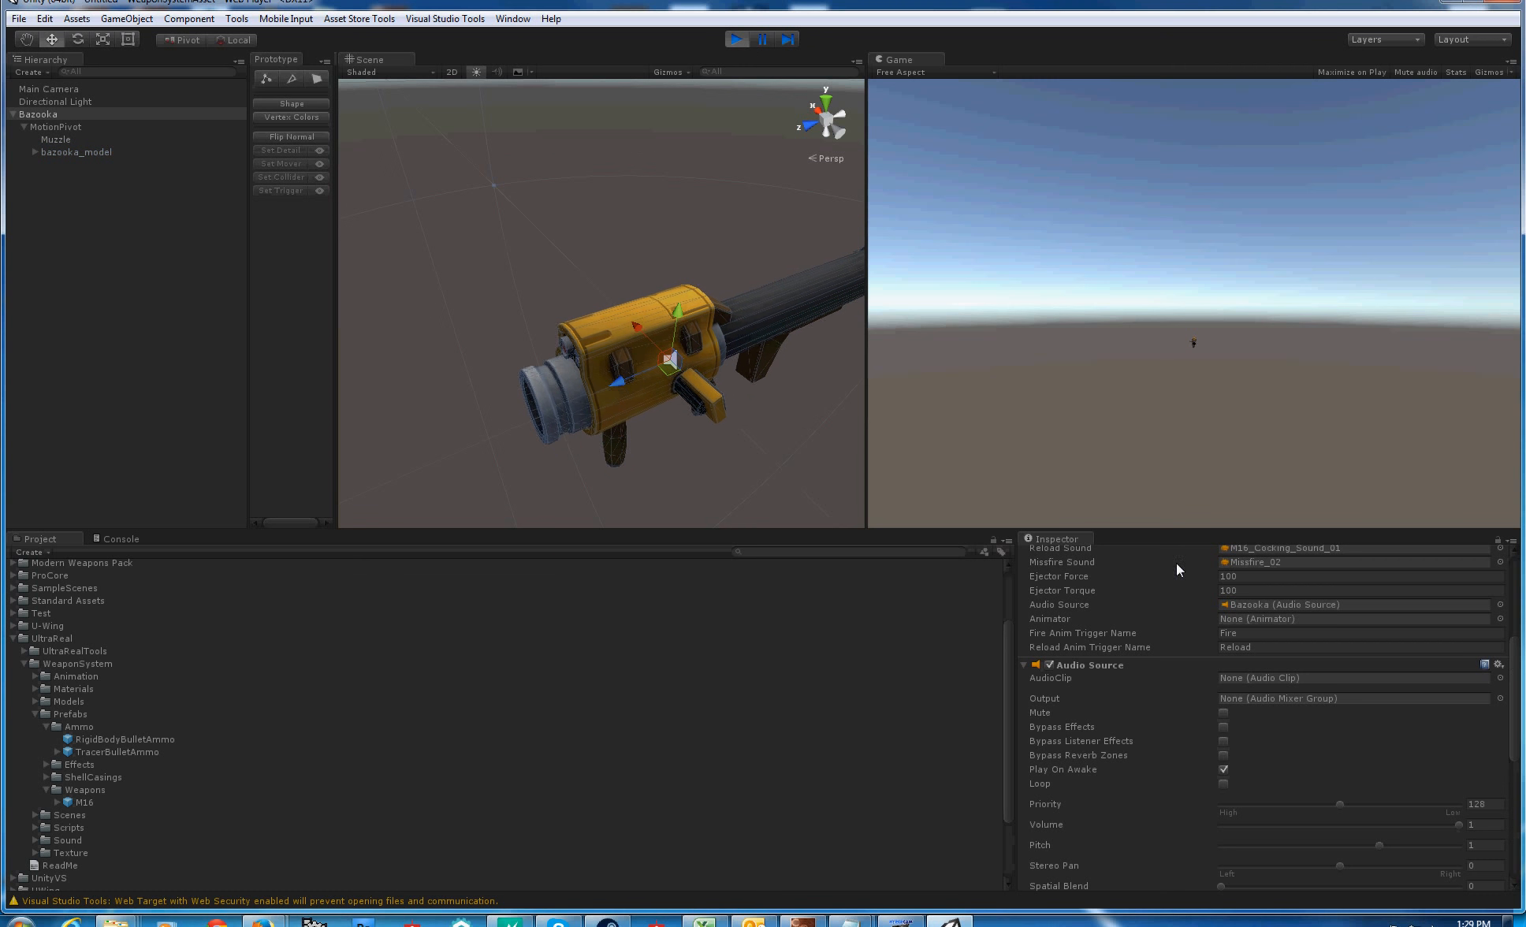
{"action": "scroll", "coordinate": [1327, 638], "scroll_direction": "up", "scroll_amount": 3}
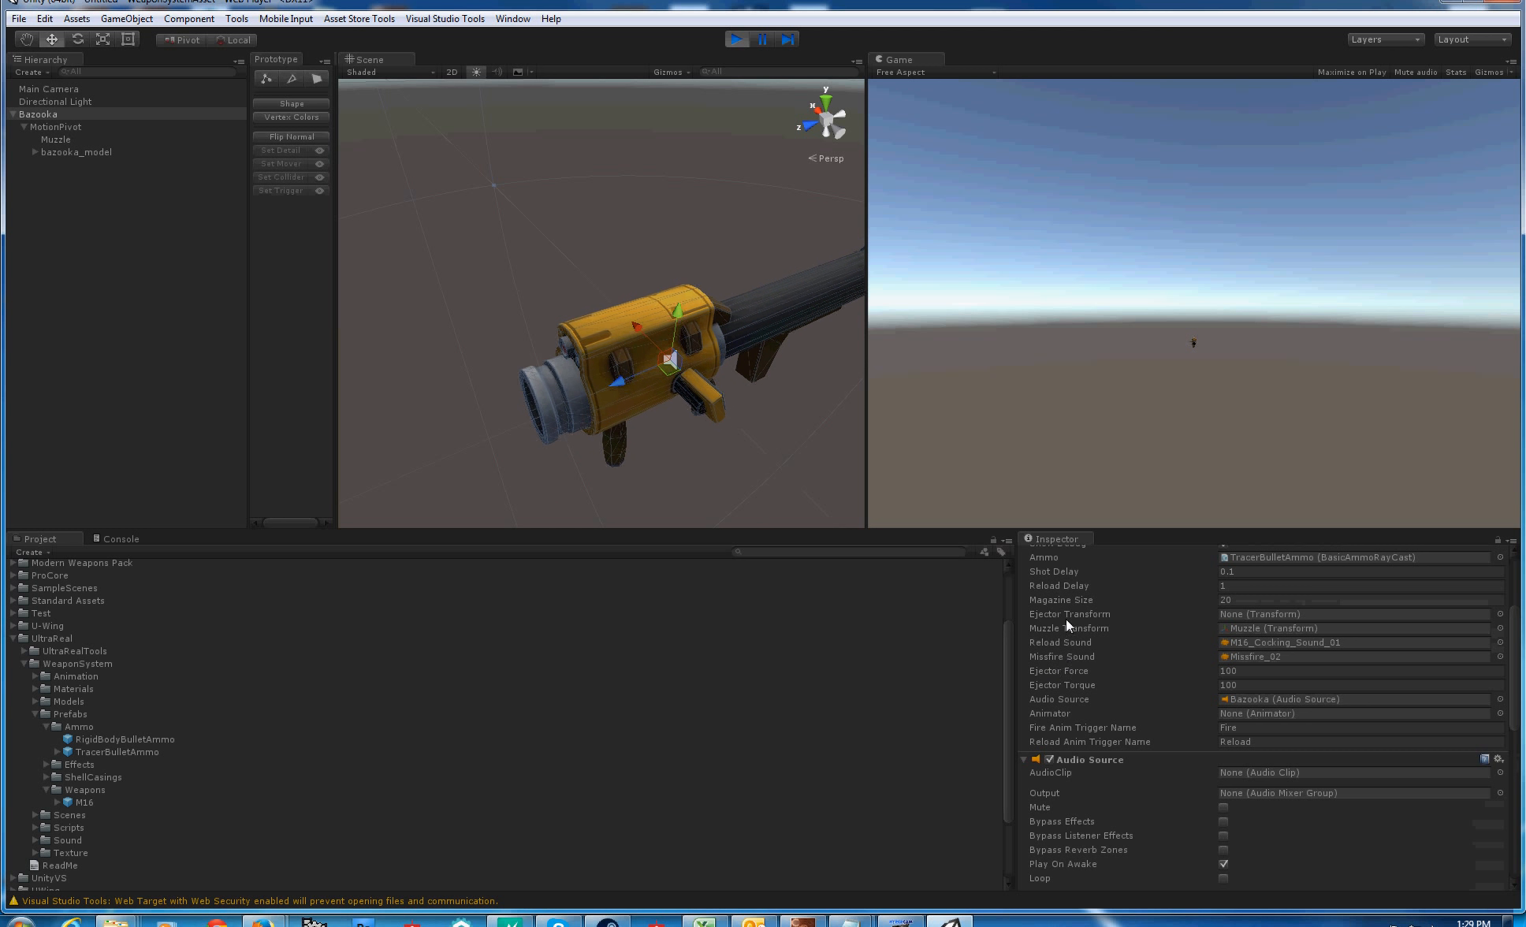
{"action": "scroll", "coordinate": [1076, 629], "scroll_direction": "up", "scroll_amount": 3}
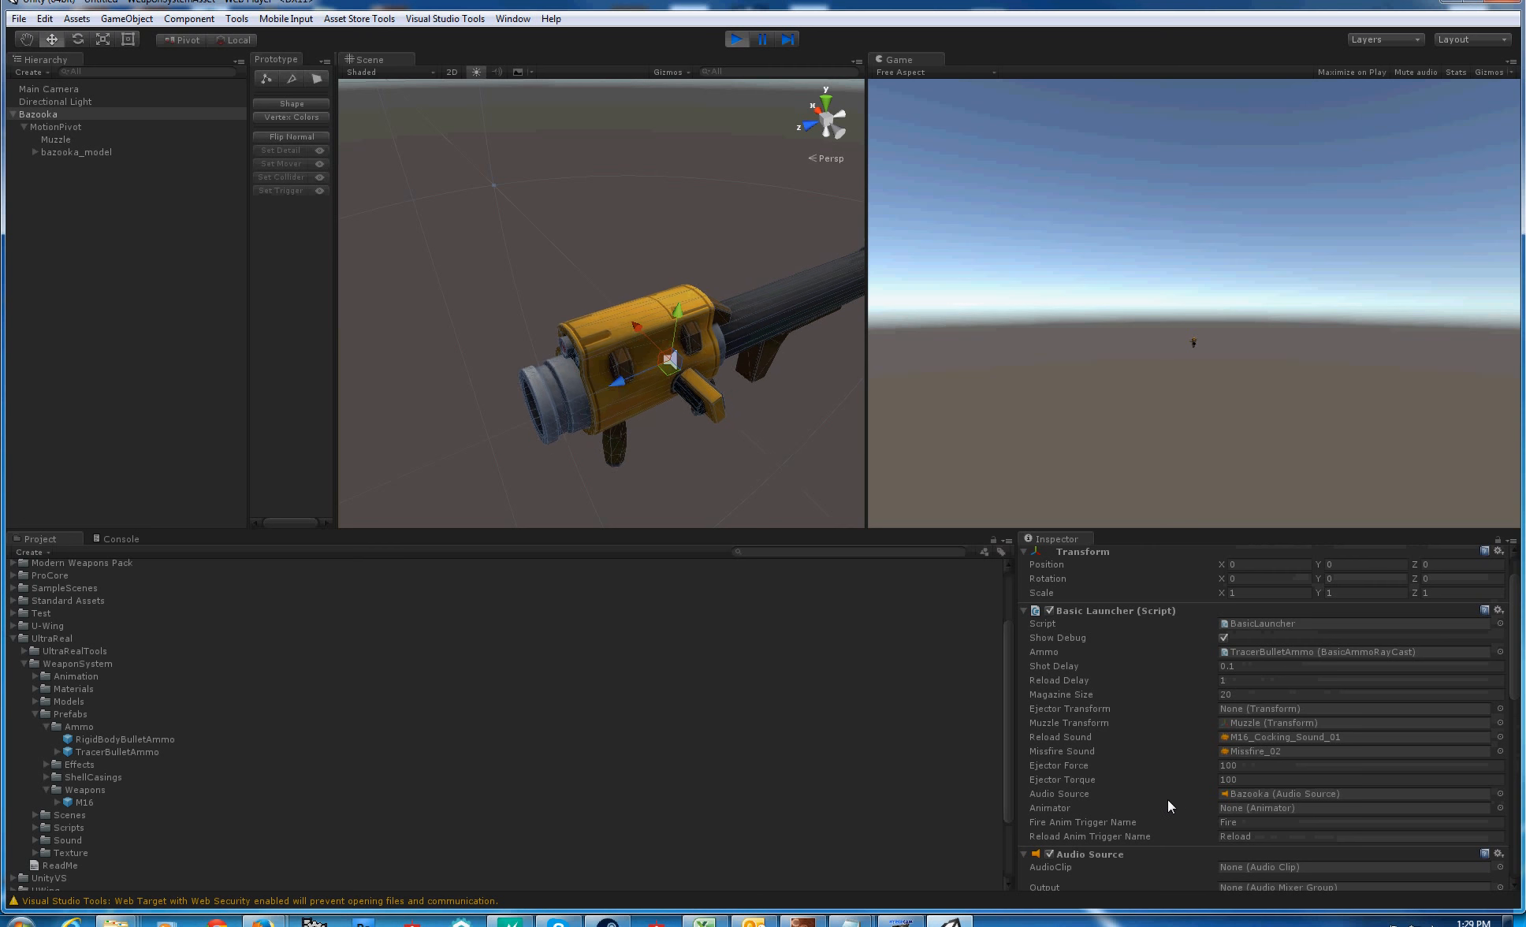
{"action": "left_click", "coordinate": [1309, 795]}
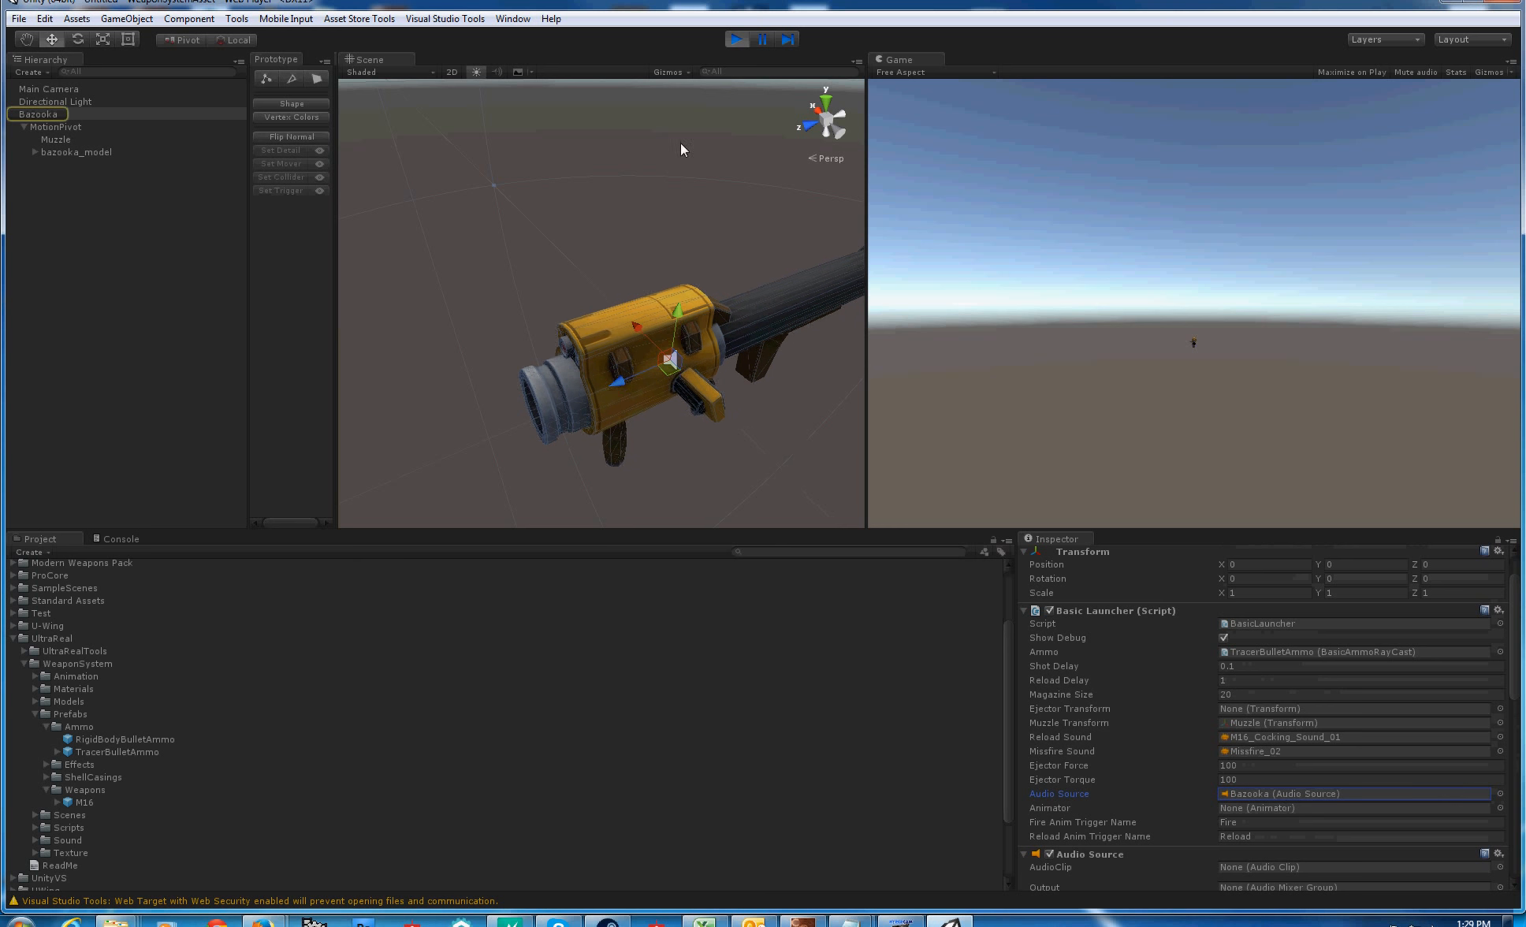
{"action": "left_click", "coordinate": [735, 40]}
Assign the Bazooka's own Audio Source and the MotionPivot's Animator to the Basic Launcher's Audio Source and Animator references
{"action": "scroll", "coordinate": [1159, 698], "scroll_direction": "down", "scroll_amount": 5}
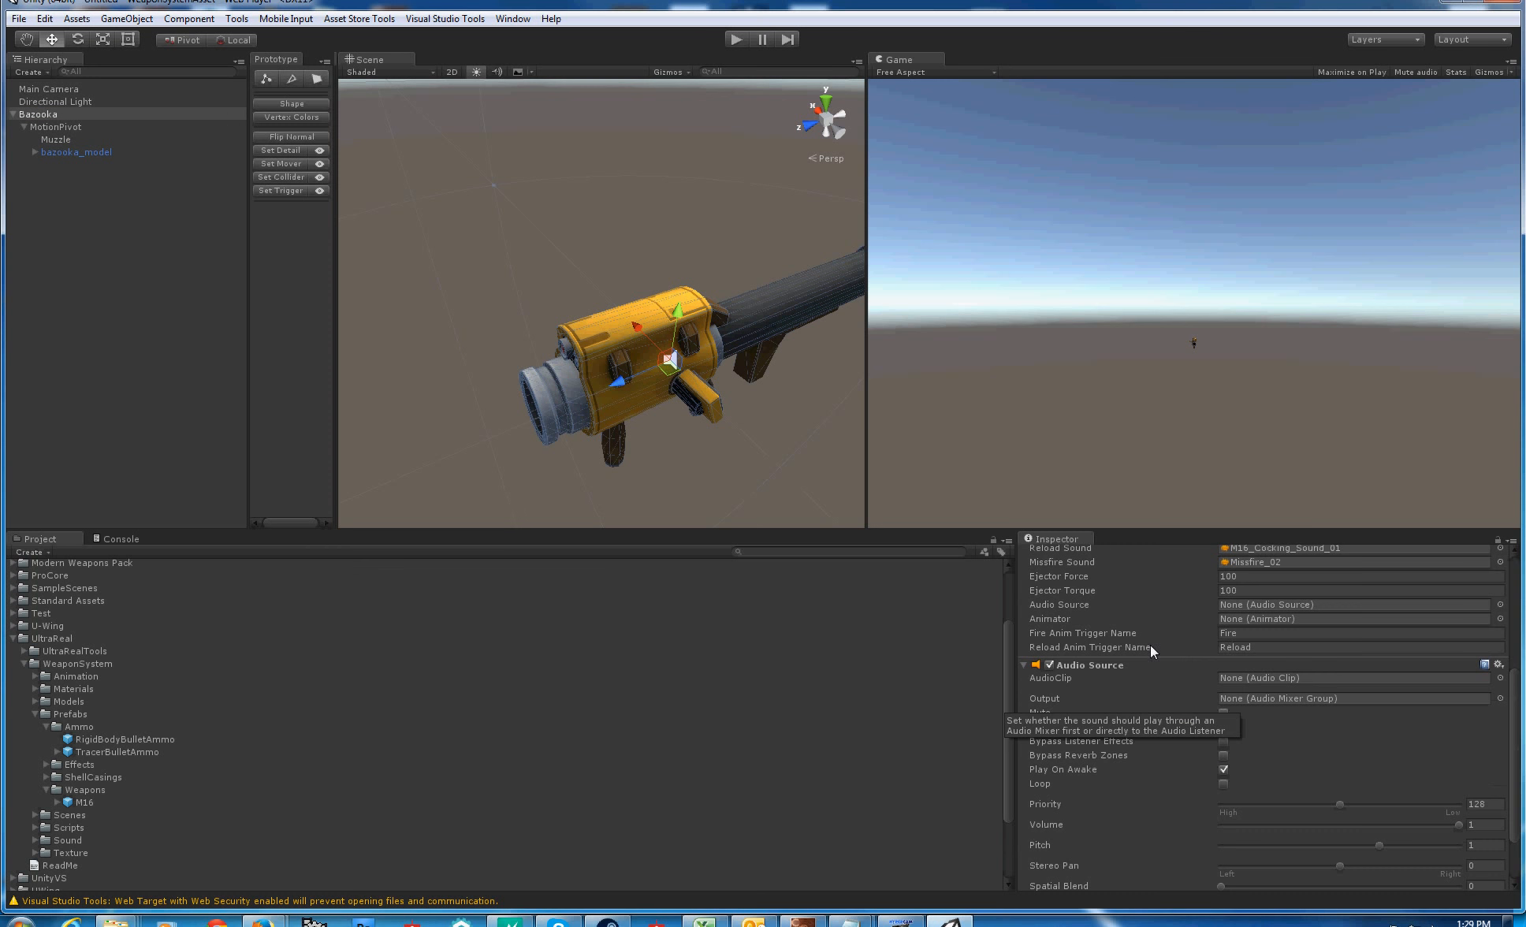
{"action": "left_click_drag", "start_coordinate": [1106, 666], "coordinate": [1256, 610]}
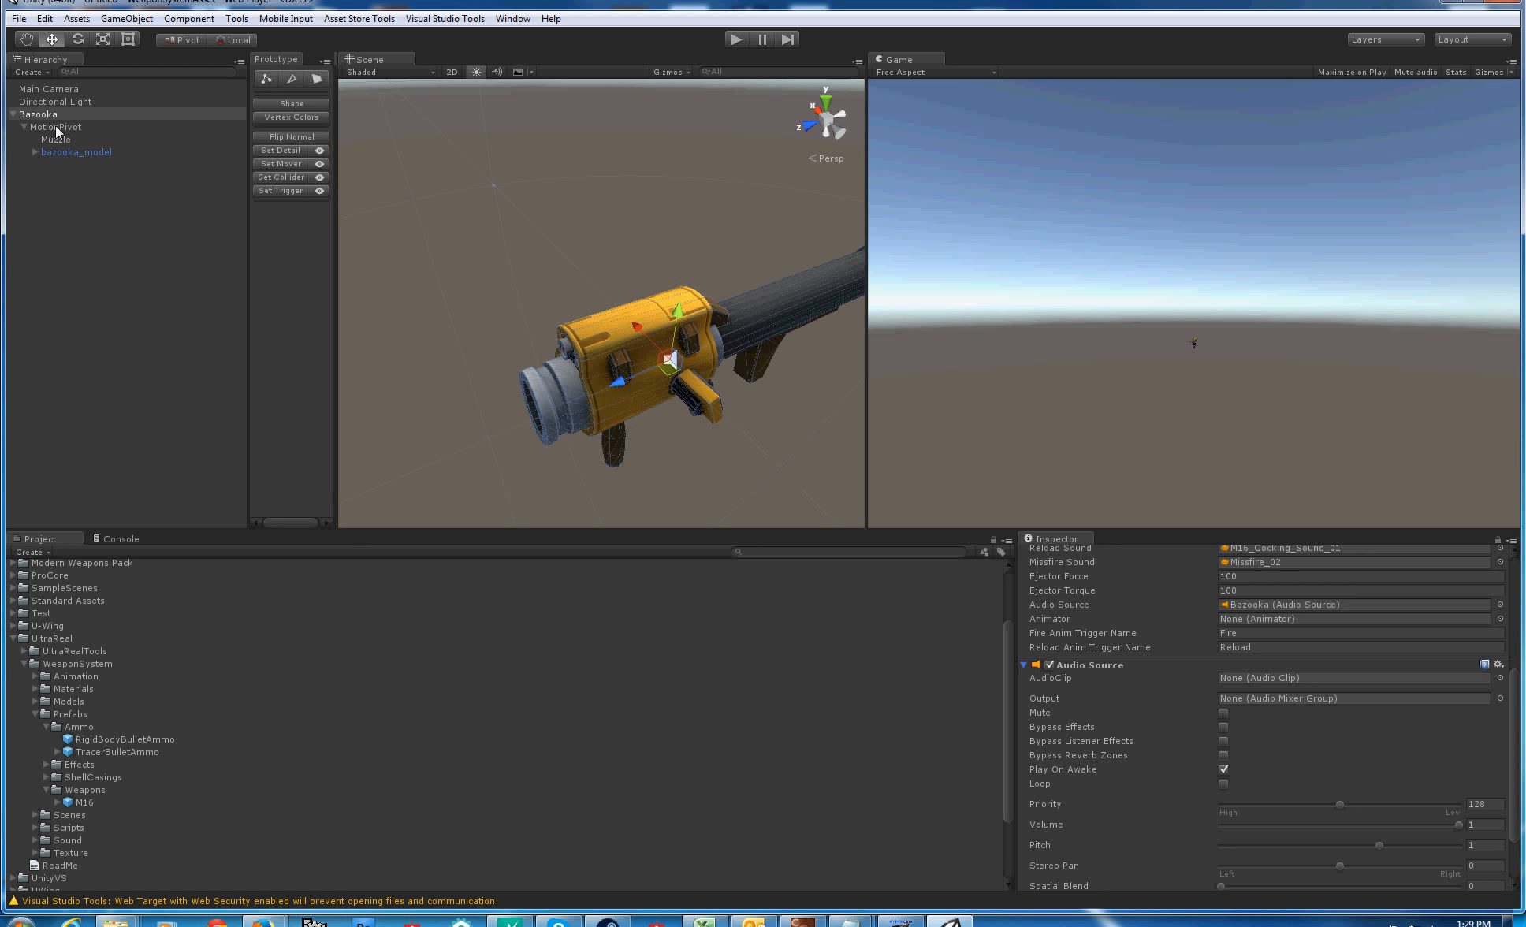
{"action": "left_click_drag", "start_coordinate": [55, 125], "coordinate": [1238, 621]}
Examine the parameters of MotionPivot's Basic_Weapon animator controller and compare them with the Basic Launcher's Fire and Reload trigger names
{"action": "left_click", "coordinate": [71, 128]}
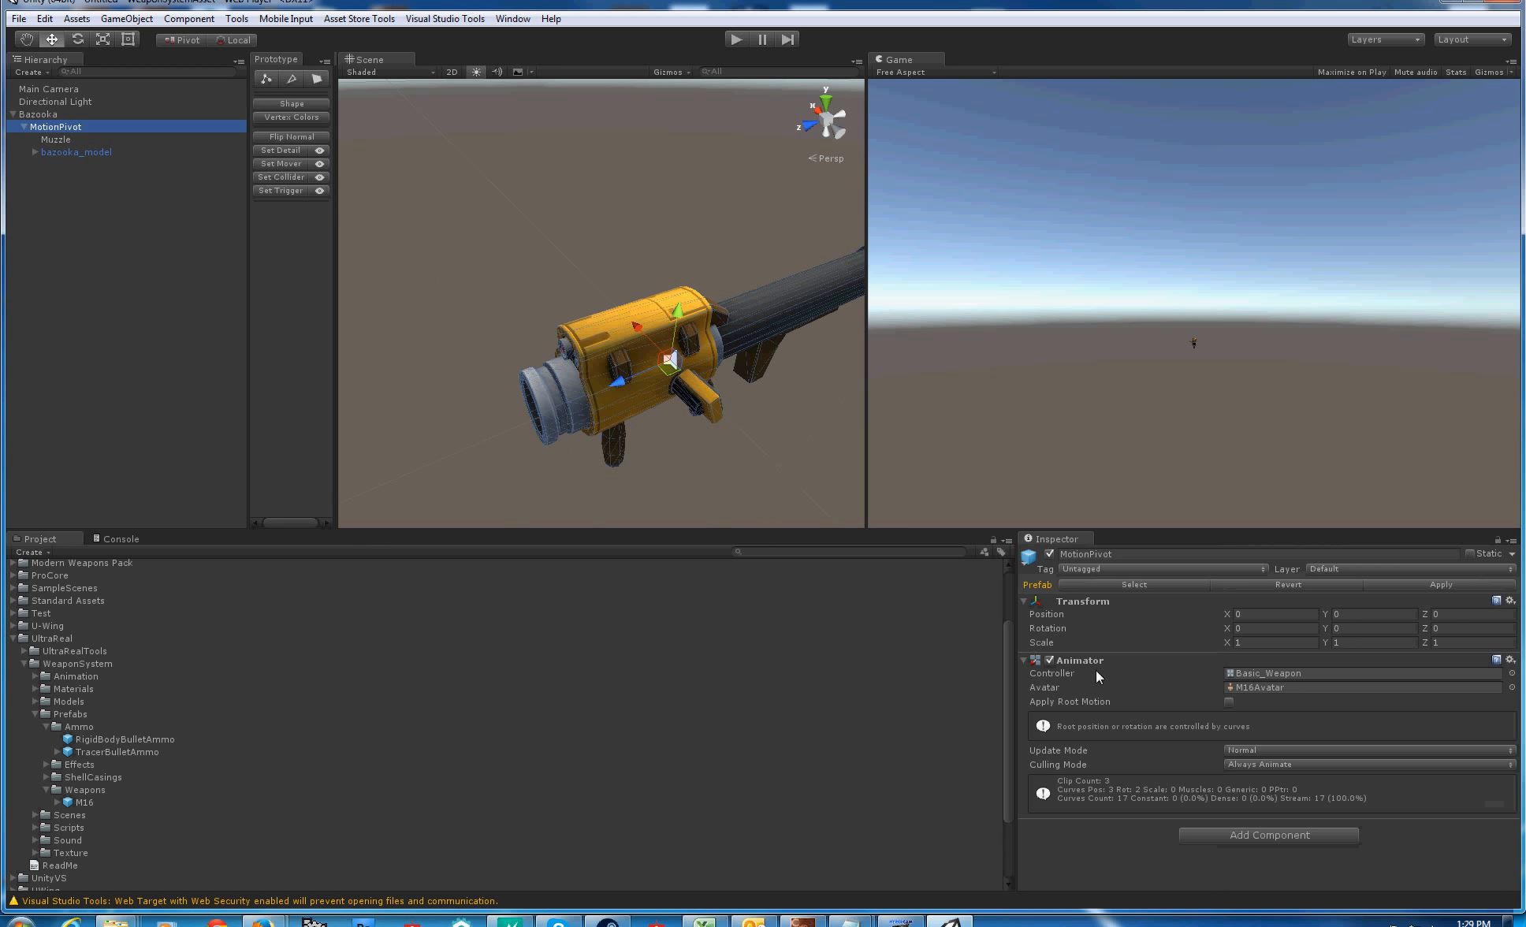
{"action": "double_click", "coordinate": [1247, 673]}
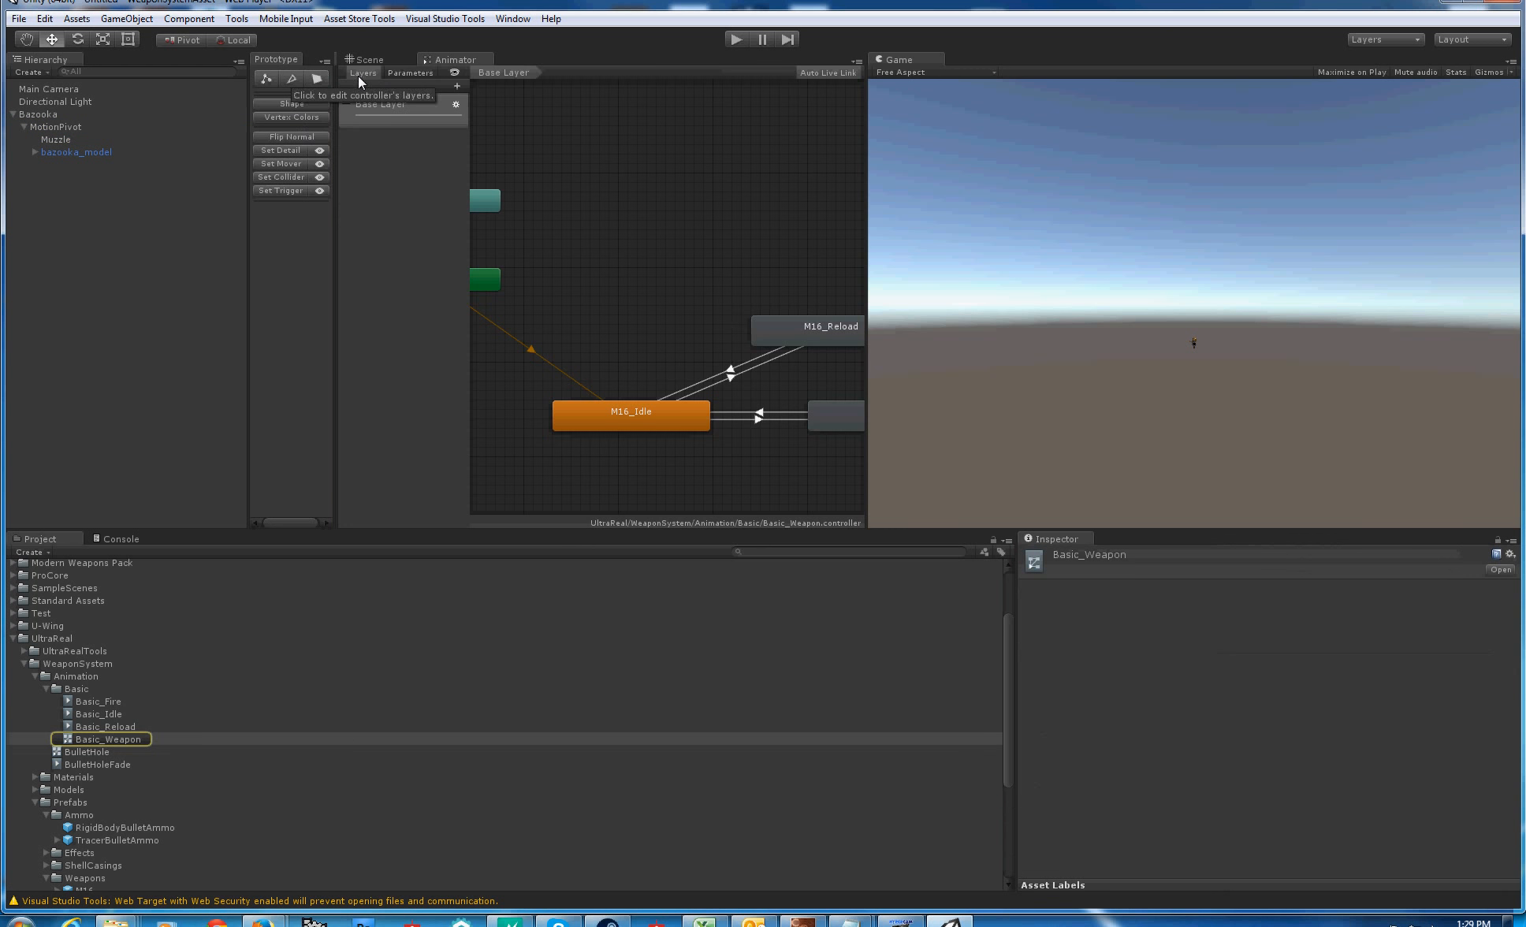
{"action": "left_click", "coordinate": [402, 72]}
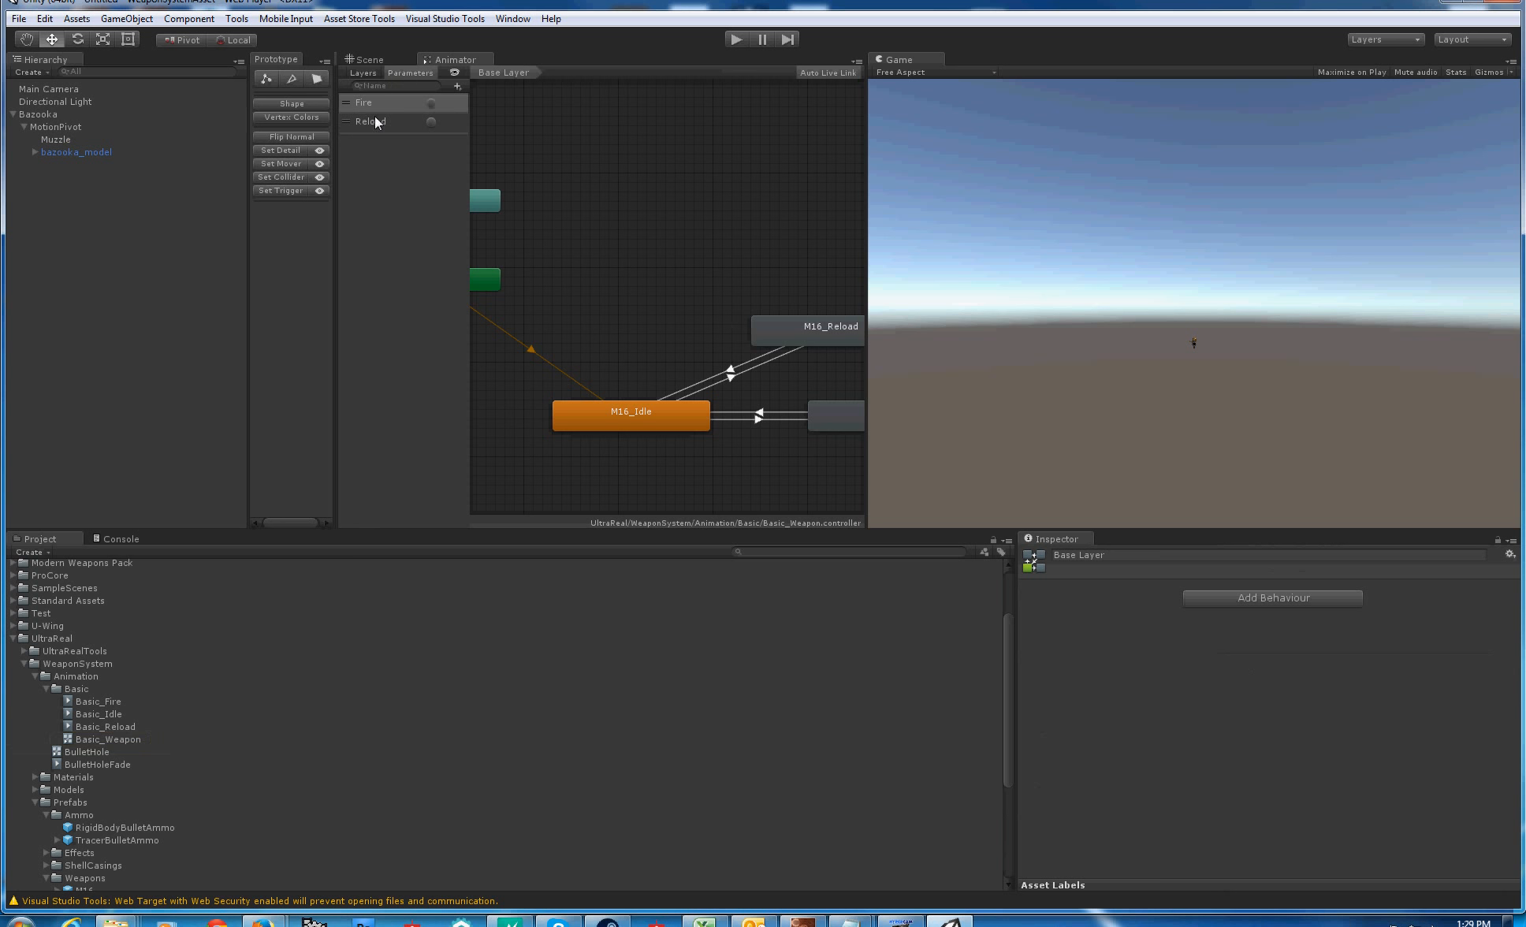
{"action": "left_click", "coordinate": [369, 72]}
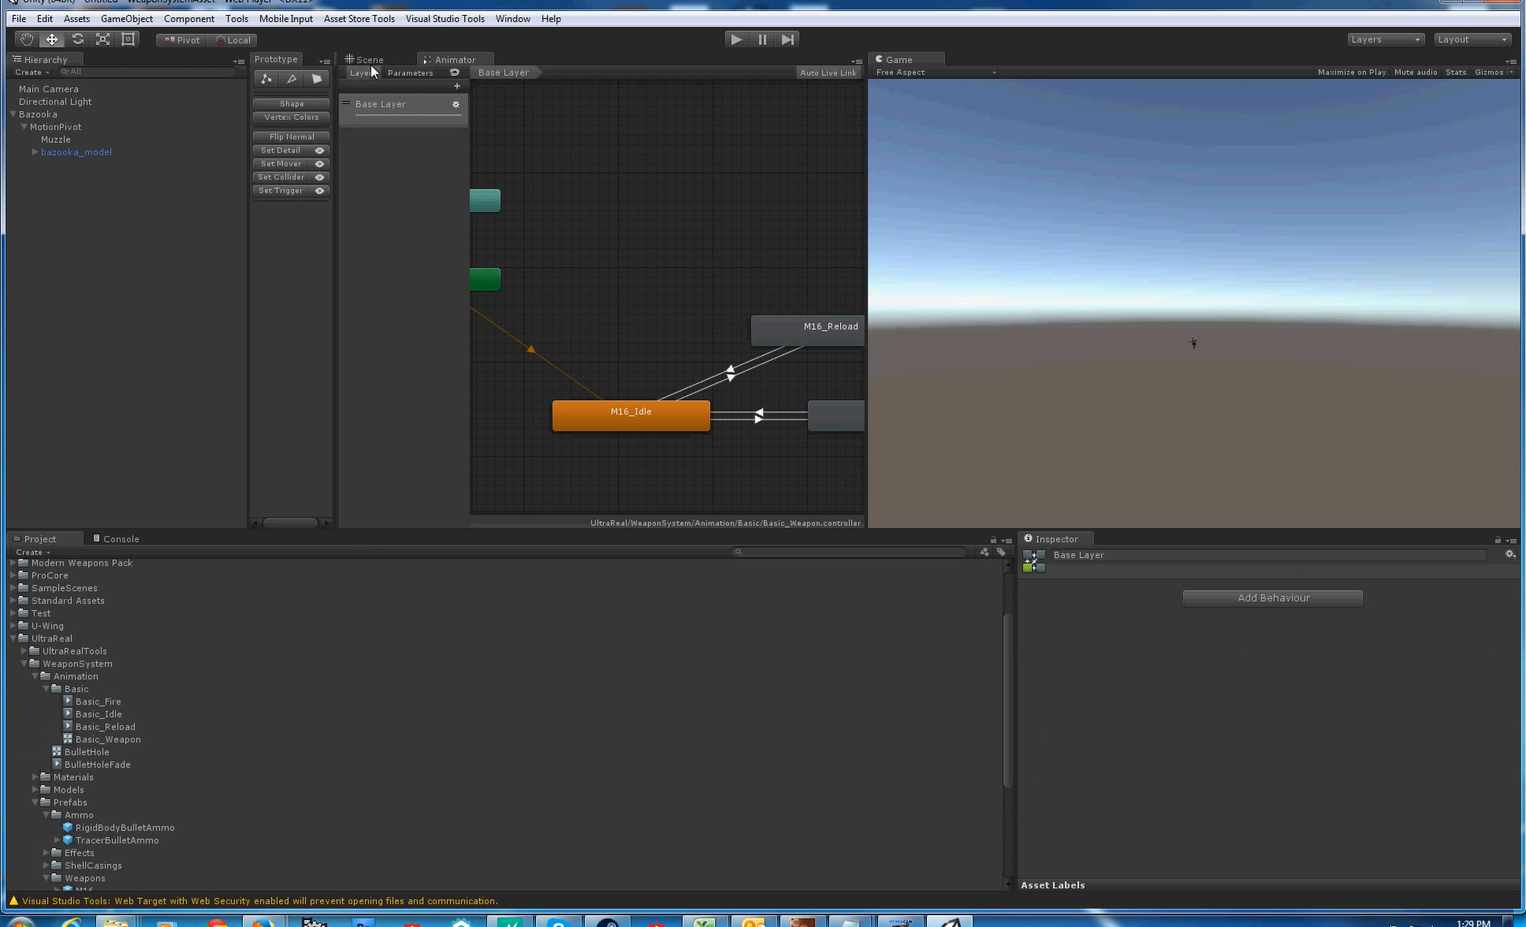
{"action": "left_click", "coordinate": [48, 128]}
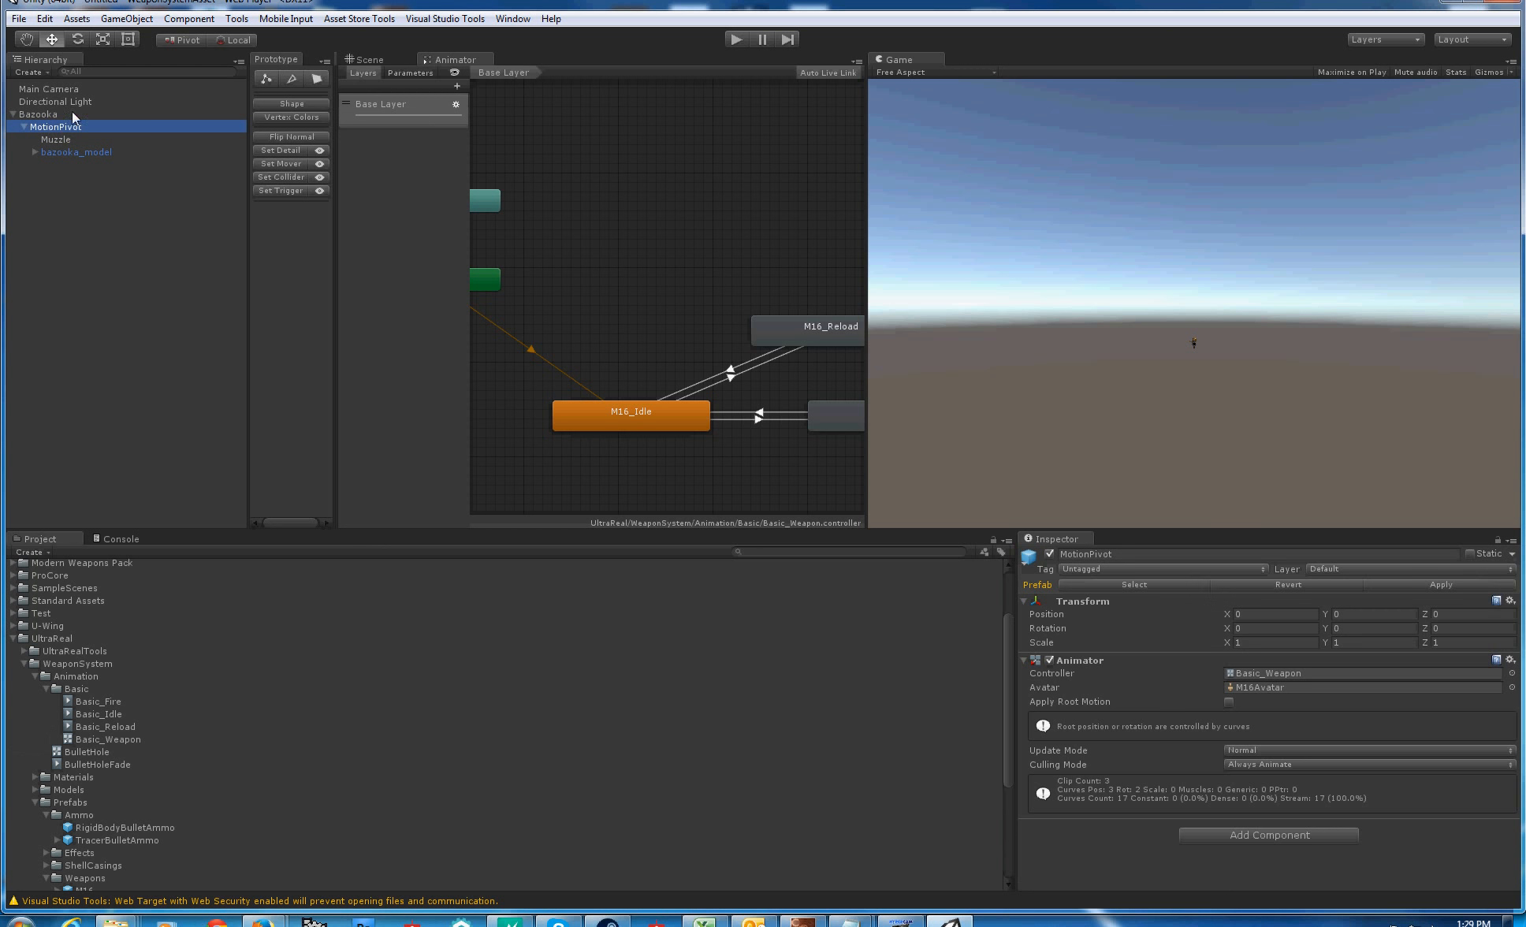
{"action": "left_click", "coordinate": [65, 116]}
{"action": "scroll", "coordinate": [1213, 777], "scroll_direction": "down", "scroll_amount": 3}
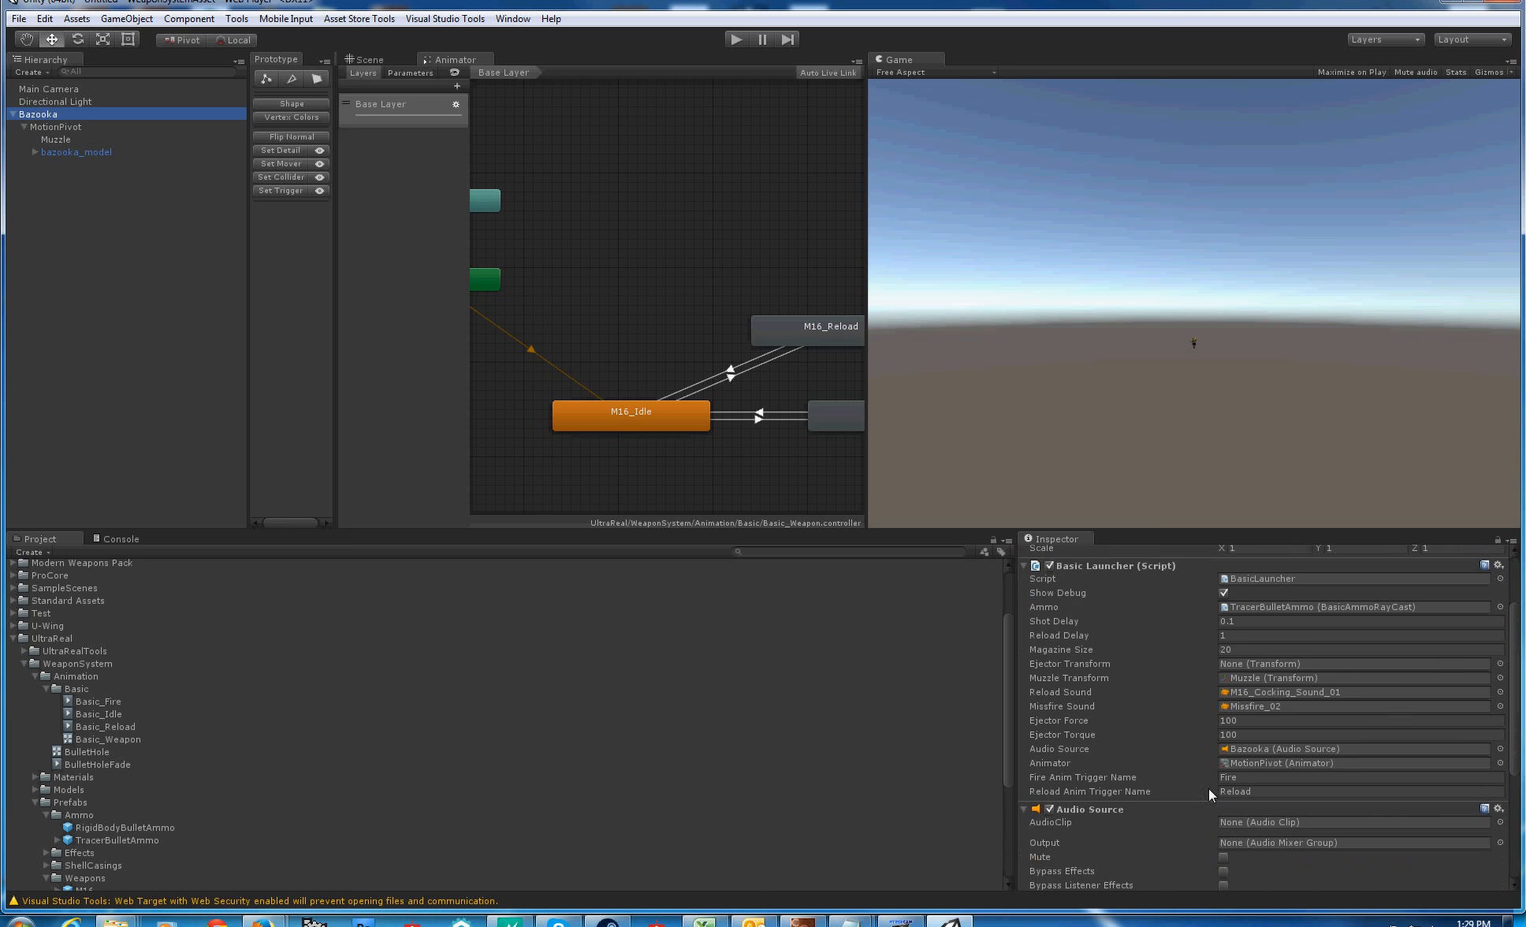
Close the Animator view and collapse the Bazooka's Basic Launcher settings
{"action": "right_click", "coordinate": [457, 63]}
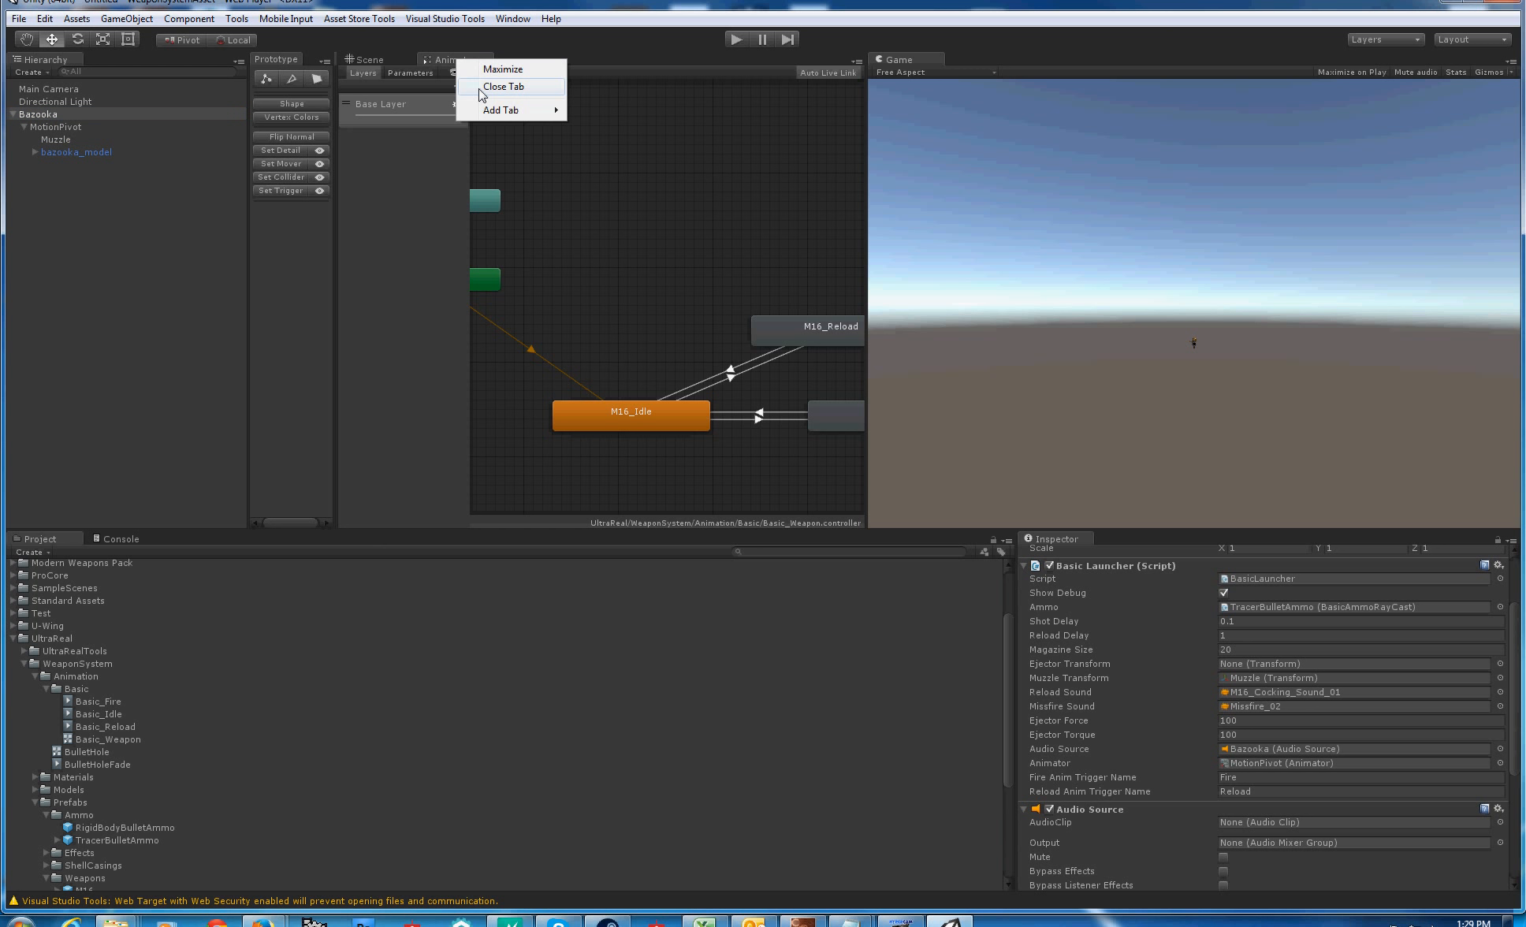
{"action": "left_click", "coordinate": [482, 92]}
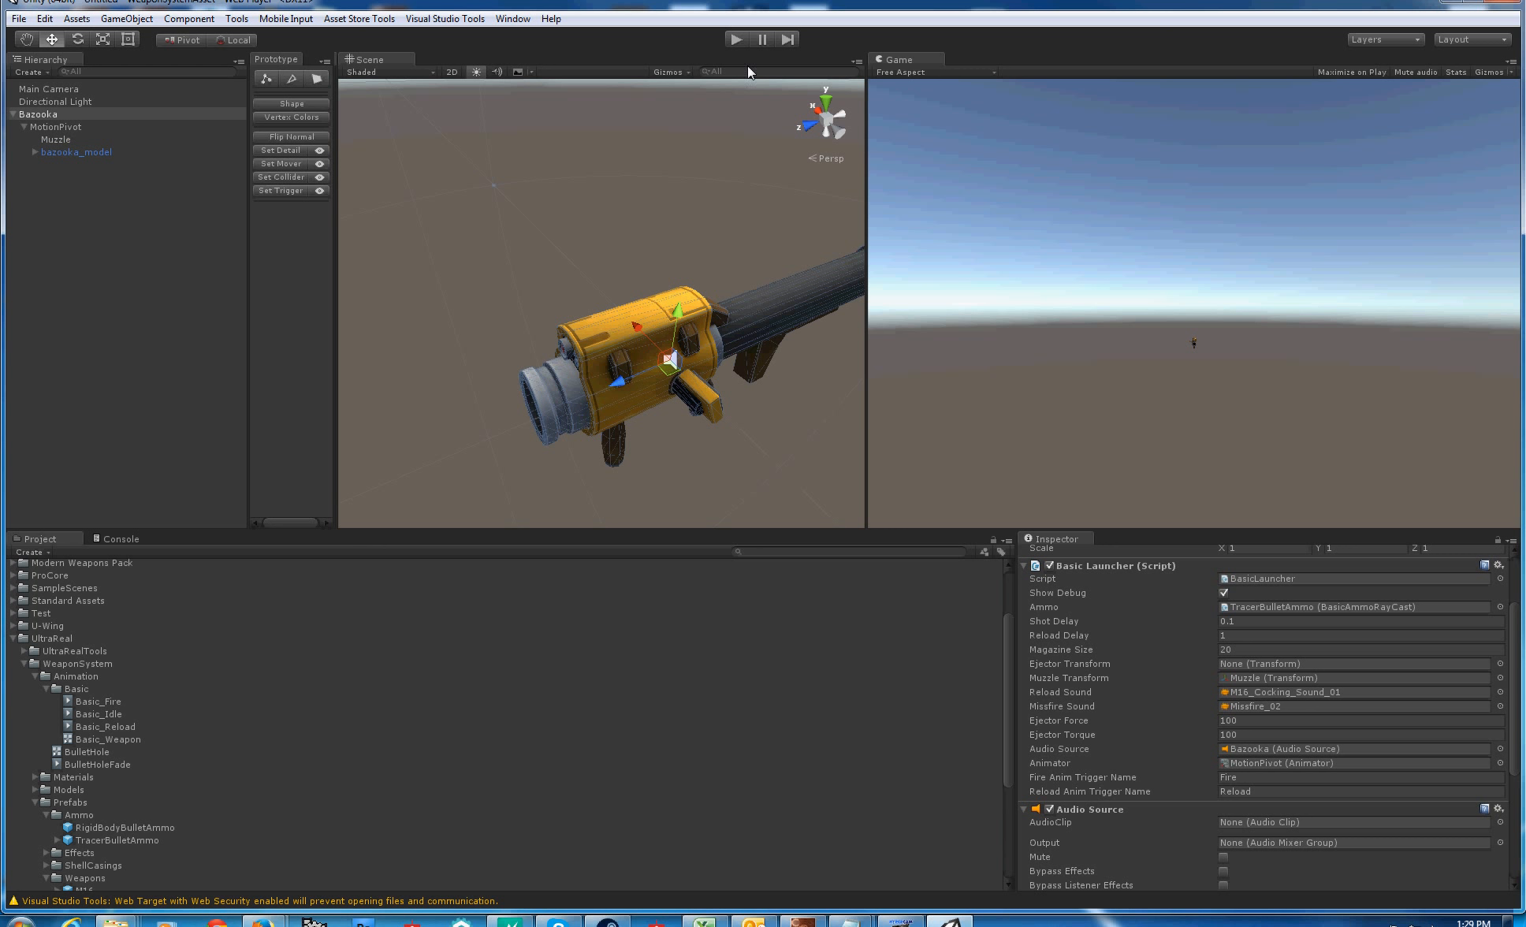
{"action": "left_click", "coordinate": [1025, 565]}
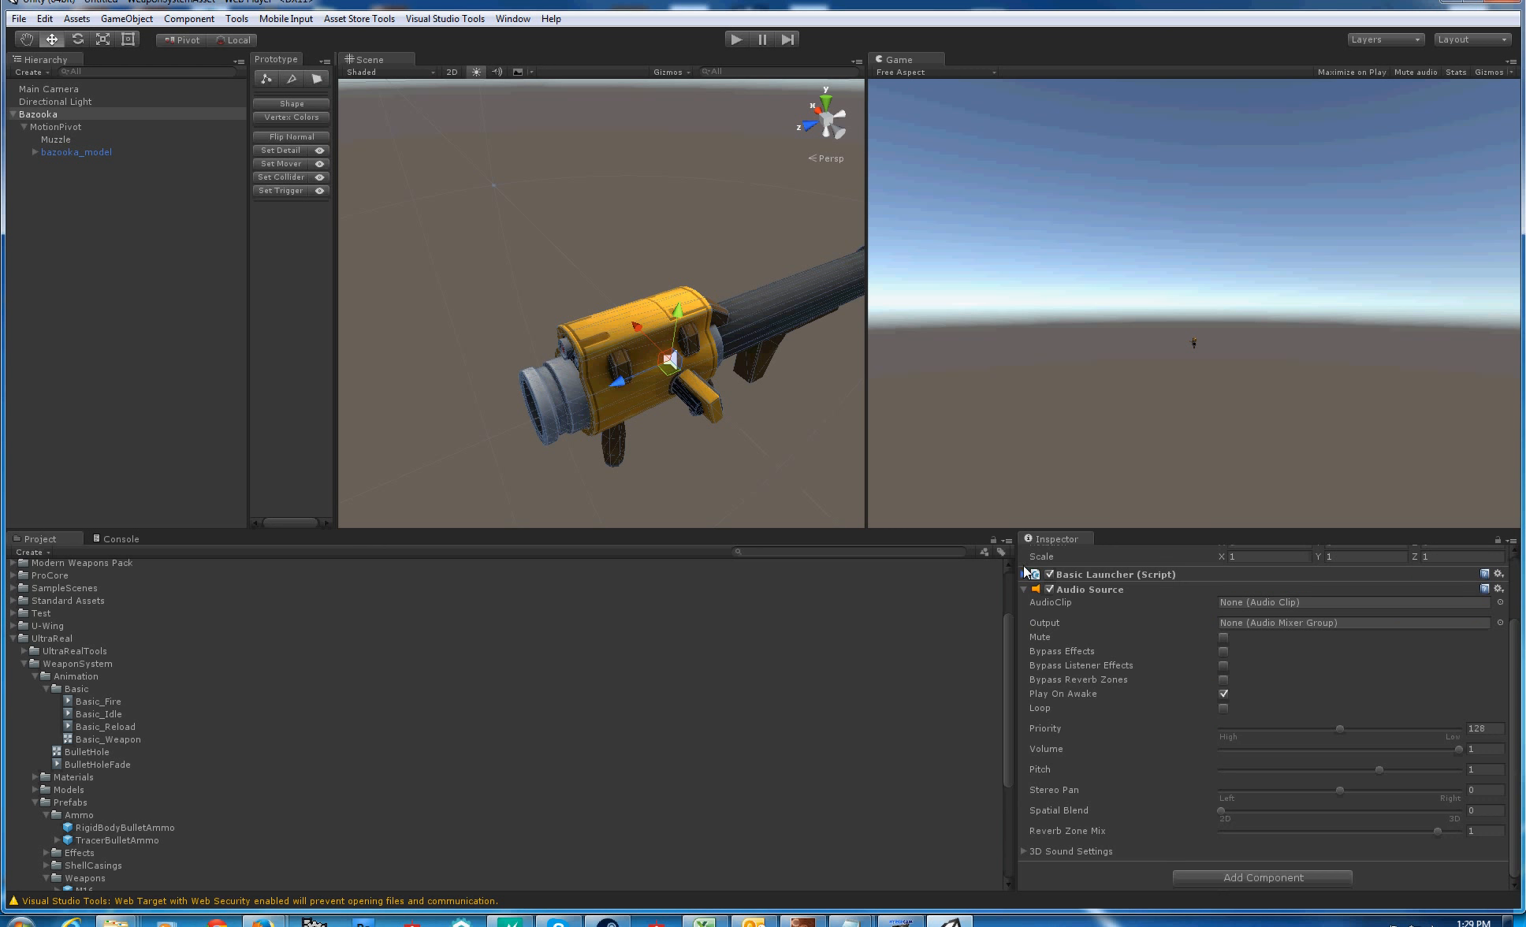
Collapse the Bazooka's Audio Source settings, and run the scene briefly before stopping it
{"action": "left_click", "coordinate": [1024, 591]}
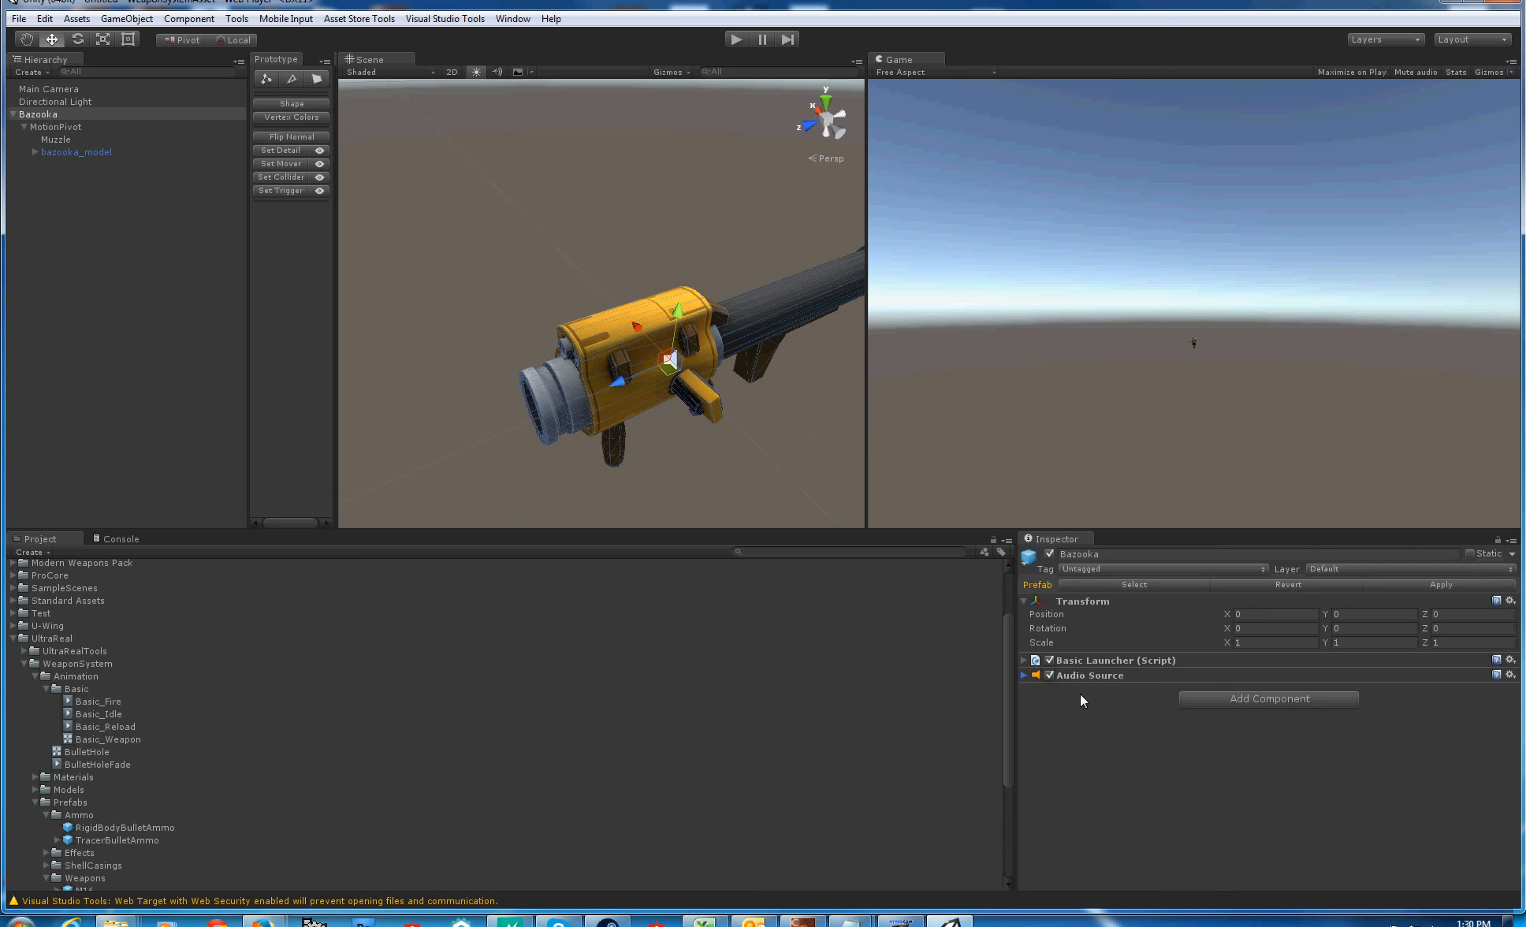
{"action": "left_click", "coordinate": [737, 39]}
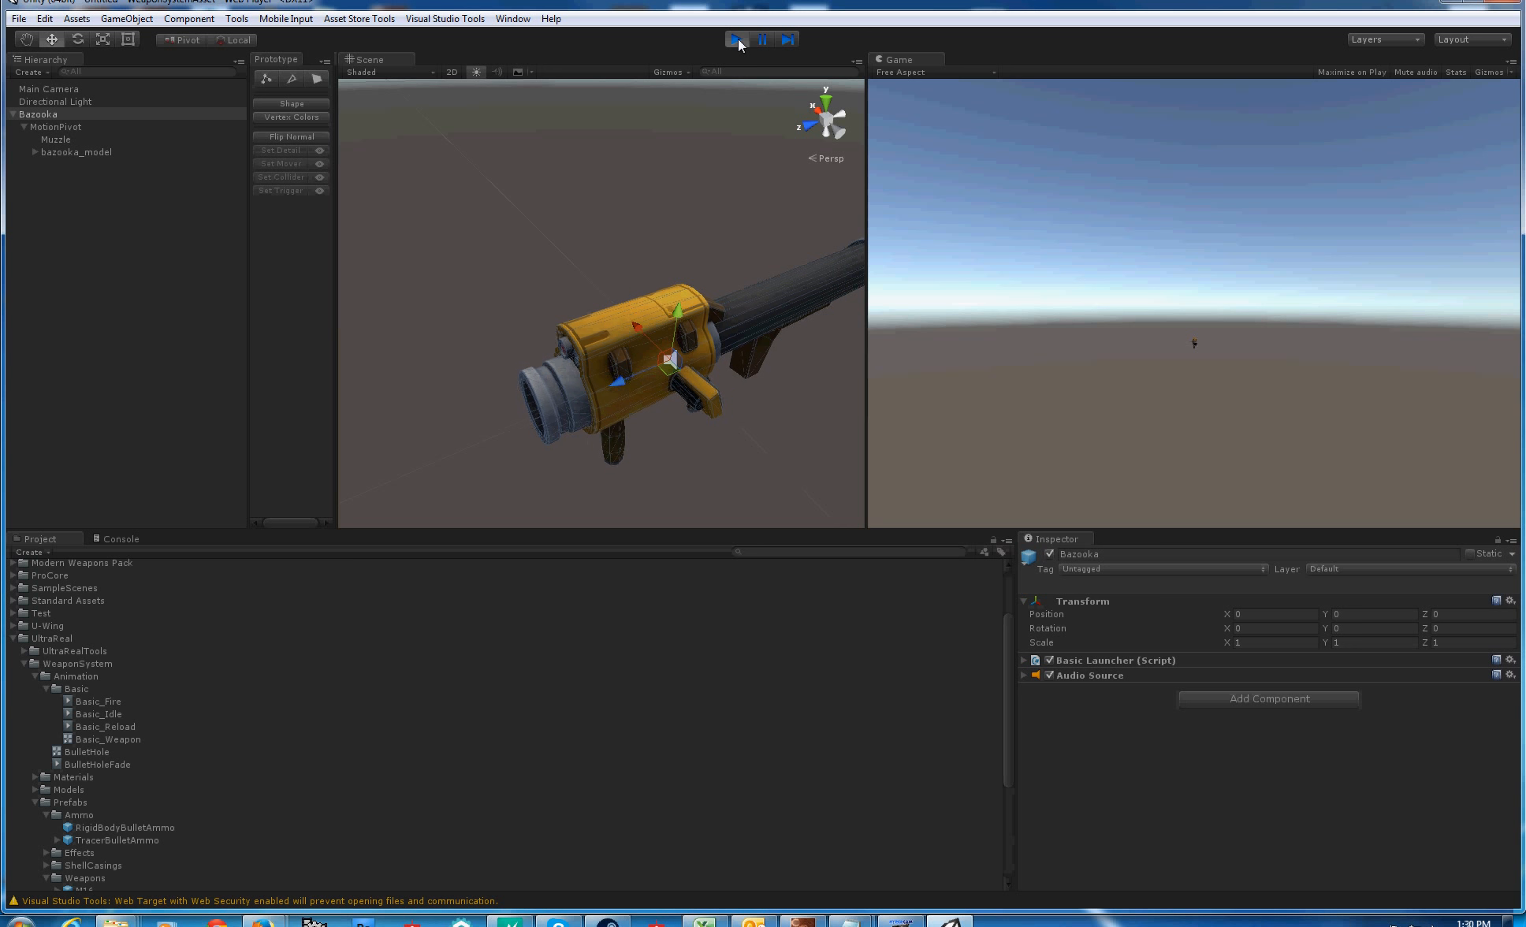
{"action": "left_click", "coordinate": [737, 40]}
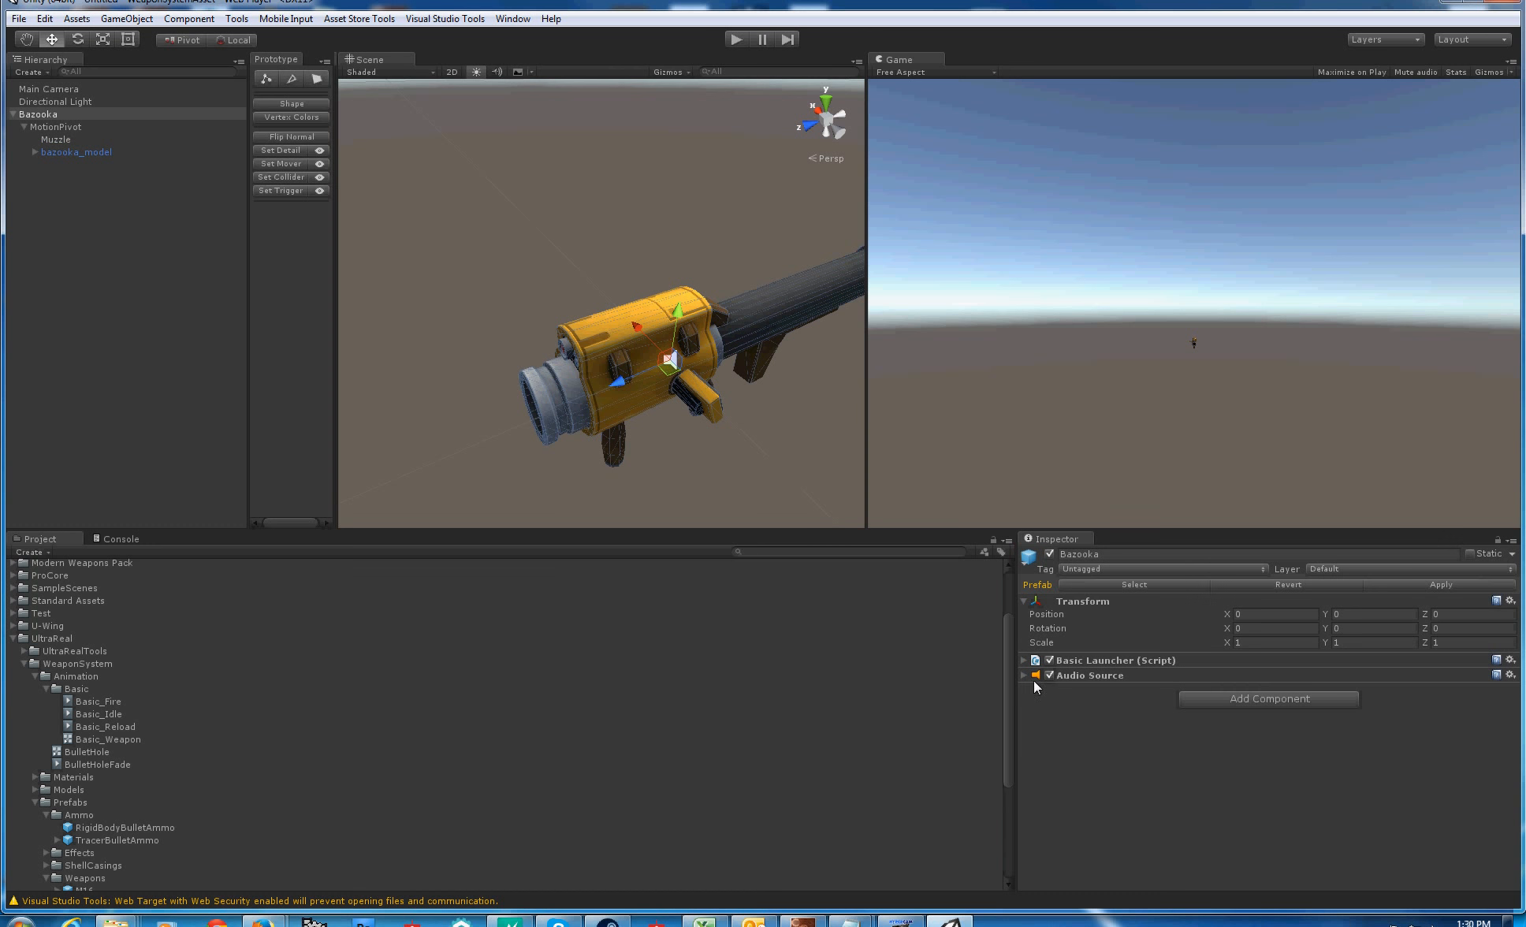
Add the Basic Input Example script component to the Bazooka
{"action": "left_click", "coordinate": [1268, 700]}
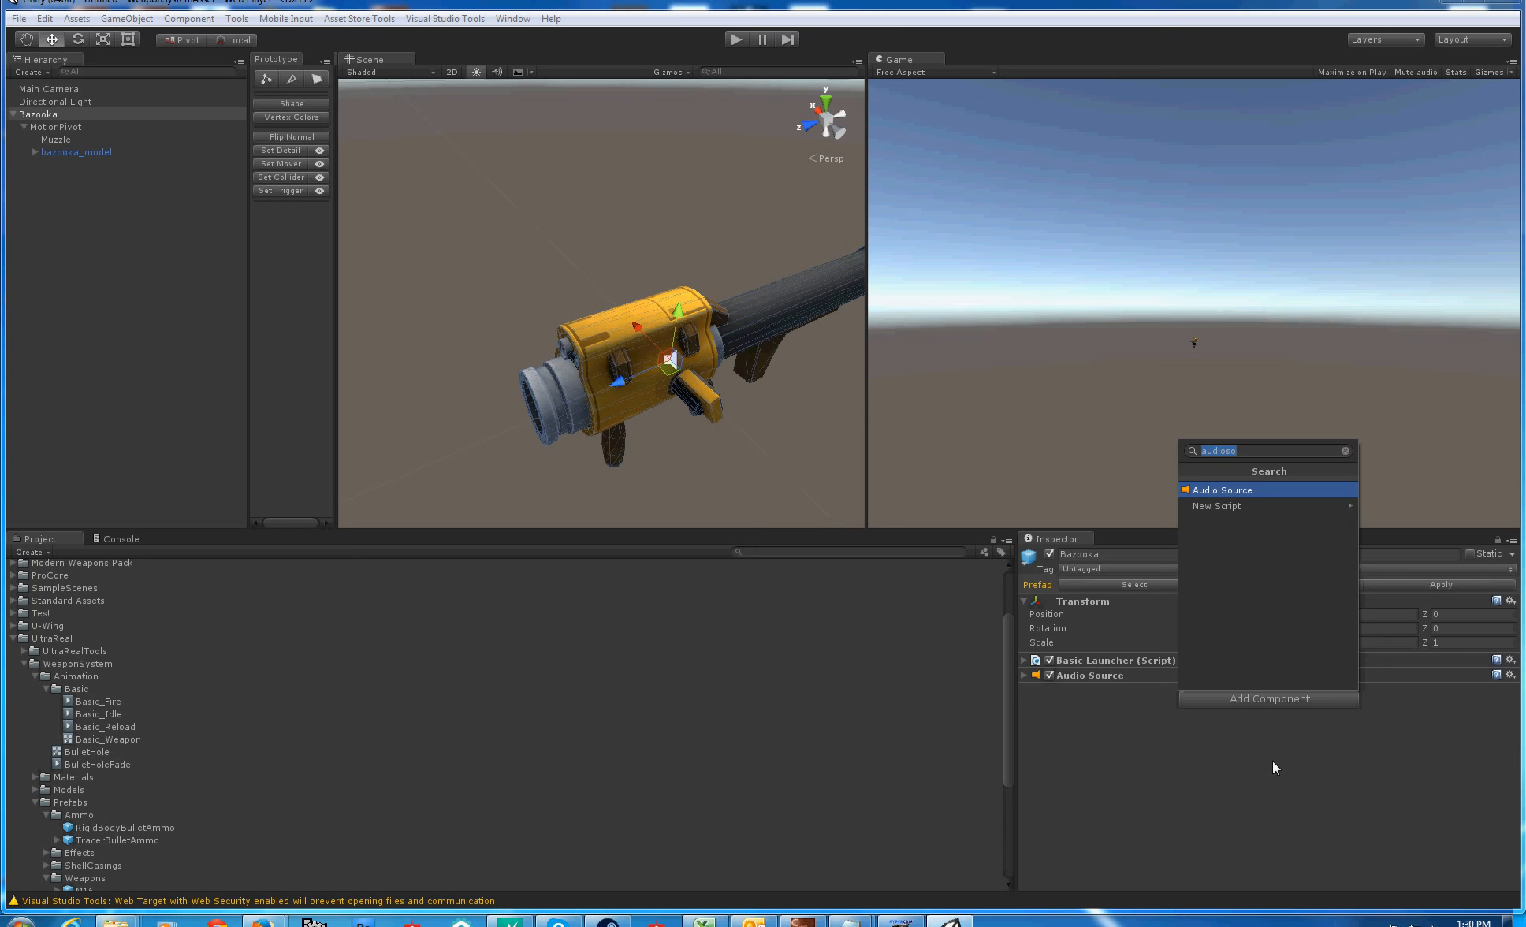
{"action": "type", "text": "bas"}
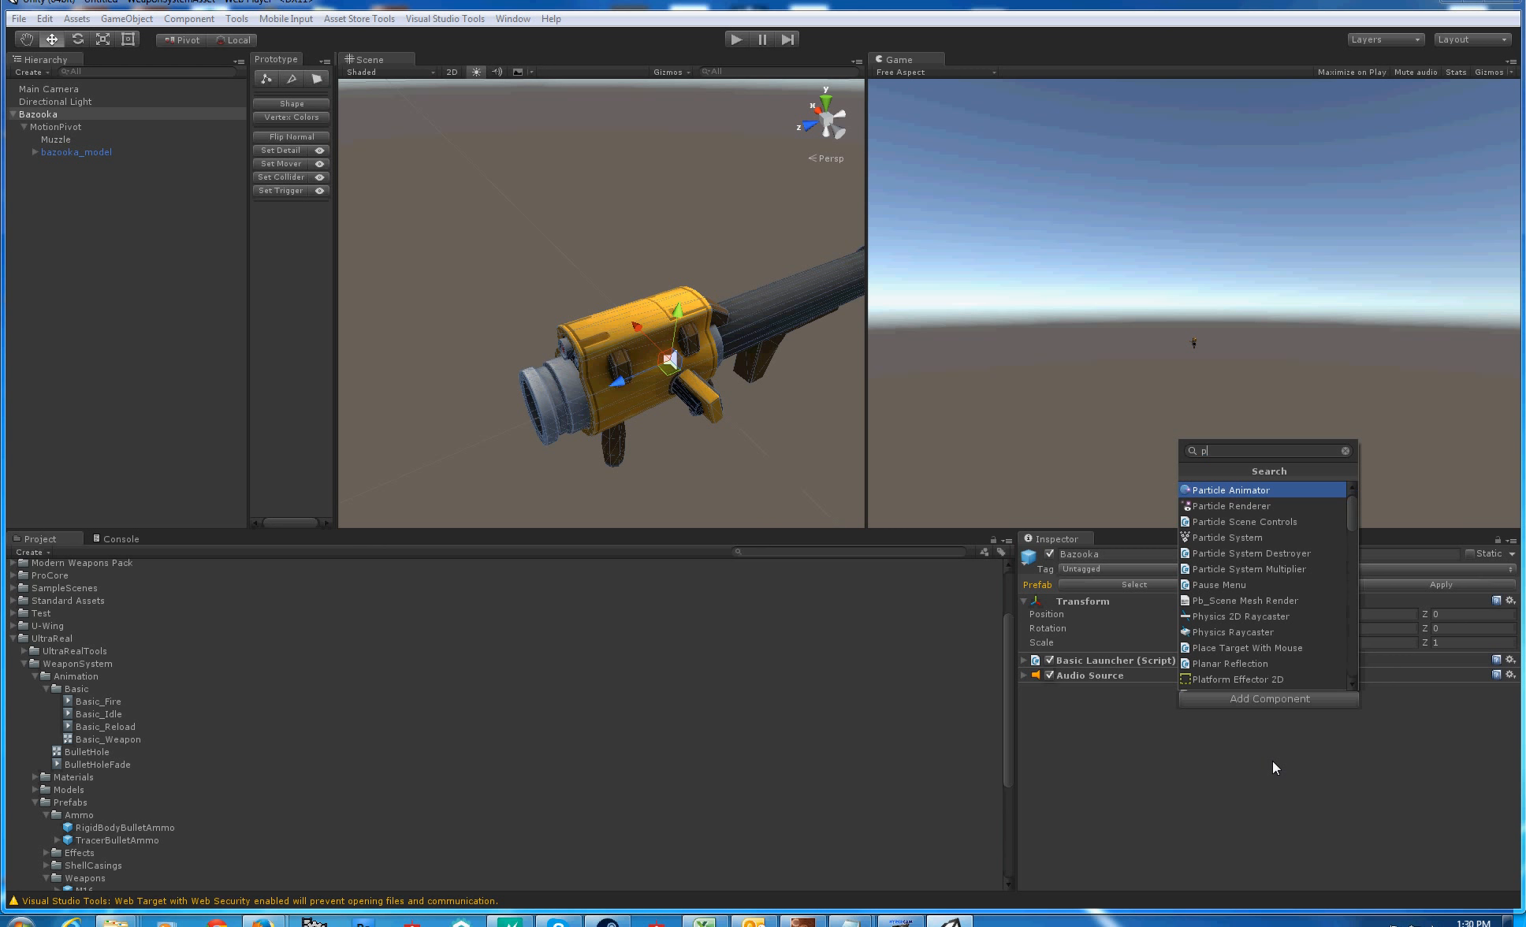
{"action": "type", "text": "ic"}
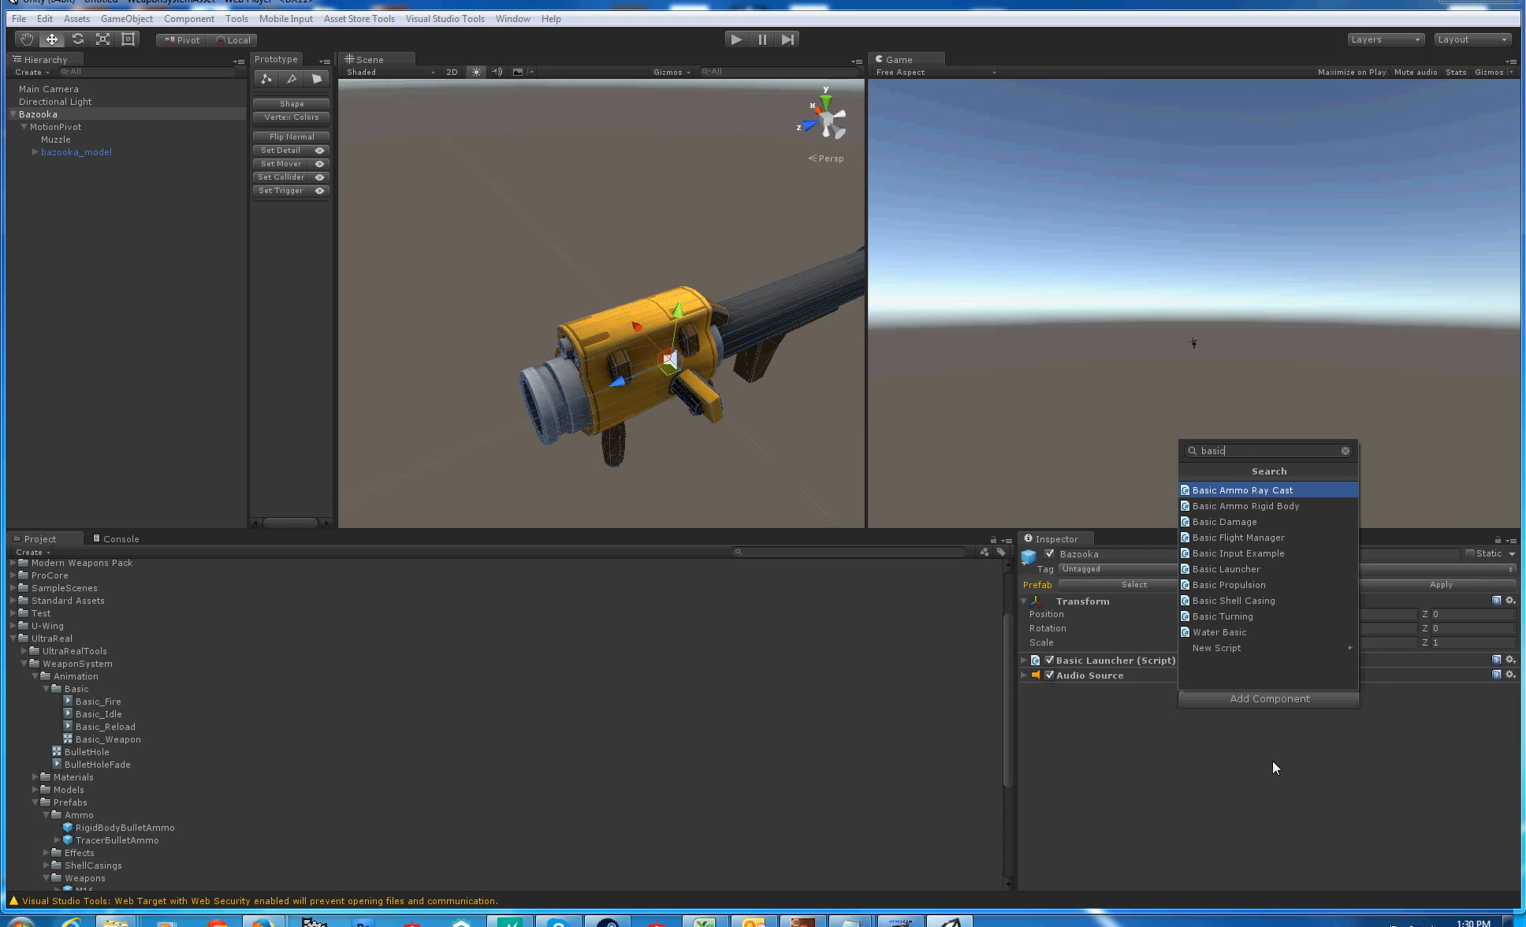
{"action": "key", "text": "Down"}
{"action": "key", "text": "Down"}
{"action": "key", "text": "Down"}
{"action": "key", "text": "Down"}
{"action": "key", "text": "Return"}
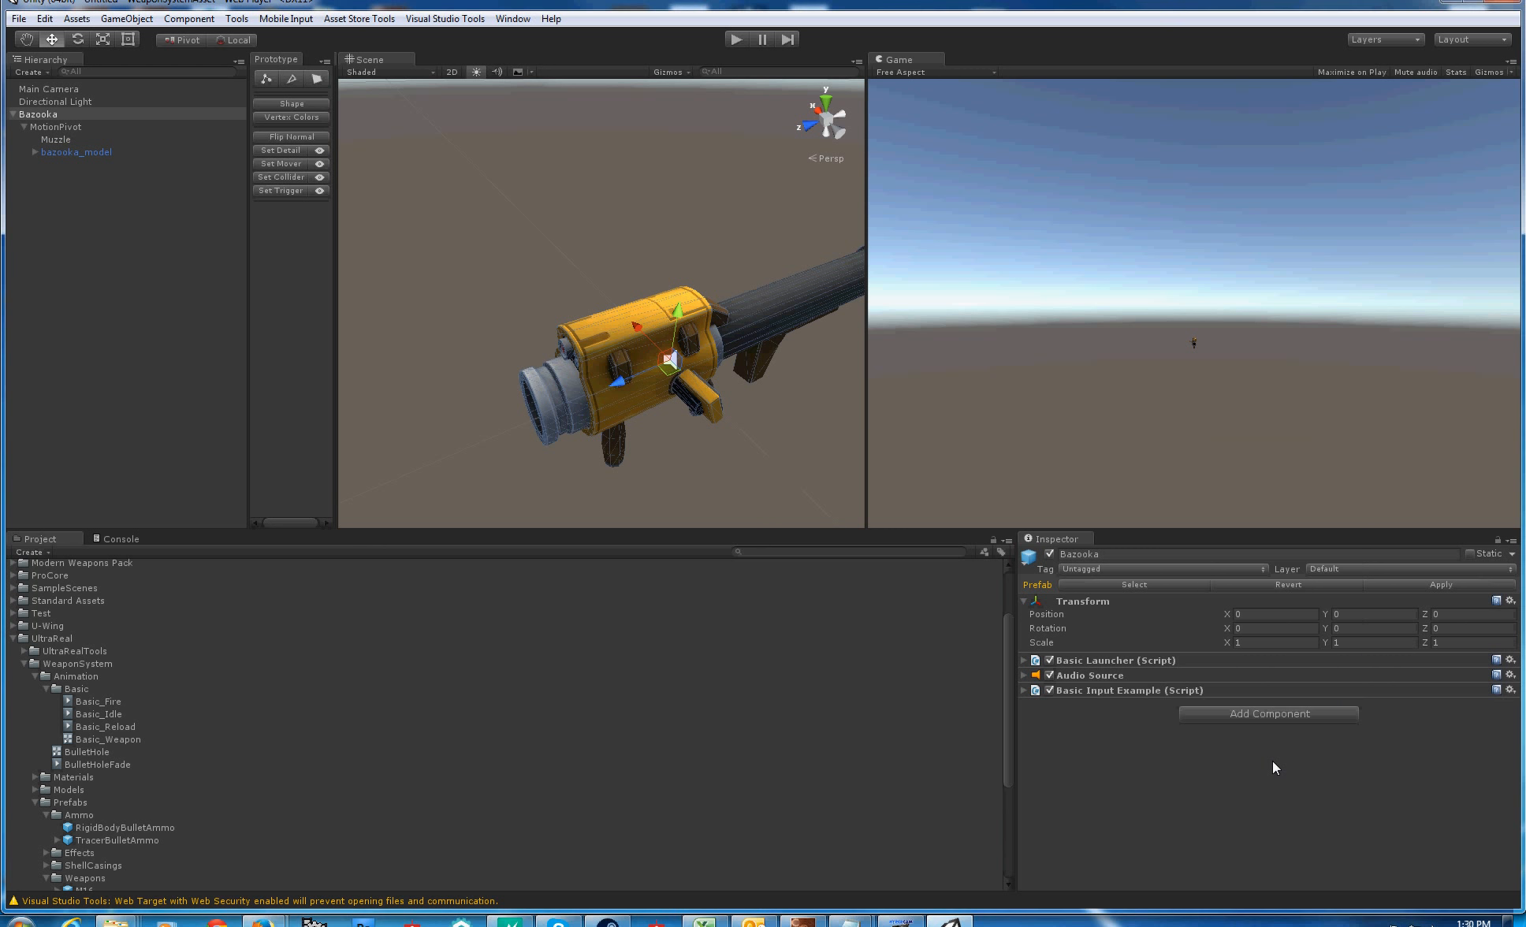
Expand the Basic Input Example component's settings and open its script for editing in Visual Studio
{"action": "left_click", "coordinate": [1024, 691]}
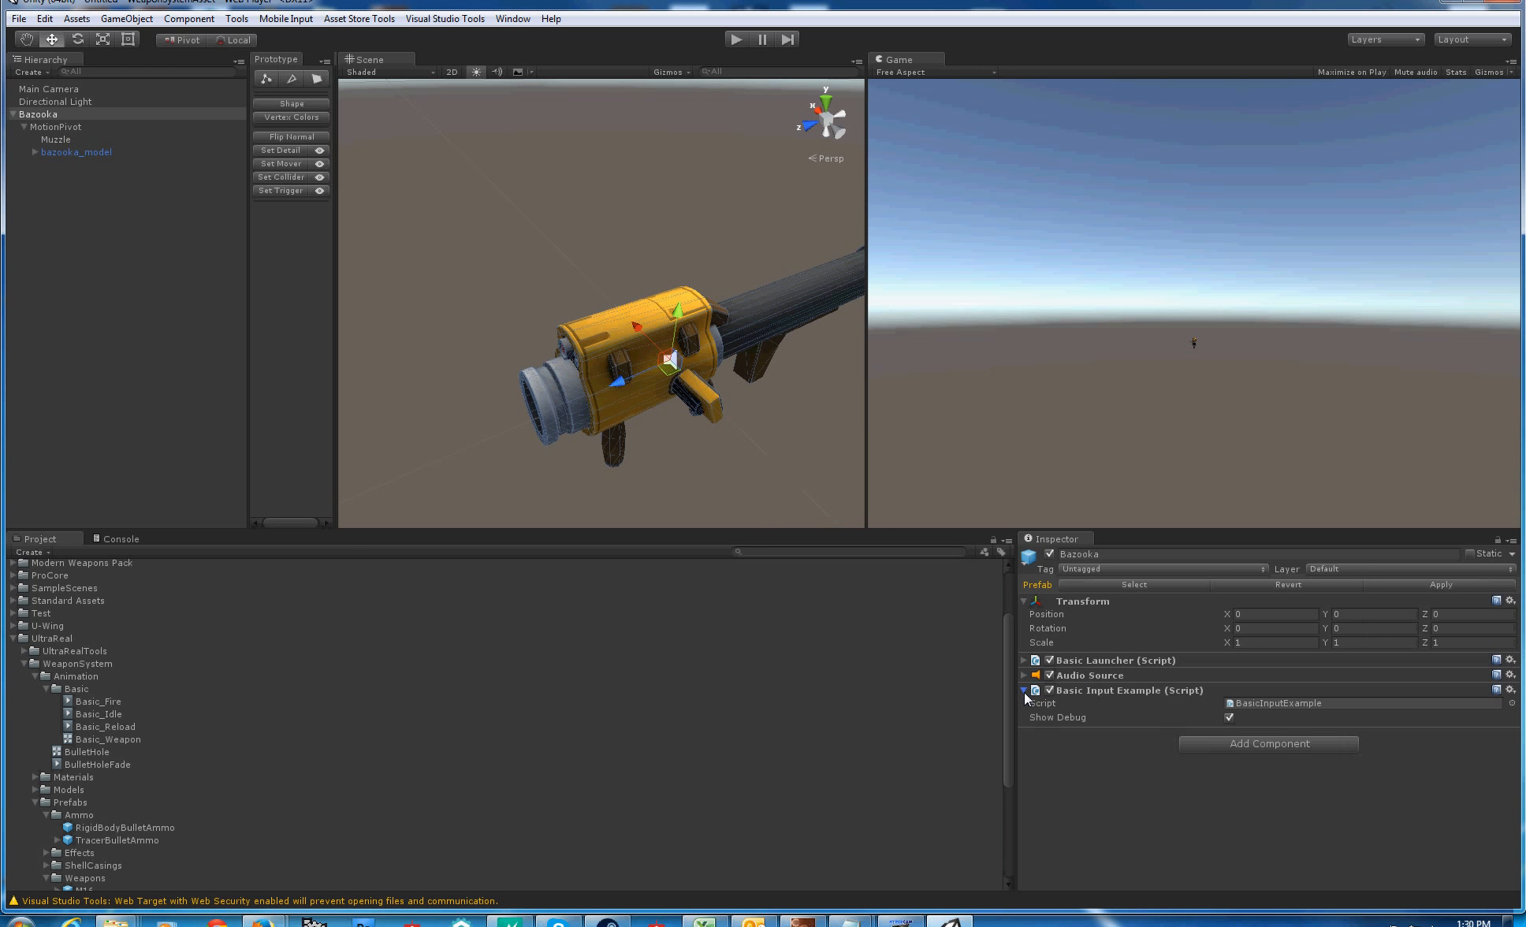
{"action": "right_click", "coordinate": [1094, 691]}
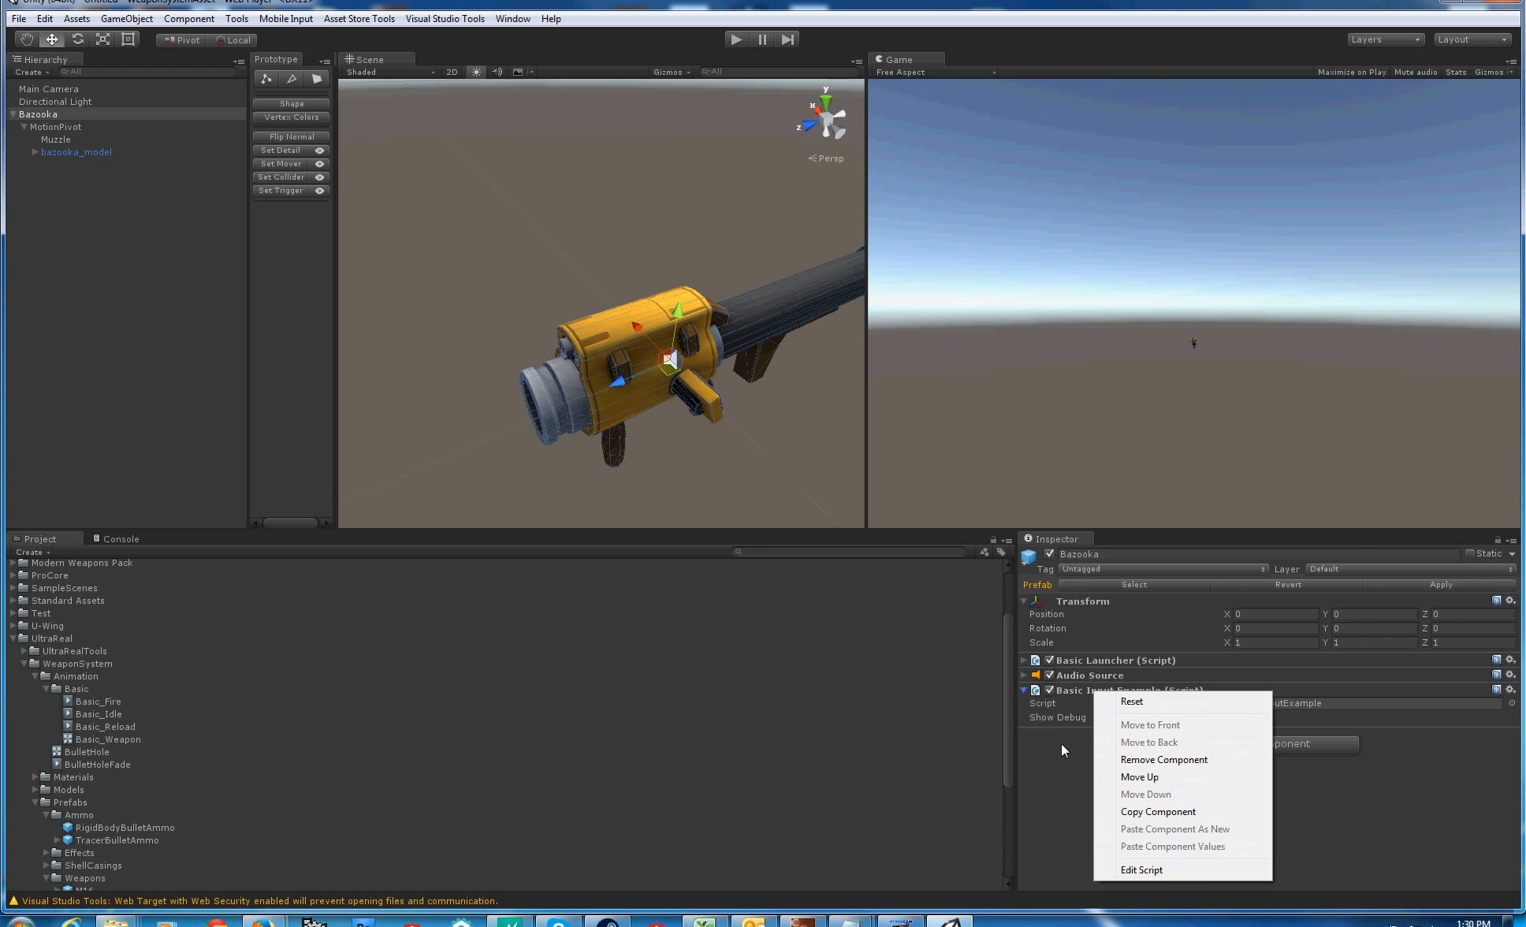
{"action": "left_click", "coordinate": [1102, 711]}
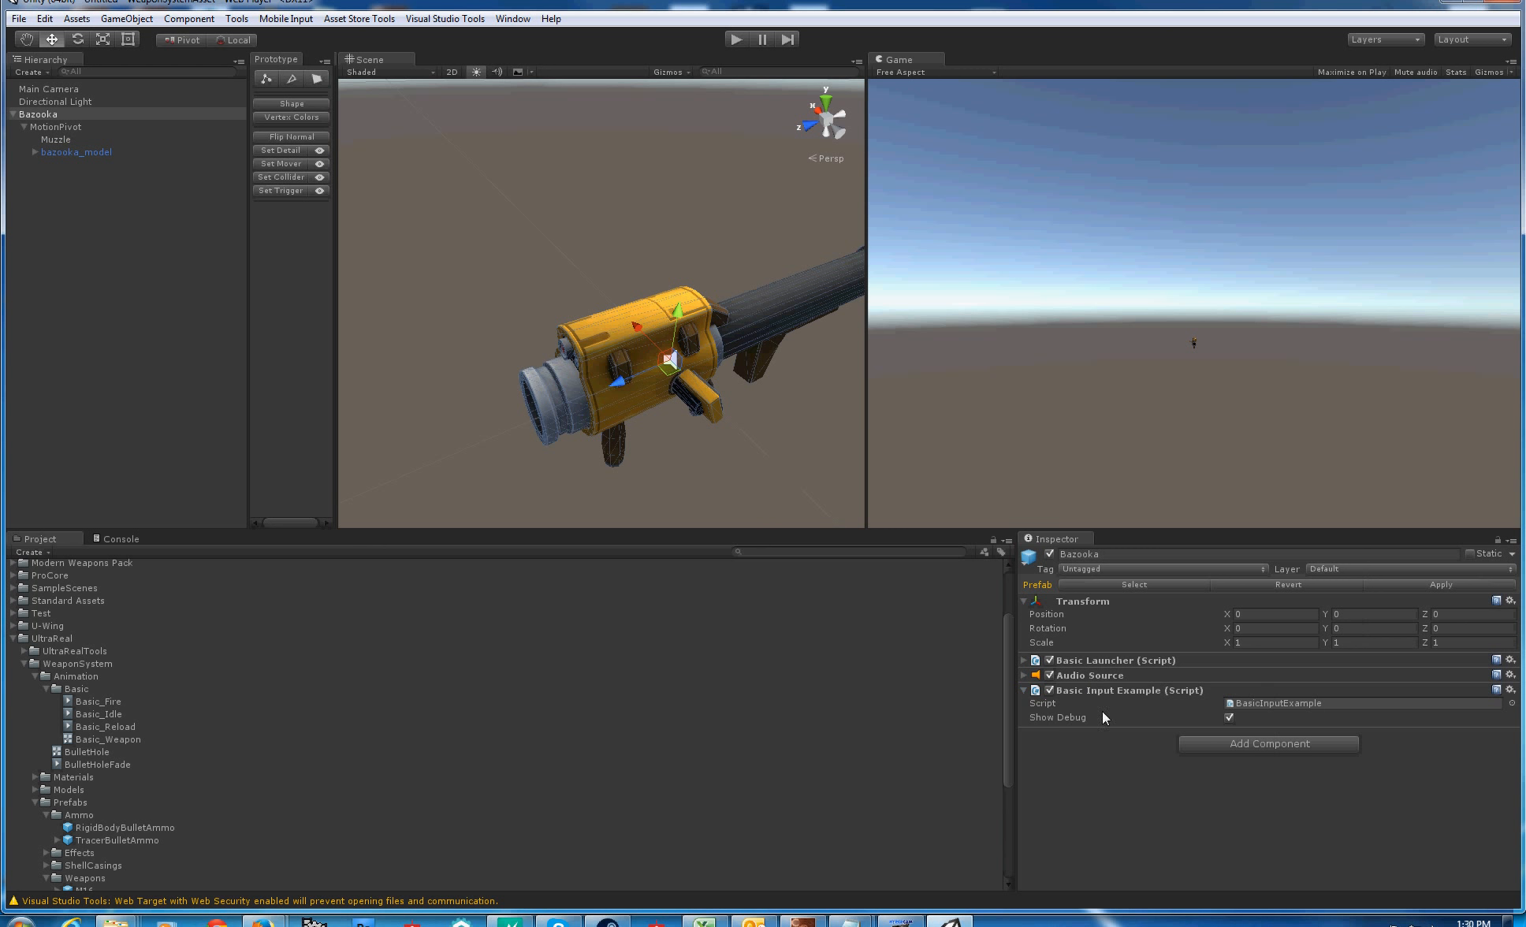
{"action": "left_click", "coordinate": [1024, 690]}
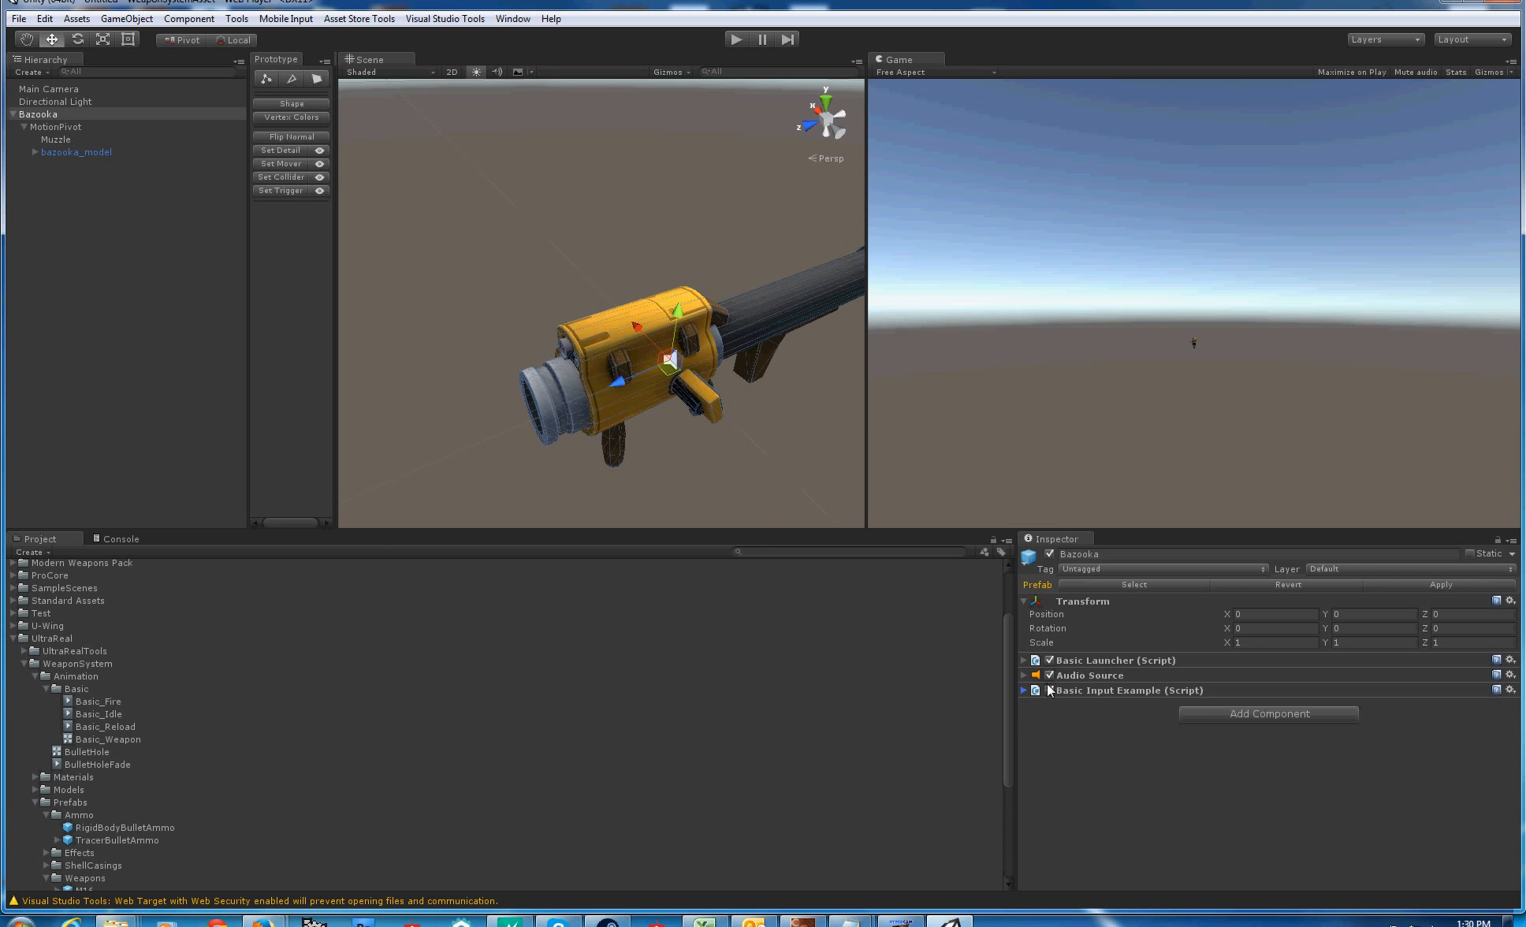
{"action": "left_click", "coordinate": [1024, 691]}
{"action": "right_click", "coordinate": [1052, 693]}
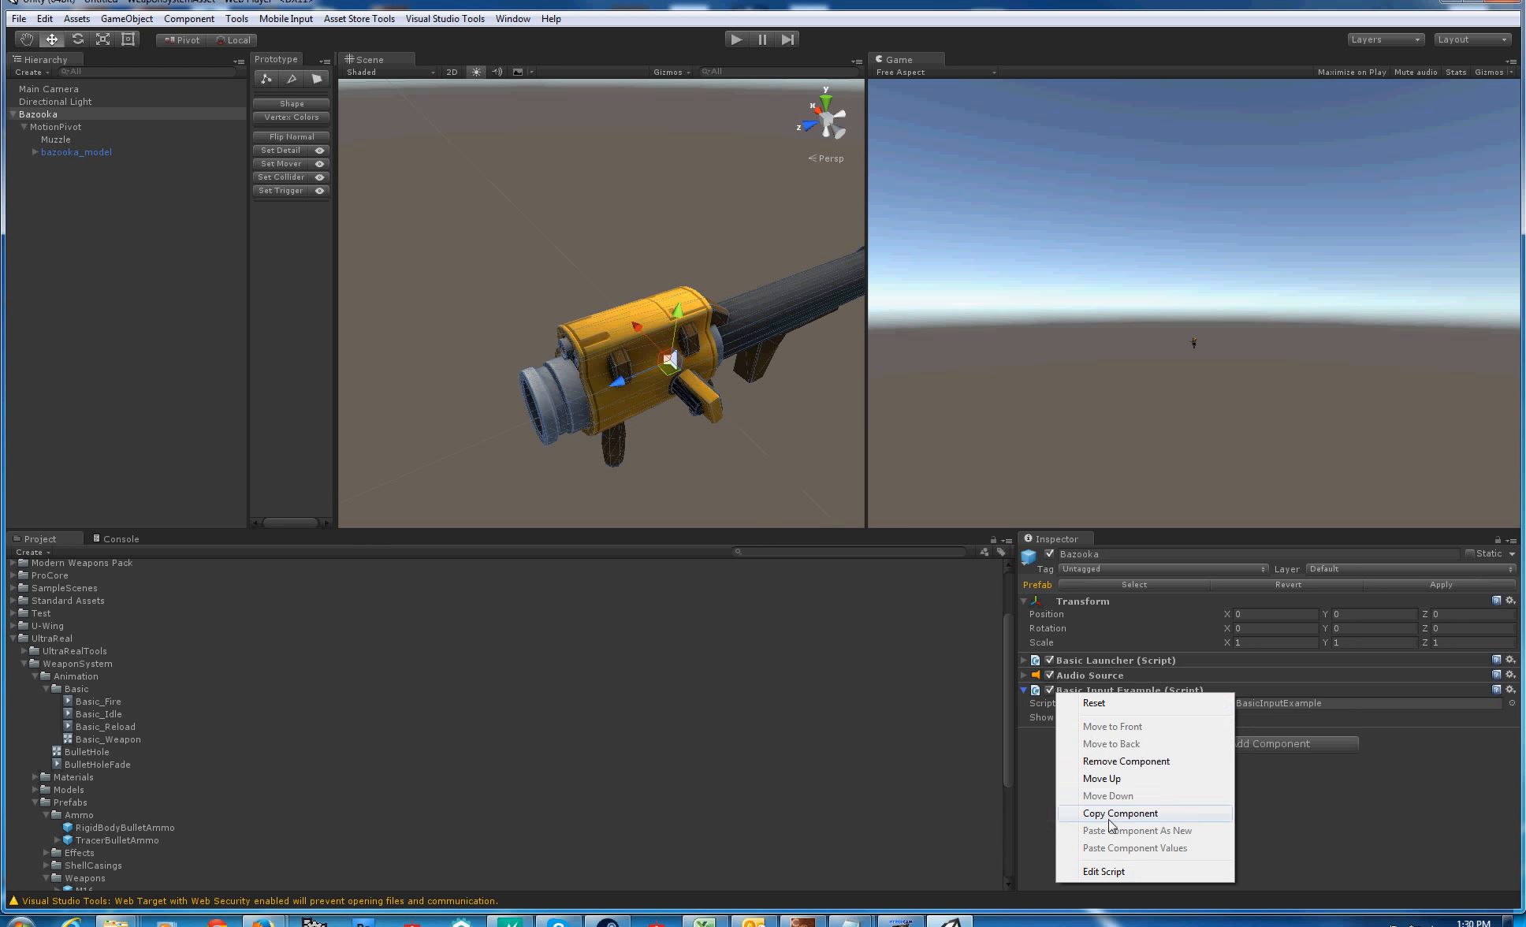
{"action": "left_click", "coordinate": [1106, 872]}
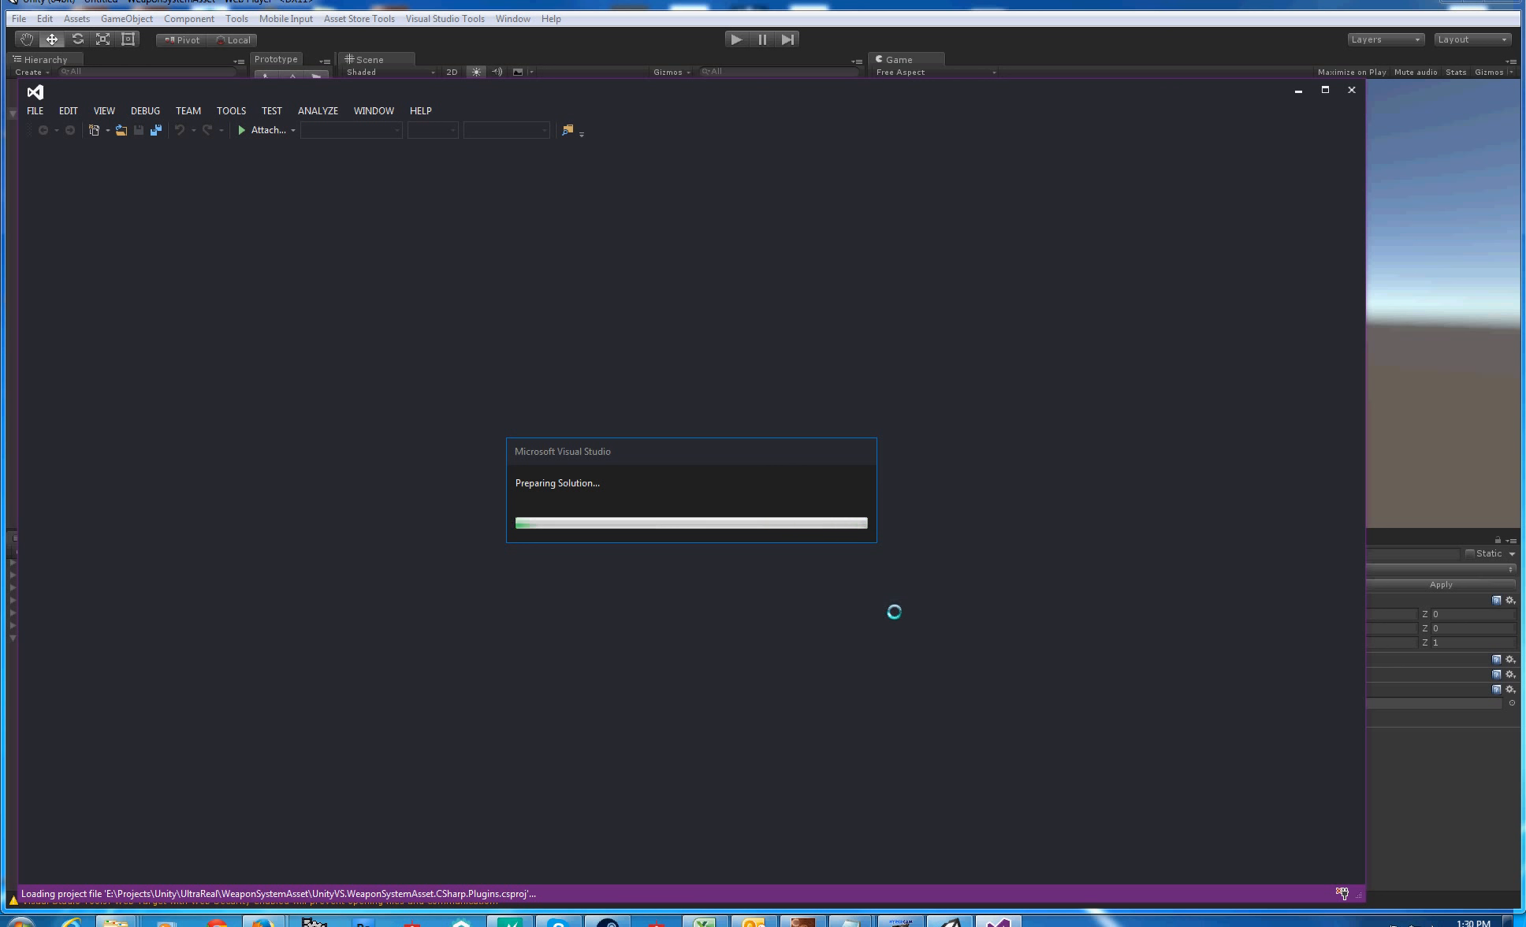
Switch between Visual Studio and Unity while the script solution loads, ending in Unity
{"action": "left_click", "coordinate": [950, 920]}
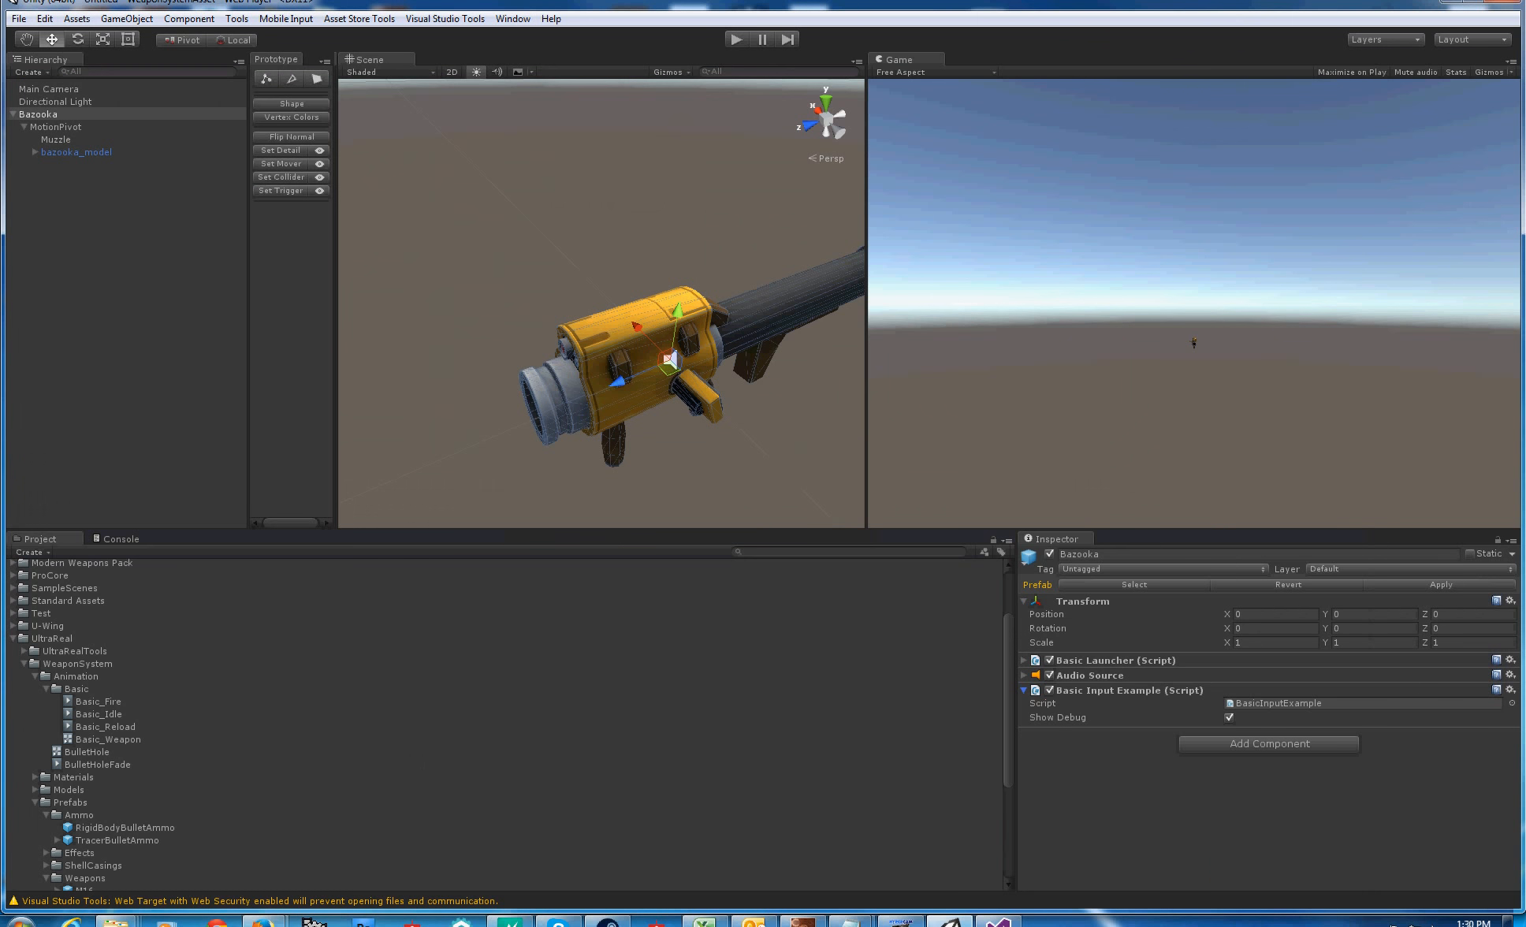
{"action": "left_click", "coordinate": [951, 921]}
{"action": "left_click", "coordinate": [951, 921]}
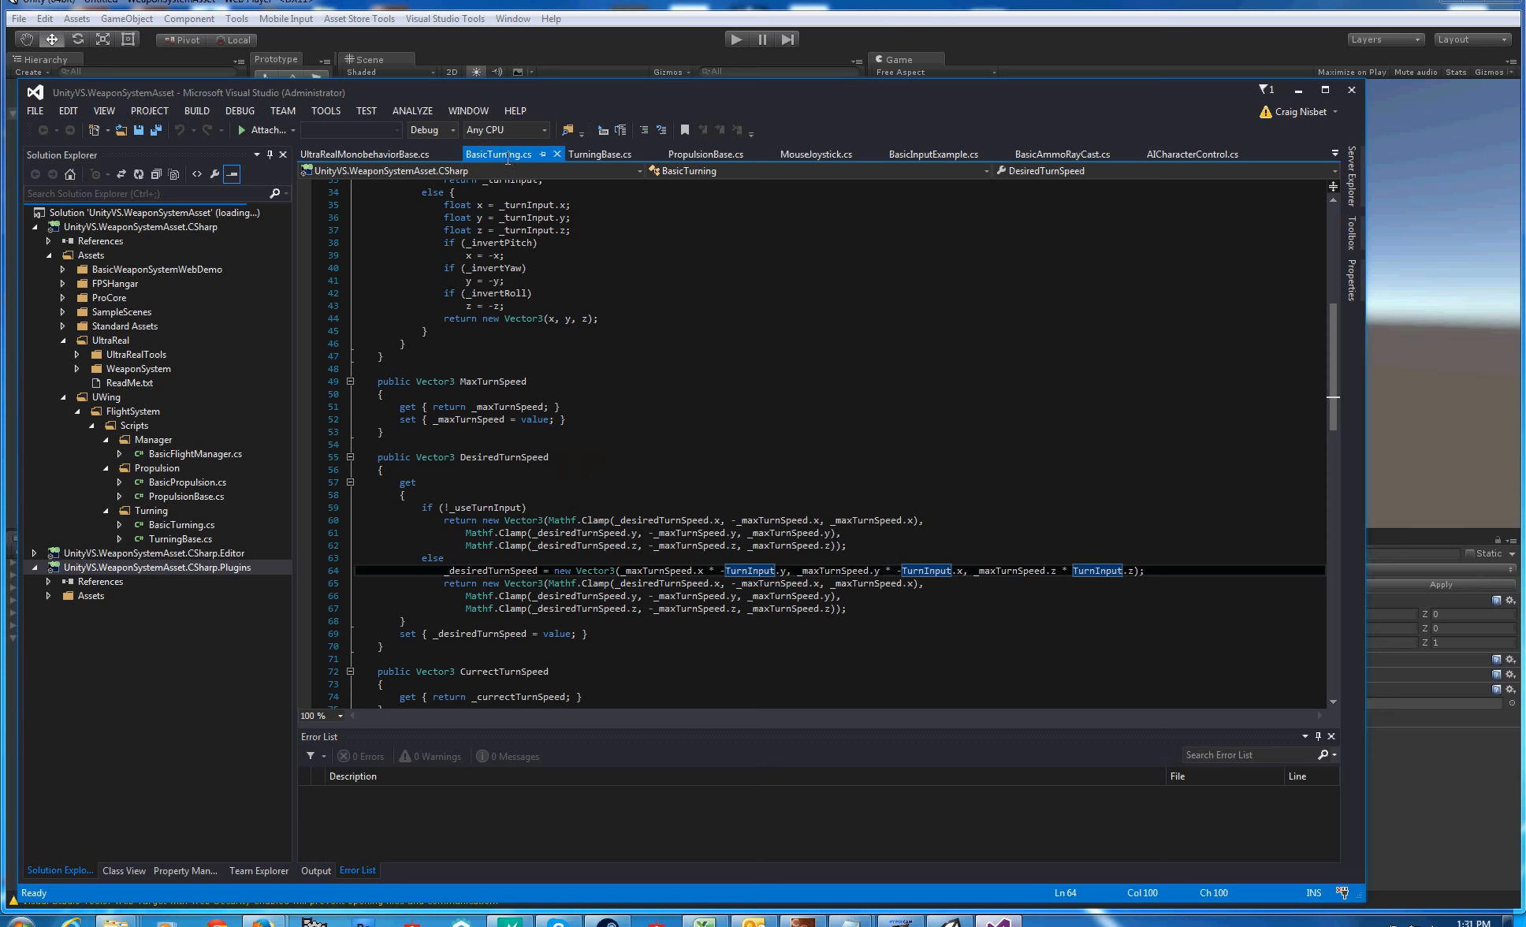
{"action": "left_click", "coordinate": [558, 45]}
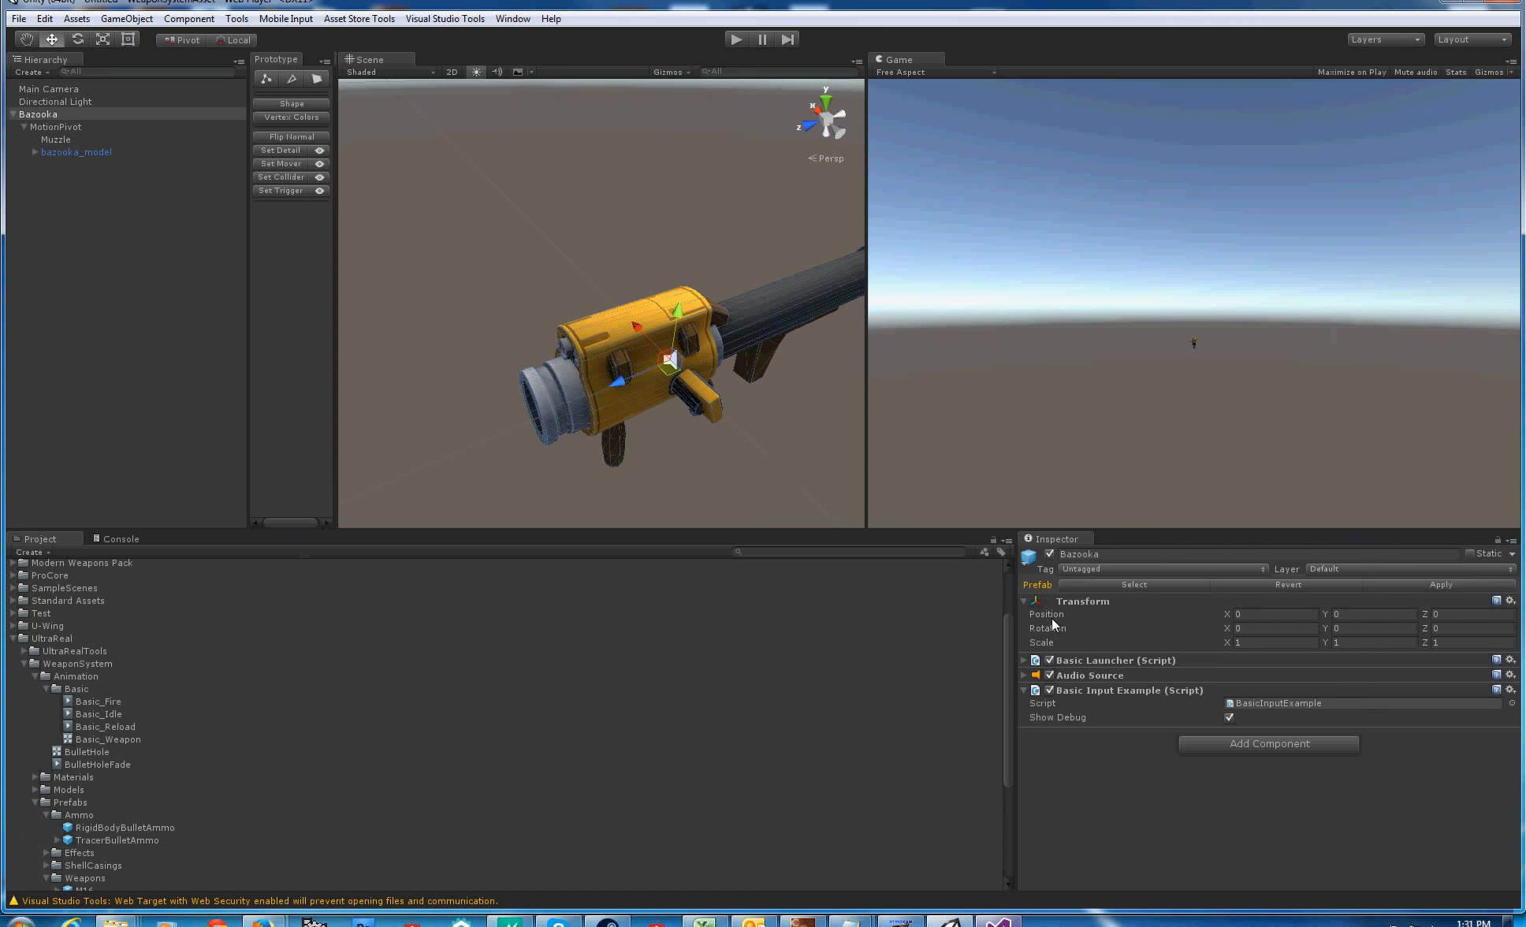
Open the Basic Input Example script in Visual Studio, examine its fire and reload input handling, and return to Unity
{"action": "left_click", "coordinate": [1510, 690]}
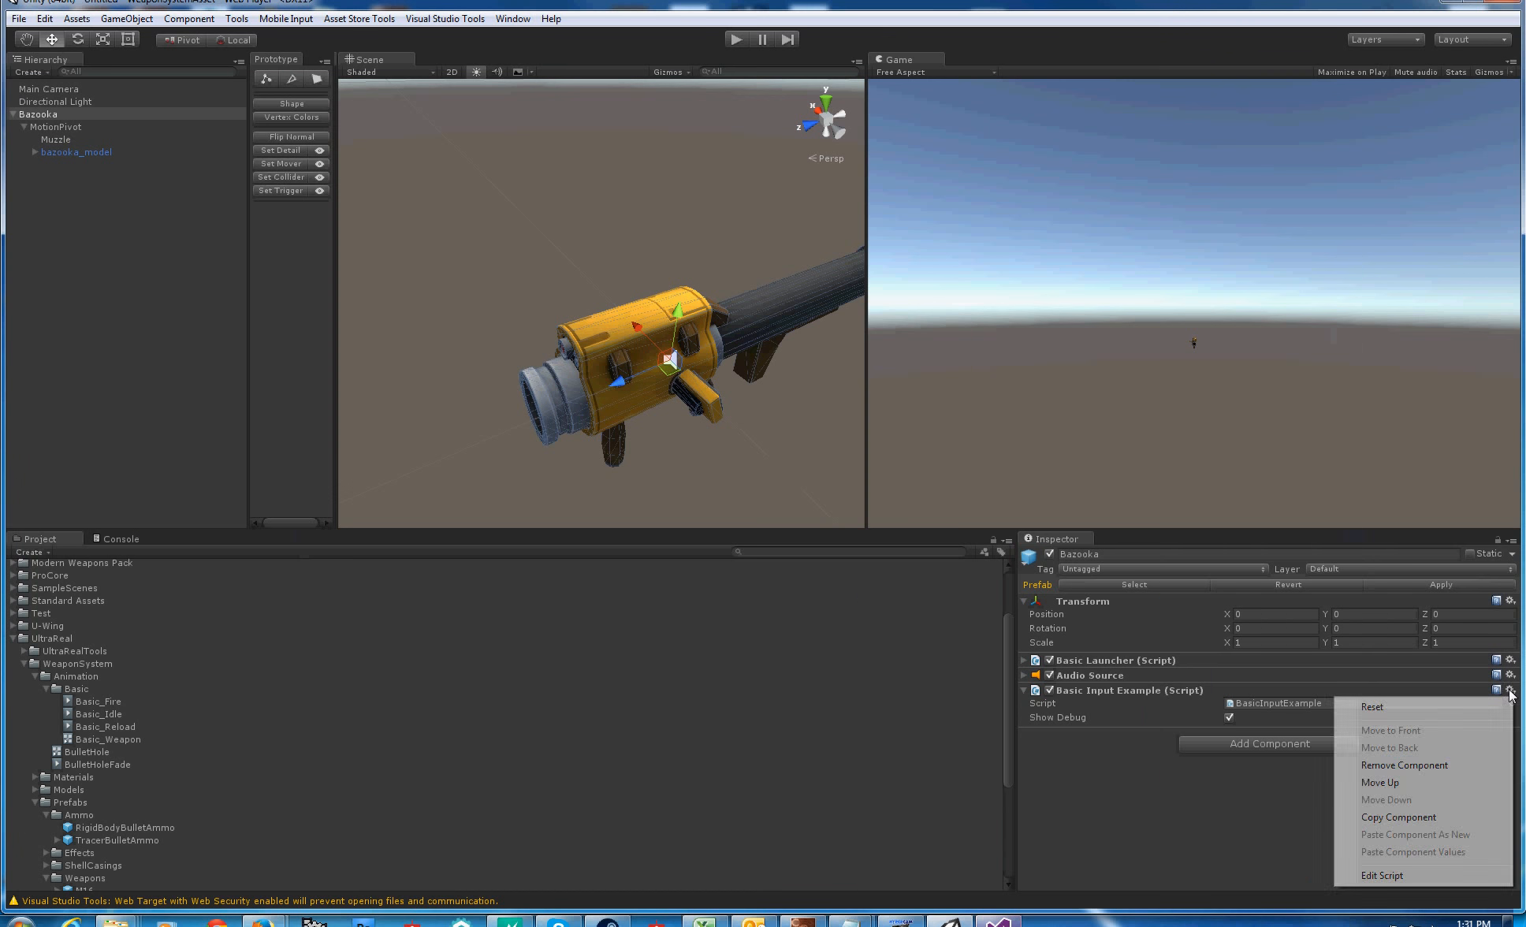
{"action": "left_click", "coordinate": [1380, 875]}
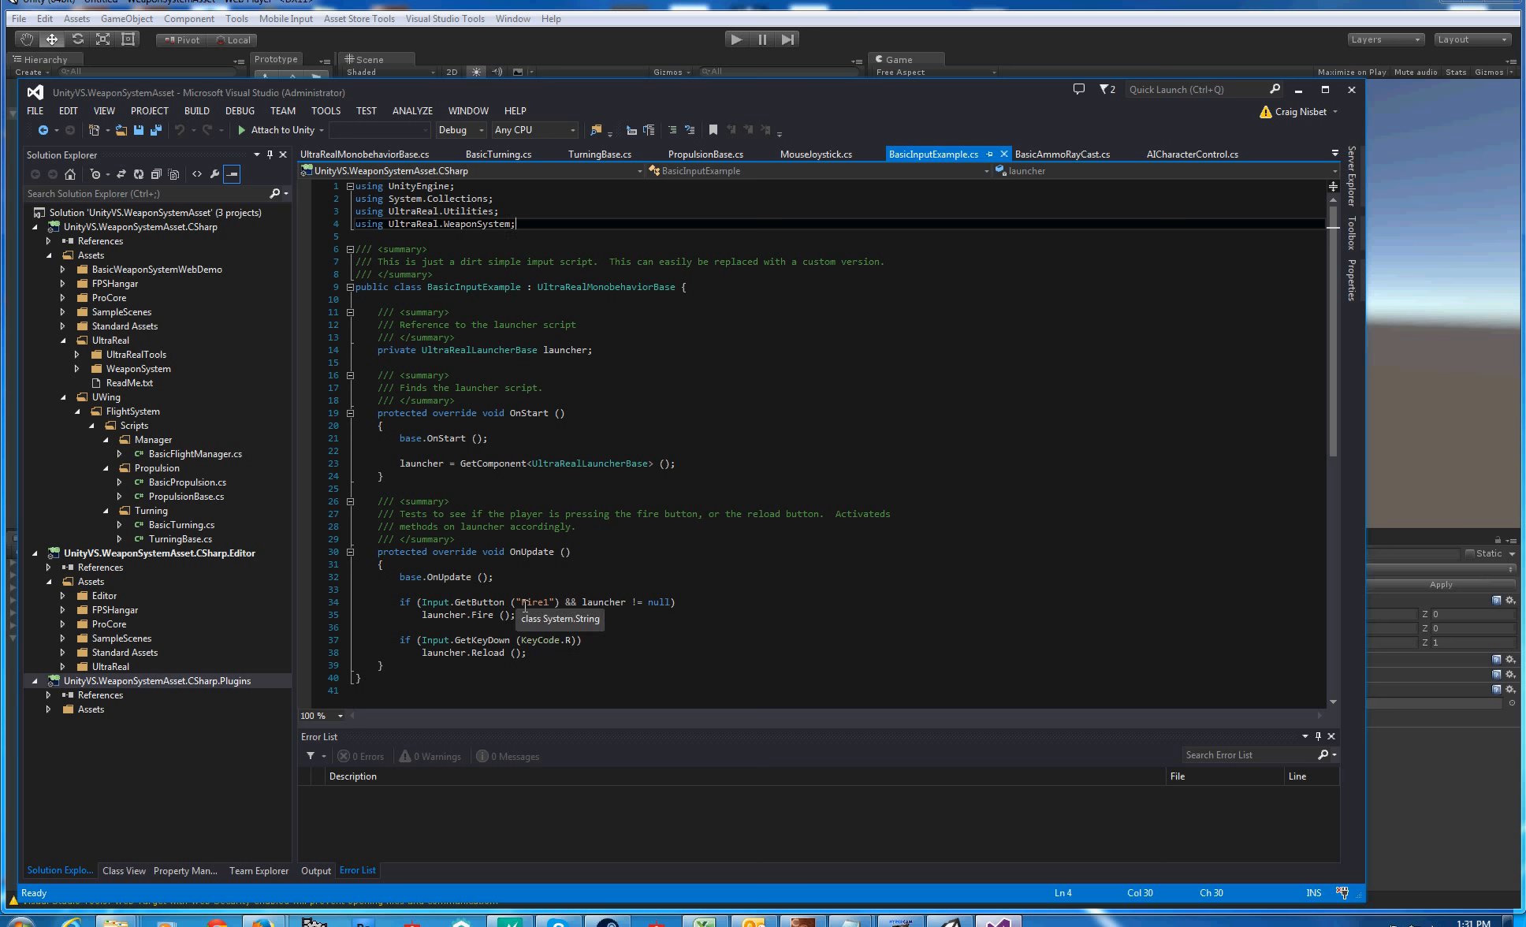
{"action": "mouse_move", "coordinate": [486, 618]}
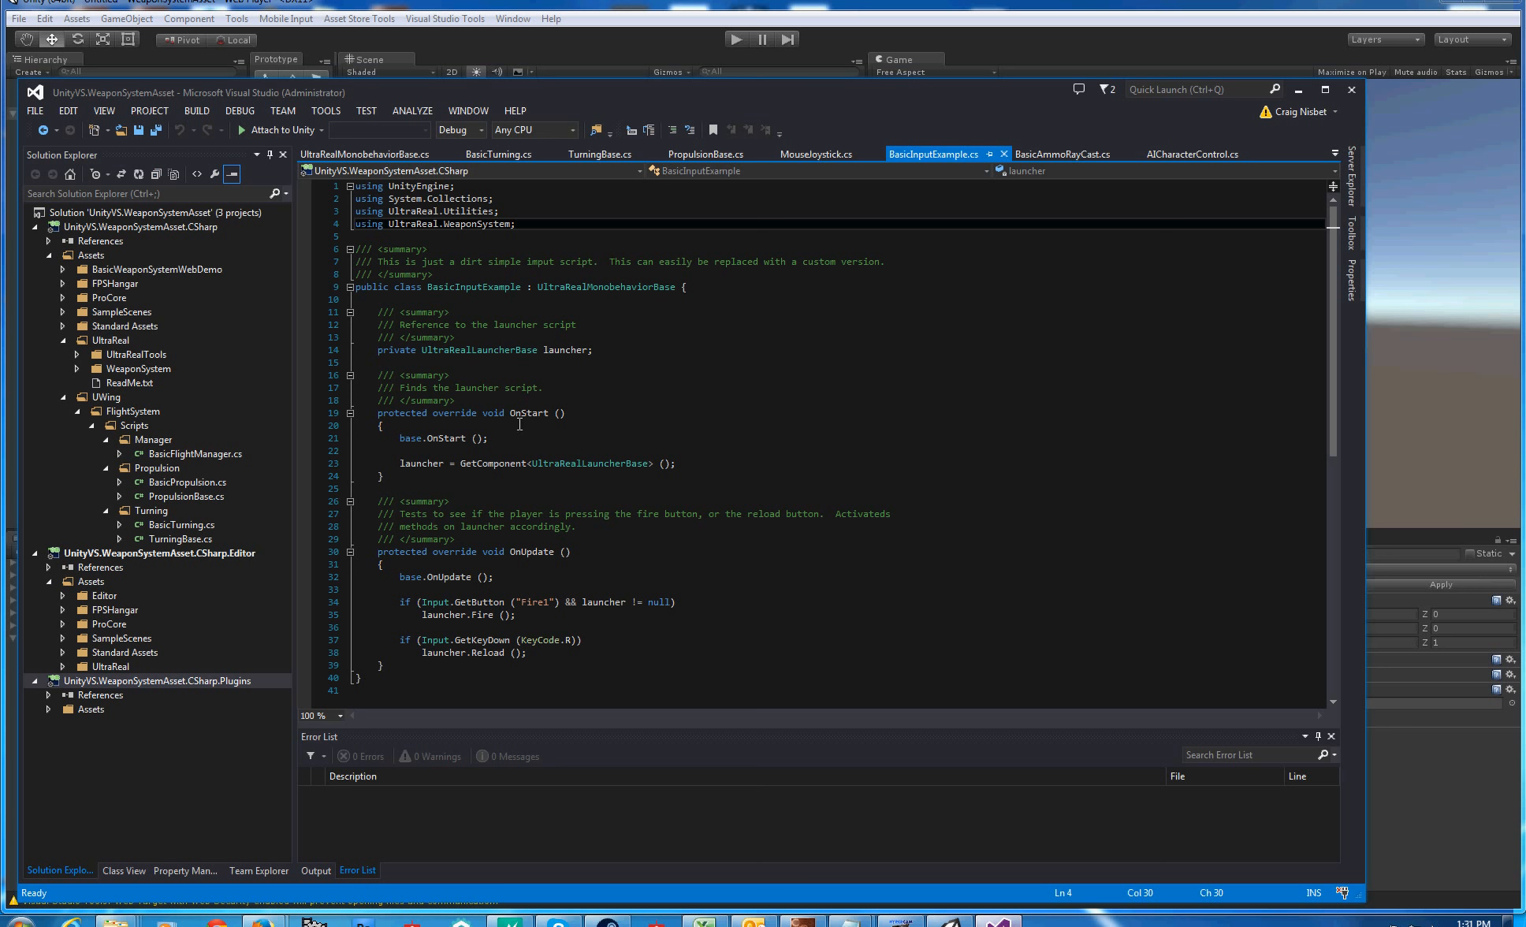
{"action": "left_click", "coordinate": [1300, 92]}
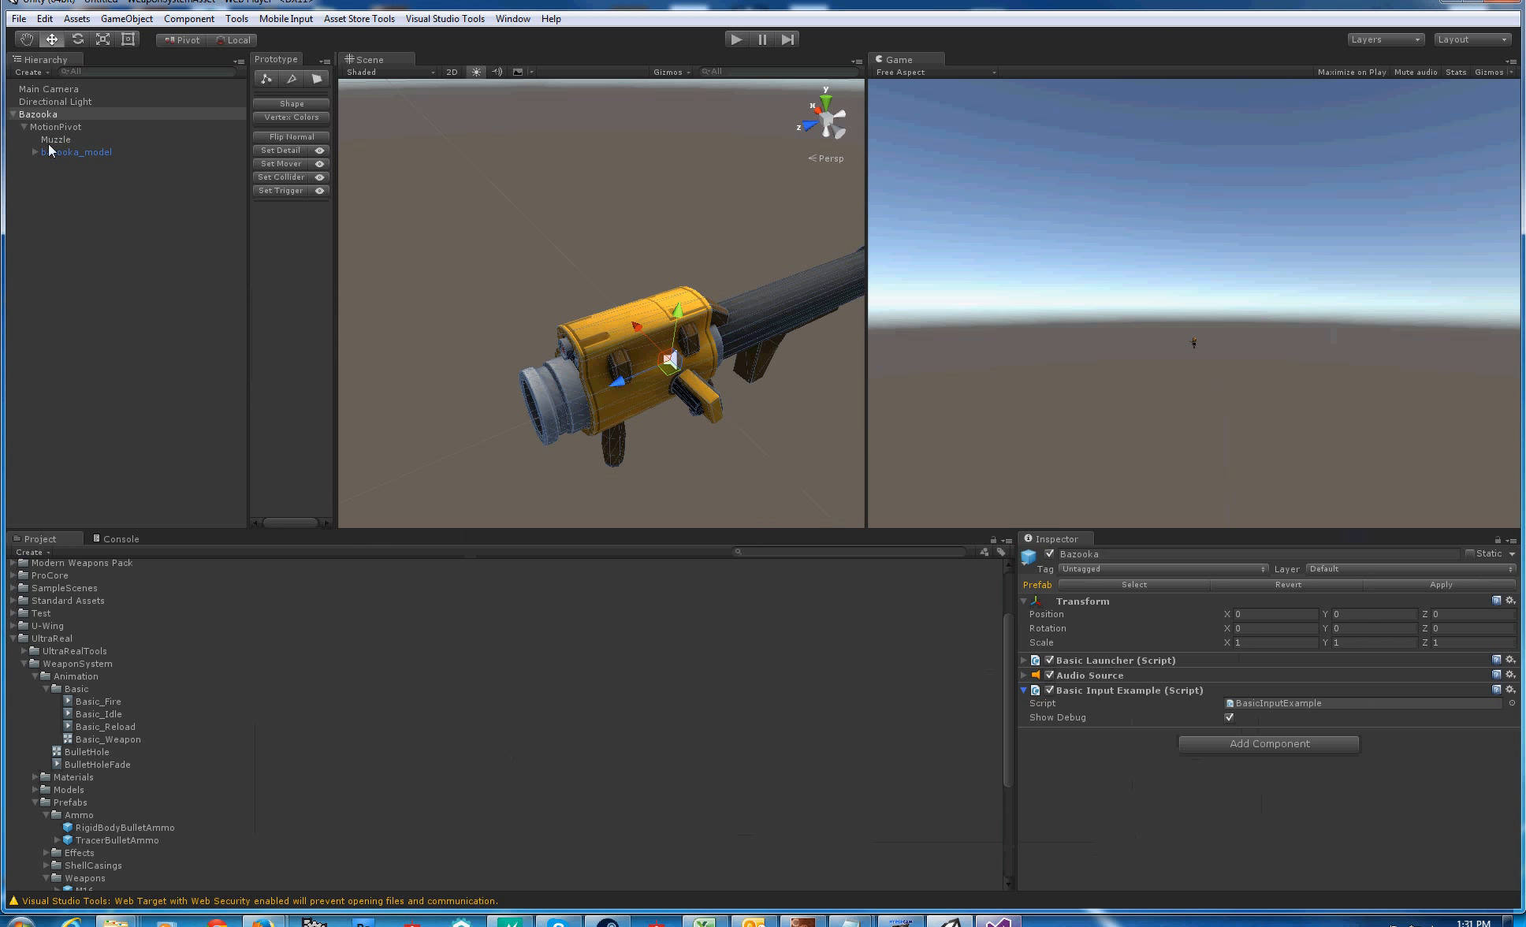
Move the Main Camera close behind the Bazooka, to about X -0.42, Y 0.3, Z -1.11
{"action": "left_click", "coordinate": [50, 89]}
{"action": "scroll", "coordinate": [596, 274], "scroll_direction": "down", "scroll_amount": 10}
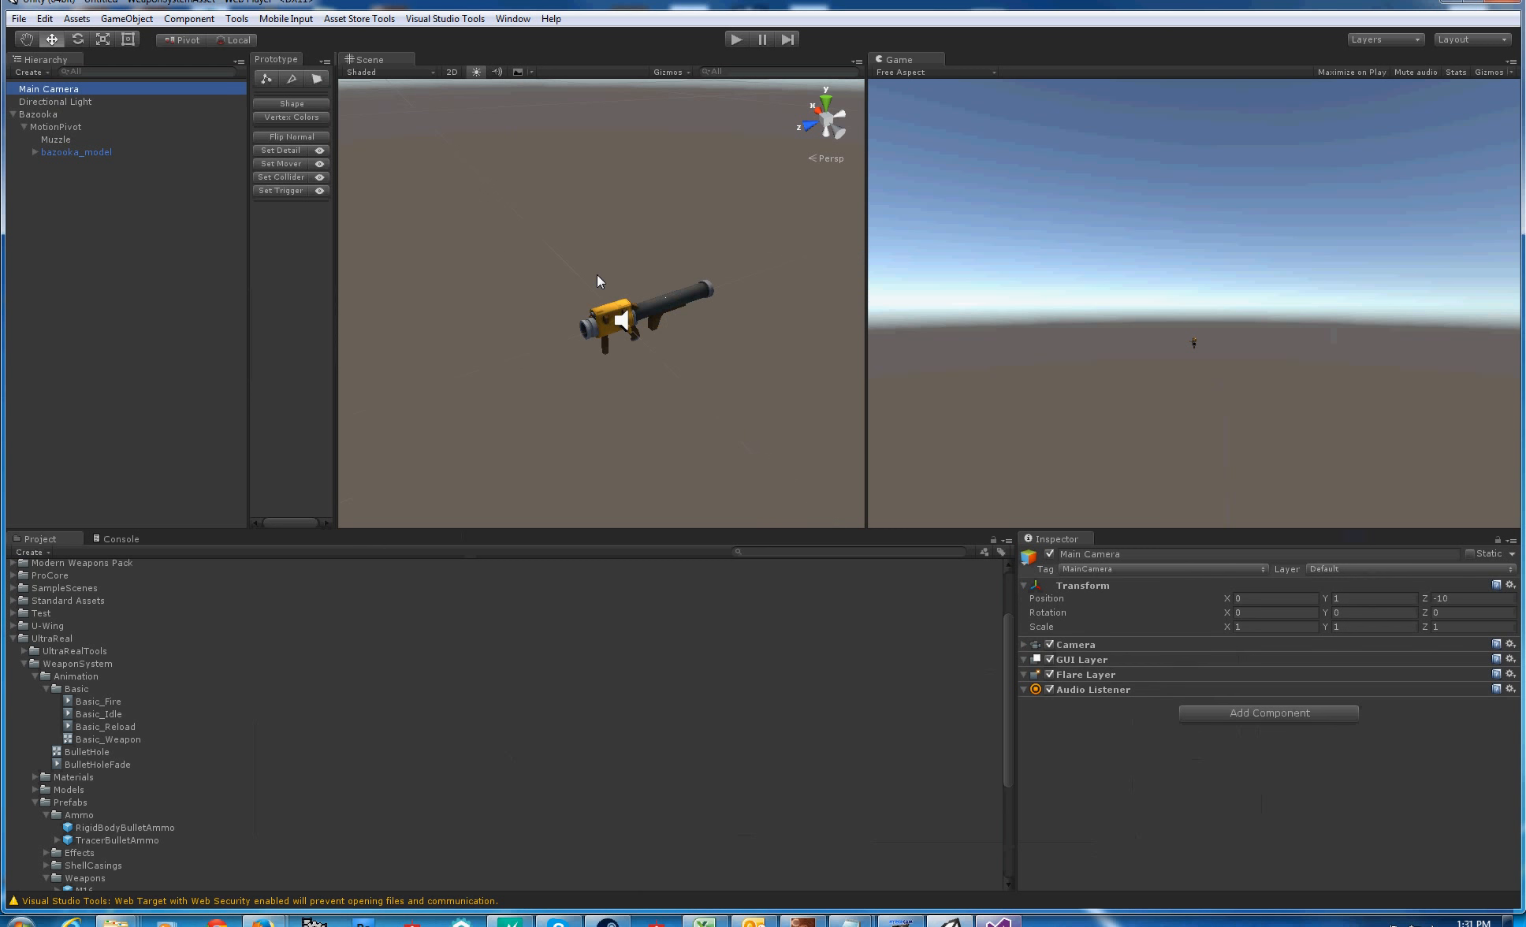
{"action": "scroll", "coordinate": [738, 231], "scroll_direction": "down", "scroll_amount": 3}
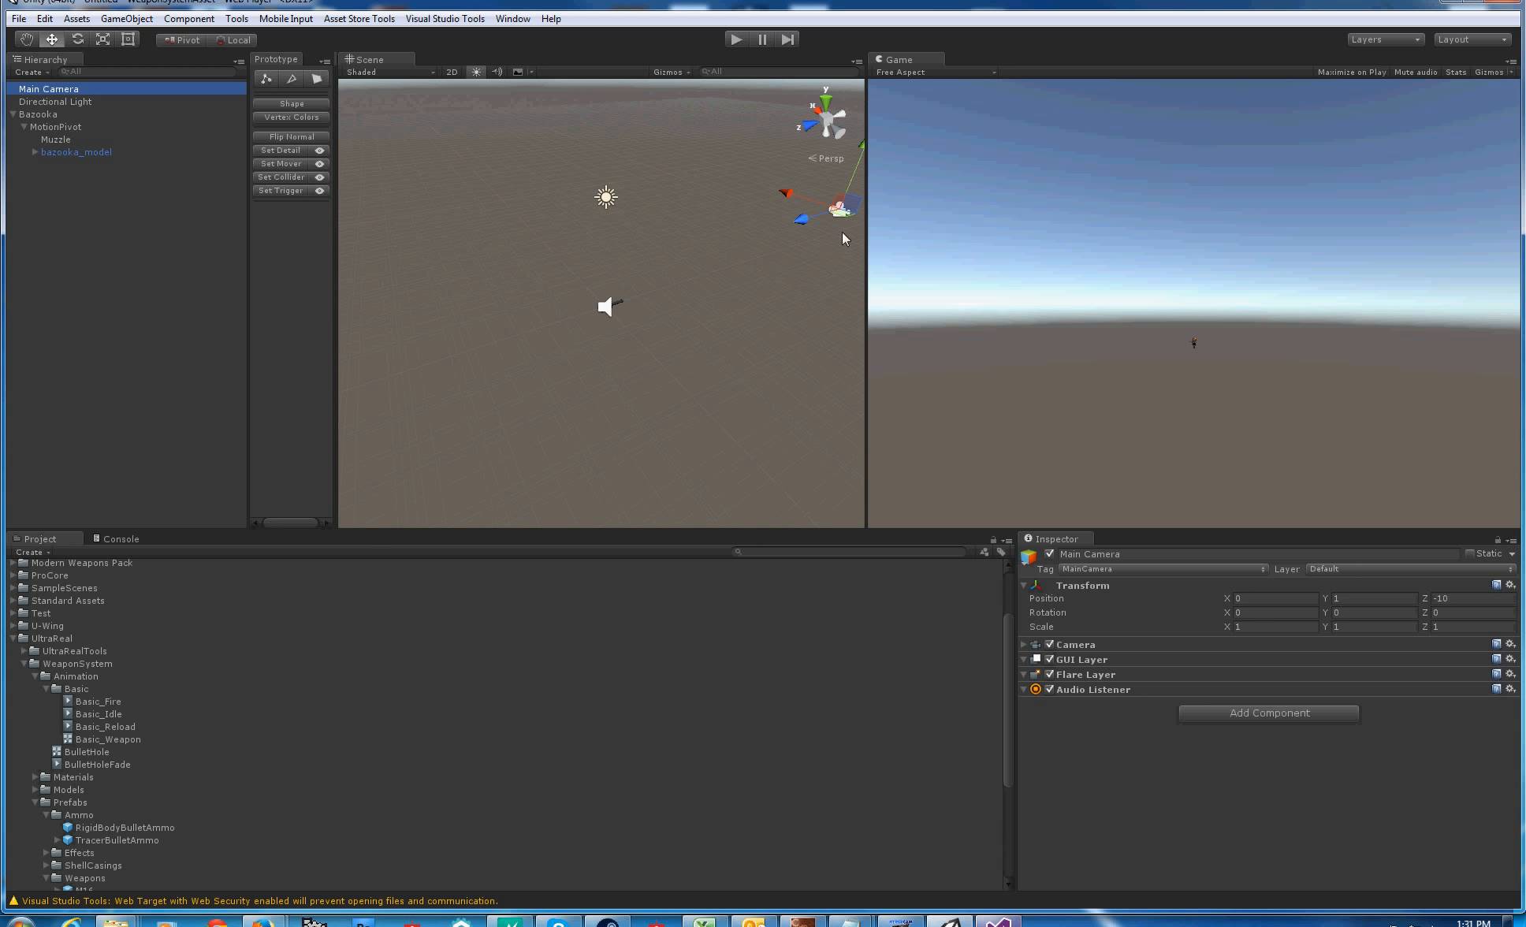
{"action": "left_click_drag", "start_coordinate": [847, 221], "coordinate": [686, 298]}
{"action": "left_click_drag", "start_coordinate": [681, 226], "coordinate": [632, 290]}
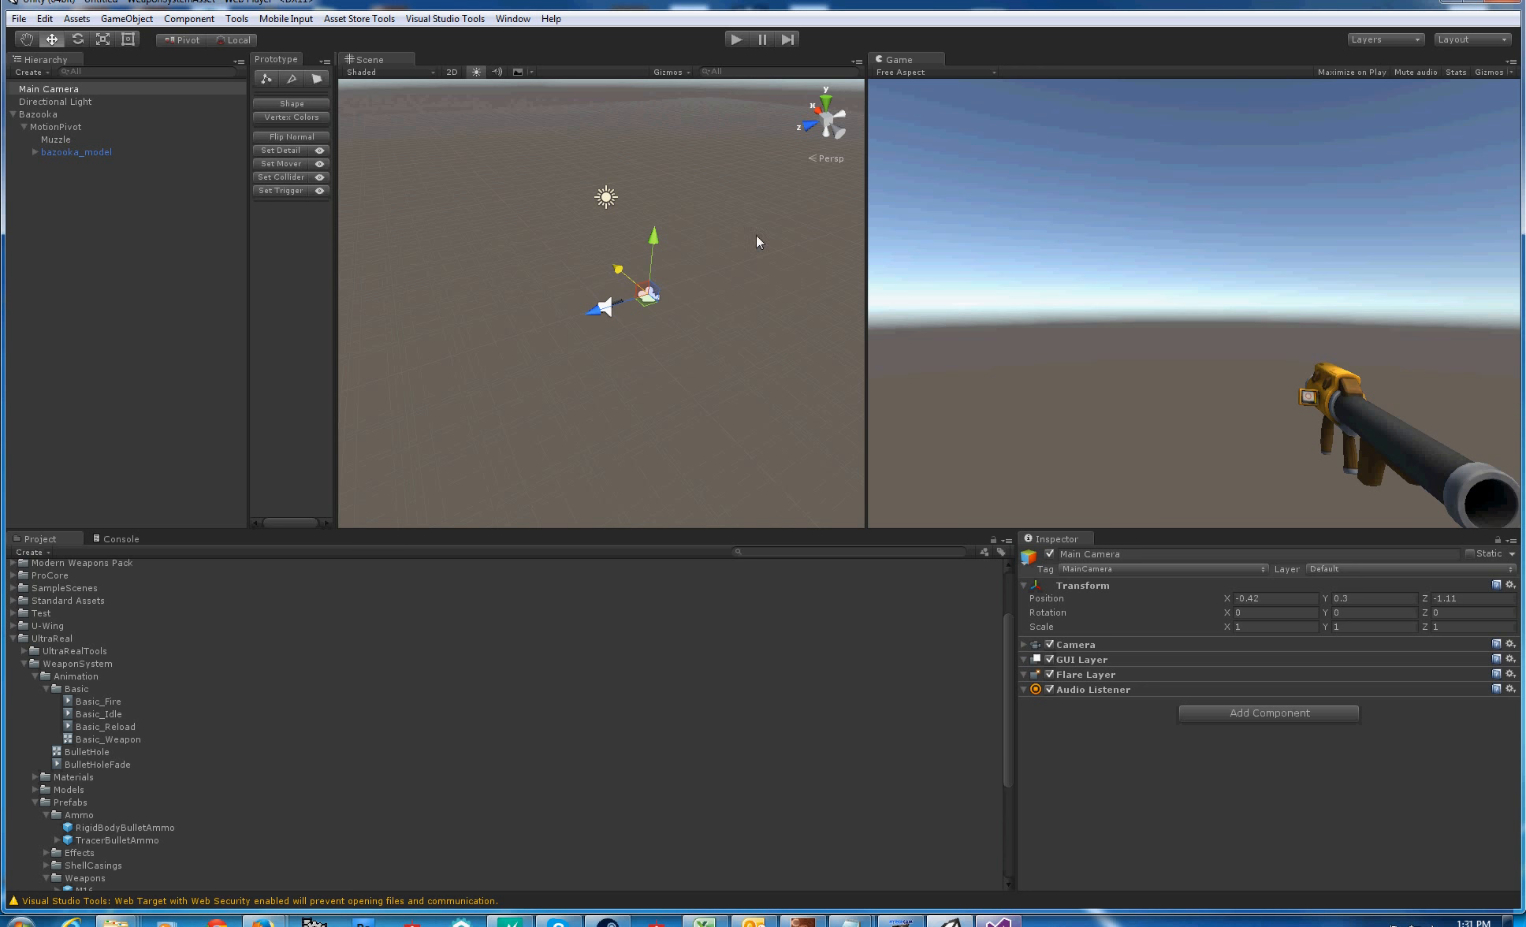
Run the scene, fire the Bazooka repeatedly in the Game view to test it, and stop playing
{"action": "left_click", "coordinate": [738, 41]}
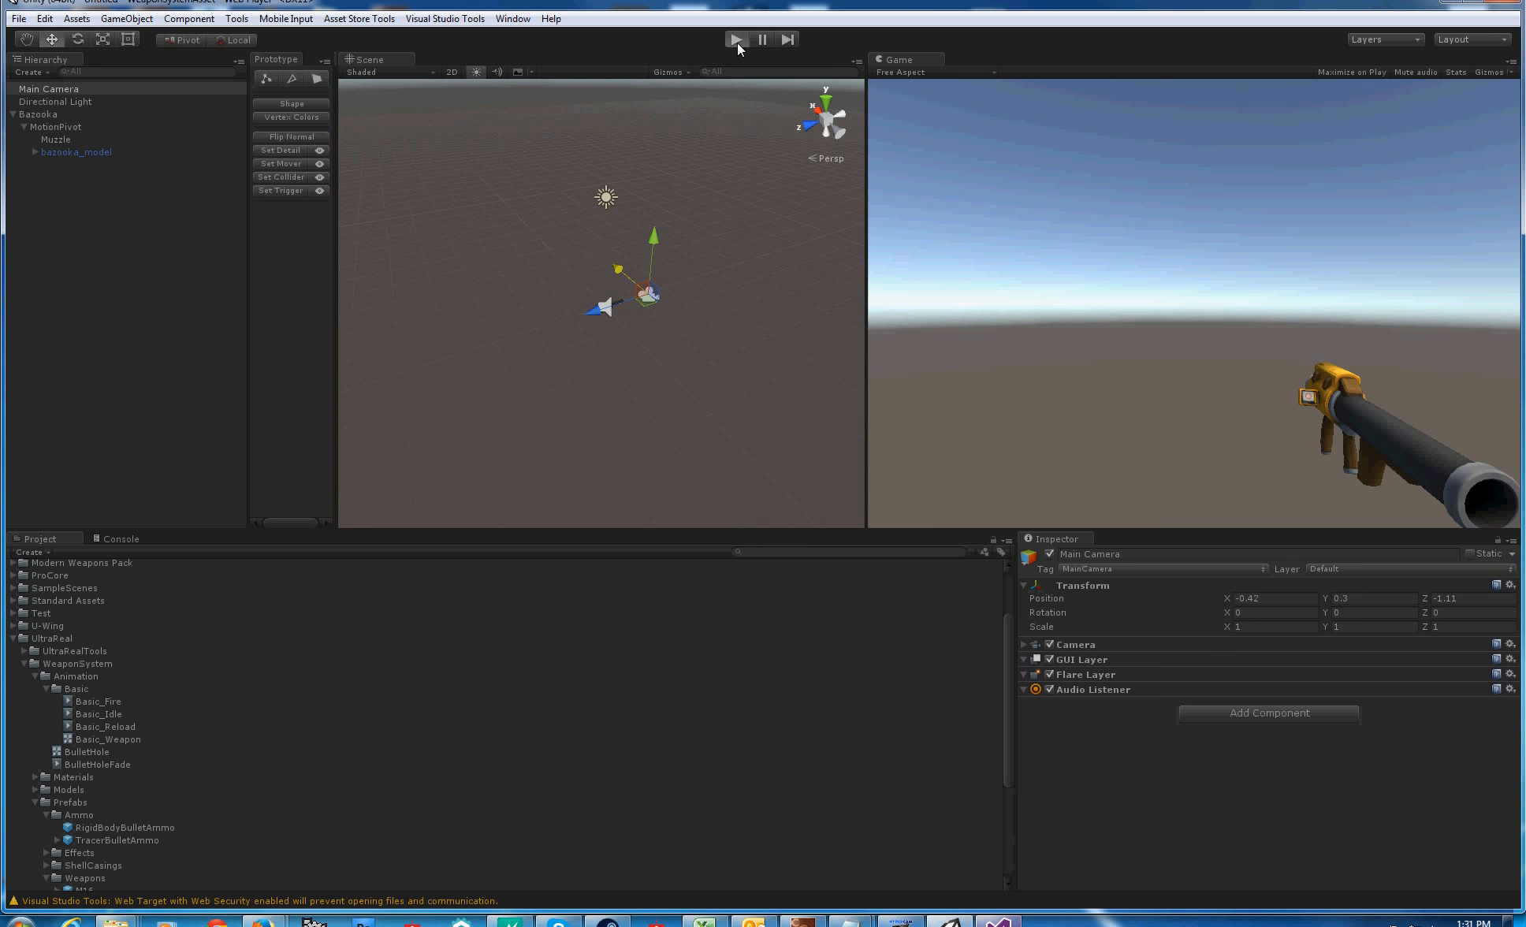
{"action": "left_click", "coordinate": [1080, 299]}
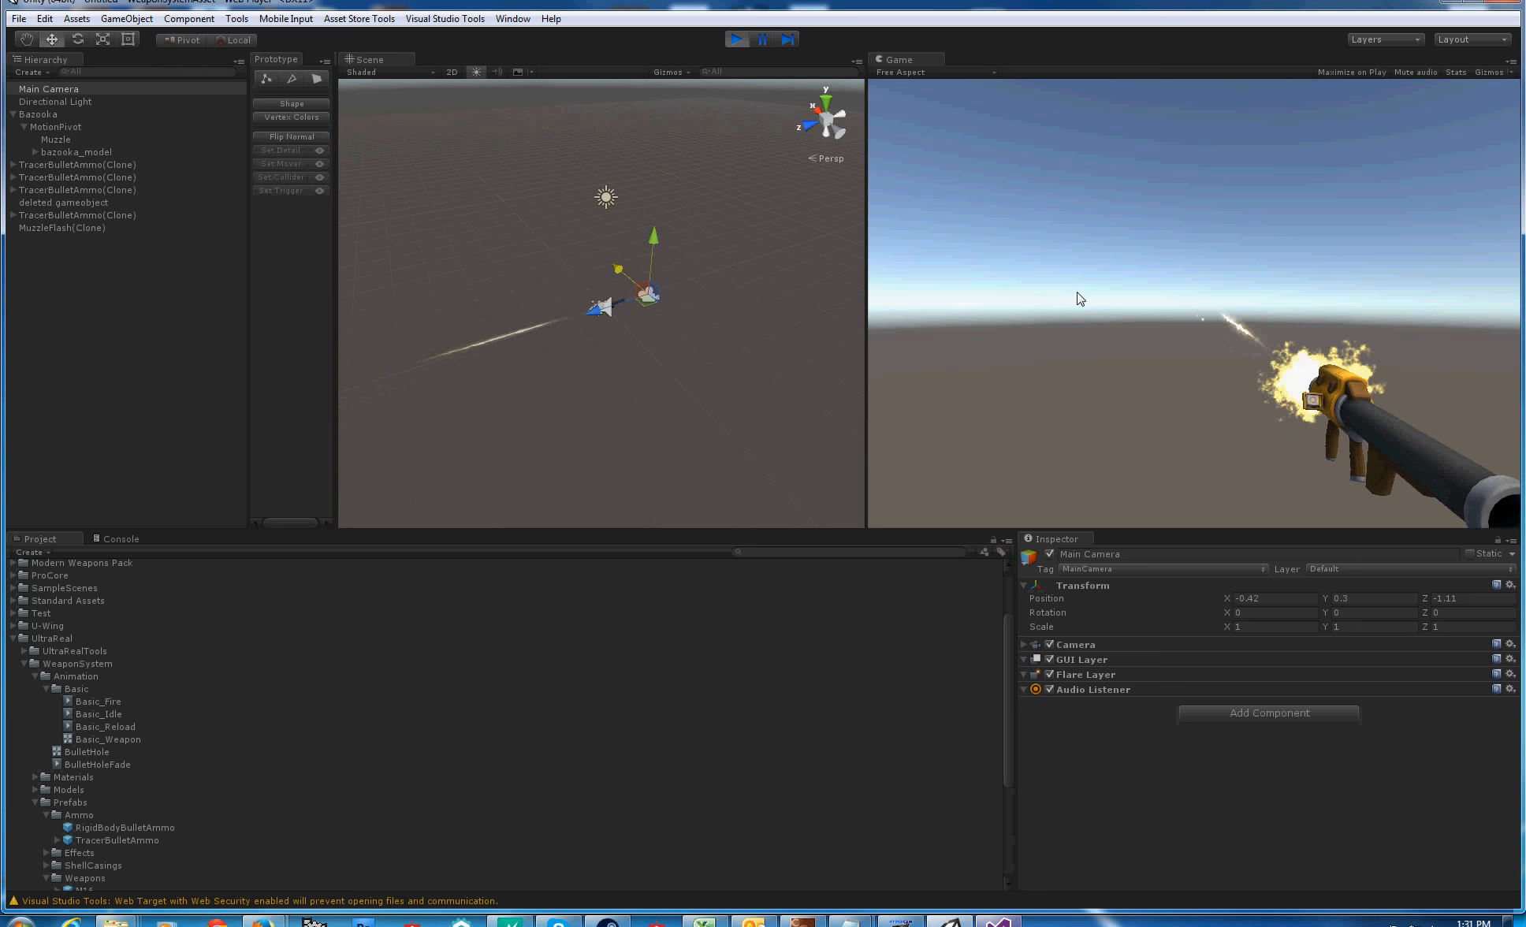
{"action": "left_click", "coordinate": [1081, 299]}
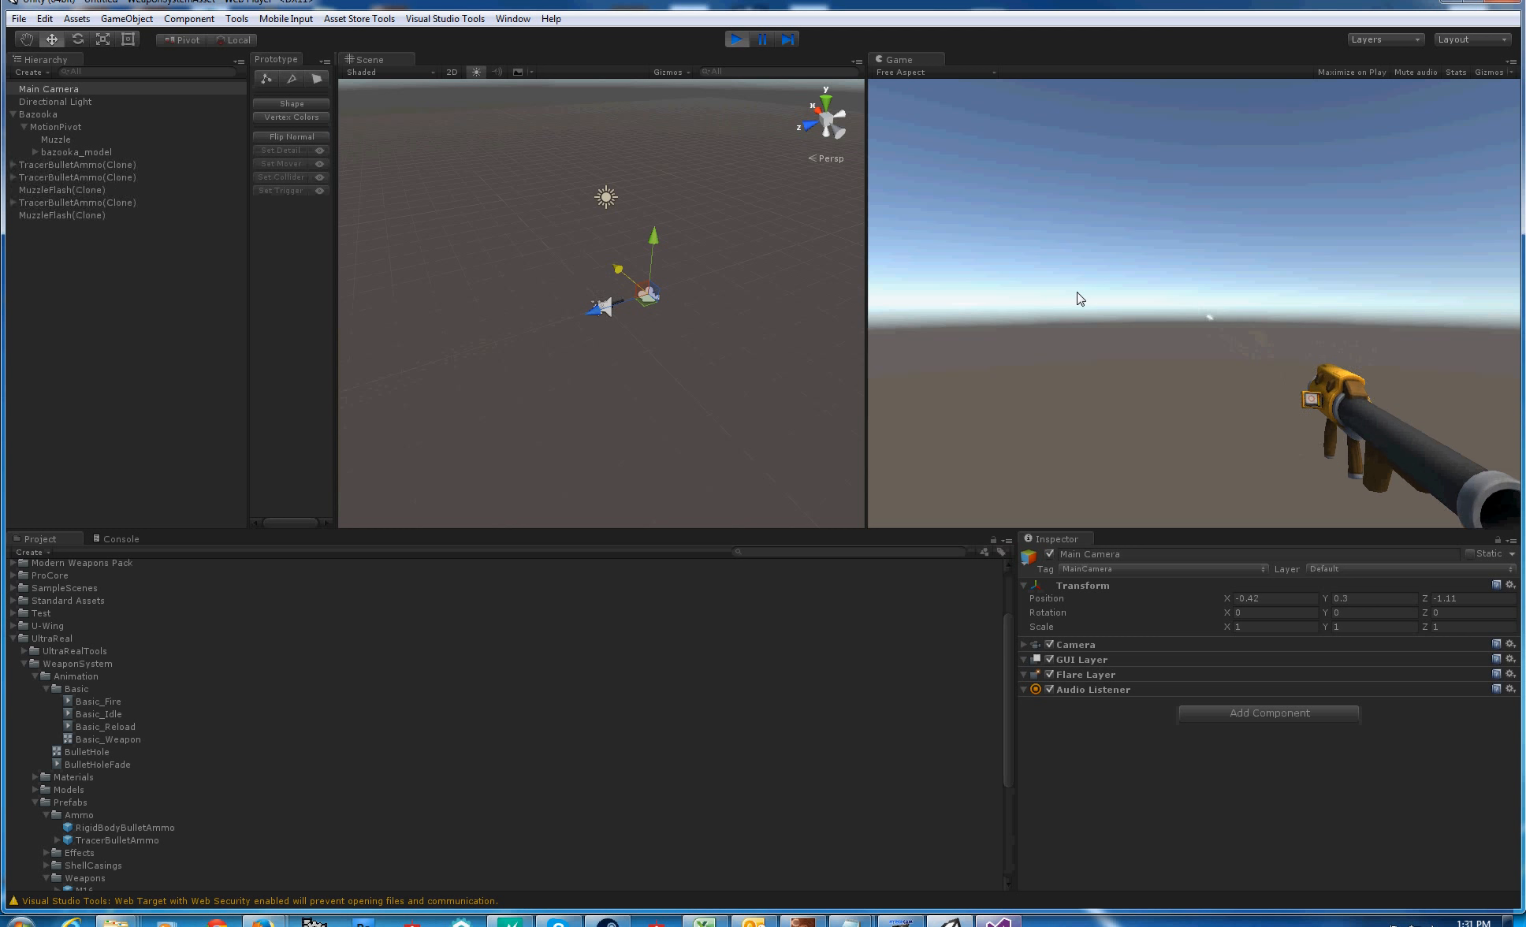
{"action": "left_click", "coordinate": [1229, 428]}
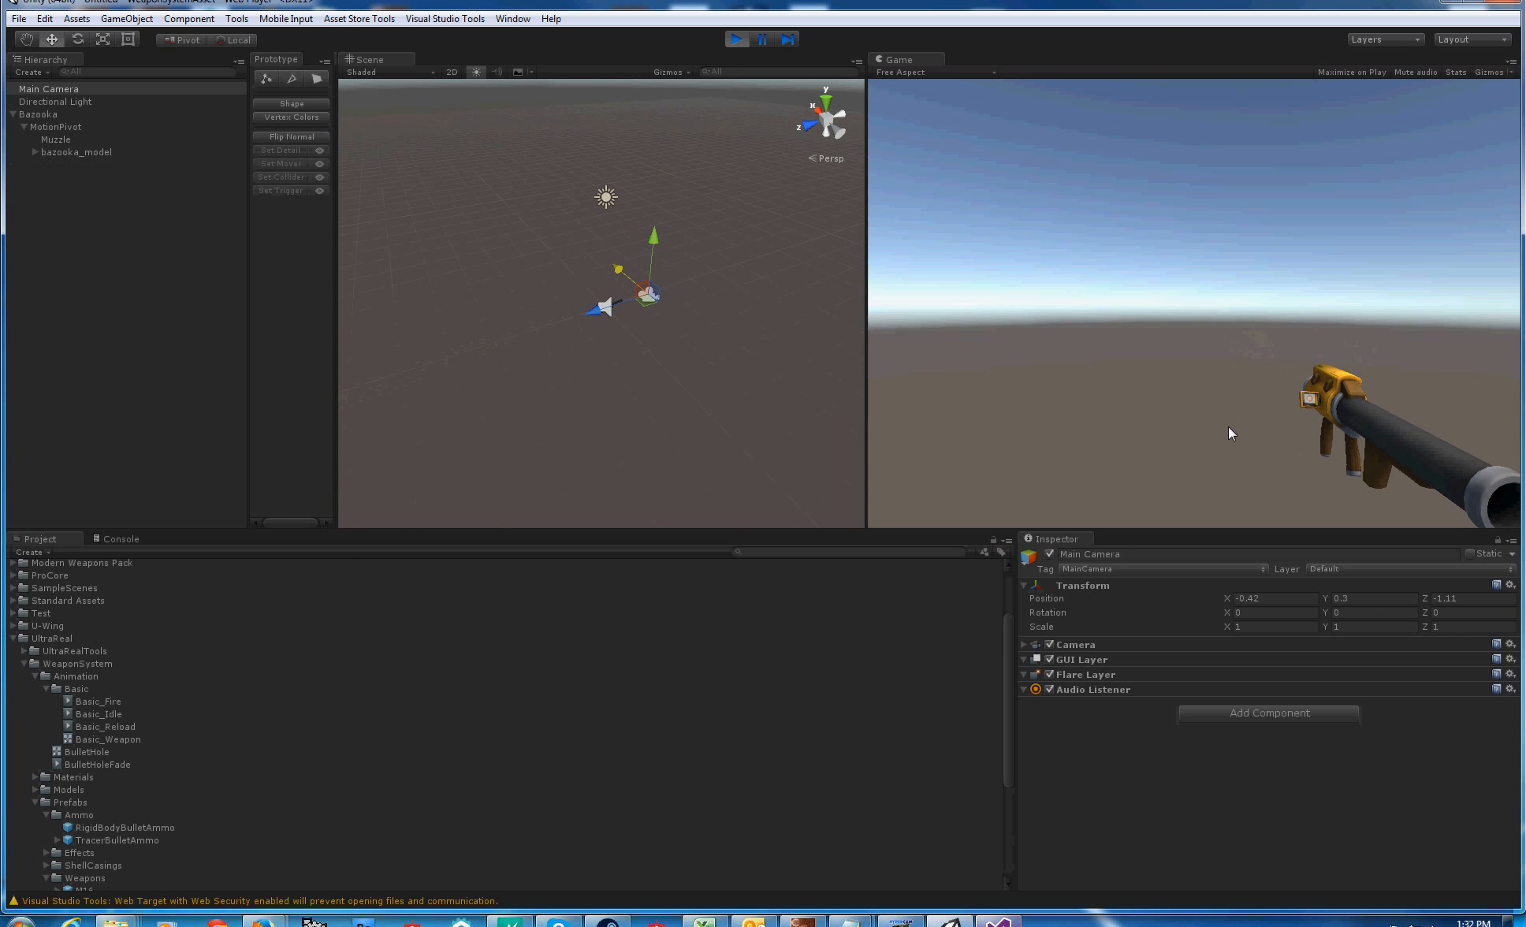
{"action": "left_click", "coordinate": [1229, 427]}
{"action": "left_click", "coordinate": [1230, 427]}
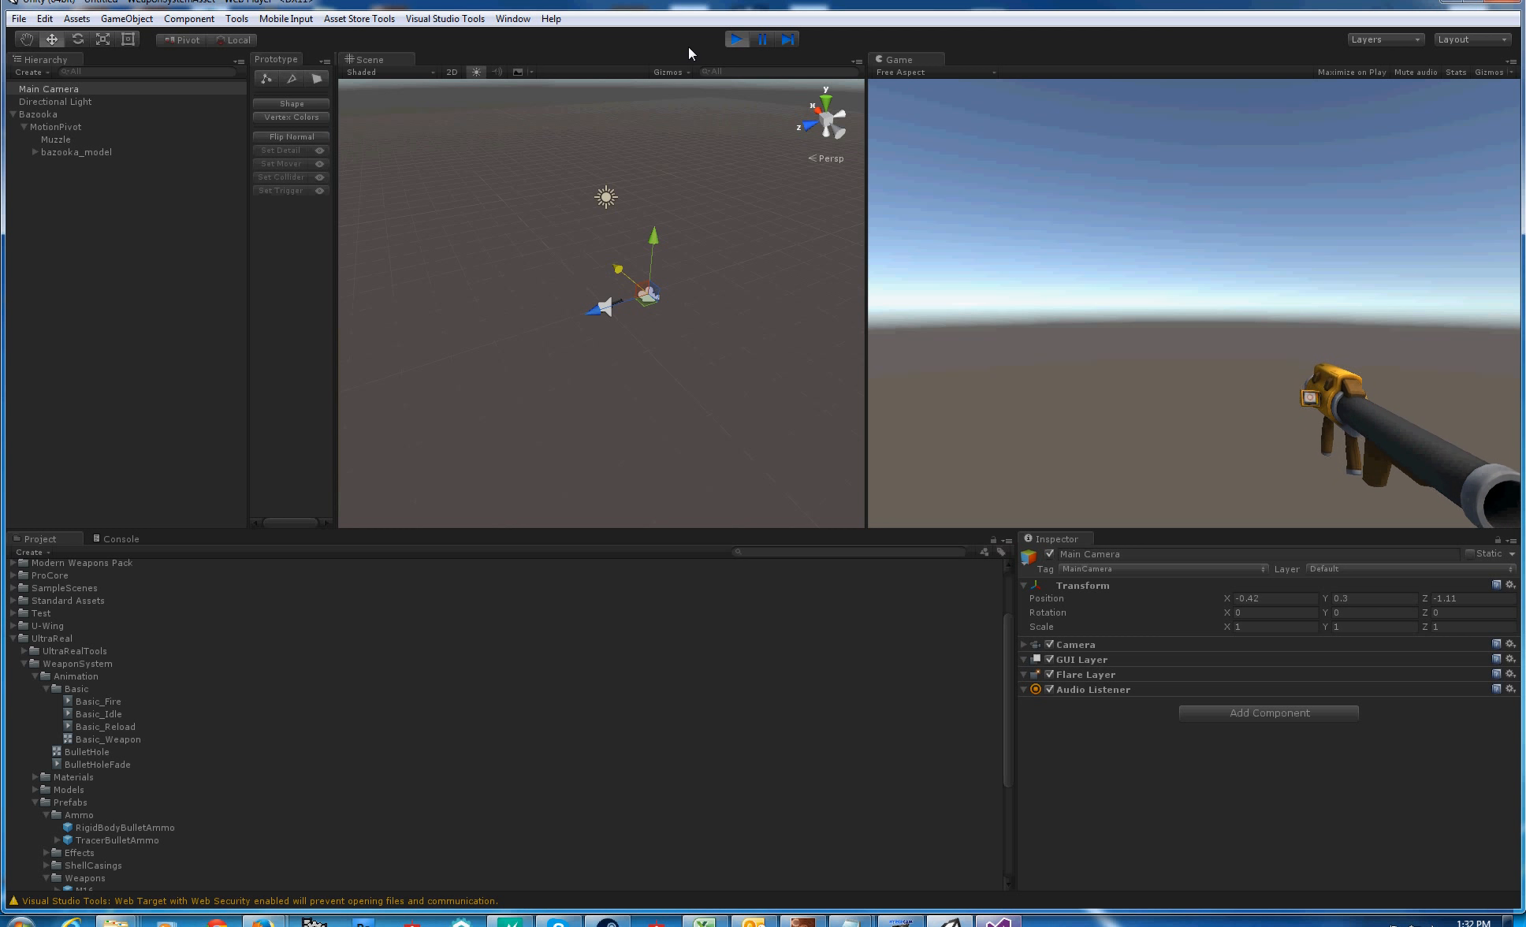
{"action": "left_click", "coordinate": [740, 38]}
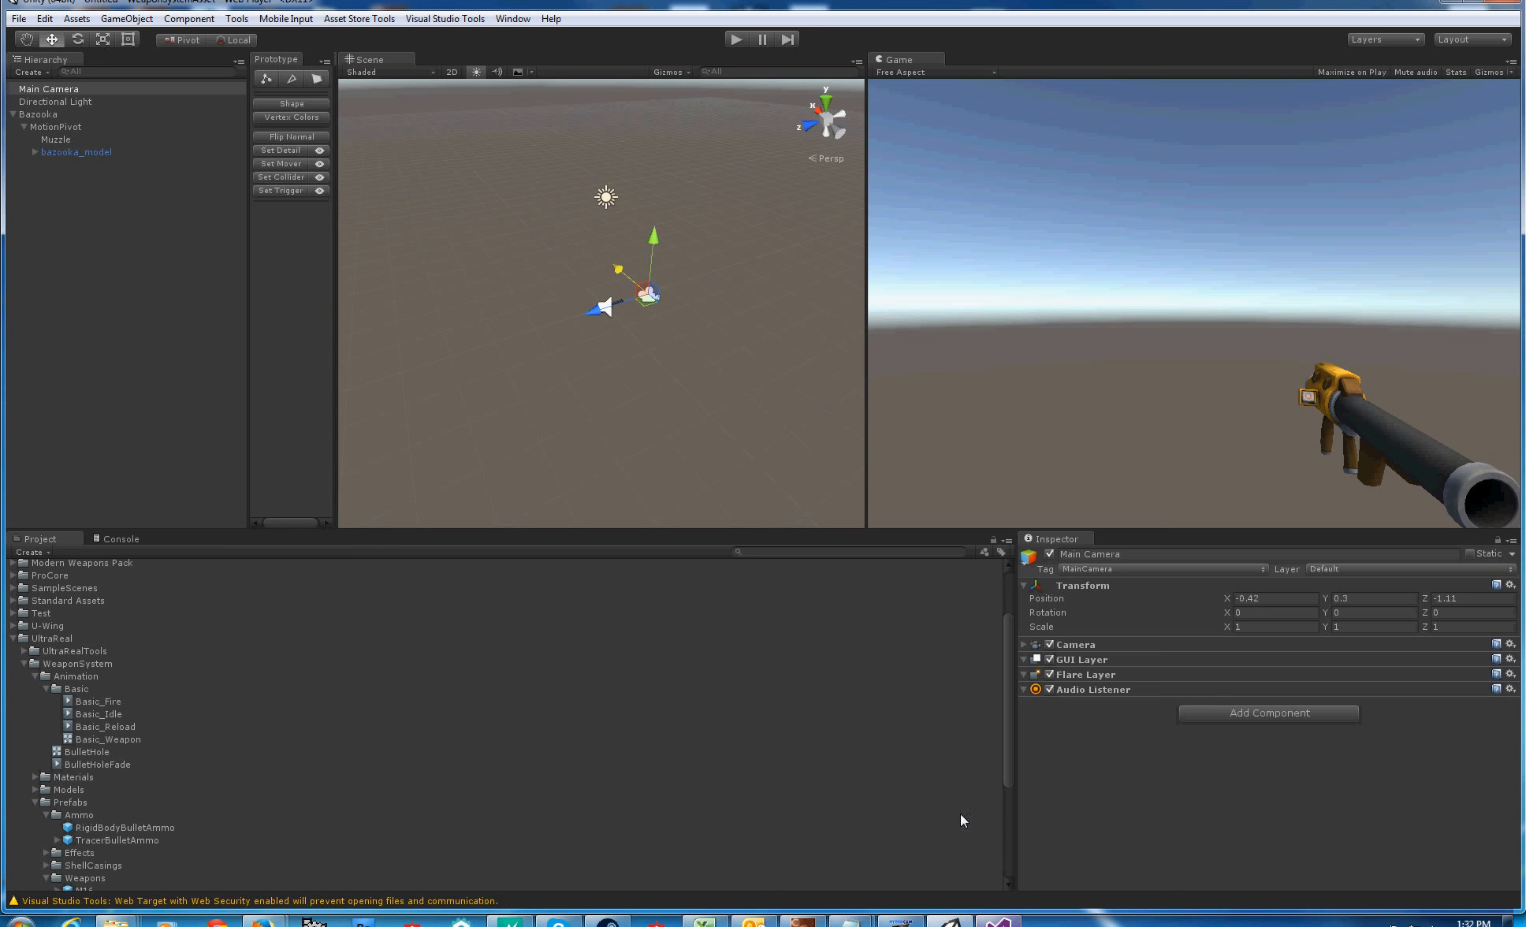